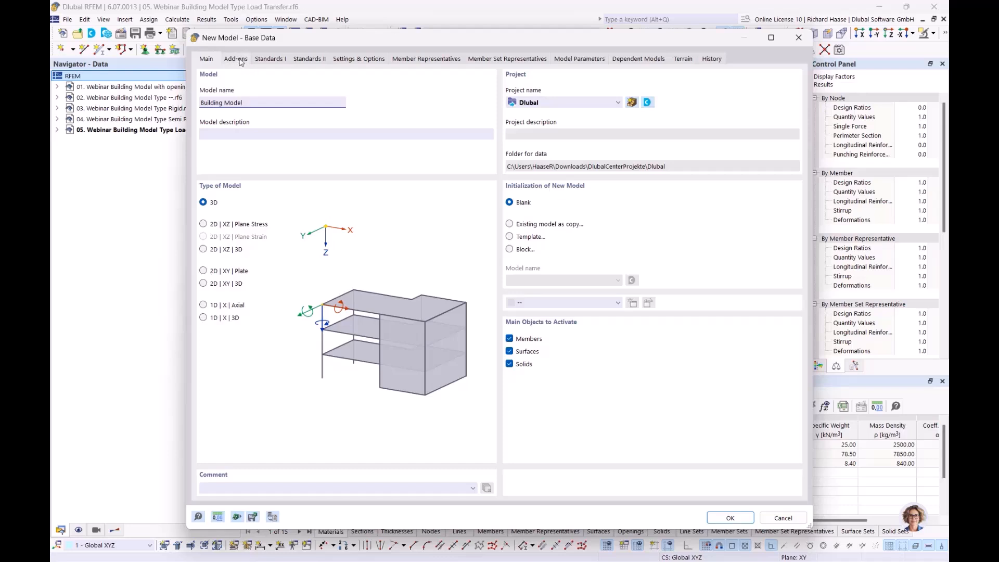
Step: Tick the Building Model and Concrete Design add-ons for the new model
{"action": "left_click", "coordinate": [236, 58]}
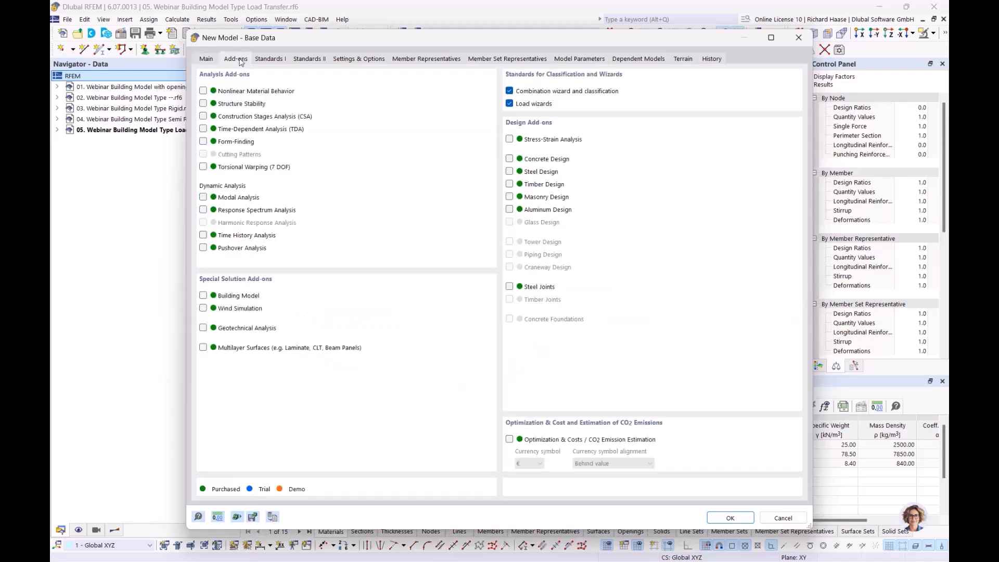
{"action": "left_click", "coordinate": [203, 295]}
{"action": "left_click", "coordinate": [510, 160]}
Step: Set national annexes to DIN 2012-08 for EN 1990, DIN 2019-04 for EN 1991 and DIN 2015-12 for concrete design
{"action": "left_click", "coordinate": [276, 57]}
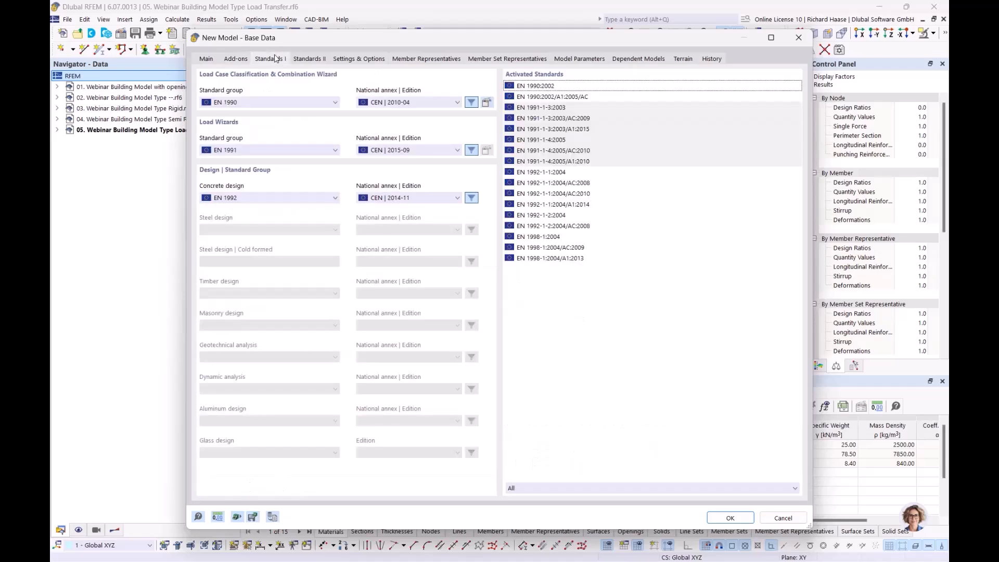
{"action": "left_click", "coordinate": [388, 103]}
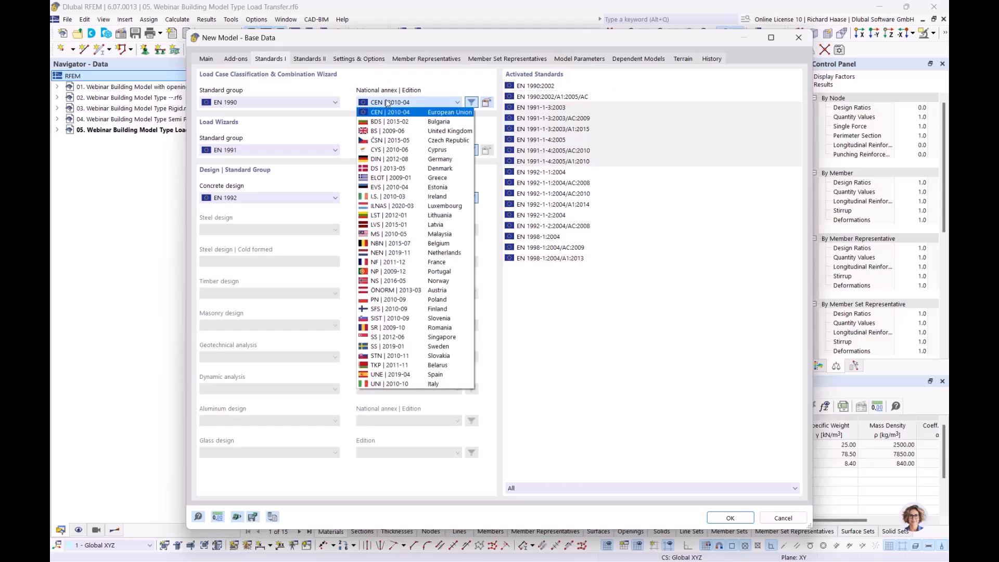
{"action": "left_click", "coordinate": [380, 159]}
{"action": "left_click", "coordinate": [396, 151]}
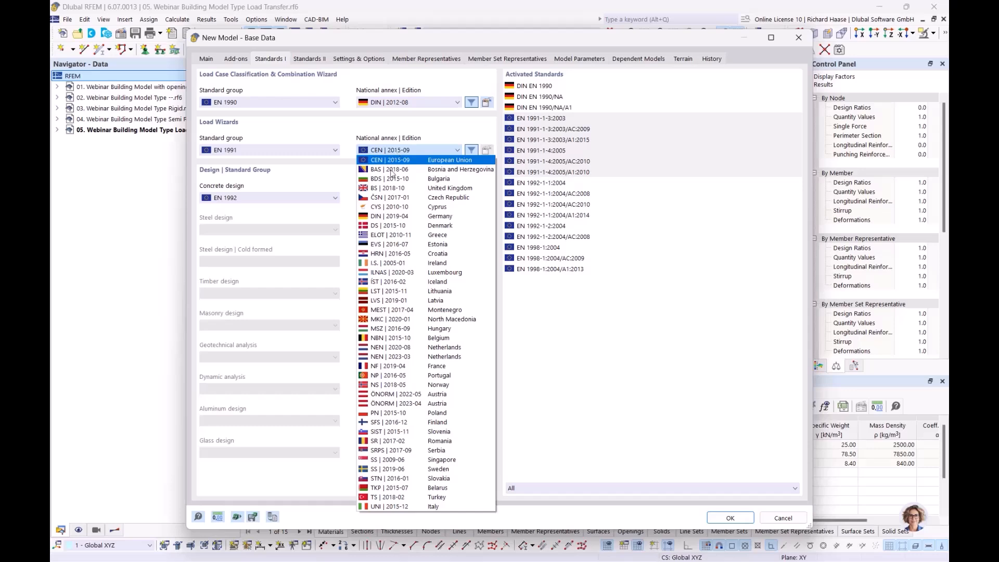
{"action": "left_click", "coordinate": [390, 216]}
{"action": "left_click", "coordinate": [403, 199]}
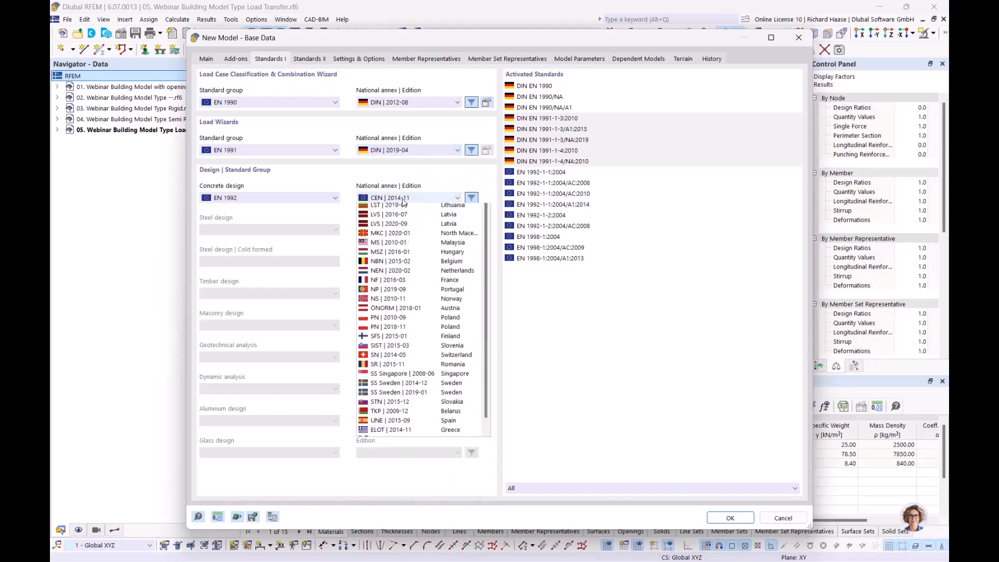
{"action": "left_click", "coordinate": [397, 254]}
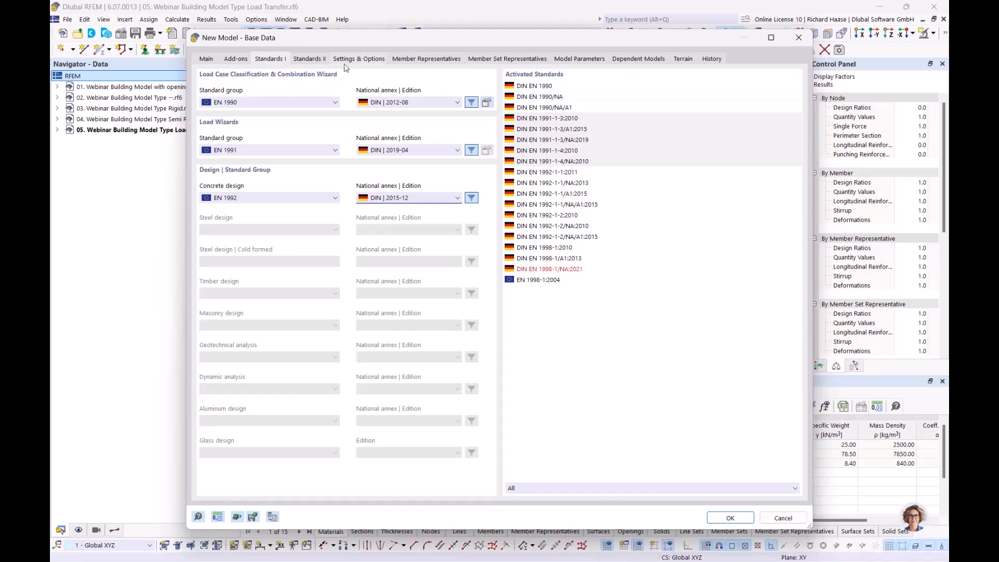
Step: Review the Add-ons and Settings & Options tabs, then create Building Model.rf6 from Main
{"action": "left_click", "coordinate": [234, 59]}
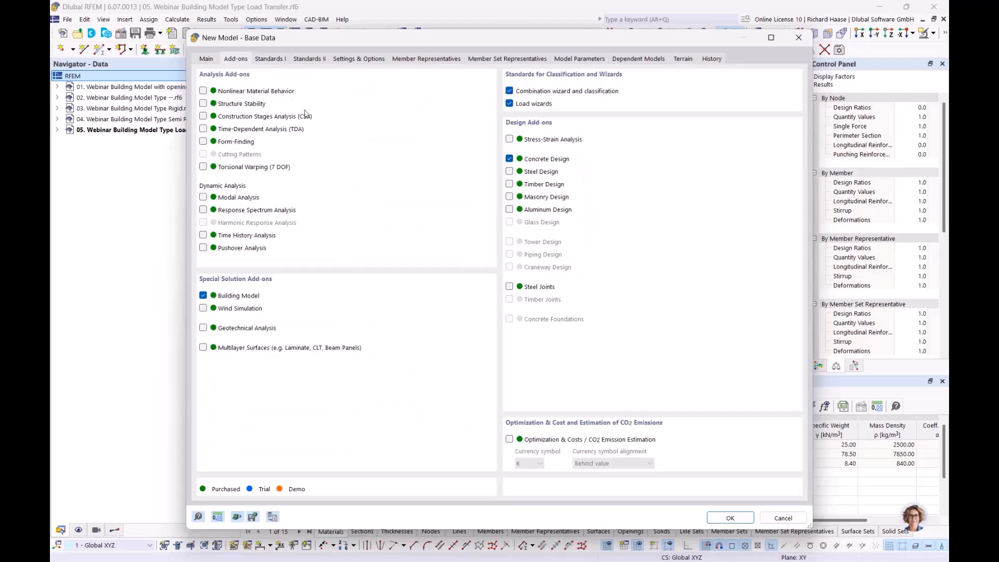
{"action": "left_click", "coordinate": [357, 59]}
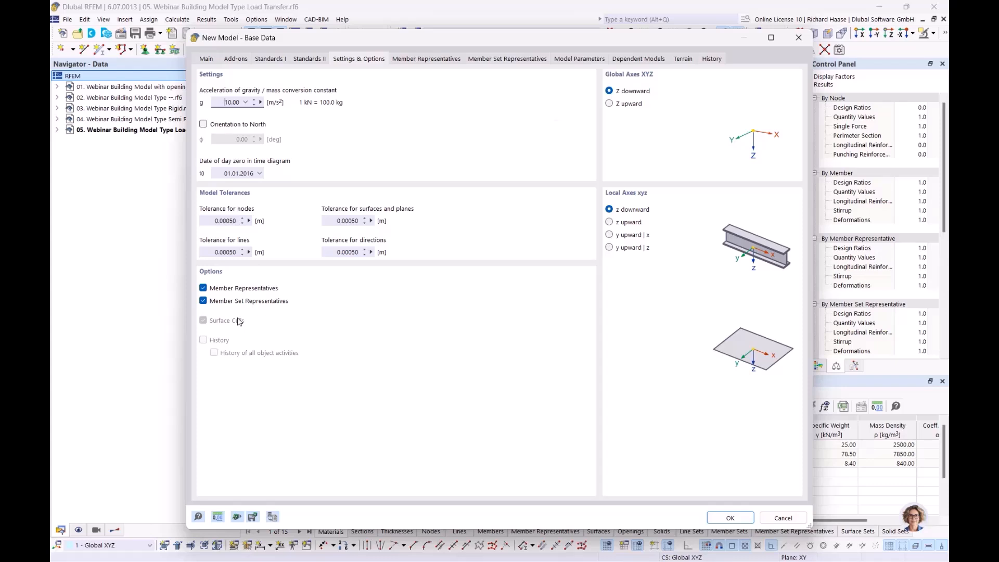
{"action": "left_click", "coordinate": [214, 58]}
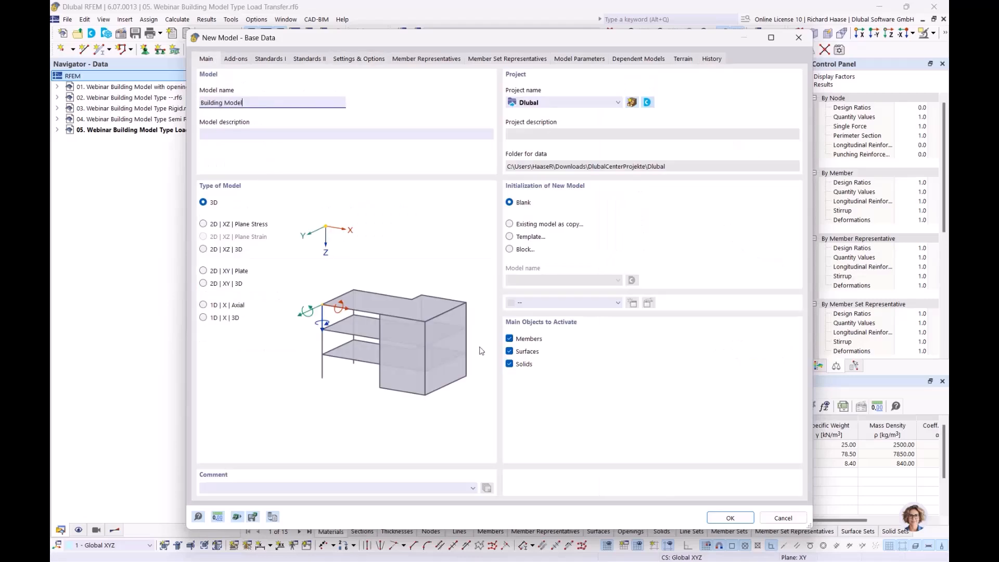
{"action": "left_click", "coordinate": [727, 518]}
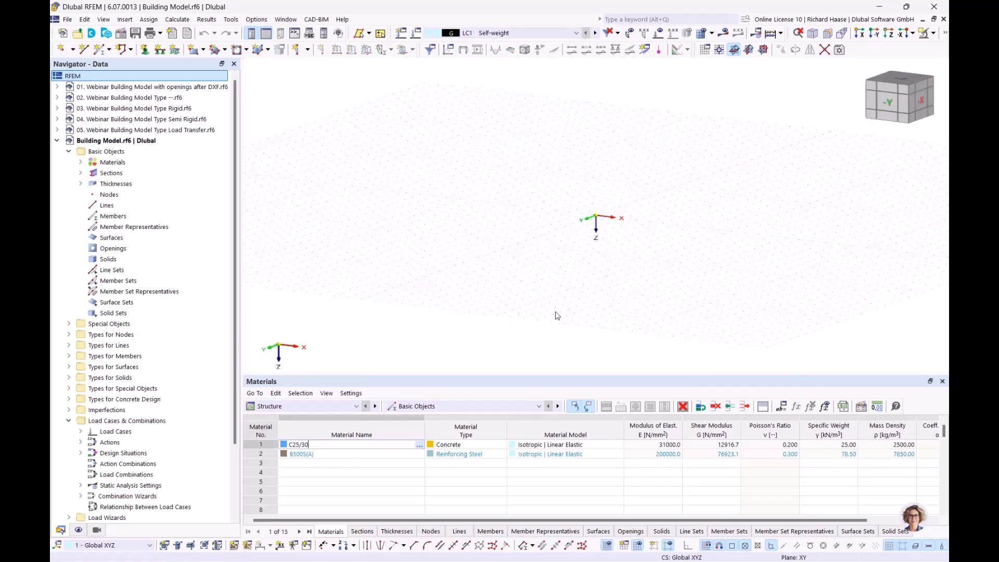
Step: Delete all the default basic objects from the model
{"action": "right_click", "coordinate": [127, 155]}
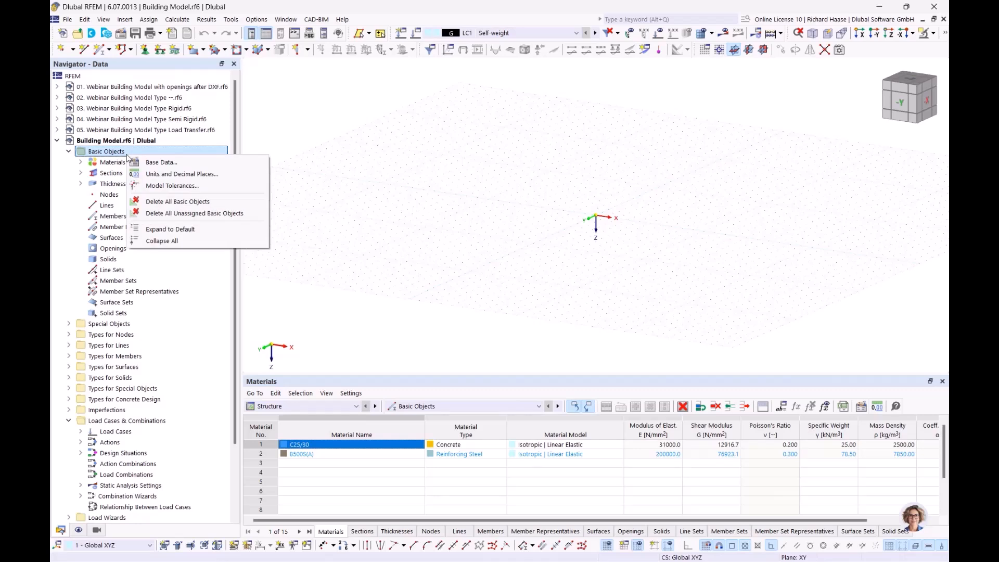
{"action": "left_click", "coordinate": [172, 202]}
{"action": "left_click", "coordinate": [550, 338]}
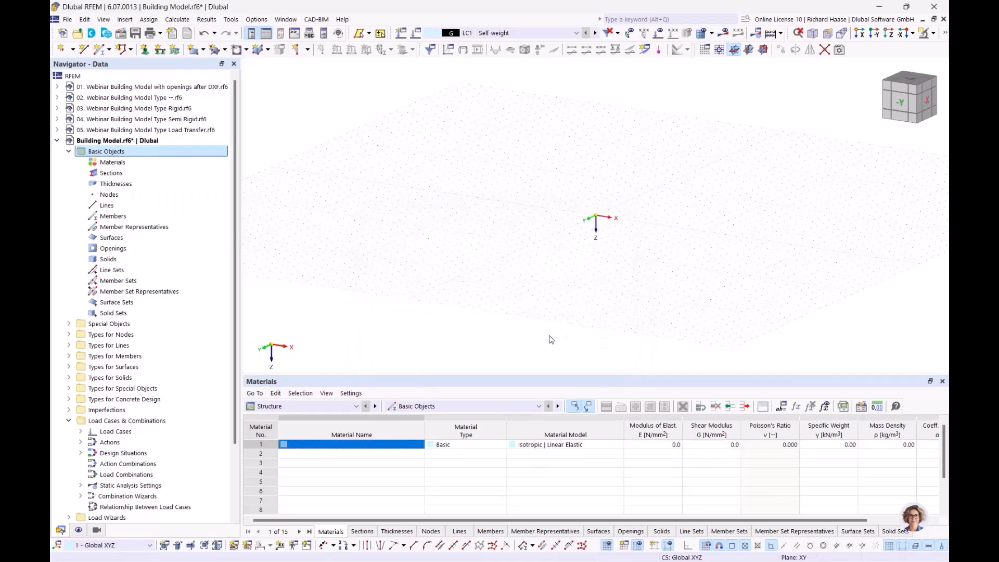
Step: Add C25/30 concrete and B500S(A) reinforcing steel to the DIN annex as materials
{"action": "left_click", "coordinate": [148, 165]}
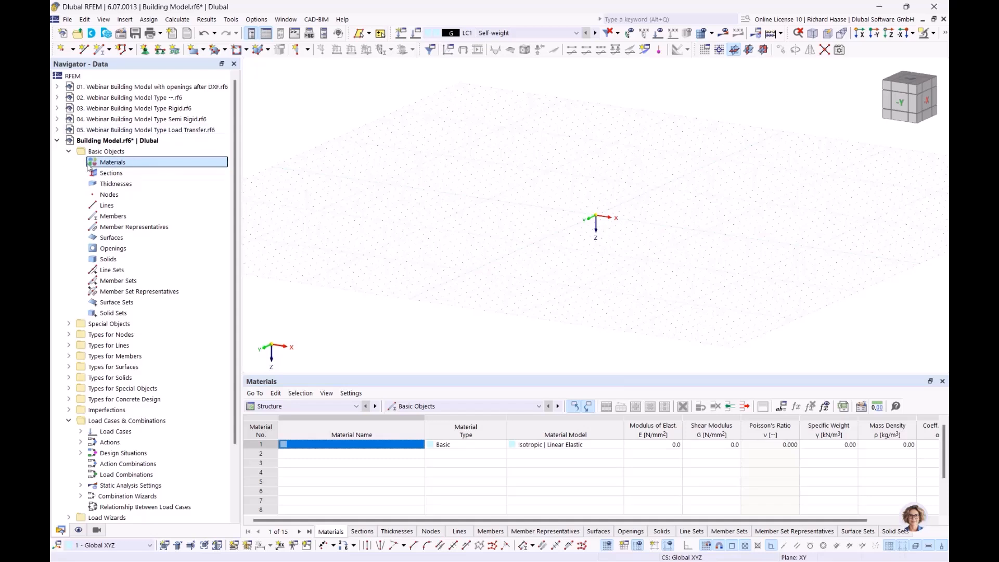
{"action": "right_click", "coordinate": [112, 165]}
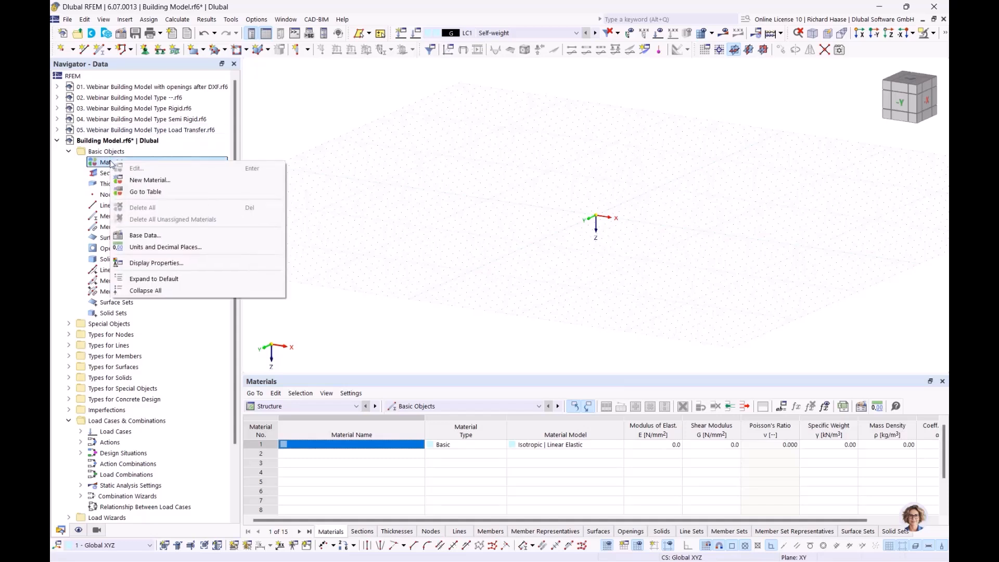
{"action": "left_click", "coordinate": [141, 181]}
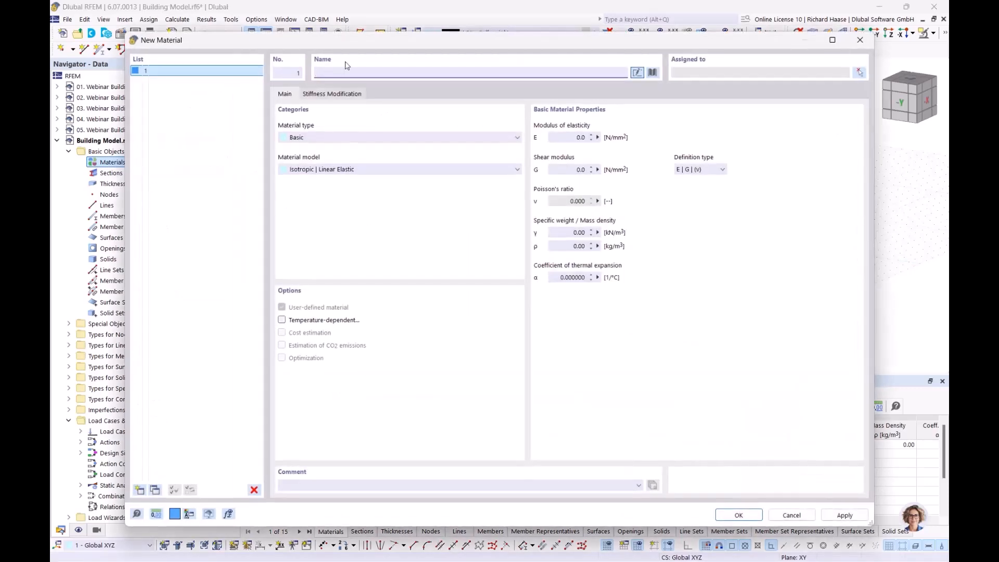
{"action": "type", "text": "c"}
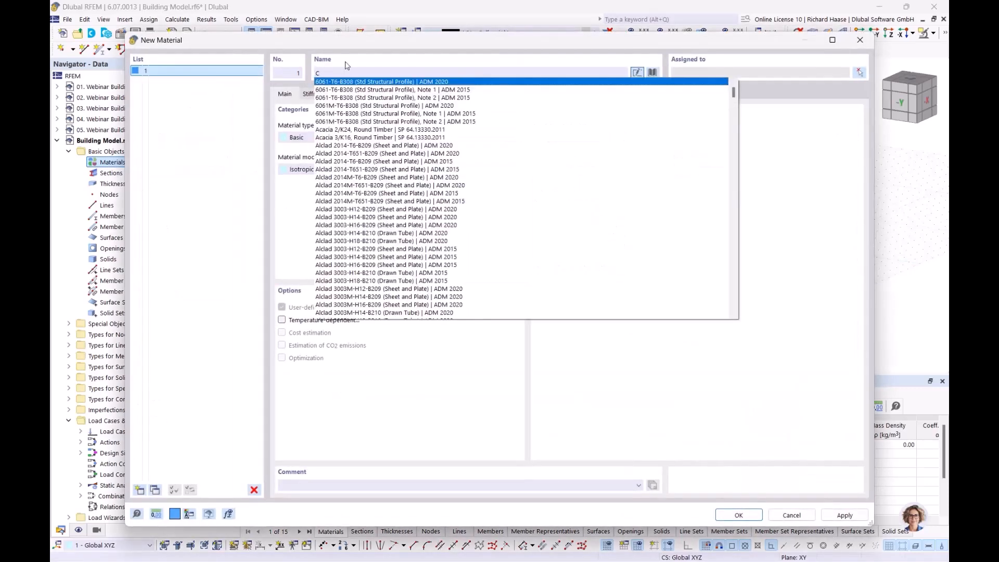
{"action": "type", "text": "25"}
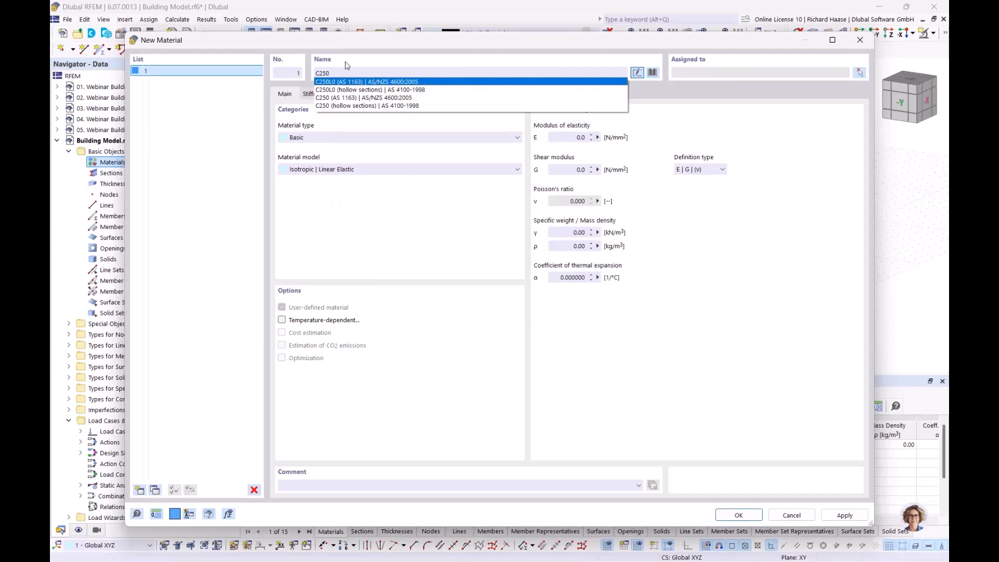
{"action": "type", "text": "/"}
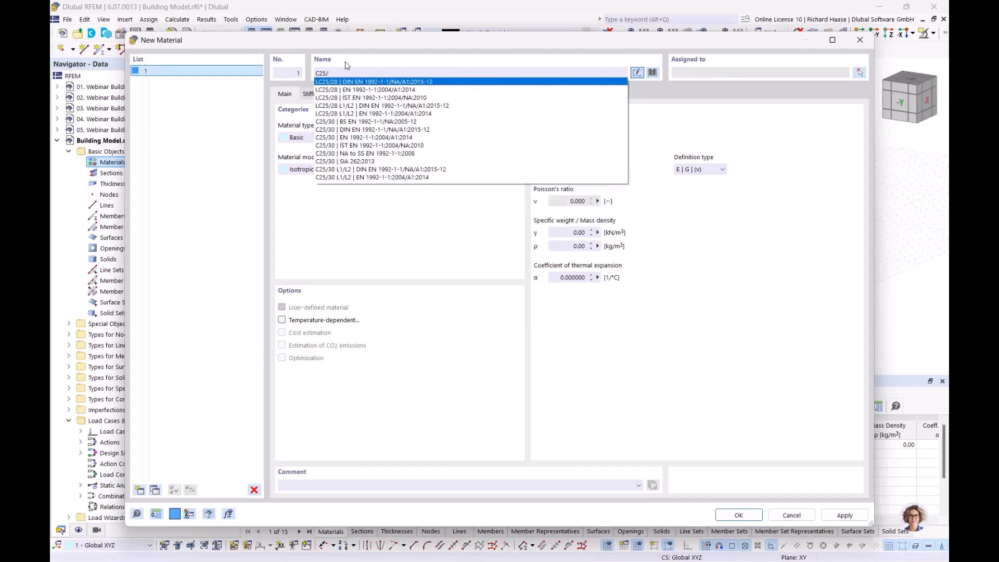
{"action": "type", "text": "30"}
{"action": "left_click", "coordinate": [353, 90]}
{"action": "left_click", "coordinate": [139, 490]}
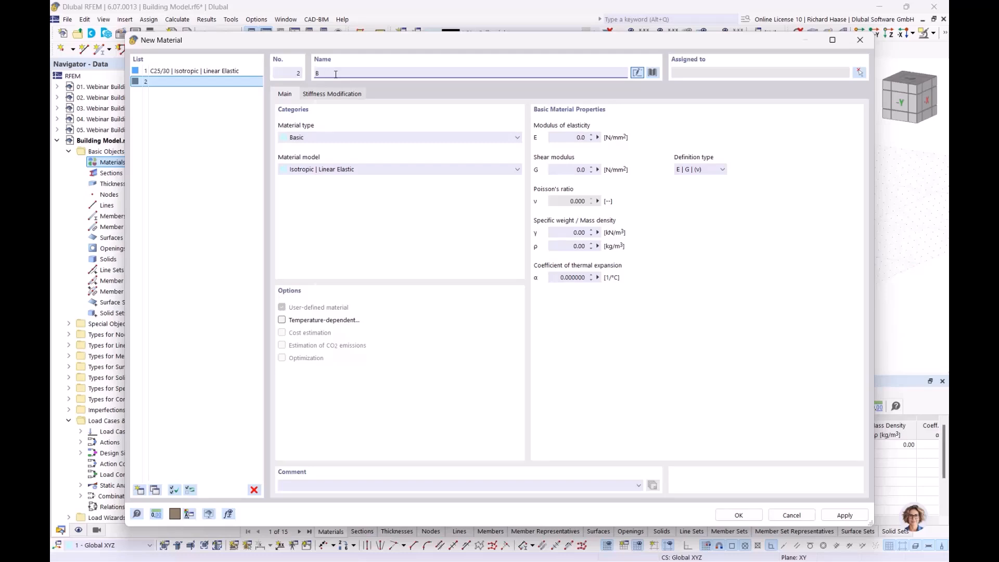
{"action": "type", "text": "B500"}
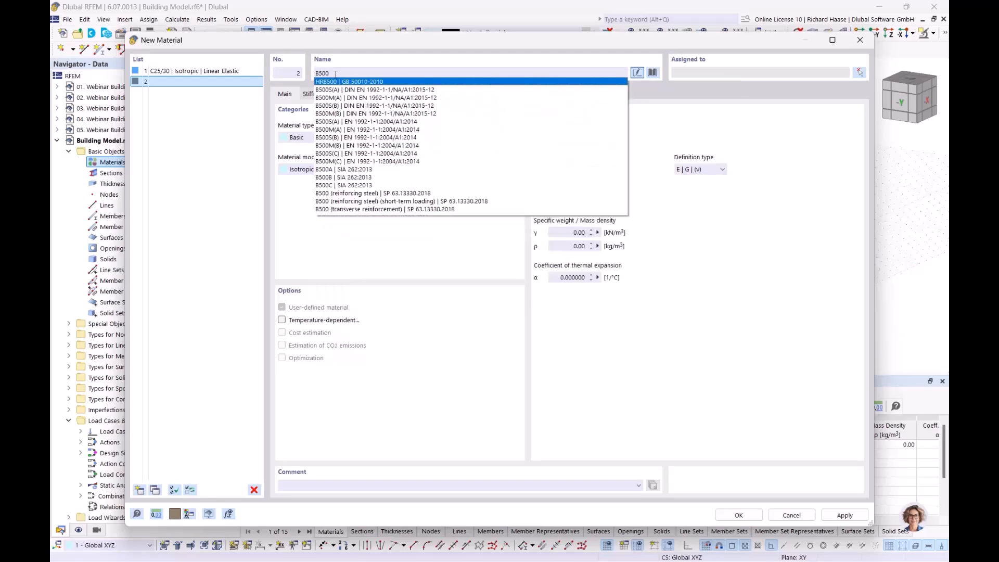
{"action": "type", "text": "S"}
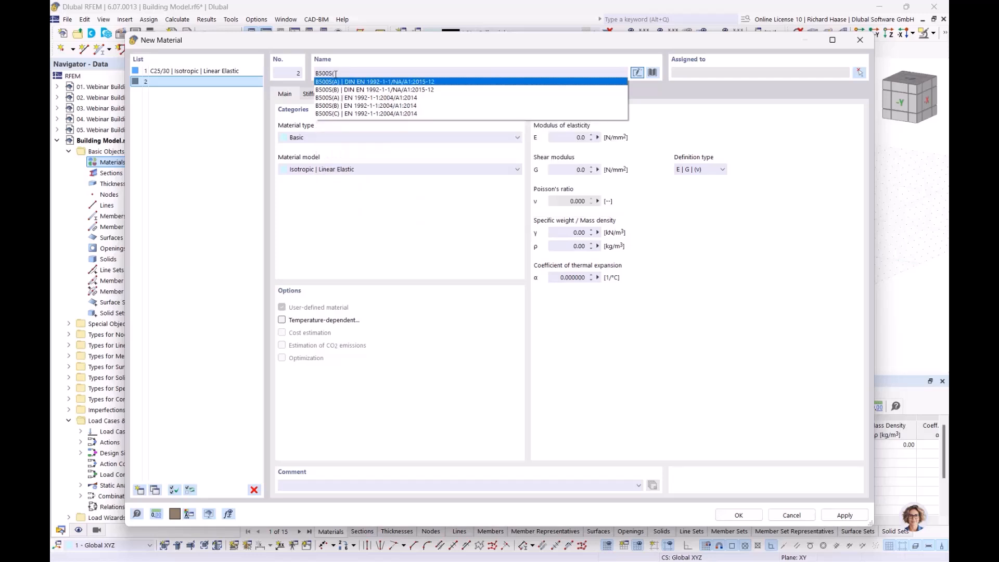
{"action": "type", "text": "(A"}
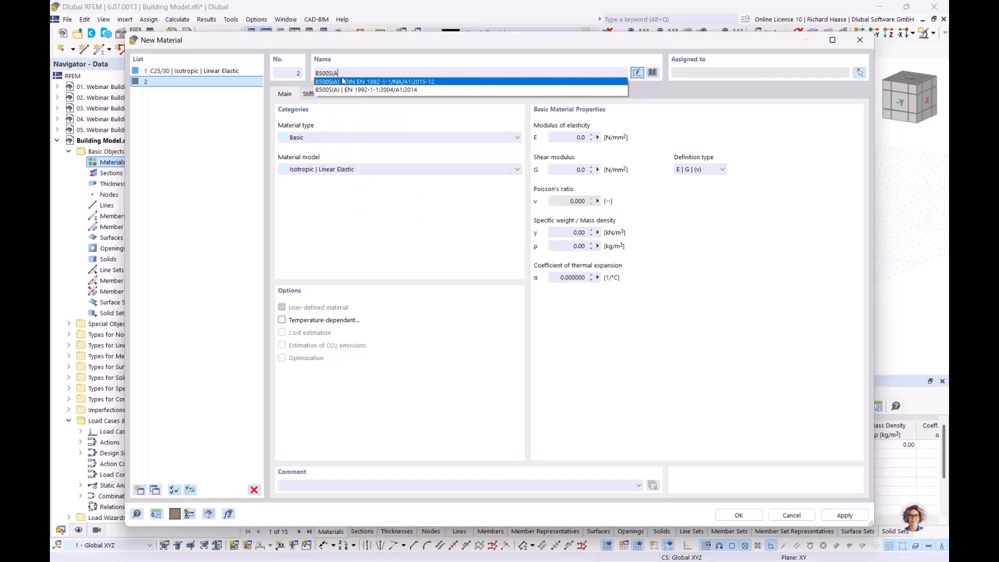
{"action": "left_click", "coordinate": [353, 82]}
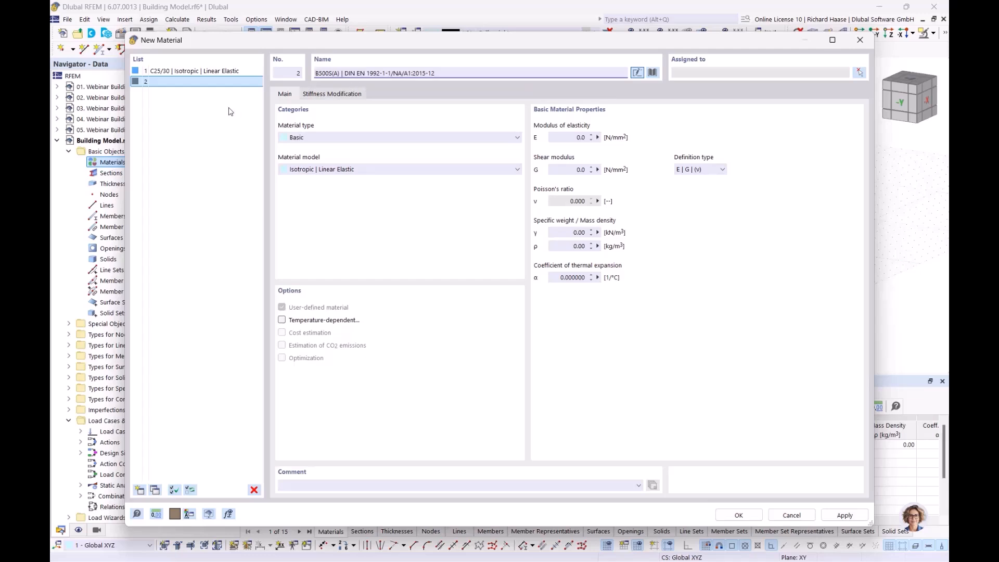
Step: Add Porotherm 20-50 Plan masonry as the third material and save it
{"action": "left_click", "coordinate": [139, 490]}
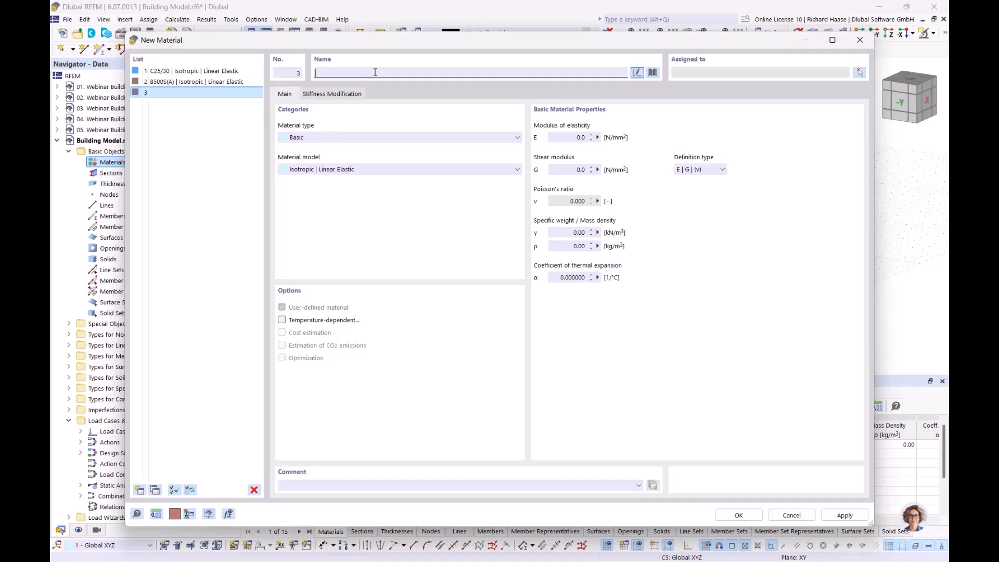
{"action": "type", "text": "pro"}
{"action": "key", "text": "BackSpace"}
{"action": "key", "text": "BackSpace"}
{"action": "type", "text": "o"}
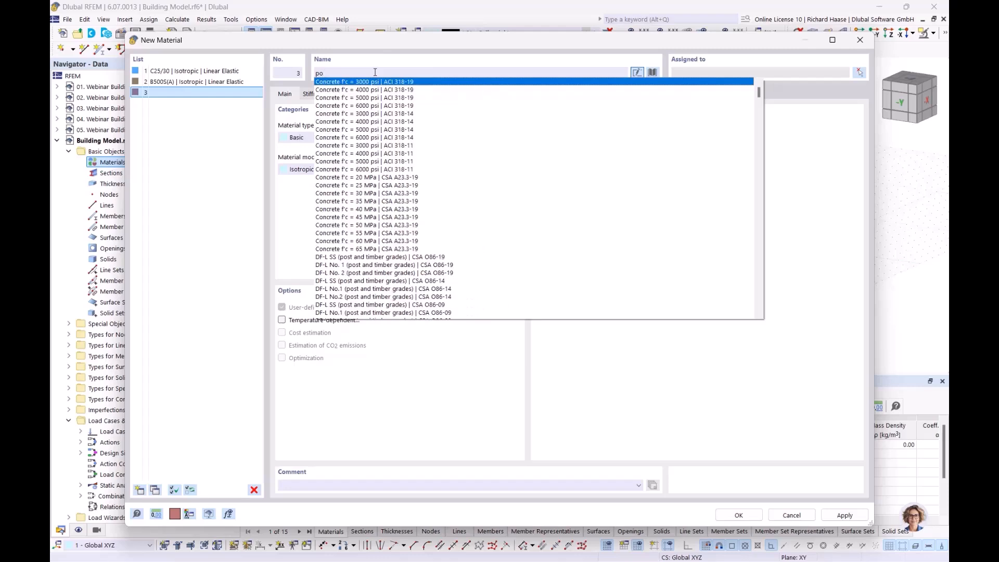
{"action": "type", "text": "rothem"}
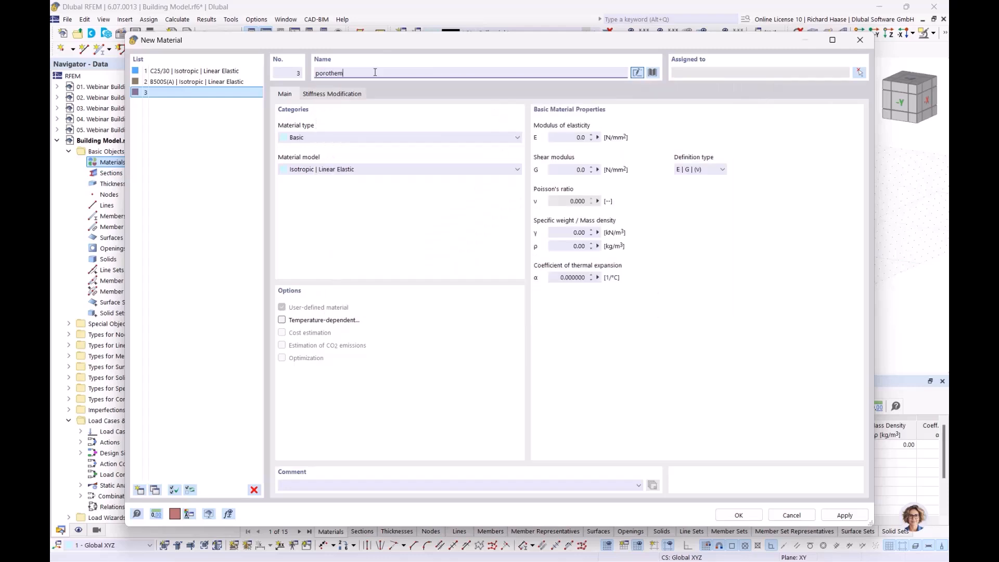
{"action": "key", "text": "BackSpace"}
{"action": "type", "text": "rm"}
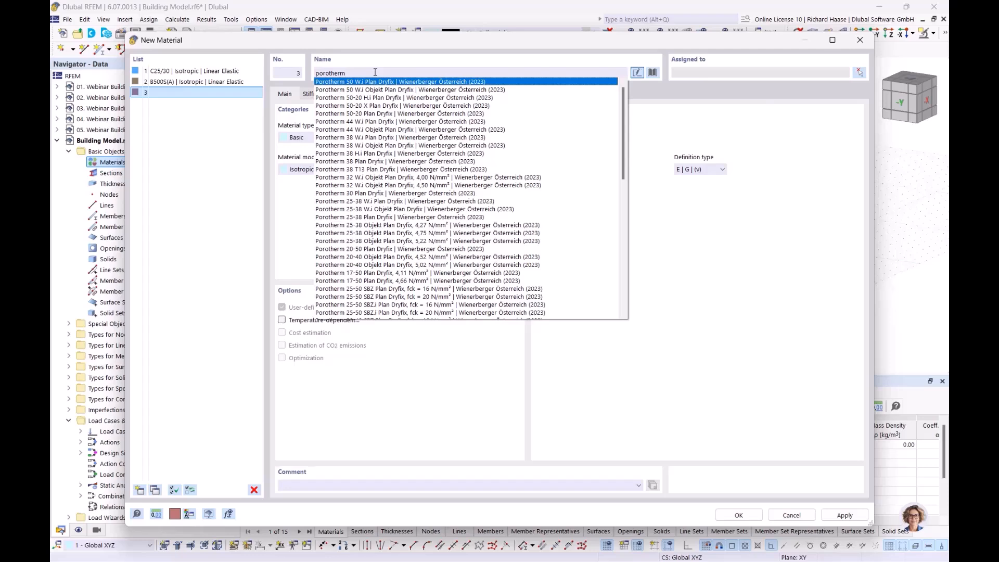
{"action": "type", "text": " 20-50"}
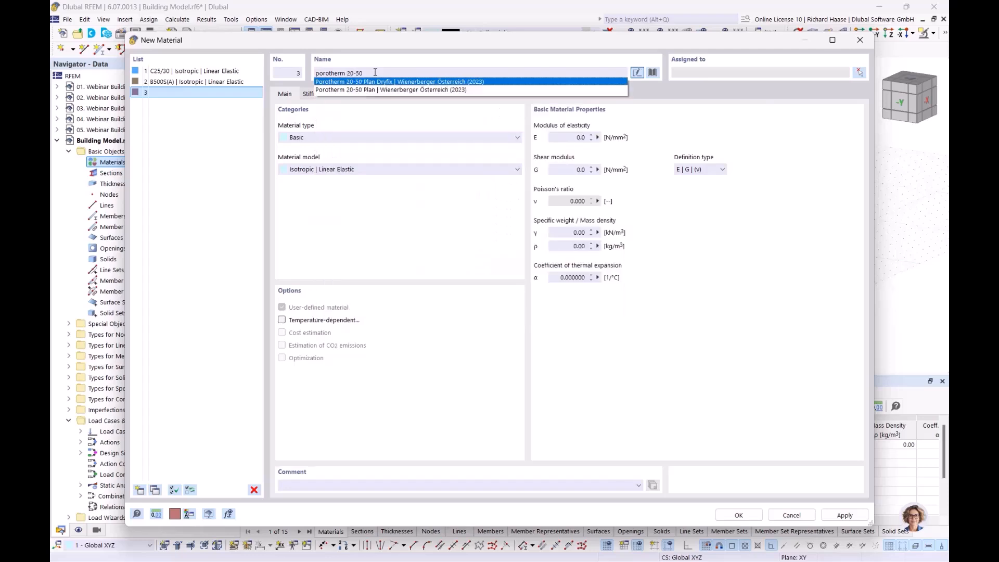
{"action": "left_click", "coordinate": [397, 90]}
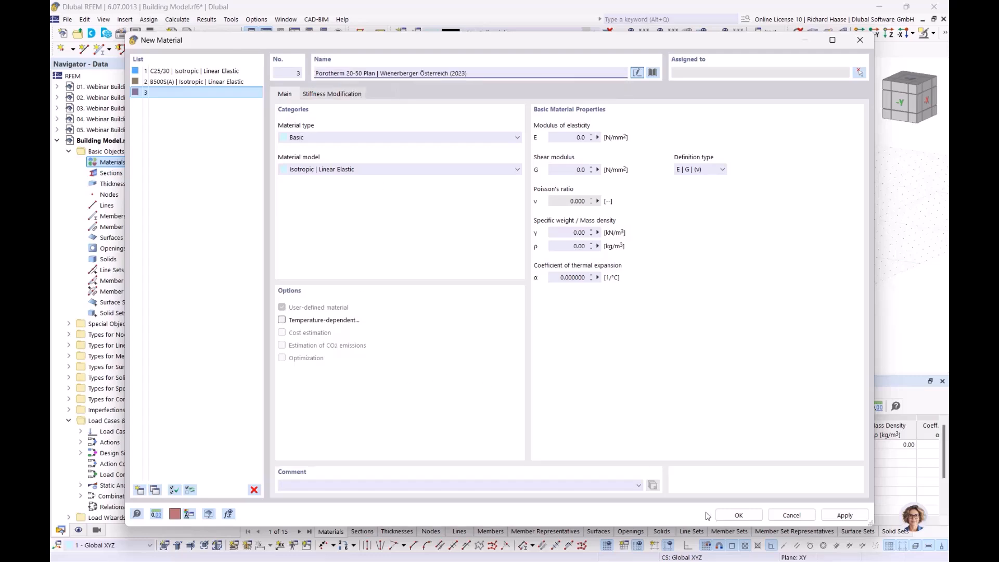
{"action": "left_click", "coordinate": [738, 516]}
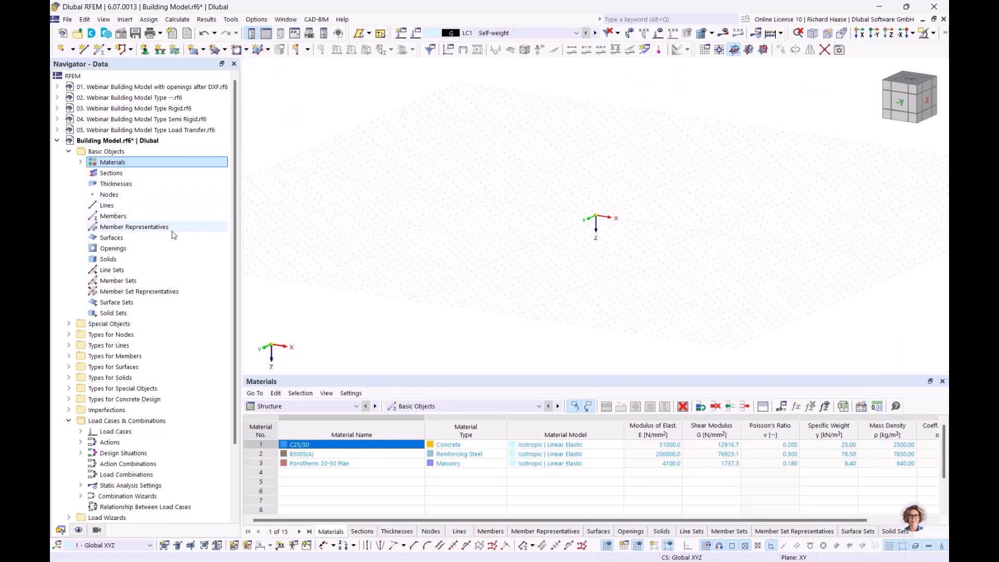
Step: Create a new background layer loading the file Webinar Gebäudemodell.dxf
{"action": "scroll", "coordinate": [173, 235], "scroll_direction": "down", "scroll_amount": 3}
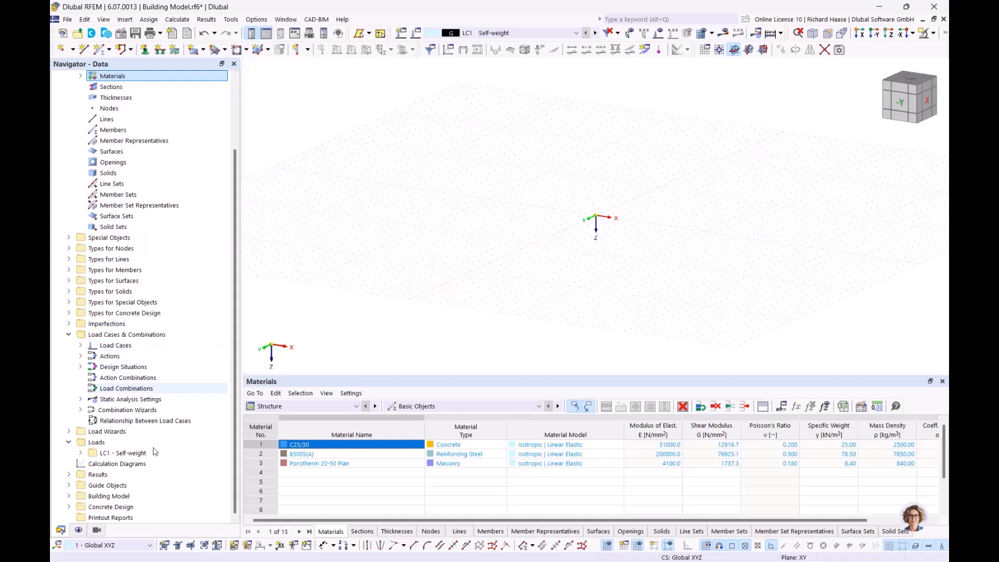
{"action": "left_click", "coordinate": [69, 485]}
{"action": "scroll", "coordinate": [150, 485], "scroll_direction": "down", "scroll_amount": 1}
{"action": "left_click", "coordinate": [125, 485]}
{"action": "right_click", "coordinate": [125, 485]}
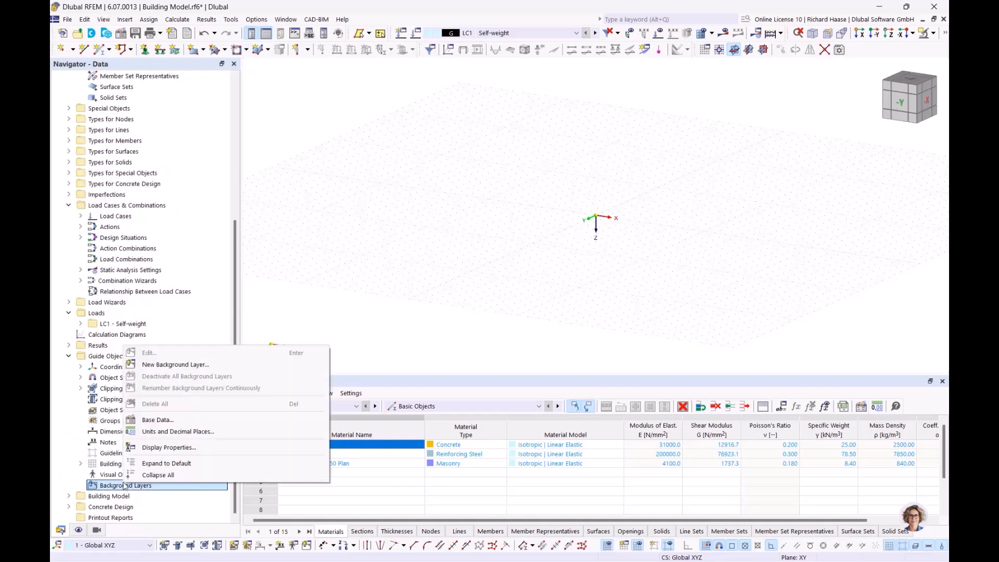
{"action": "left_click", "coordinate": [179, 365]}
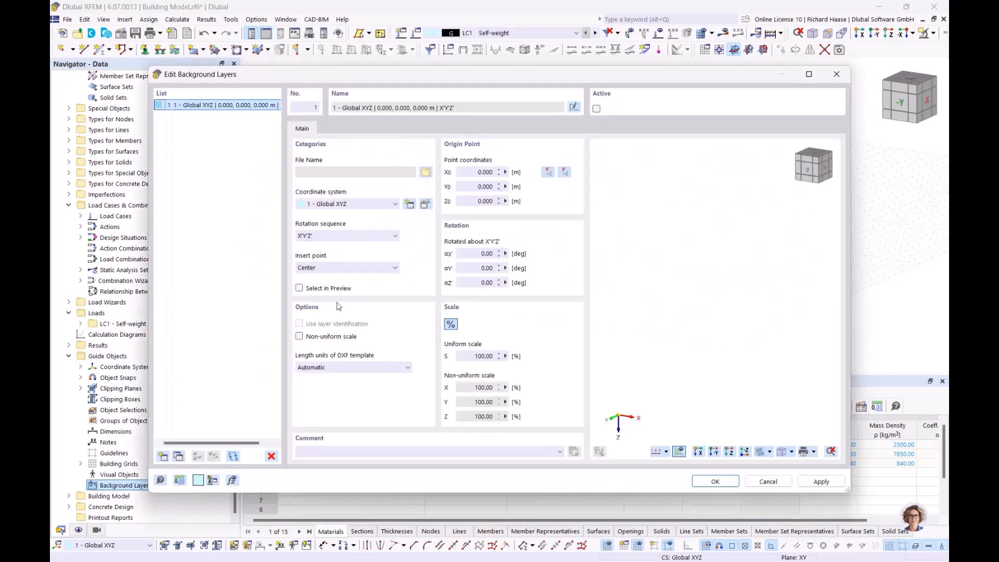
{"action": "left_click", "coordinate": [425, 173]}
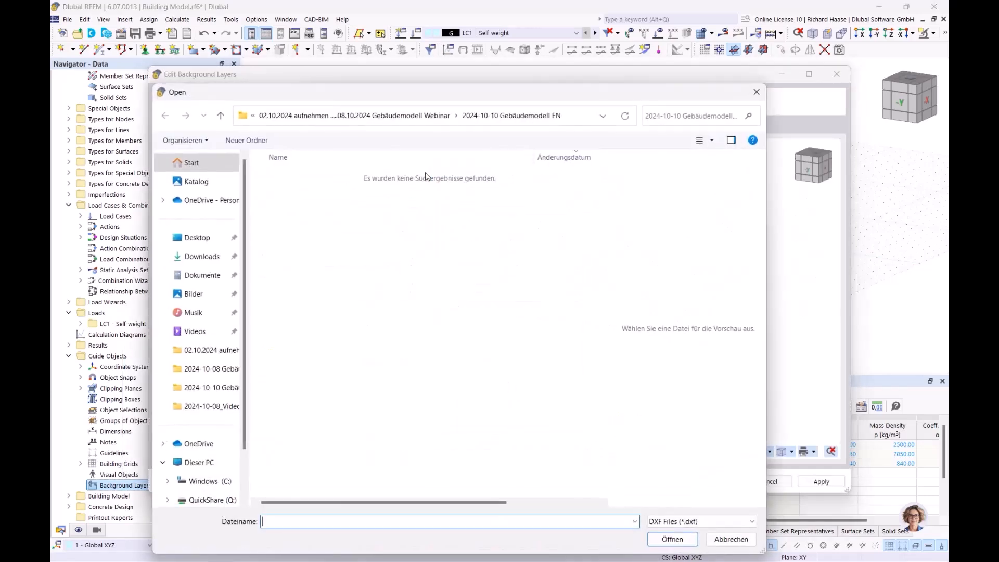
{"action": "left_click", "coordinate": [367, 115]}
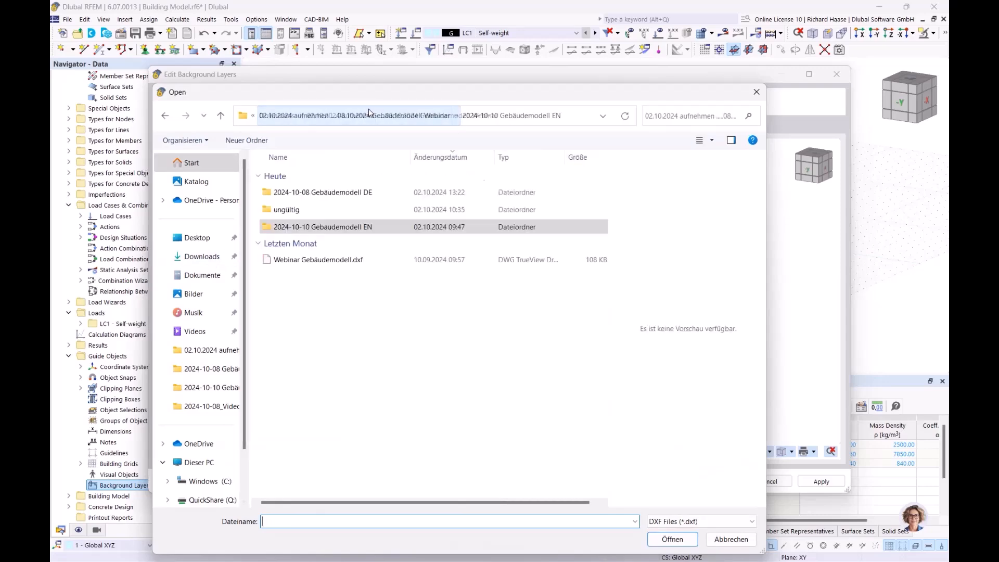
{"action": "left_click", "coordinate": [324, 259]}
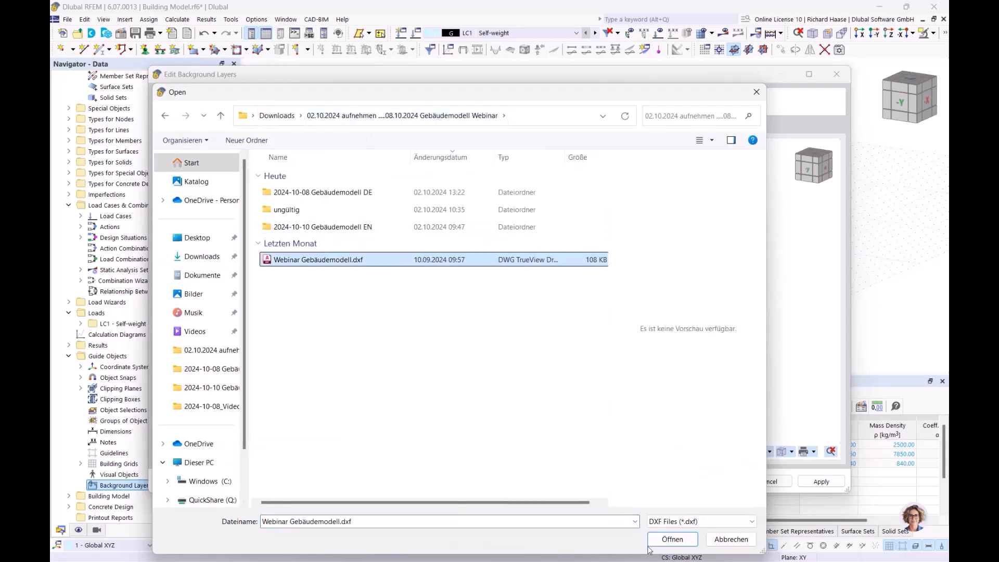
{"action": "left_click", "coordinate": [673, 540]}
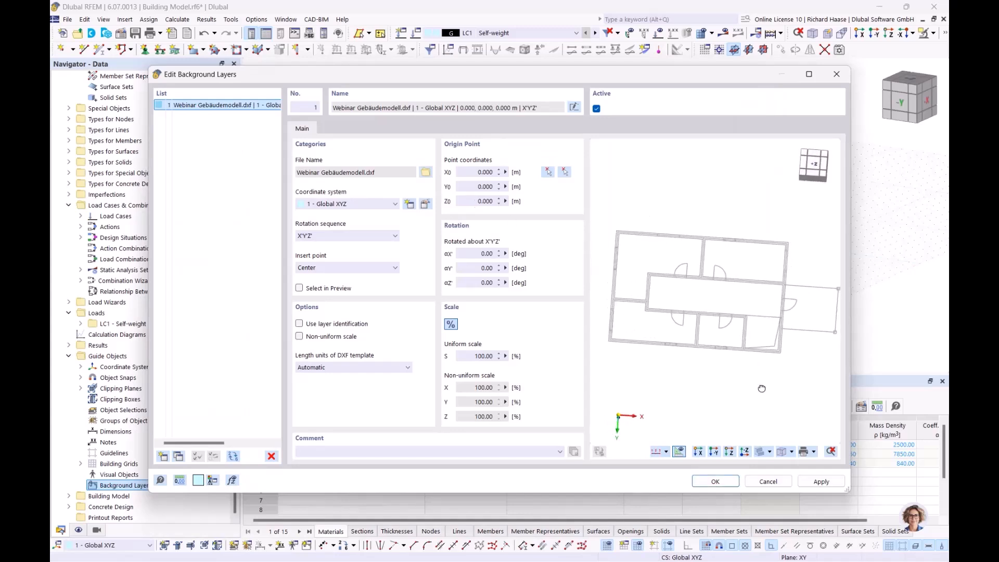
Step: Set the DXF length units to metres
{"action": "middle_click_drag", "start_coordinate": [762, 396], "coordinate": [767, 355], "text": "ctrl"}
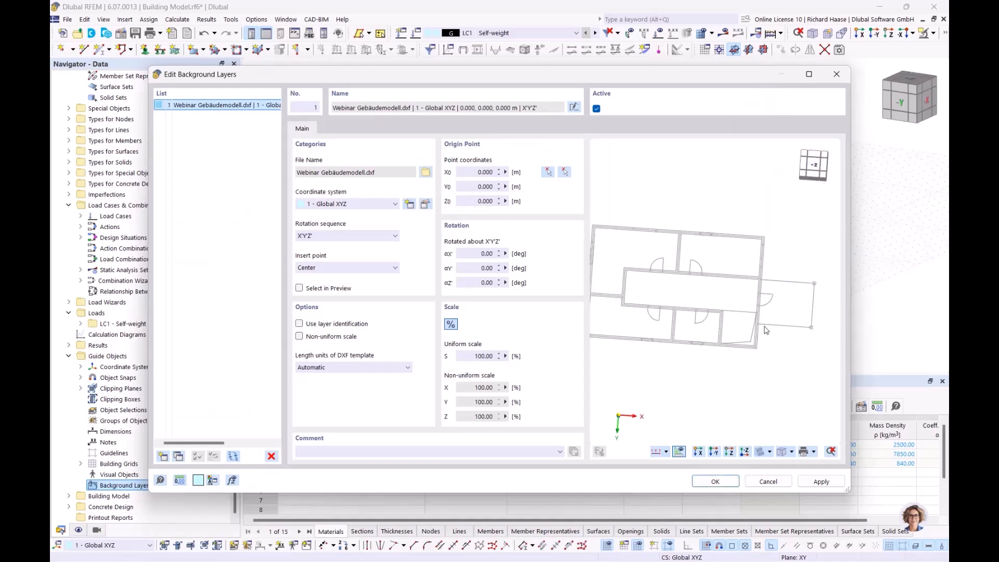
{"action": "middle_click_drag", "start_coordinate": [746, 316], "coordinate": [775, 295], "text": "ctrl"}
{"action": "left_click", "coordinate": [368, 367]}
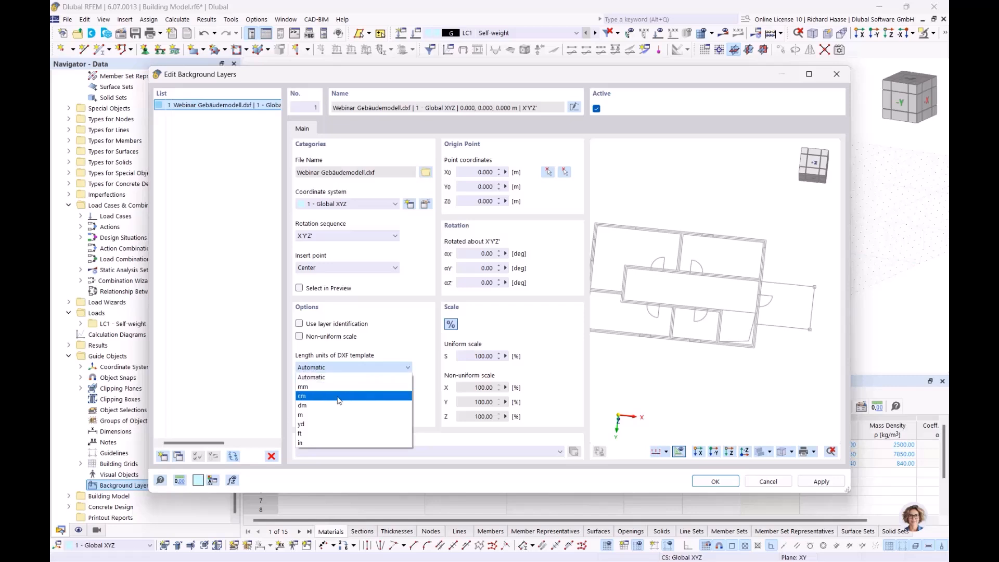
{"action": "left_click", "coordinate": [316, 415]}
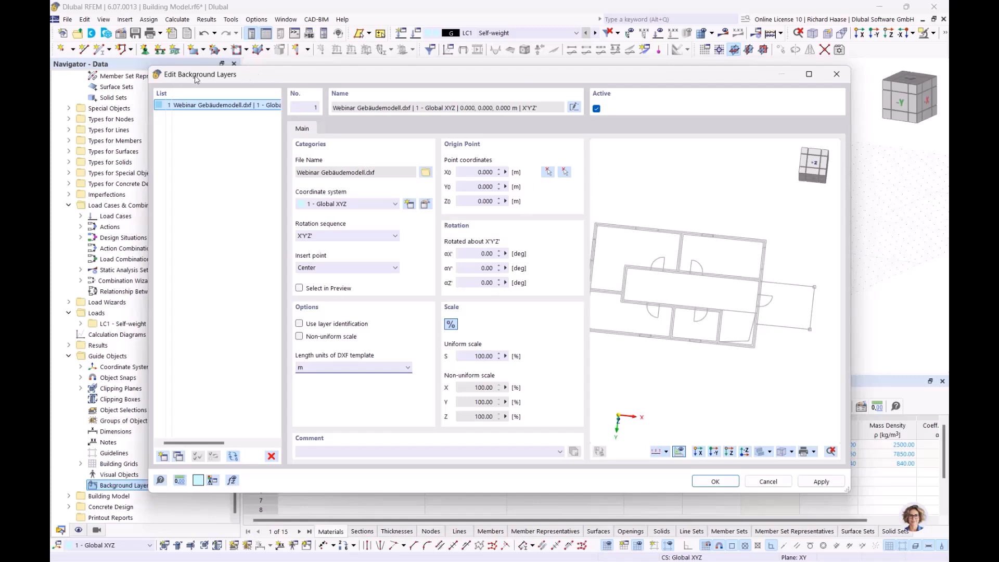
Step: Place the layer origin at the plan's top-left wall corner on the model origin and confirm
{"action": "left_click", "coordinate": [547, 172]}
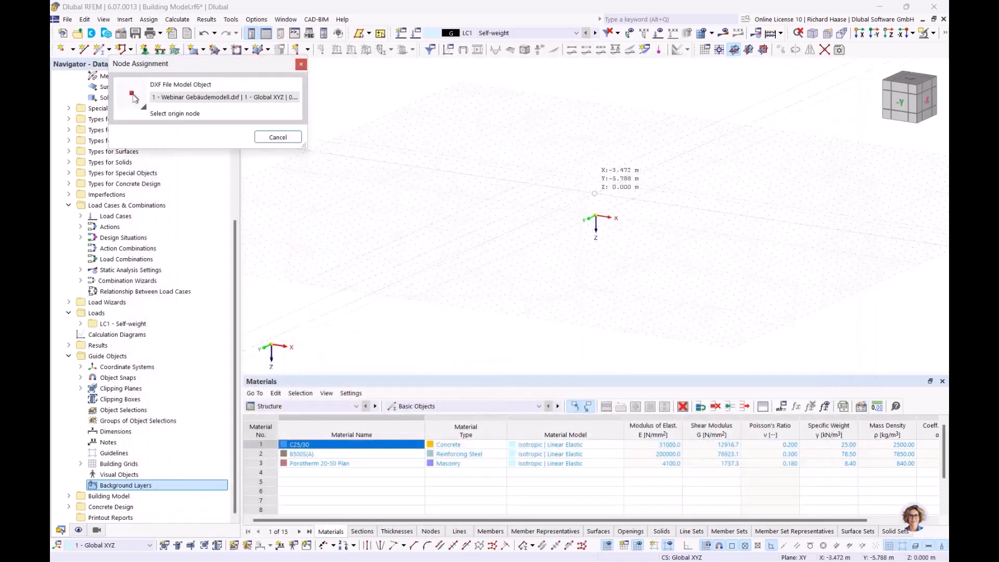
{"action": "middle_click_drag", "start_coordinate": [627, 241], "coordinate": [627, 301], "text": "ctrl"}
{"action": "scroll", "coordinate": [643, 269], "scroll_direction": "up", "scroll_amount": 3}
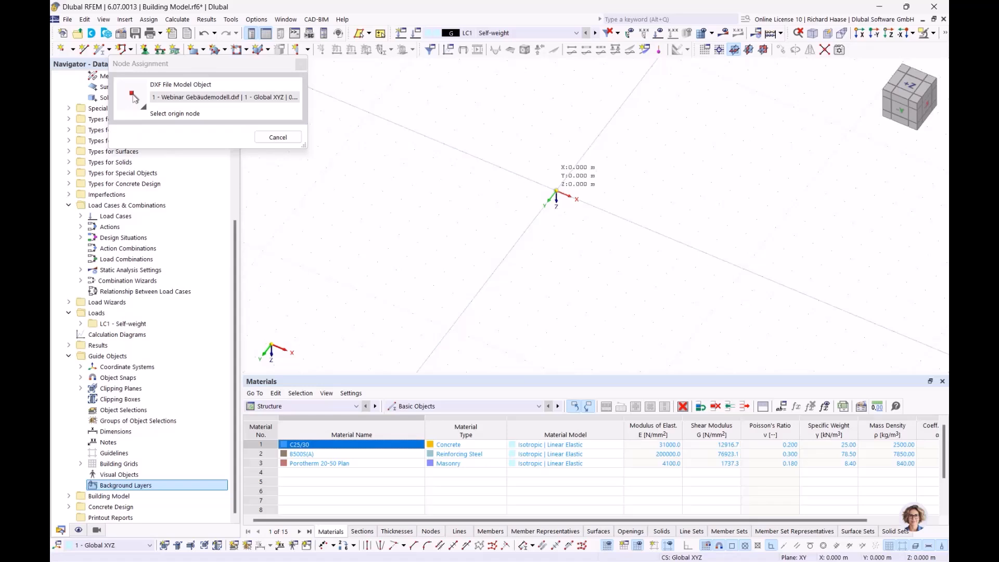
{"action": "left_click", "coordinate": [556, 191]}
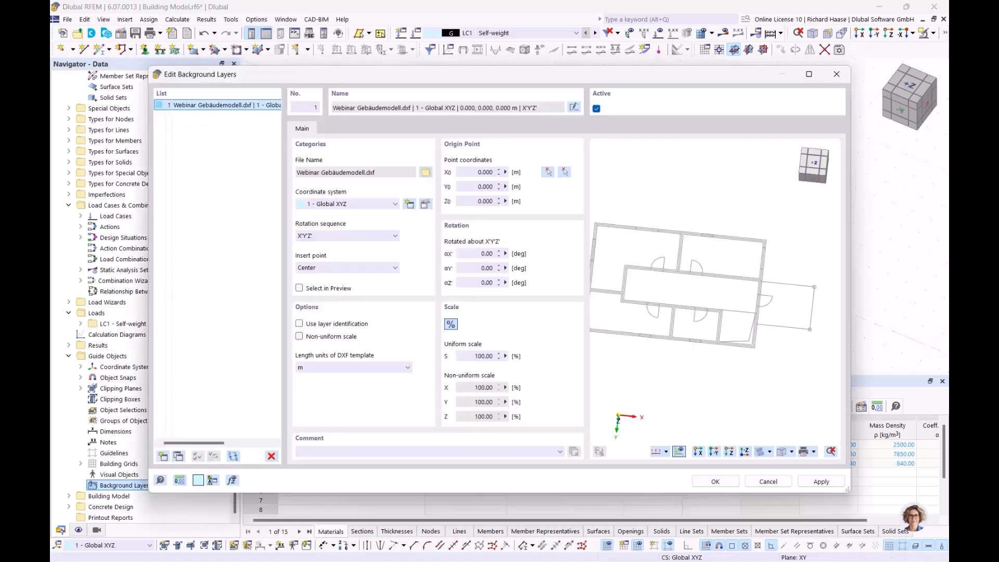
{"action": "left_click", "coordinate": [565, 172]}
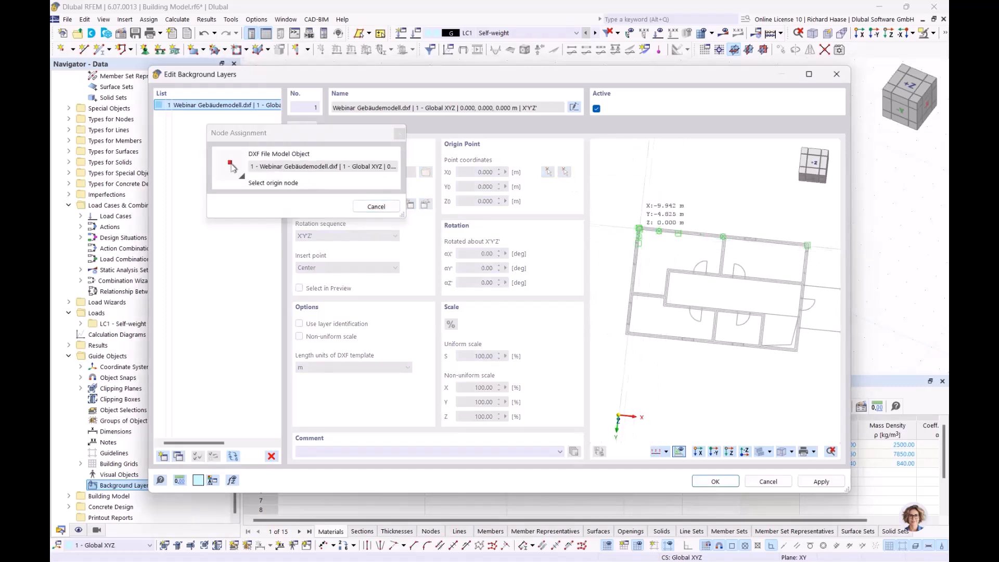
{"action": "scroll", "coordinate": [642, 234], "scroll_direction": "up", "scroll_amount": 3}
{"action": "scroll", "coordinate": [642, 234], "scroll_direction": "up", "scroll_amount": 3}
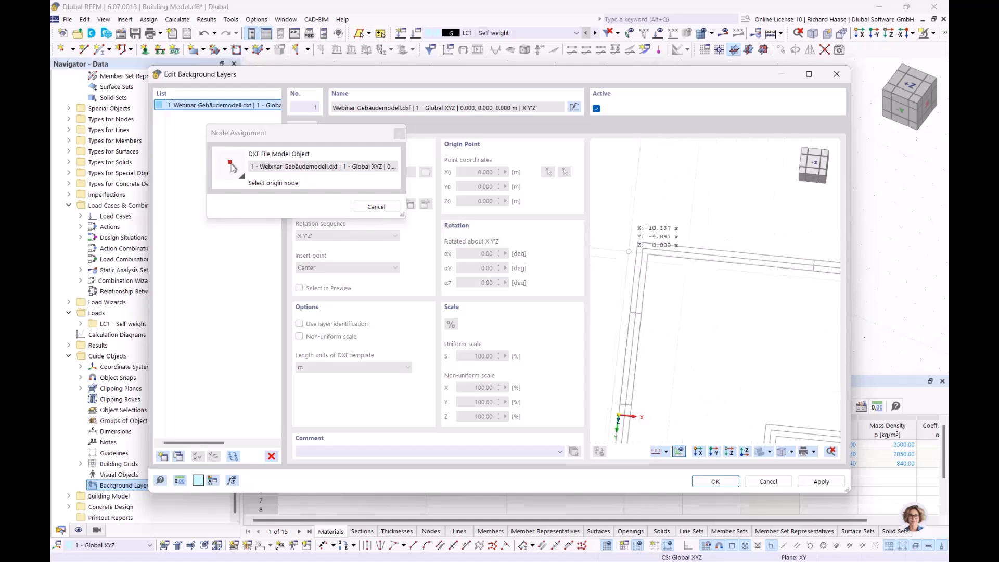
{"action": "scroll", "coordinate": [643, 247], "scroll_direction": "up", "scroll_amount": 2}
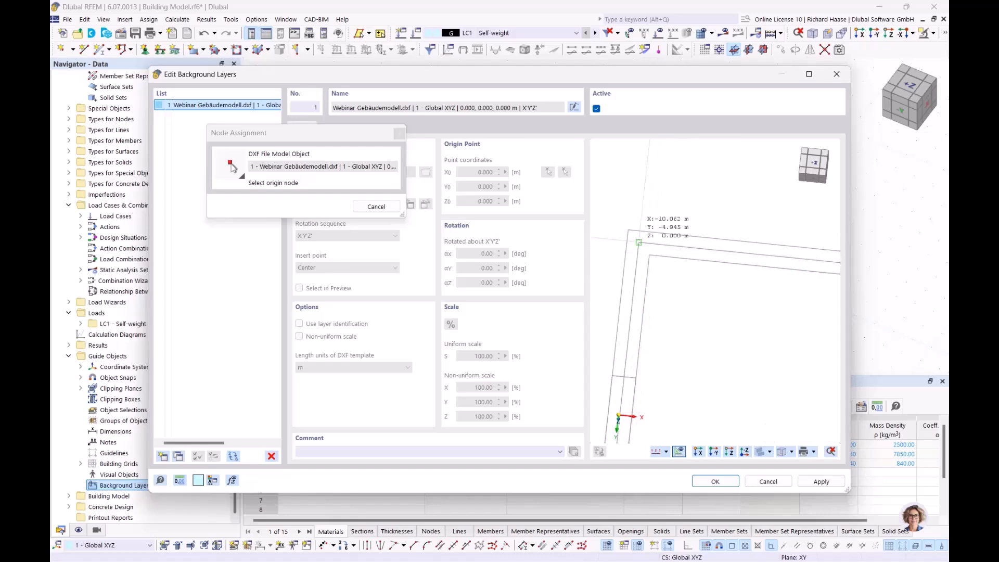
{"action": "scroll", "coordinate": [639, 243], "scroll_direction": "up", "scroll_amount": 1}
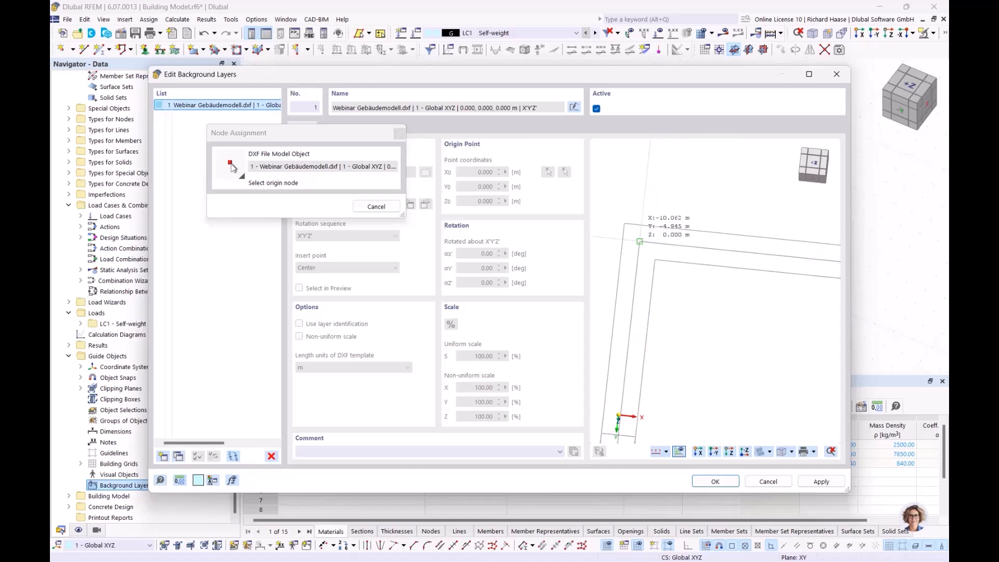
{"action": "left_click", "coordinate": [640, 242]}
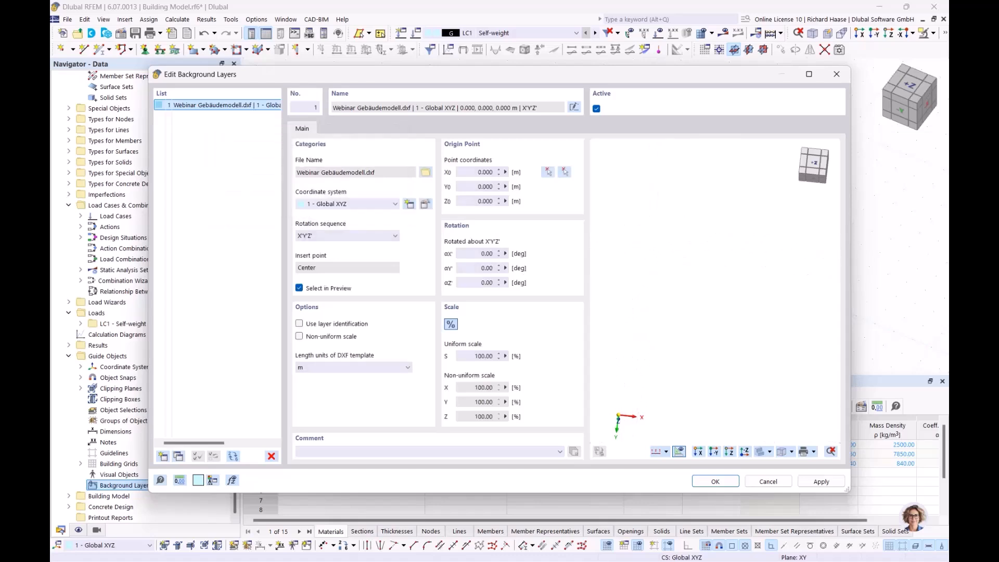
{"action": "left_click", "coordinate": [714, 481]}
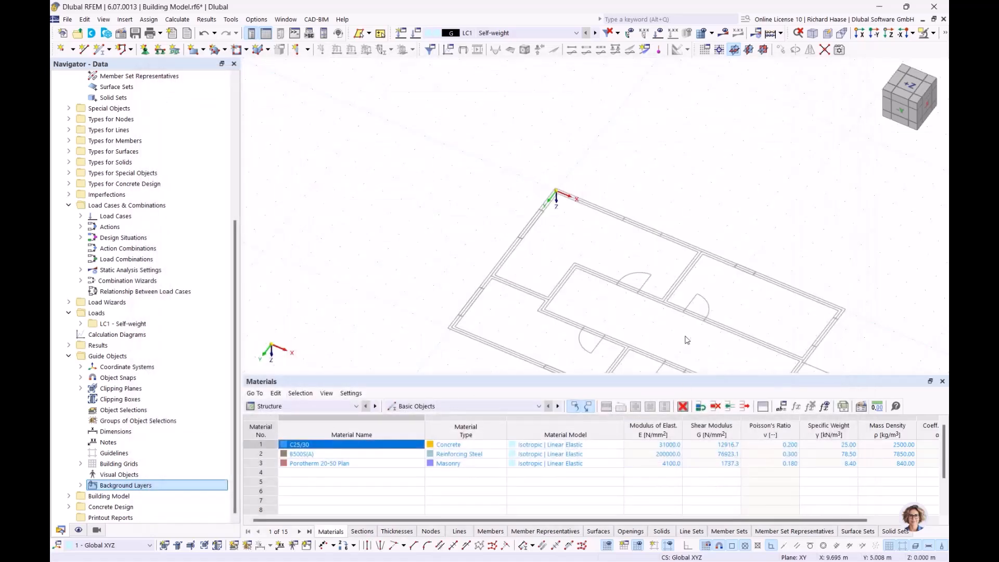
Step: Show the plan in the top +Z view and expand Materials to list all three materials
{"action": "left_click", "coordinate": [909, 85]}
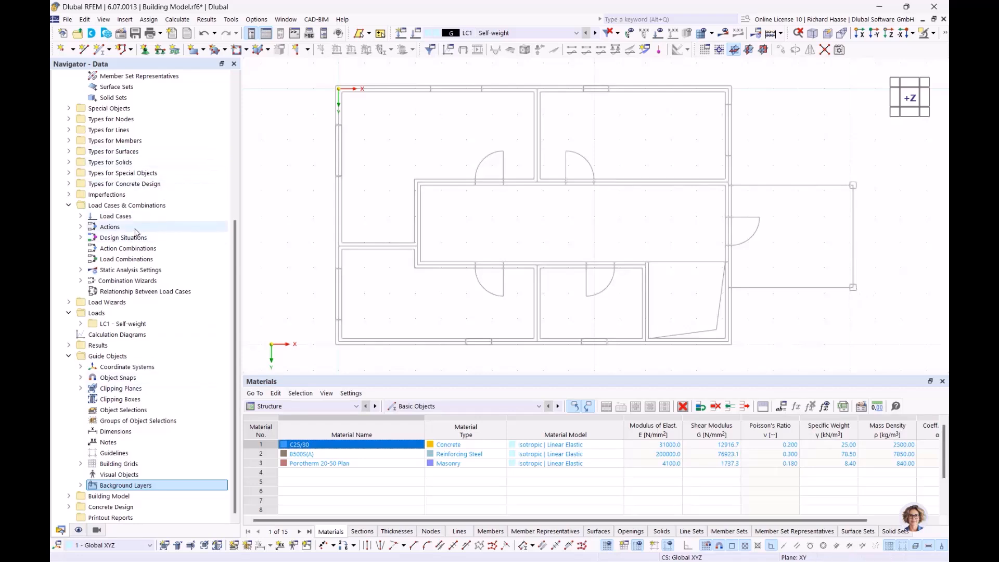
{"action": "scroll", "coordinate": [136, 232], "scroll_direction": "up", "scroll_amount": 7}
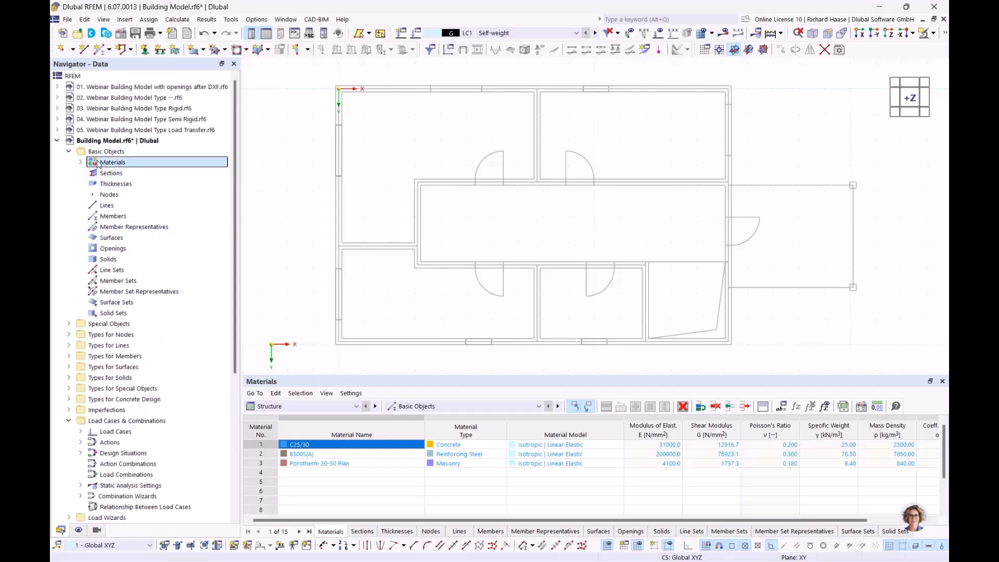
{"action": "left_click", "coordinate": [81, 163]}
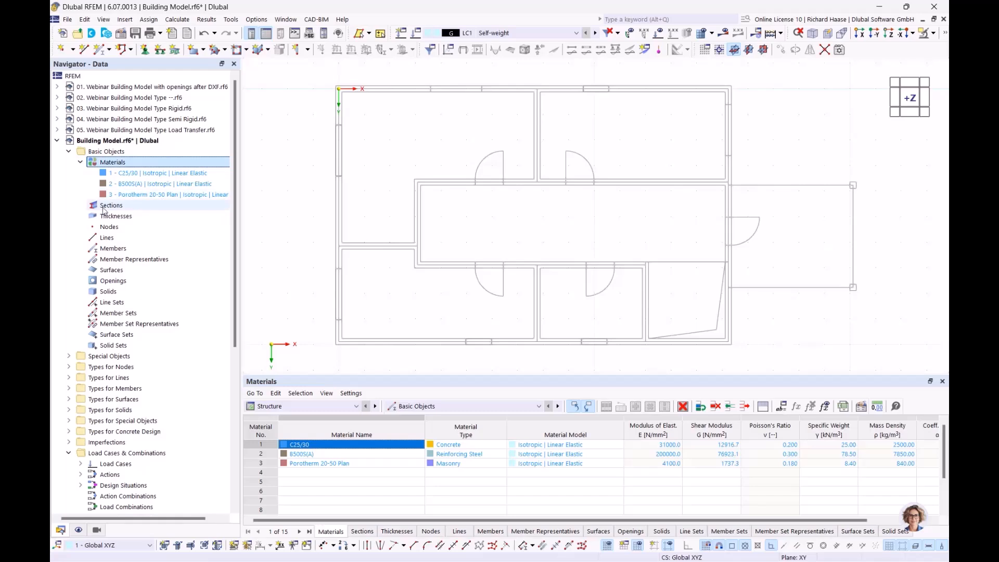
Step: Start a new rectangular section and measure its width b = 250 mm on the plan
{"action": "right_click", "coordinate": [111, 209]}
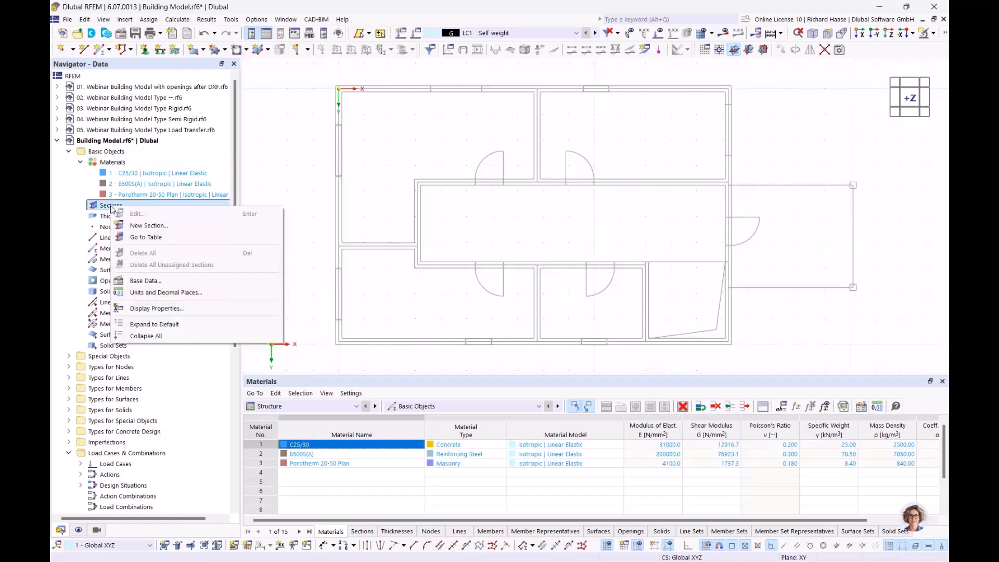
{"action": "left_click", "coordinate": [143, 226]}
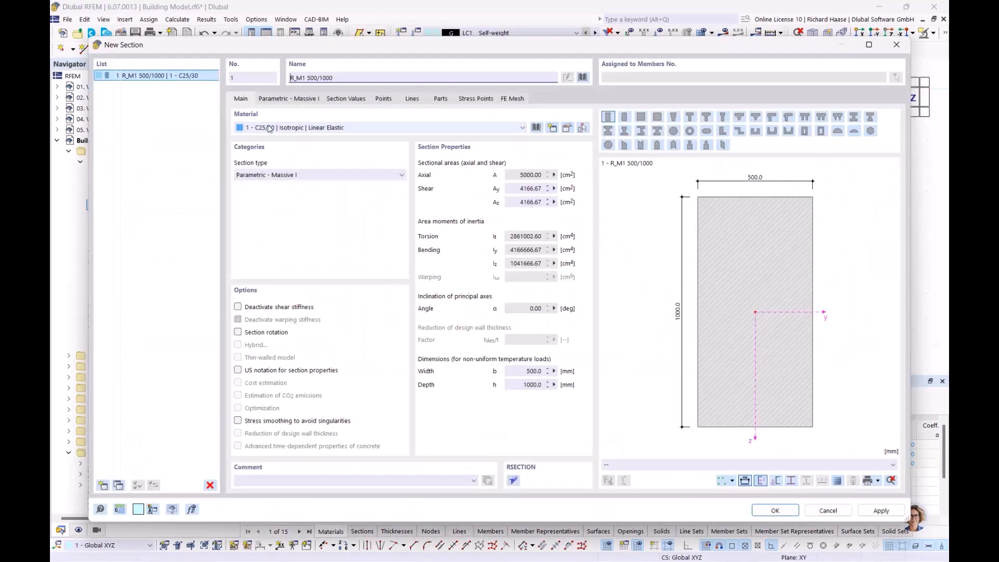
{"action": "left_click", "coordinate": [273, 99]}
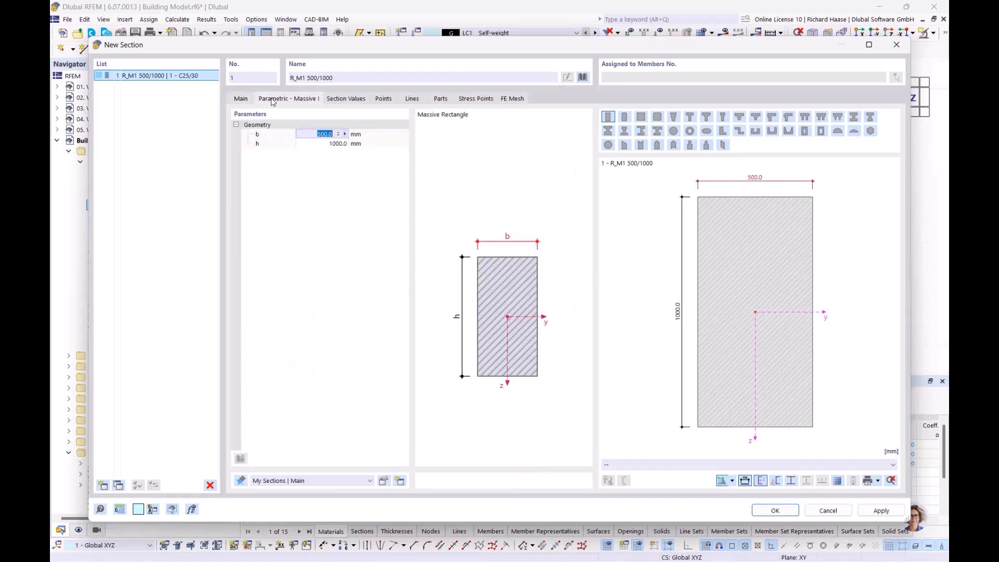
{"action": "left_click", "coordinate": [345, 135]}
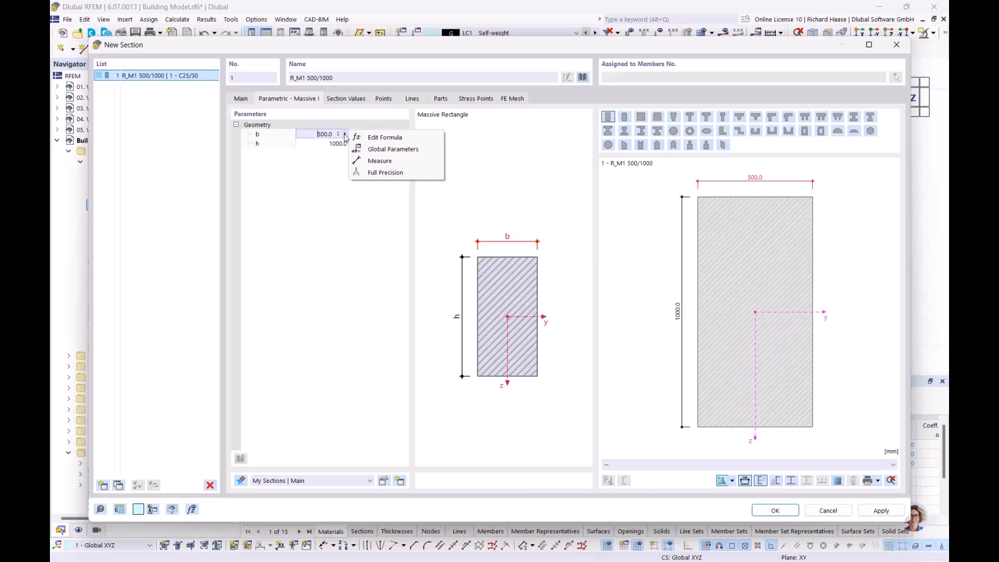
{"action": "left_click", "coordinate": [376, 161]}
{"action": "scroll", "coordinate": [631, 193], "scroll_direction": "up", "scroll_amount": 5}
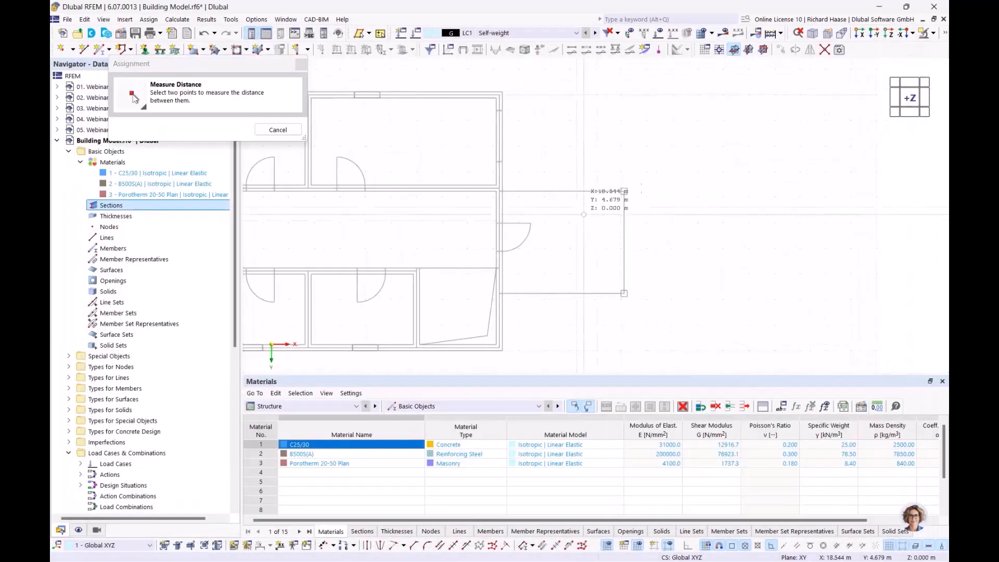
{"action": "scroll", "coordinate": [632, 193], "scroll_direction": "up", "scroll_amount": 4}
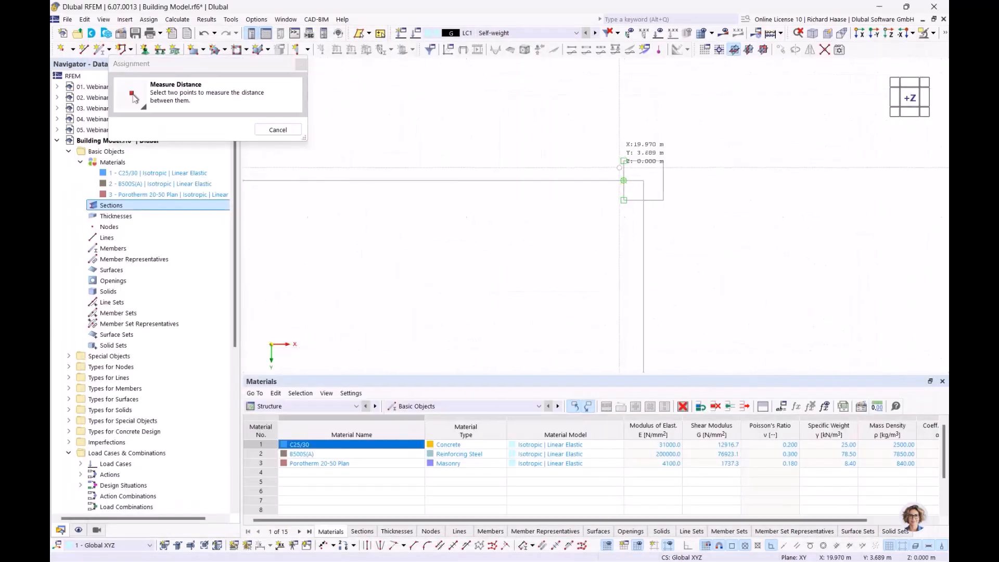
{"action": "left_click", "coordinate": [624, 180]}
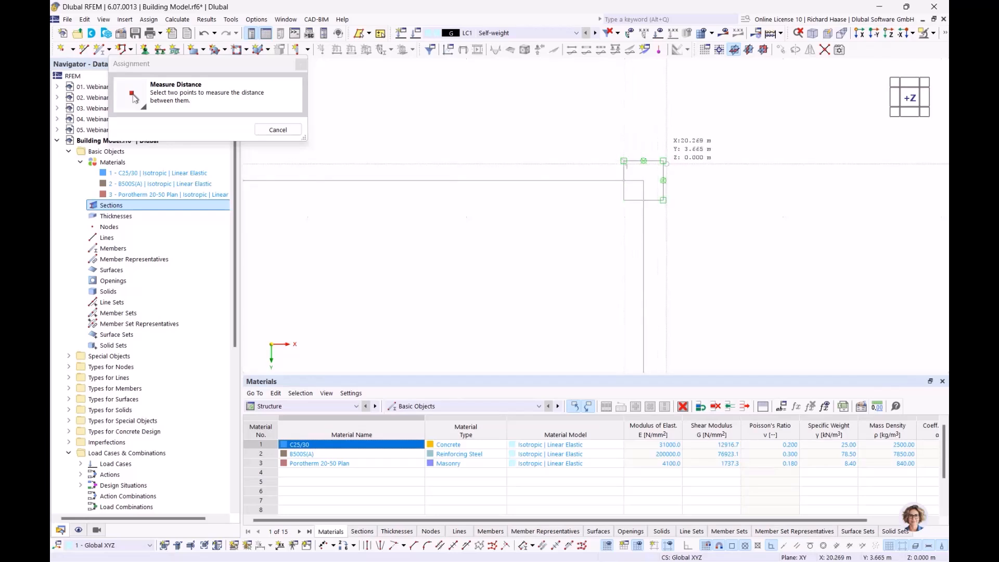
{"action": "left_click", "coordinate": [663, 180]}
{"action": "left_click", "coordinate": [322, 135]}
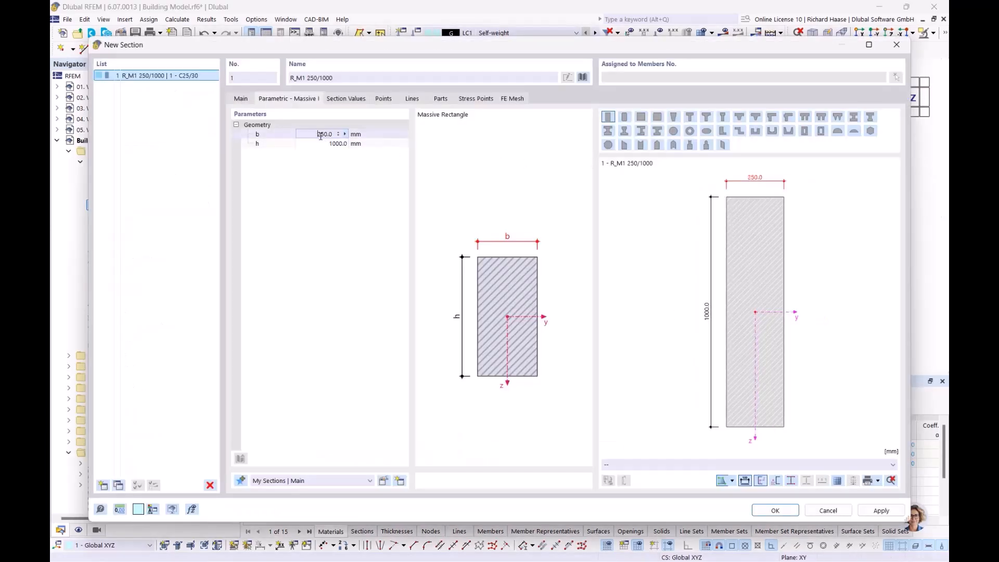
Step: Measure height h = 250 mm on the plan and confirm section R_M1 250/250
{"action": "left_click", "coordinate": [335, 144]}
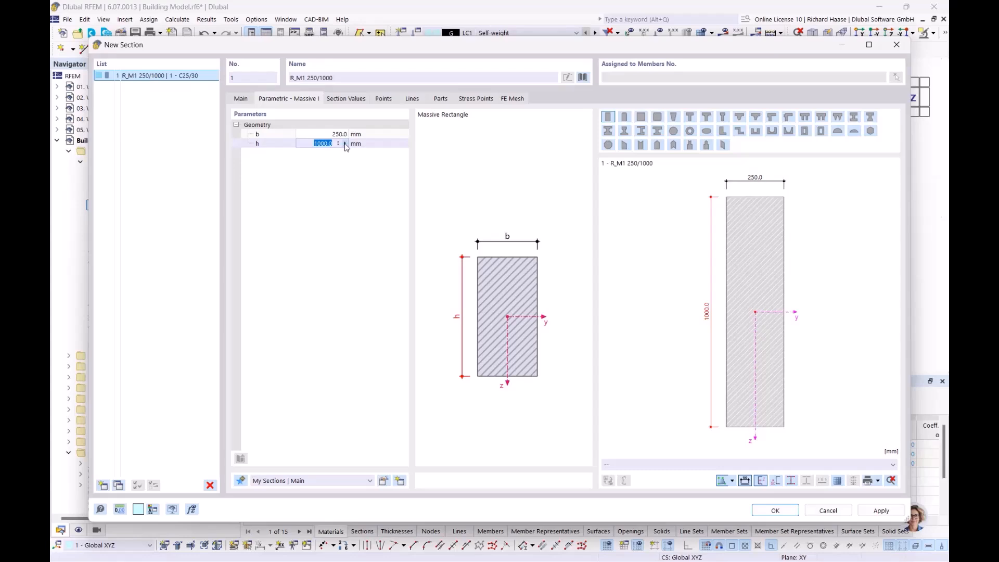
{"action": "left_click", "coordinate": [345, 143]}
{"action": "left_click", "coordinate": [383, 171]}
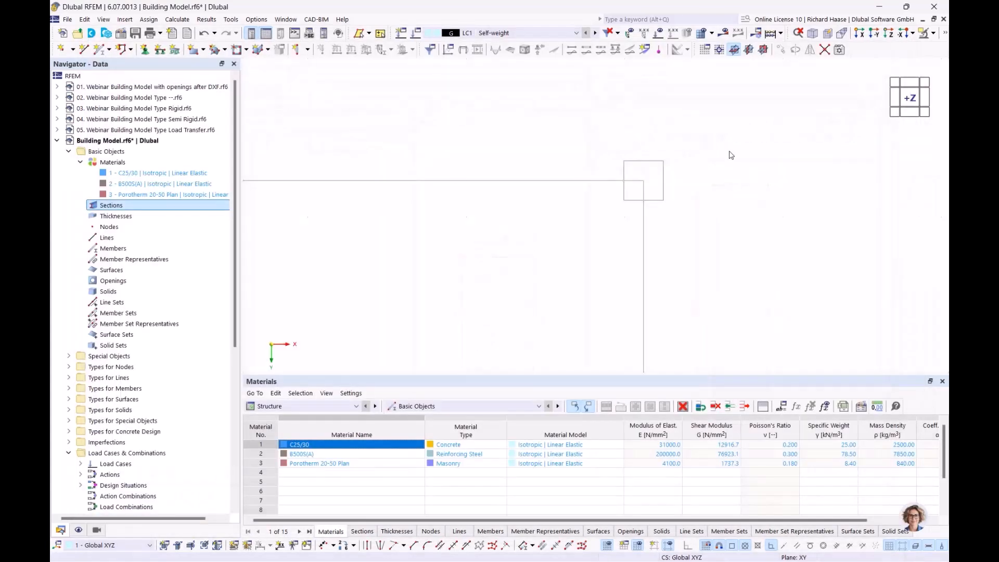
{"action": "left_click", "coordinate": [659, 159]}
{"action": "left_click", "coordinate": [658, 216]}
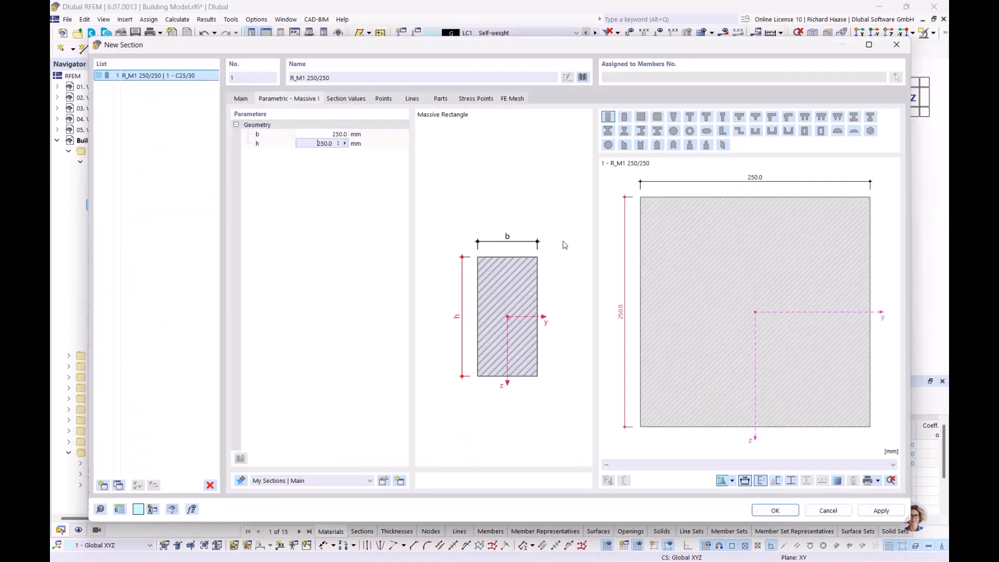
{"action": "left_click", "coordinate": [775, 510]}
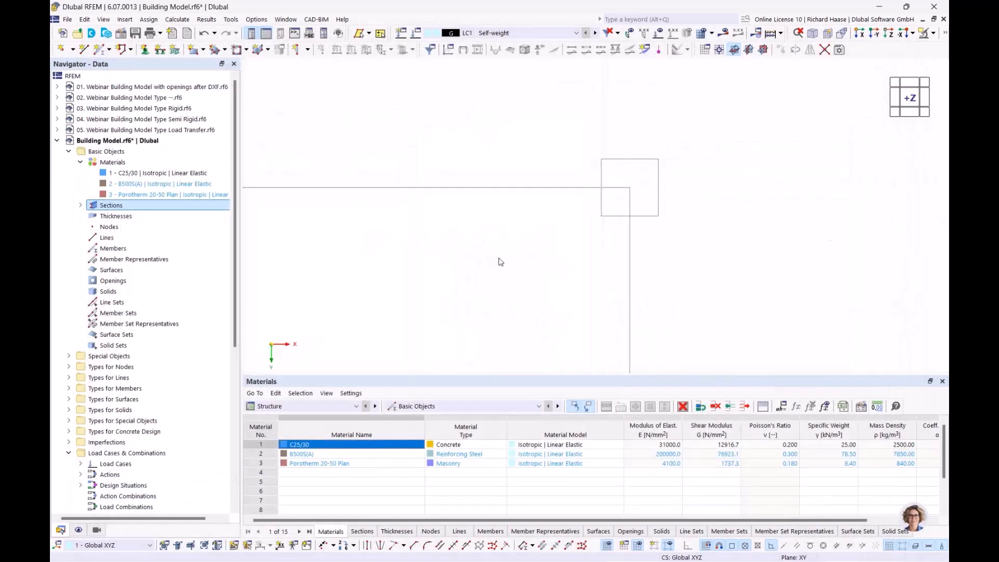
Step: Expand Sections to show the new section and bring the whole floor plan into view
{"action": "left_click", "coordinate": [81, 206]}
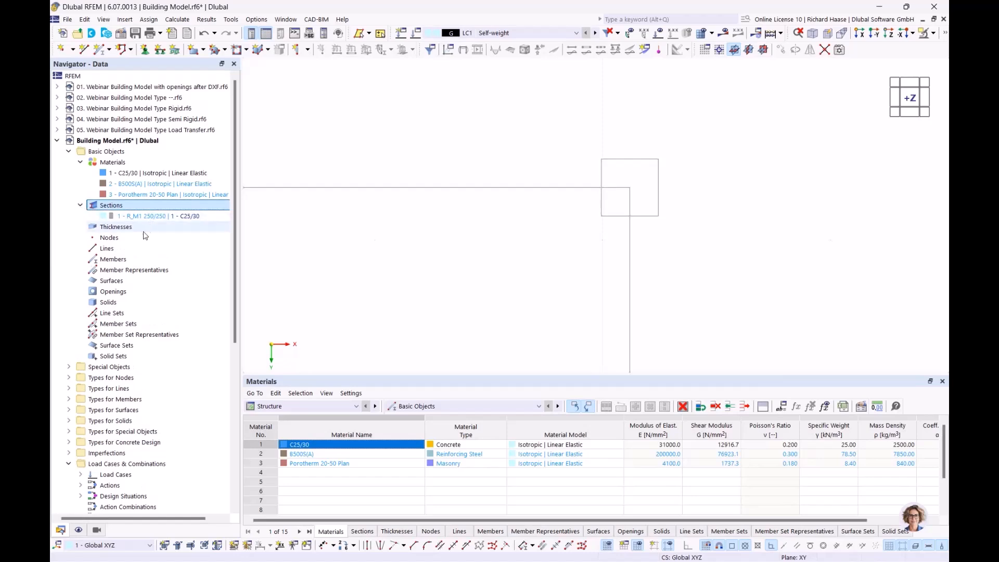
{"action": "left_click", "coordinate": [130, 230]}
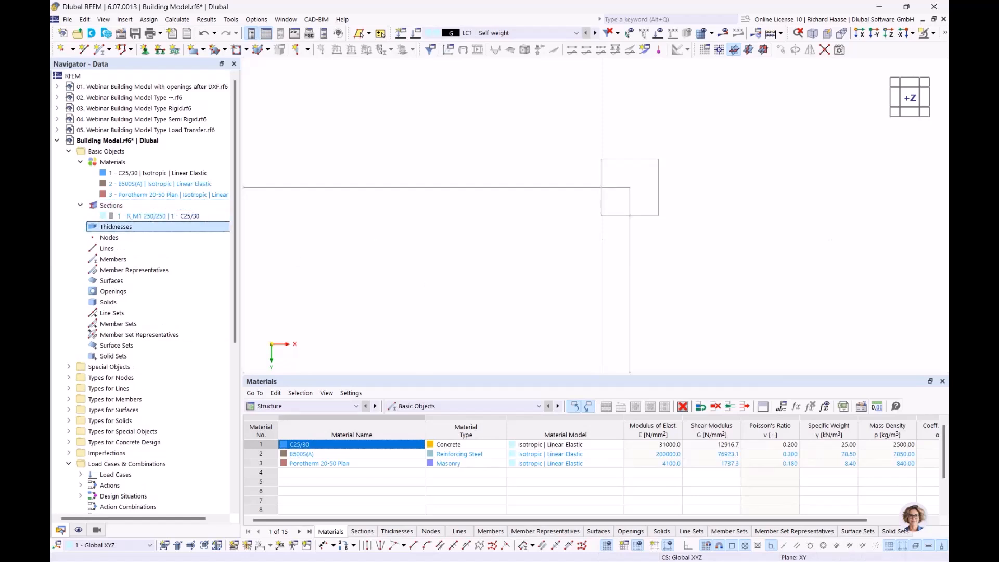
{"action": "scroll", "coordinate": [360, 258], "scroll_direction": "down", "scroll_amount": 2}
{"action": "middle_click_drag", "start_coordinate": [355, 260], "coordinate": [606, 192]}
{"action": "scroll", "coordinate": [569, 212], "scroll_direction": "down", "scroll_amount": 4}
{"action": "scroll", "coordinate": [527, 231], "scroll_direction": "down", "scroll_amount": 4}
{"action": "middle_click_drag", "start_coordinate": [525, 234], "coordinate": [607, 215]}
{"action": "scroll", "coordinate": [588, 219], "scroll_direction": "down", "scroll_amount": 2}
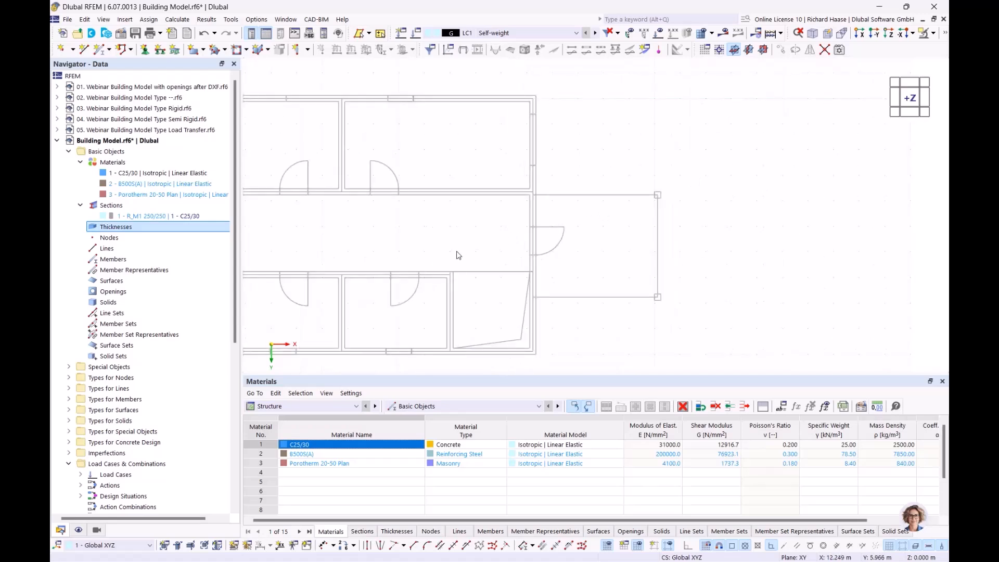
Step: Define a 240 mm Porotherm 20-50 Plan thickness measured from a masonry wall
{"action": "right_click", "coordinate": [130, 229]}
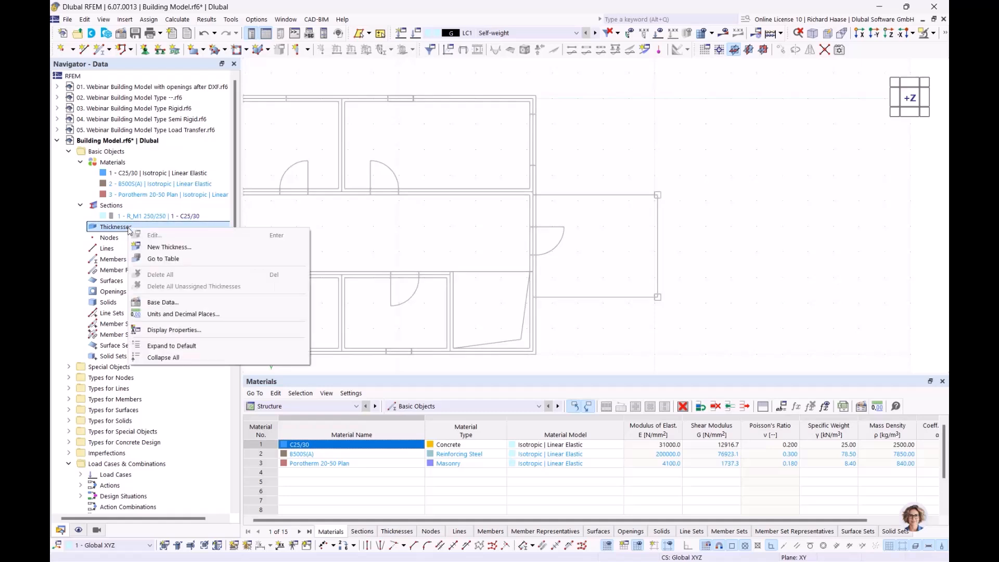
{"action": "left_click", "coordinate": [160, 246]}
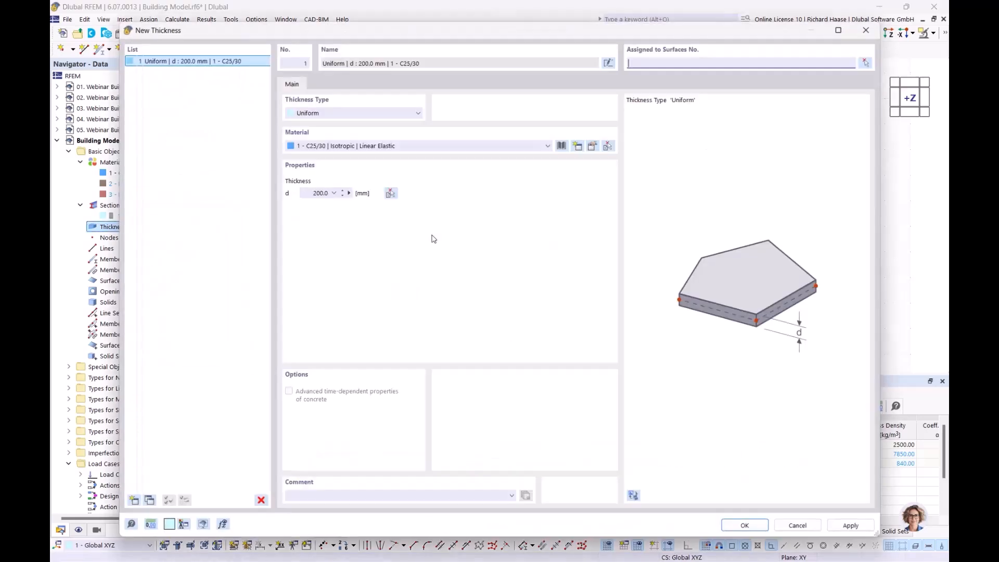
{"action": "left_click", "coordinate": [357, 147]}
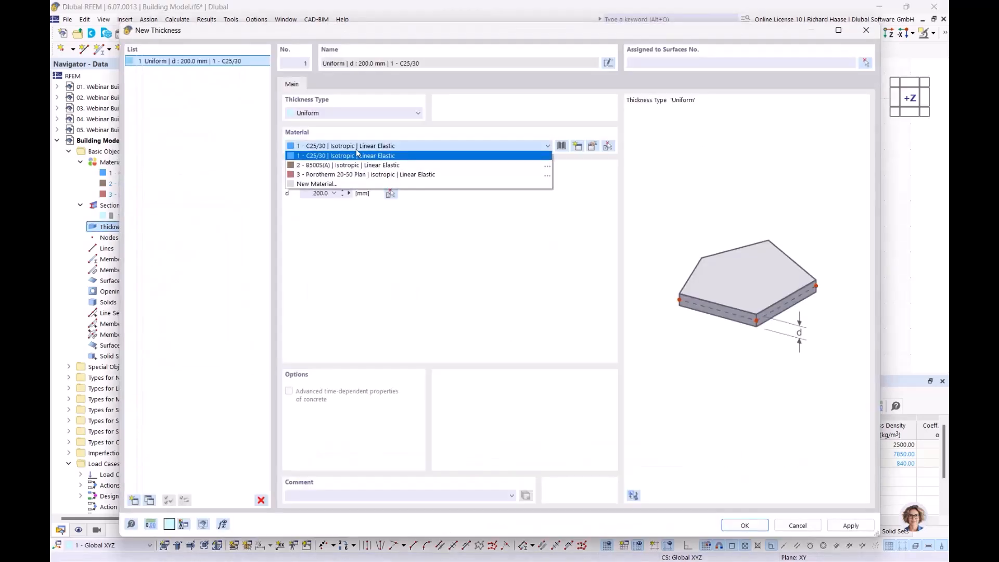
{"action": "left_click", "coordinate": [346, 177]}
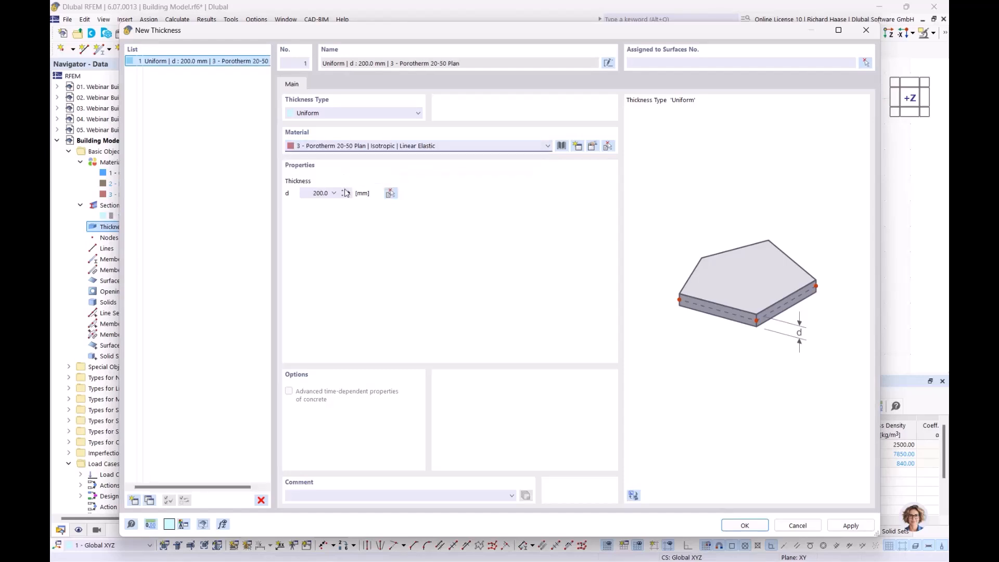
{"action": "left_click", "coordinate": [349, 194]}
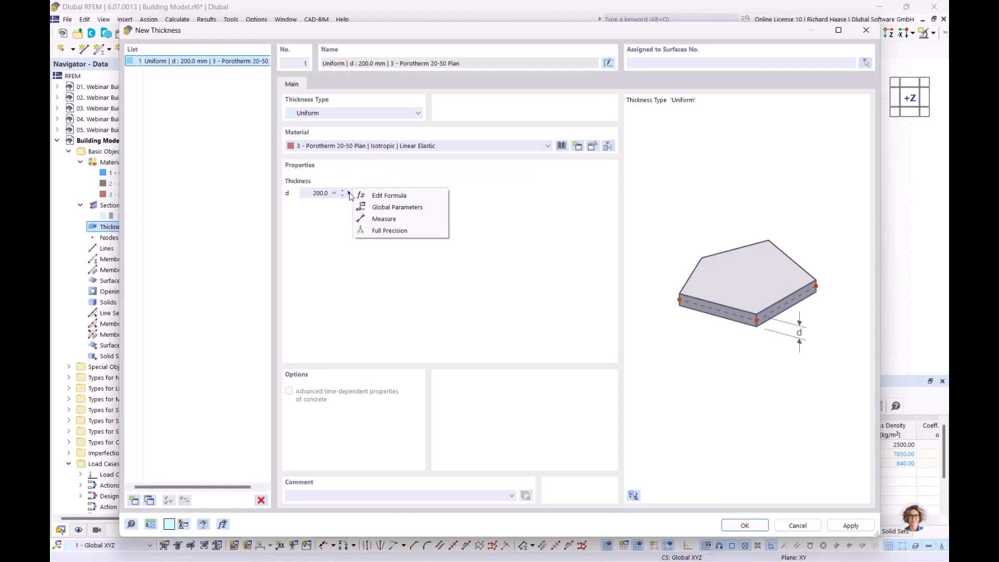
{"action": "left_click", "coordinate": [375, 219]}
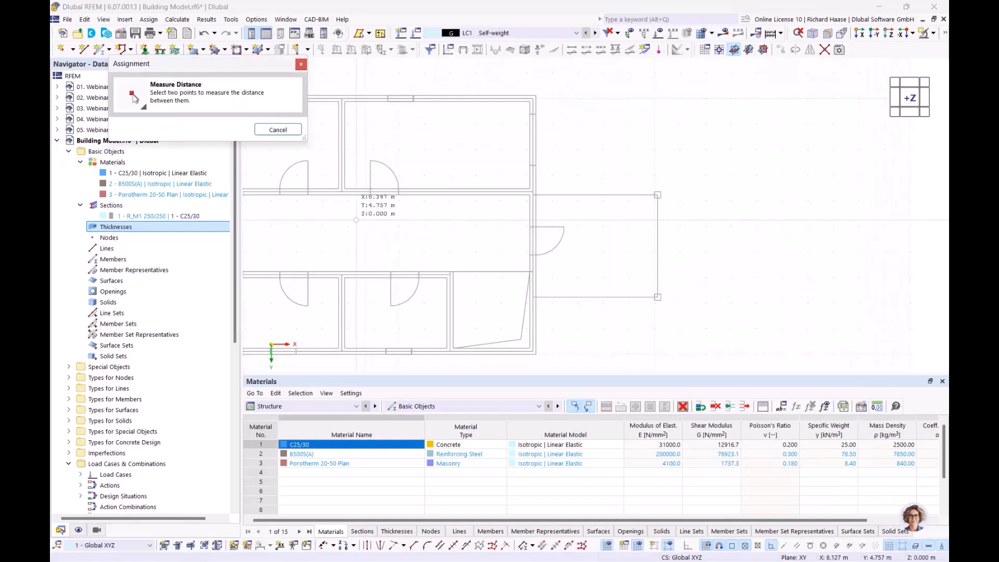
{"action": "scroll", "coordinate": [334, 208], "scroll_direction": "up", "scroll_amount": 5}
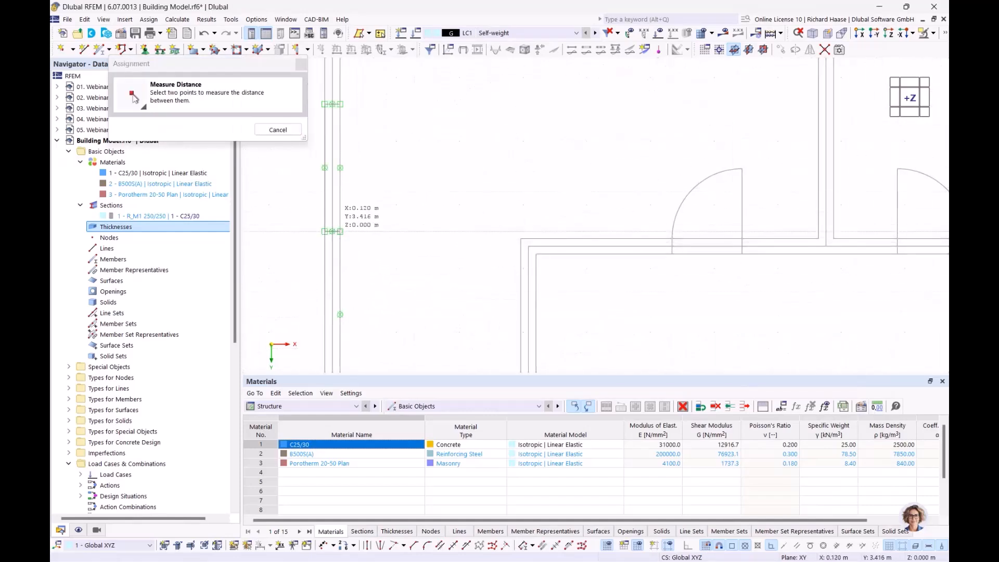
{"action": "left_click", "coordinate": [340, 232]}
{"action": "left_click", "coordinate": [325, 232]}
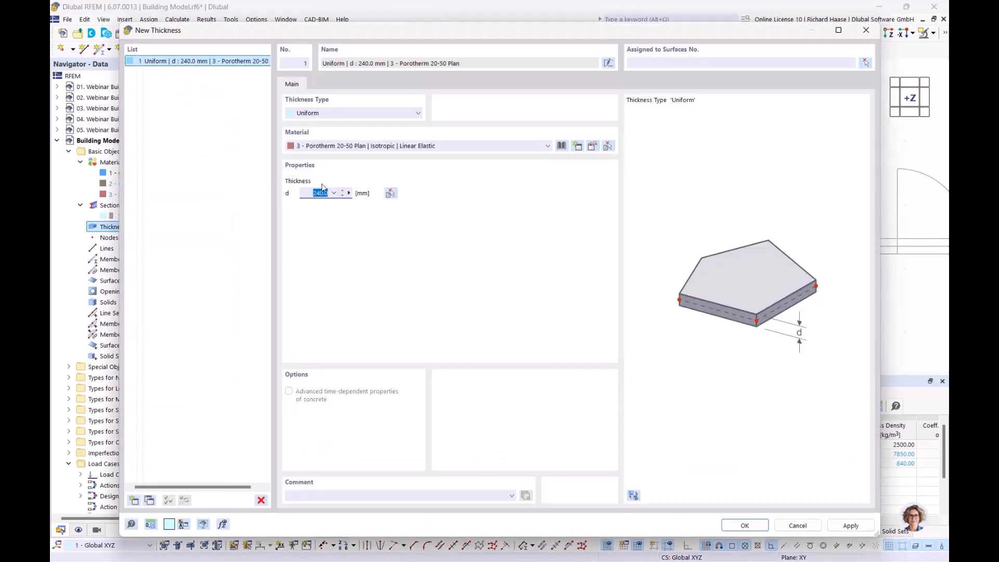
Step: Add a second 240 mm C25/30 thickness measured from a concrete wall
{"action": "left_click", "coordinate": [133, 500]}
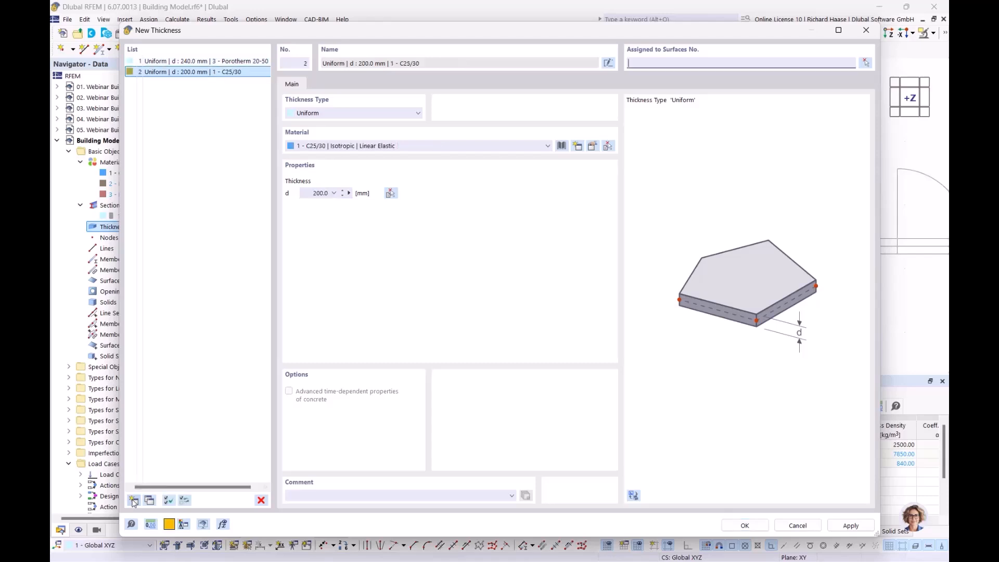
{"action": "left_click", "coordinate": [358, 149]}
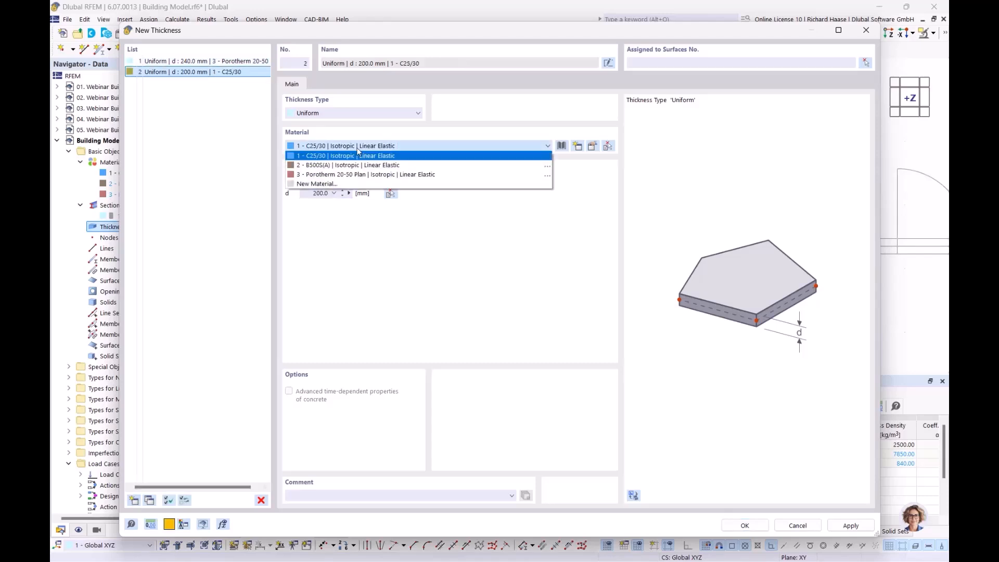
{"action": "left_click", "coordinate": [354, 156]}
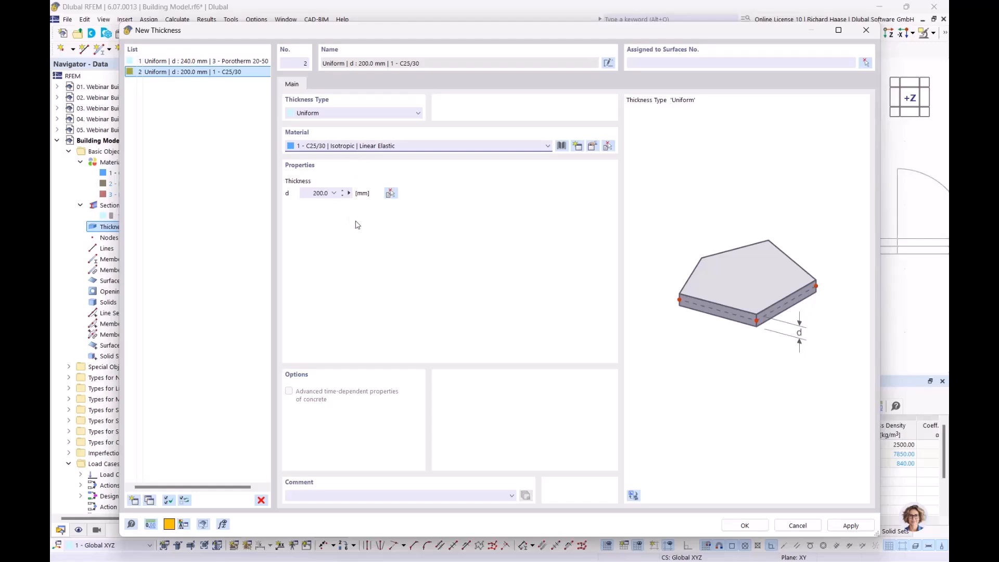
{"action": "left_click", "coordinate": [348, 194]}
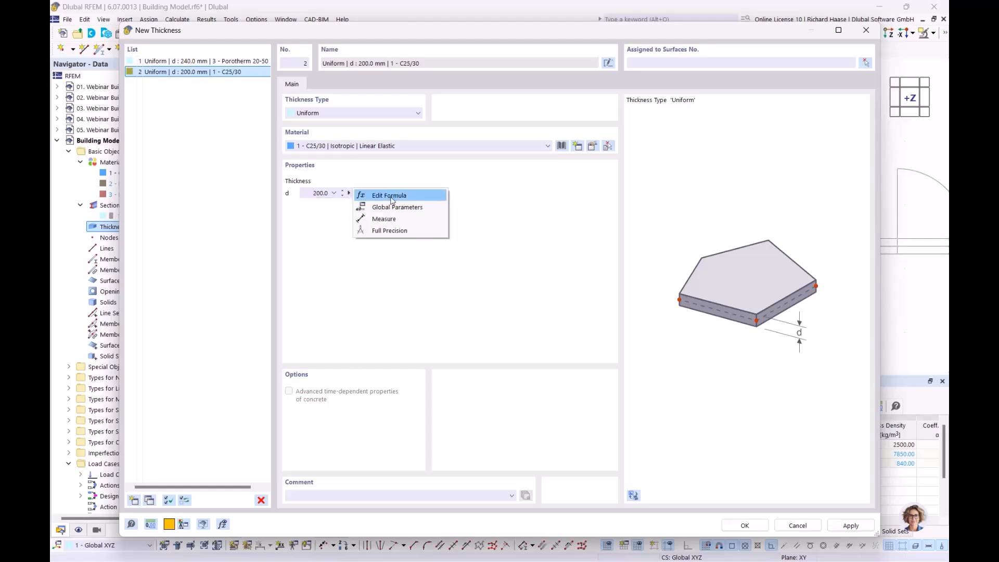
{"action": "left_click", "coordinate": [386, 219]}
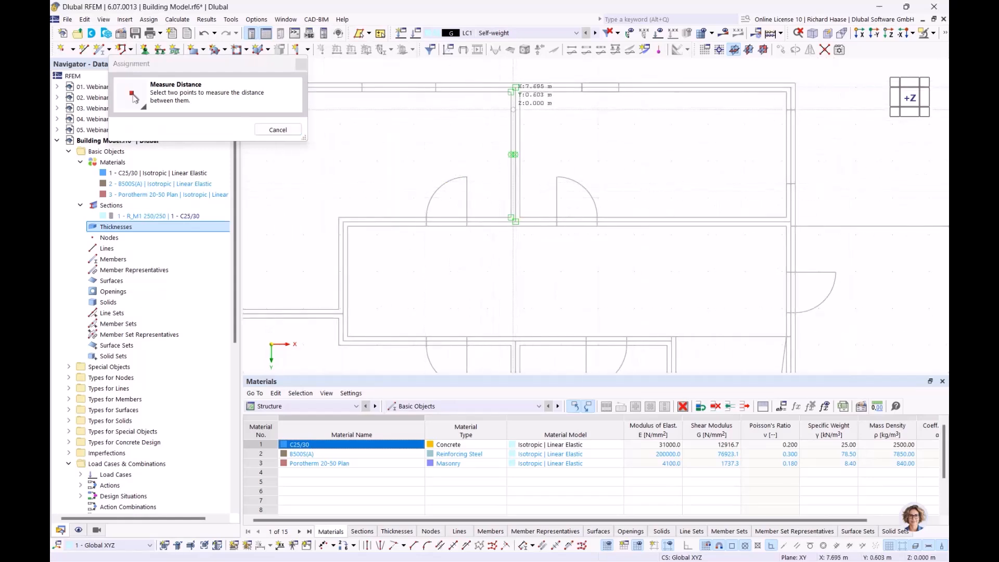
{"action": "scroll", "coordinate": [517, 88], "scroll_direction": "up", "scroll_amount": 3}
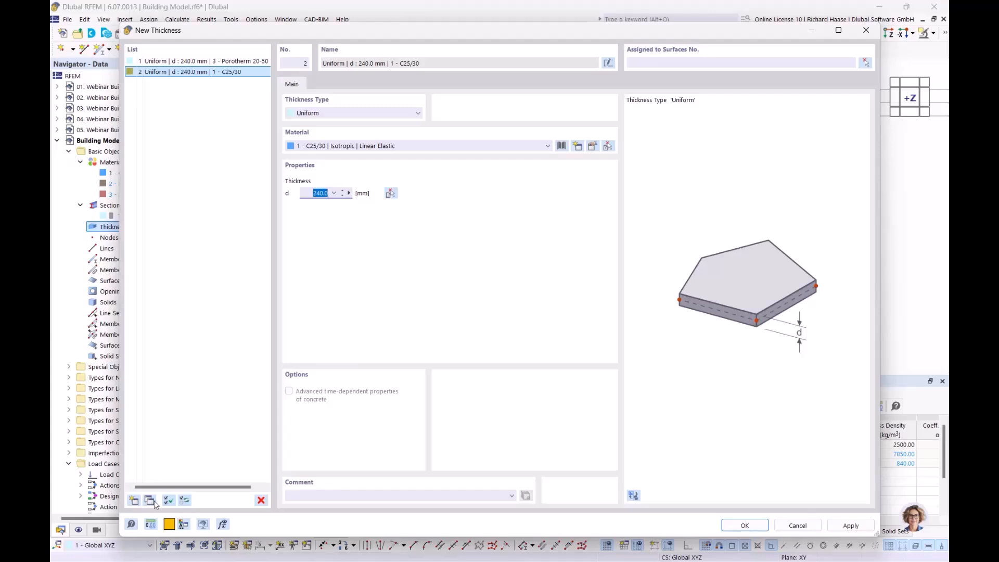
Step: Add a third C25/30 thickness with d = 350 mm
{"action": "left_click", "coordinate": [134, 501]}
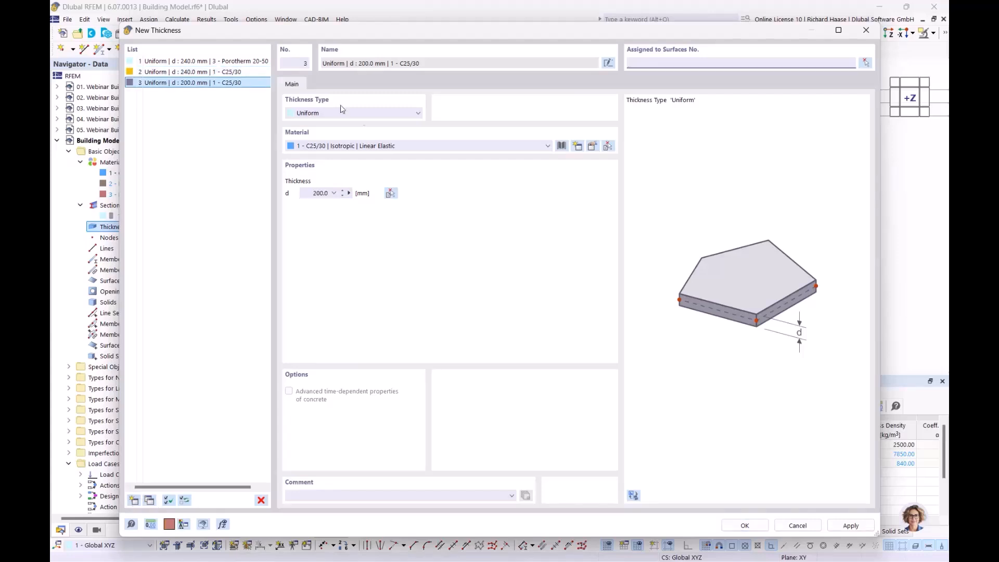
{"action": "left_click", "coordinate": [308, 193]}
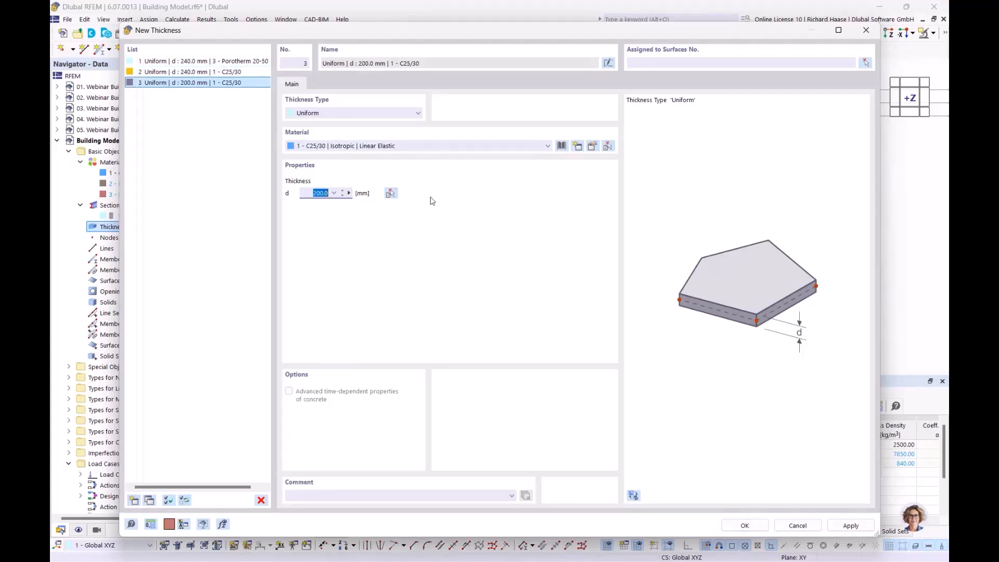
{"action": "type", "text": "35"}
Step: Save the three new thicknesses
{"action": "left_click", "coordinate": [744, 526]}
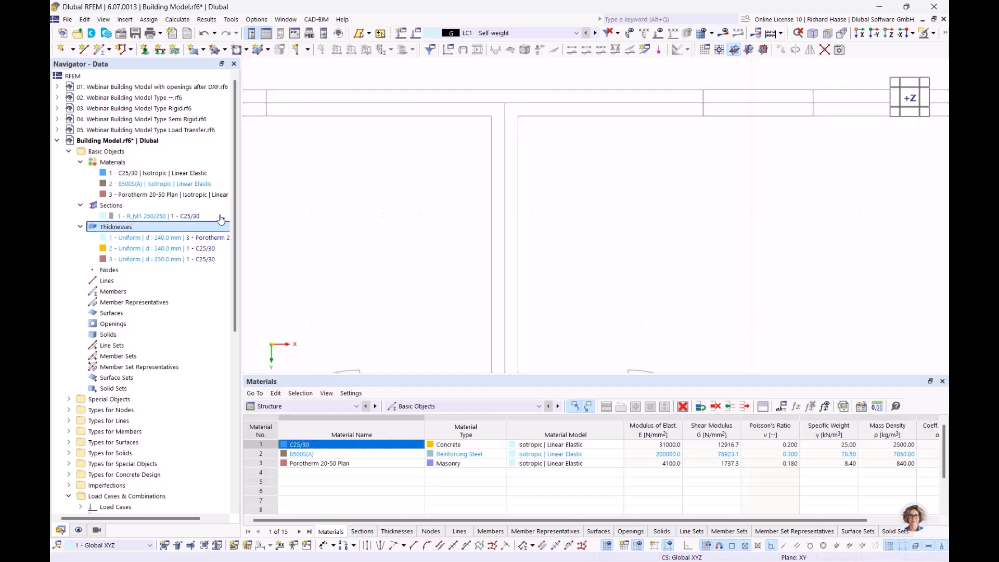
{"action": "left_click", "coordinate": [309, 50]}
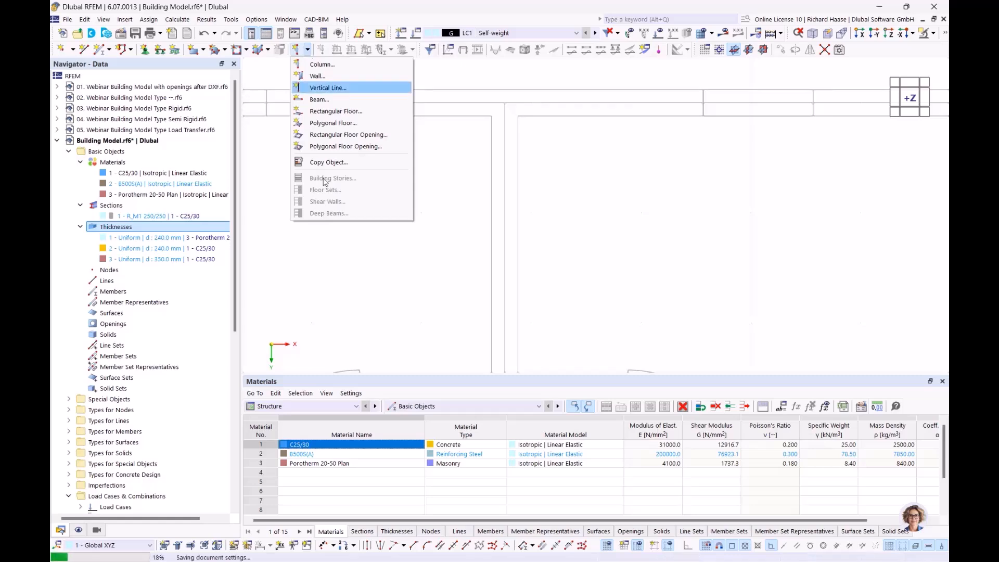
{"action": "left_click", "coordinate": [268, 7]}
Step: Expand the Building Model branch and open Building Stories
{"action": "scroll", "coordinate": [156, 281], "scroll_direction": "down", "scroll_amount": 10}
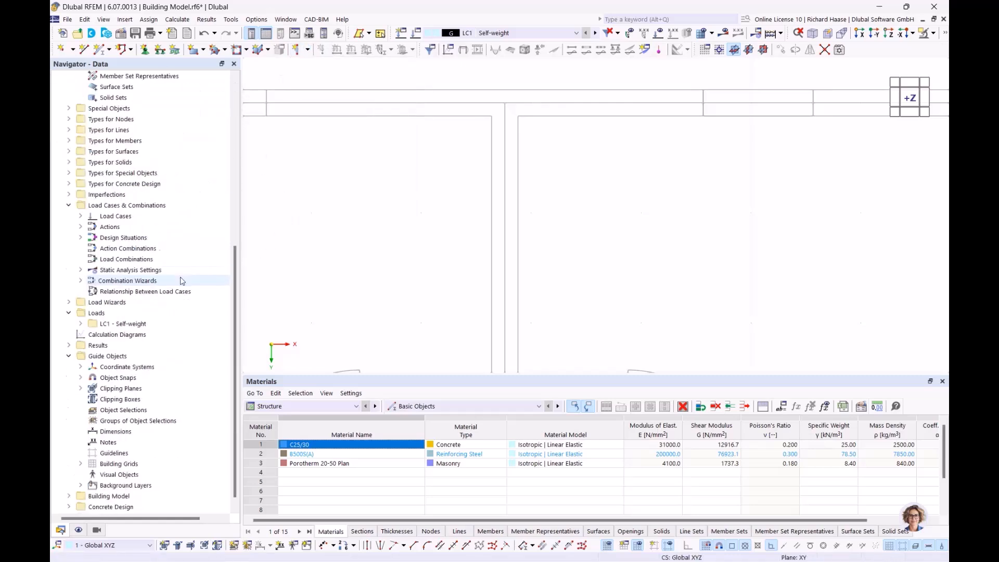
{"action": "double_click", "coordinate": [109, 485]}
{"action": "scroll", "coordinate": [120, 455], "scroll_direction": "down", "scroll_amount": 2}
{"action": "double_click", "coordinate": [119, 454]}
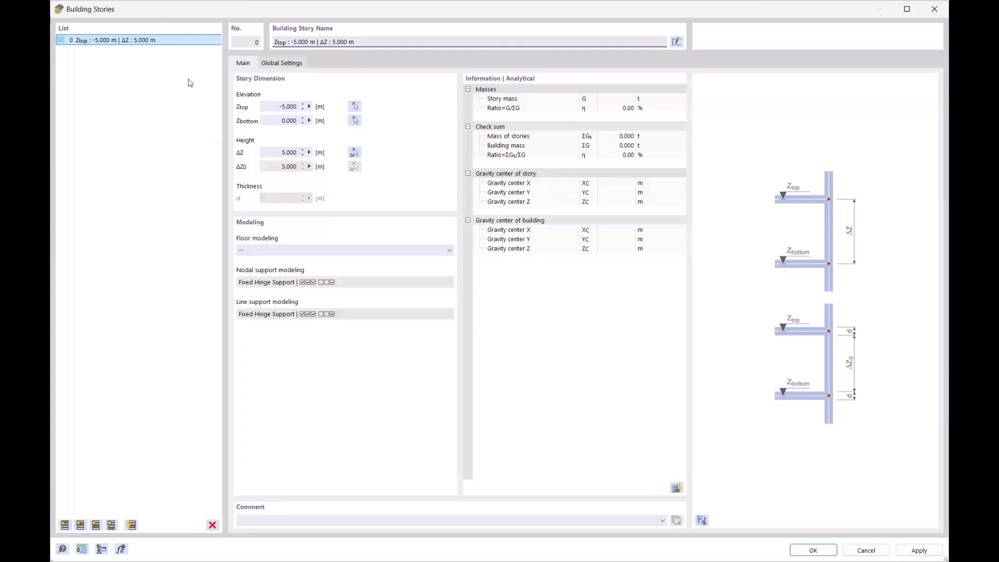
Step: Clear the story list by deleting all existing building stories
{"action": "left_click", "coordinate": [65, 527]}
{"action": "left_click", "coordinate": [65, 527]}
{"action": "left_click", "coordinate": [66, 526]}
{"action": "left_click", "coordinate": [65, 527]}
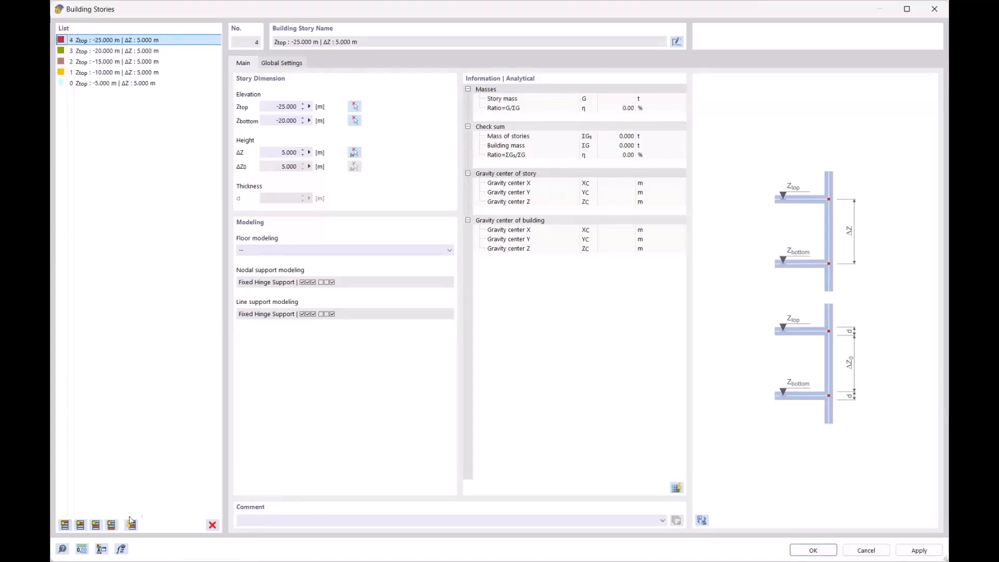
{"action": "left_click", "coordinate": [156, 85]}
{"action": "left_click", "coordinate": [167, 41], "text": "shift"}
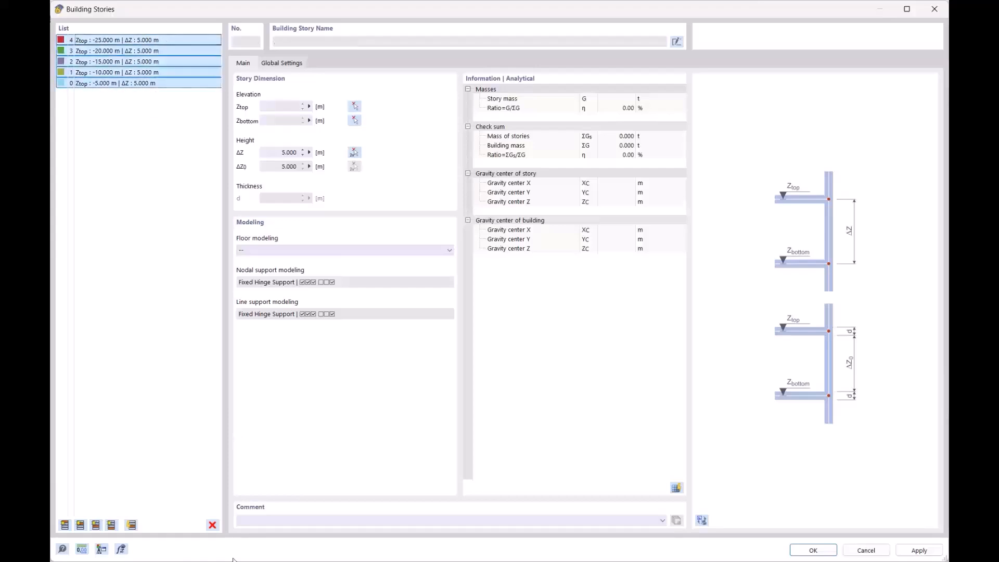
{"action": "left_click", "coordinate": [212, 525]}
{"action": "left_click", "coordinate": [508, 319]}
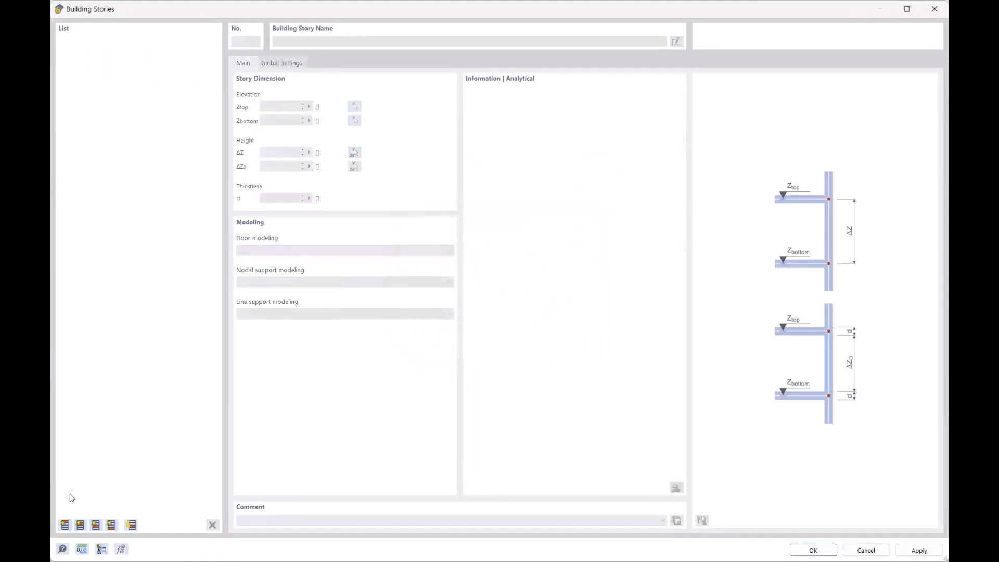
Step: Create story 0 with ΔZ 3 m and add stories 1–4 at 3 m each
{"action": "left_click", "coordinate": [65, 526]}
{"action": "left_click", "coordinate": [276, 152]}
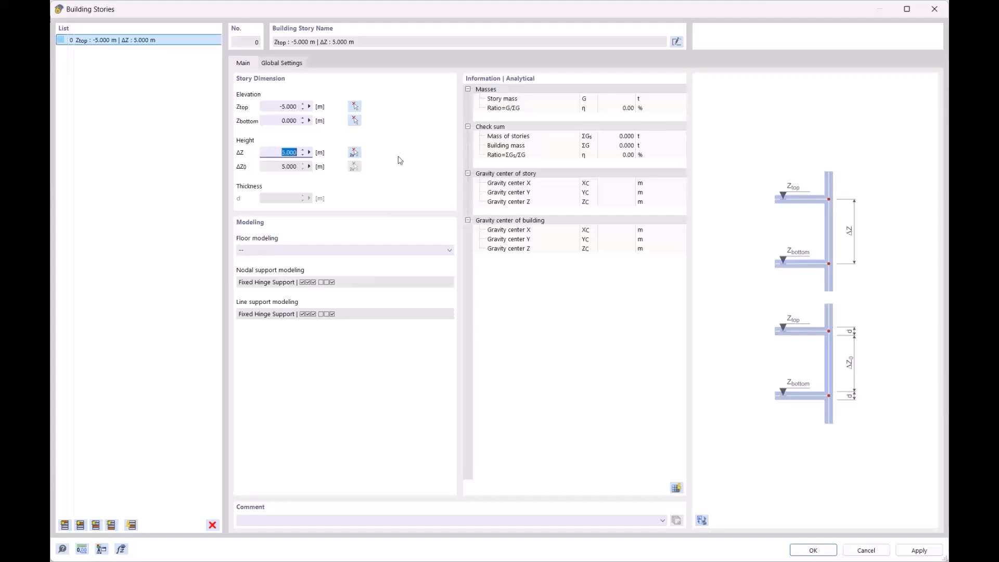
{"action": "type", "text": "3"}
{"action": "left_click", "coordinate": [266, 103]}
{"action": "left_click", "coordinate": [65, 525]}
{"action": "left_click", "coordinate": [65, 525]}
{"action": "left_click", "coordinate": [65, 526]}
{"action": "left_click", "coordinate": [64, 525]}
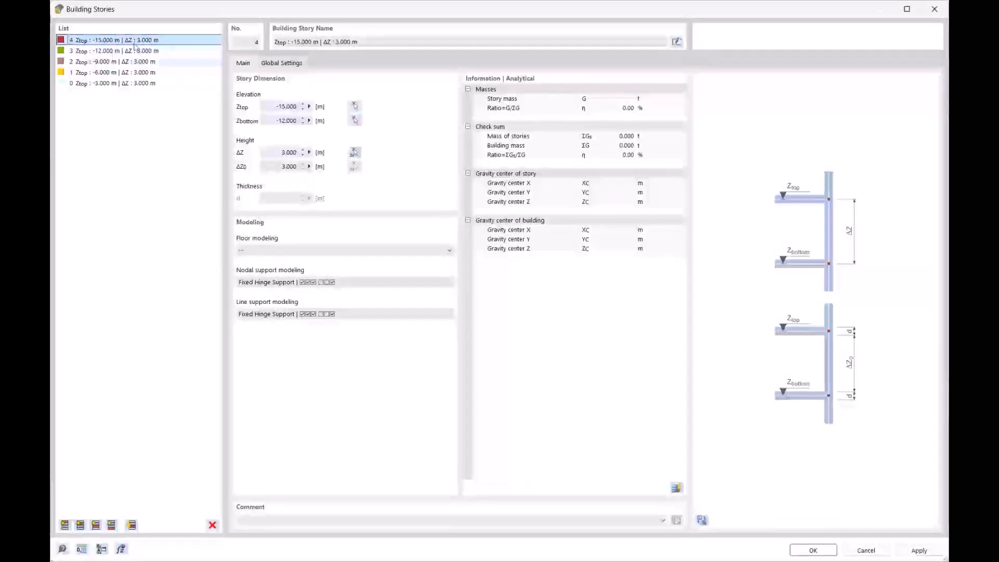
Step: Preview the five-story building in 3D and accept the stories
{"action": "left_click", "coordinate": [701, 519]}
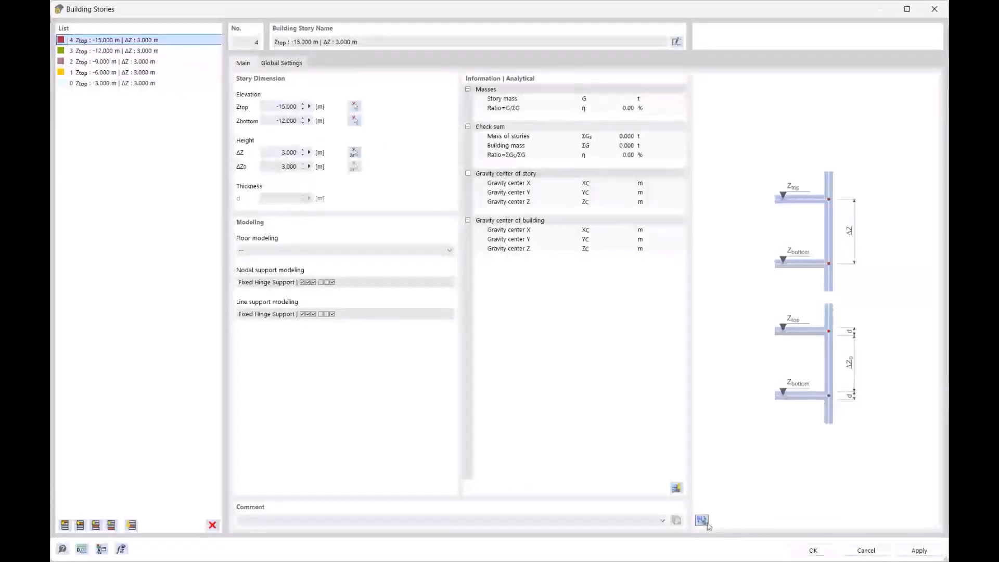
{"action": "middle_click_drag", "start_coordinate": [812, 323], "coordinate": [761, 215], "text": "ctrl"}
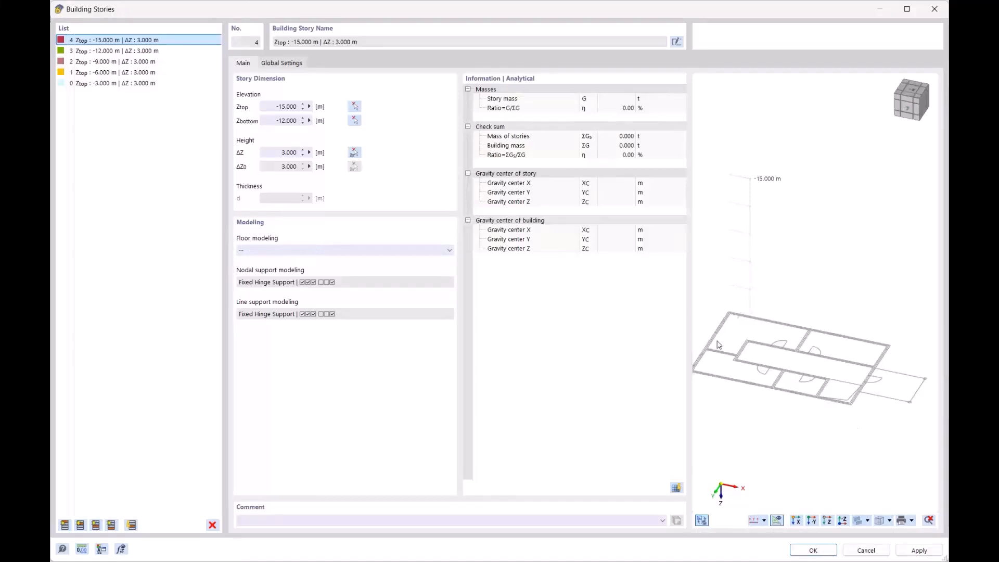
{"action": "left_click", "coordinate": [813, 551]}
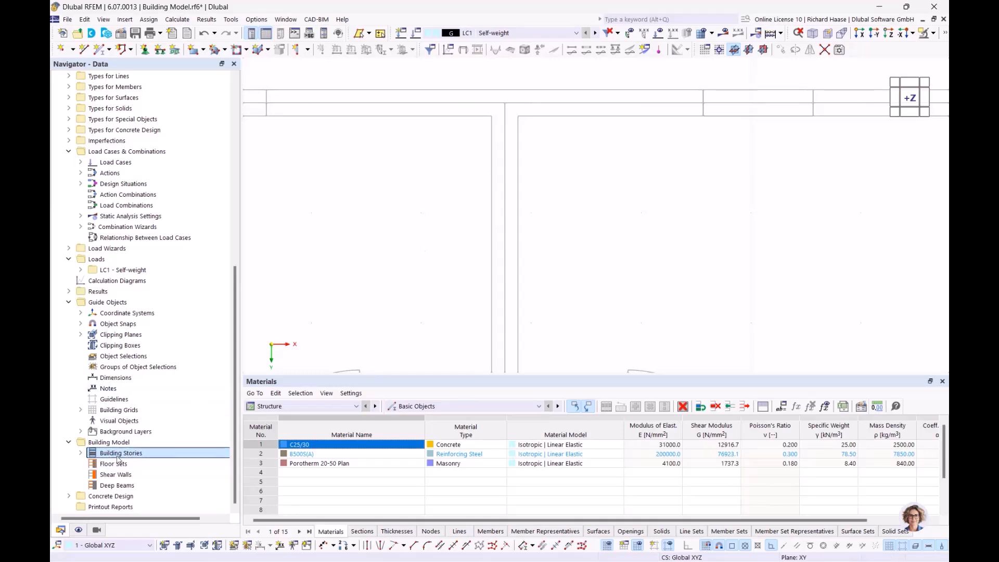
Step: Start the New Walls tool with the 240 mm Porotherm 20-50 Plan wall thickness
{"action": "scroll", "coordinate": [501, 132], "scroll_direction": "down", "scroll_amount": 3}
{"action": "scroll", "coordinate": [529, 139], "scroll_direction": "down", "scroll_amount": 2}
{"action": "mouse_move", "coordinate": [527, 165]}
{"action": "middle_mouse_down"}
{"action": "mouse_move", "coordinate": [557, 143]}
{"action": "mouse_move", "coordinate": [545, 167]}
{"action": "mouse_move", "coordinate": [535, 155]}
{"action": "middle_mouse_up"}
{"action": "left_click", "coordinate": [304, 51]}
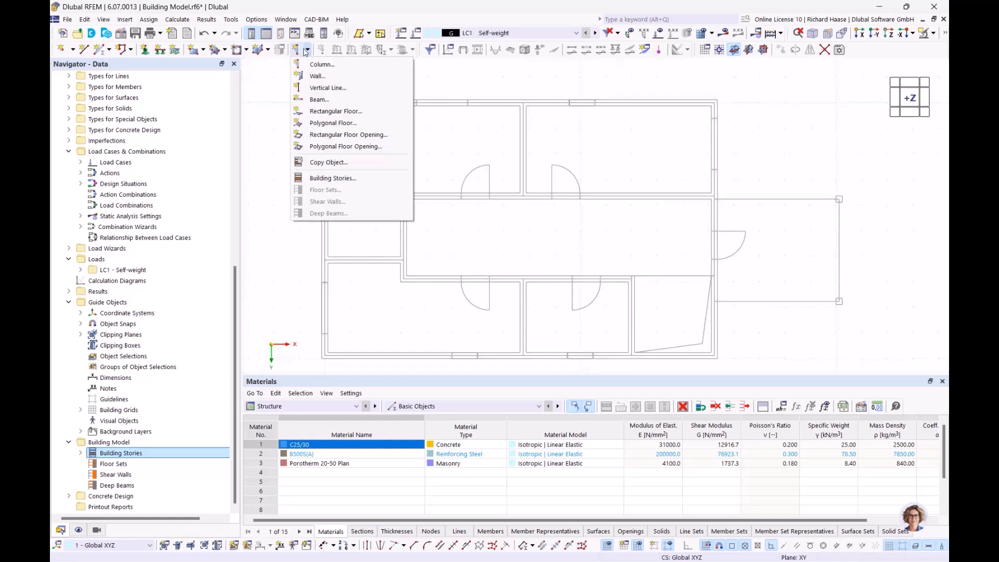
{"action": "left_click", "coordinate": [317, 77]}
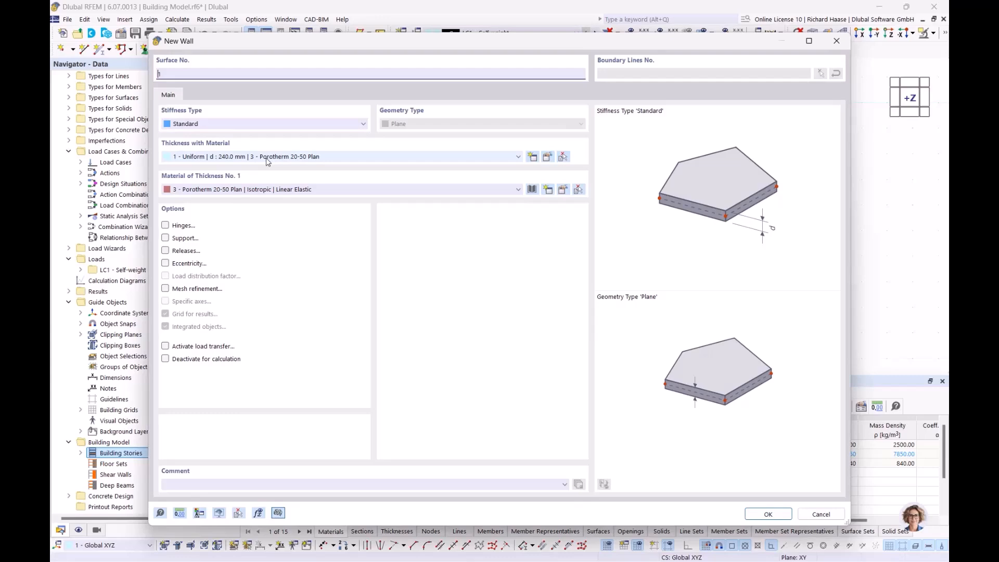
{"action": "left_click", "coordinate": [772, 516]}
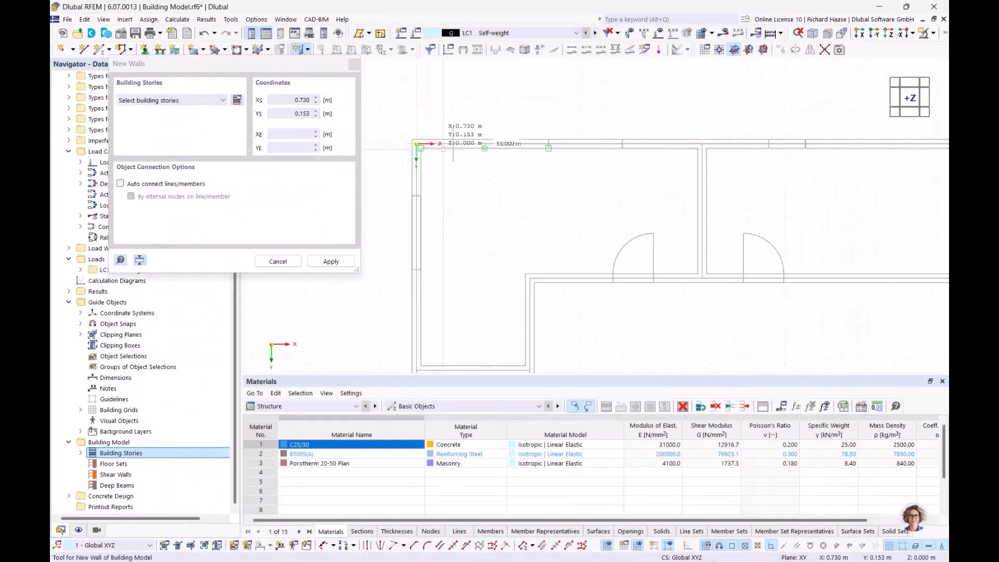
Step: Clear the missing-stories error by assigning the new walls to all stories 0–4
{"action": "scroll", "coordinate": [451, 158], "scroll_direction": "down", "scroll_amount": 2}
{"action": "middle_click_drag", "start_coordinate": [454, 263], "coordinate": [474, 158]}
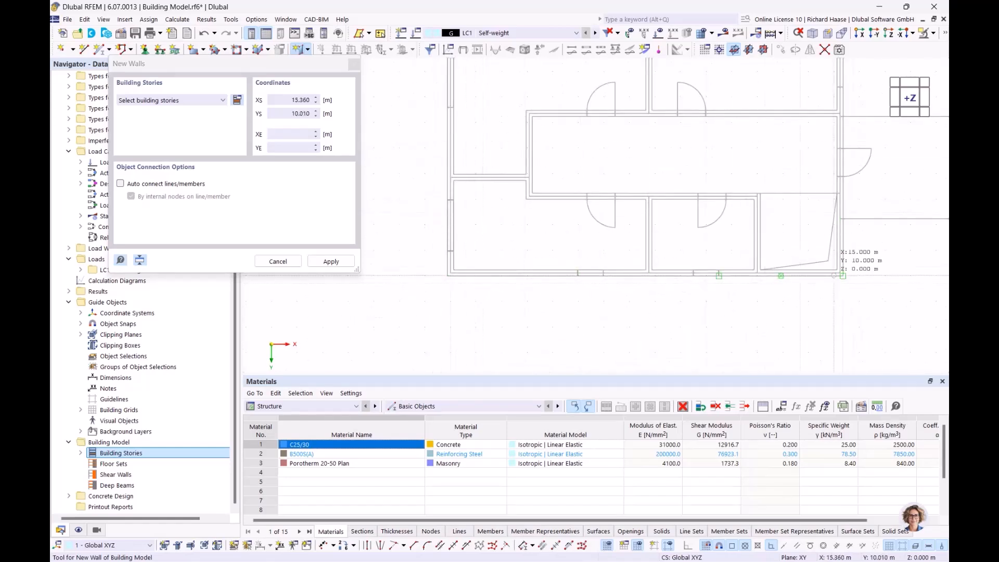
{"action": "scroll", "coordinate": [843, 274], "scroll_direction": "up", "scroll_amount": 3}
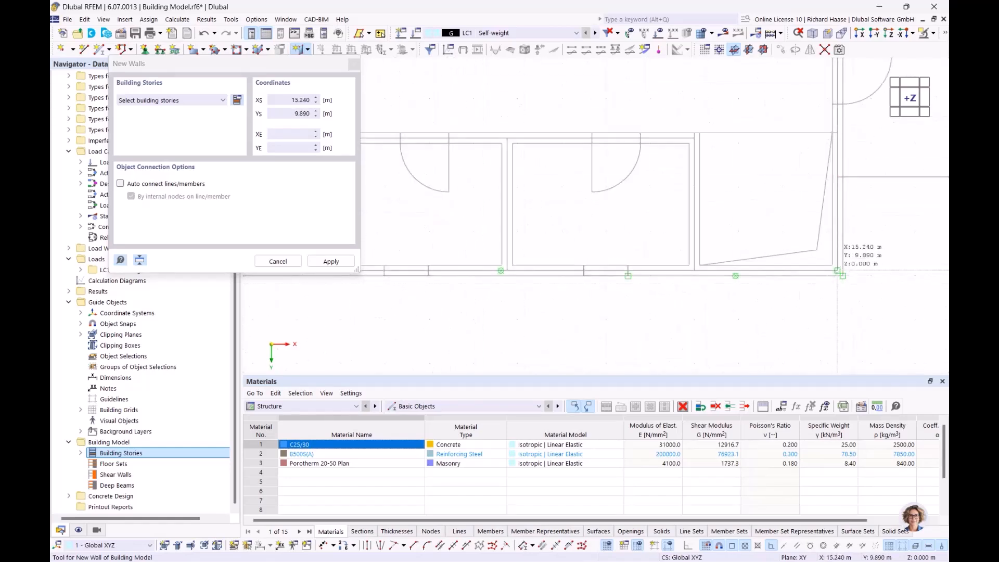
{"action": "left_click", "coordinate": [843, 275]}
{"action": "left_click", "coordinate": [602, 336]}
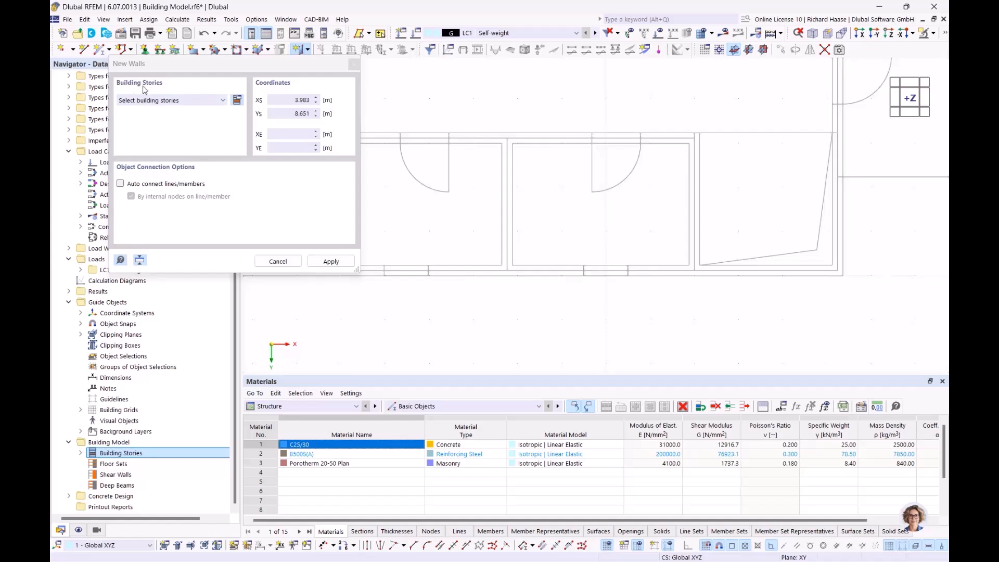
{"action": "left_click", "coordinate": [184, 101]}
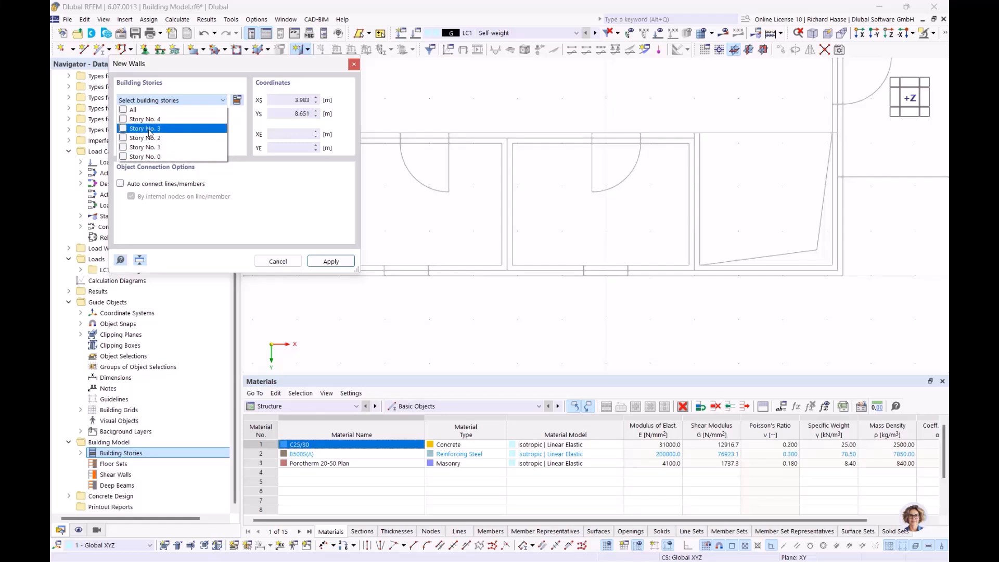
{"action": "left_click", "coordinate": [123, 109]}
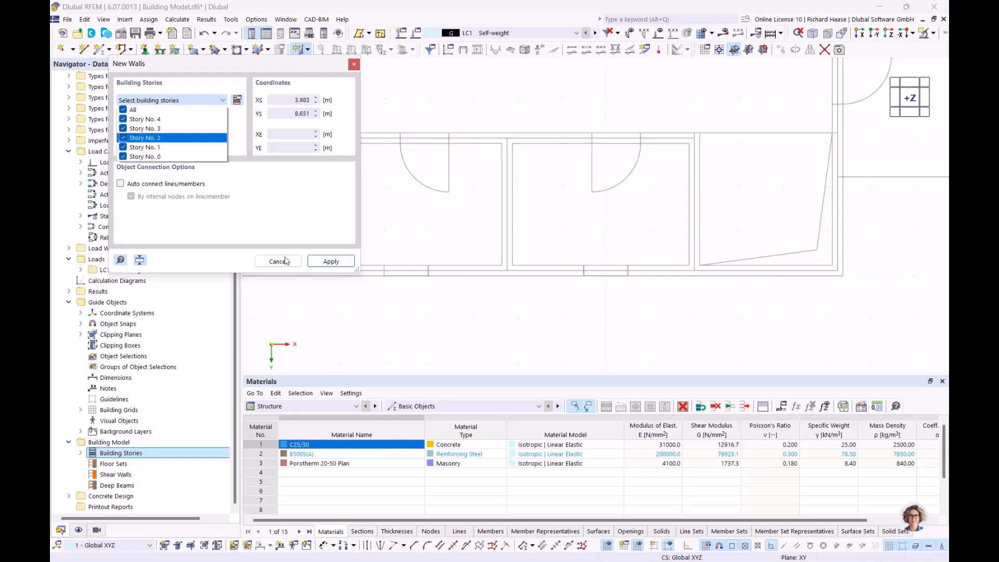
{"action": "left_click", "coordinate": [333, 261]}
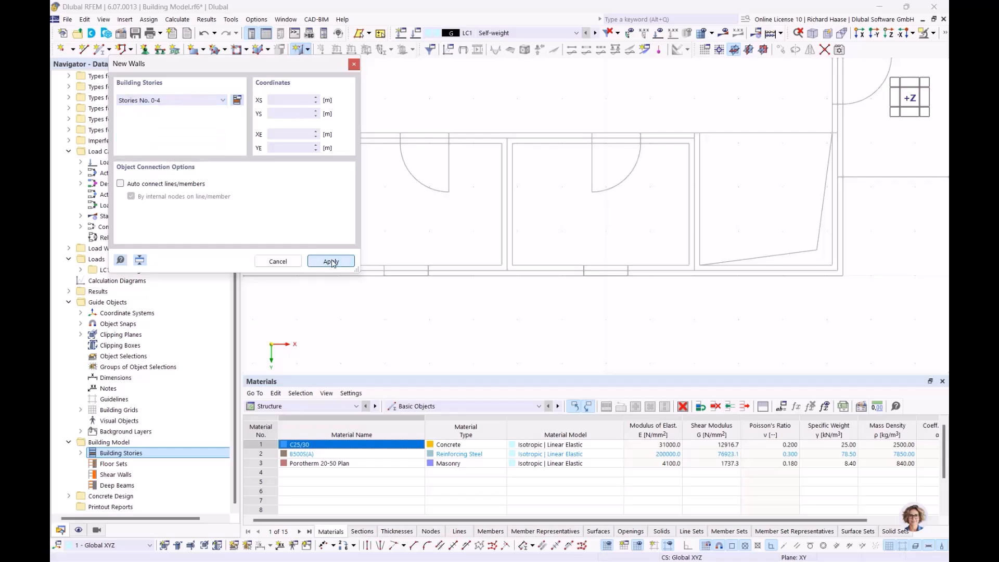
Step: Trace walls through the four outer corners of the 15.240 × 9.890 m plan, closing the loop
{"action": "left_click", "coordinate": [837, 270]}
{"action": "scroll", "coordinate": [525, 230], "scroll_direction": "down", "scroll_amount": 2}
{"action": "middle_click_drag", "start_coordinate": [423, 241], "coordinate": [614, 242]}
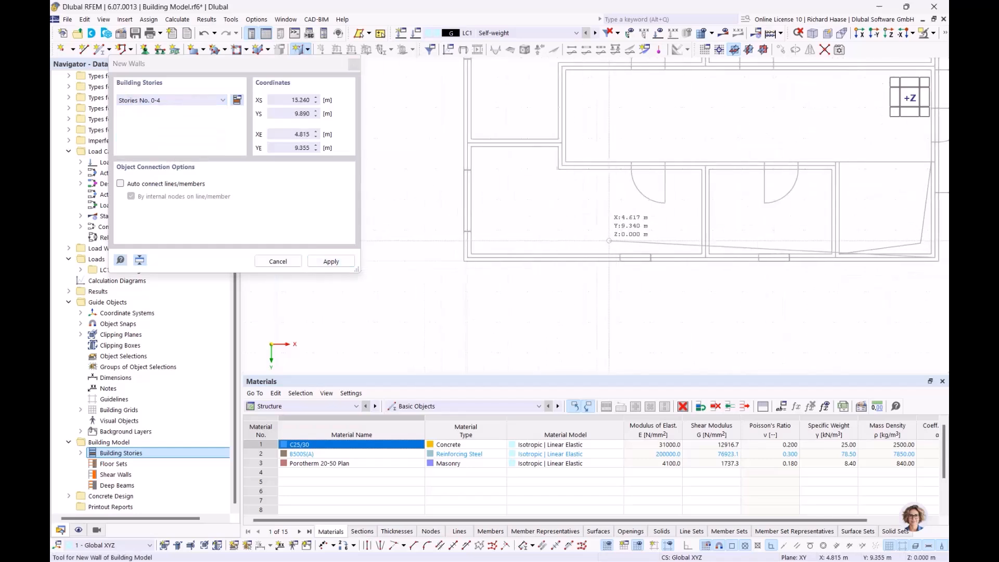
{"action": "scroll", "coordinate": [458, 248], "scroll_direction": "up", "scroll_amount": 2}
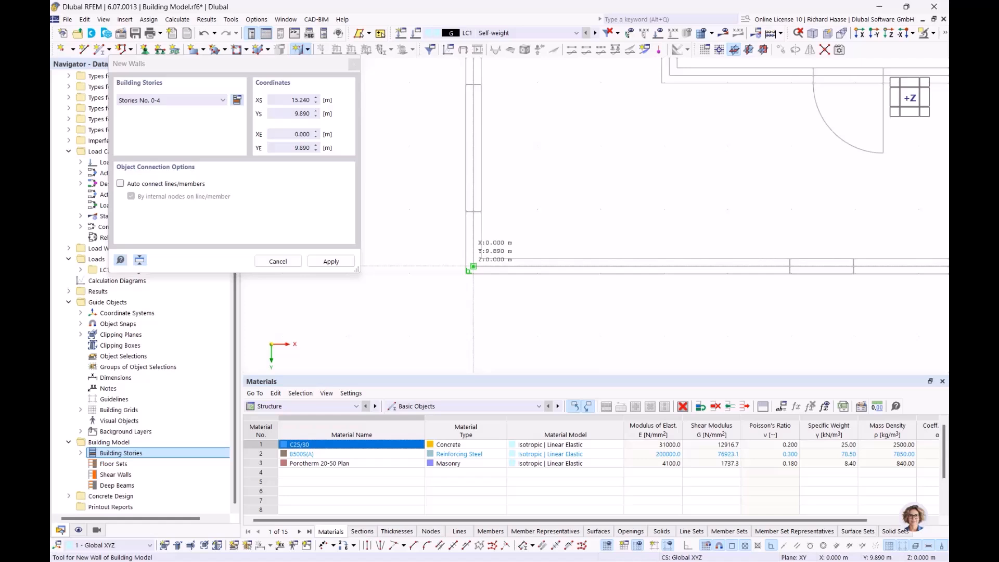
{"action": "left_click", "coordinate": [473, 266]}
{"action": "scroll", "coordinate": [487, 188], "scroll_direction": "down", "scroll_amount": 4}
{"action": "middle_click_drag", "start_coordinate": [510, 116], "coordinate": [469, 260]}
{"action": "scroll", "coordinate": [441, 145], "scroll_direction": "up", "scroll_amount": 2}
{"action": "scroll", "coordinate": [440, 142], "scroll_direction": "up", "scroll_amount": 2}
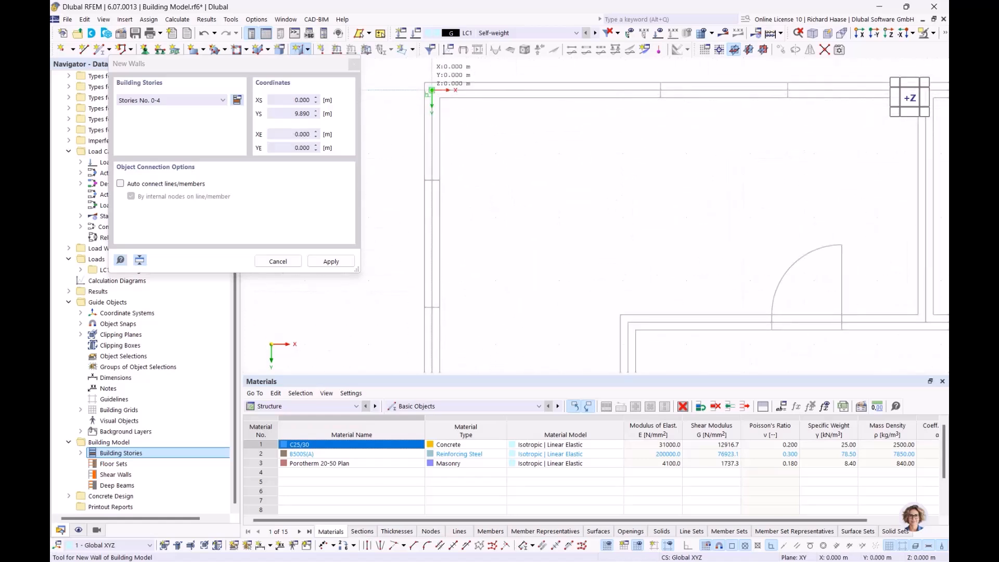
{"action": "left_click", "coordinate": [432, 90]}
{"action": "scroll", "coordinate": [687, 135], "scroll_direction": "down", "scroll_amount": 4}
{"action": "middle_click_drag", "start_coordinate": [750, 283], "coordinate": [260, 304]}
{"action": "scroll", "coordinate": [432, 143], "scroll_direction": "up", "scroll_amount": 4}
{"action": "left_click", "coordinate": [474, 139]}
{"action": "scroll", "coordinate": [501, 284], "scroll_direction": "down", "scroll_amount": 4}
{"action": "middle_click_drag", "start_coordinate": [492, 314], "coordinate": [494, 95]}
{"action": "scroll", "coordinate": [489, 243], "scroll_direction": "up", "scroll_amount": 3}
{"action": "scroll", "coordinate": [490, 237], "scroll_direction": "up", "scroll_amount": 4}
{"action": "scroll", "coordinate": [489, 237], "scroll_direction": "up", "scroll_amount": 2}
{"action": "left_click", "coordinate": [484, 244]}
{"action": "scroll", "coordinate": [486, 243], "scroll_direction": "down", "scroll_amount": 4}
{"action": "left_click", "coordinate": [515, 199]}
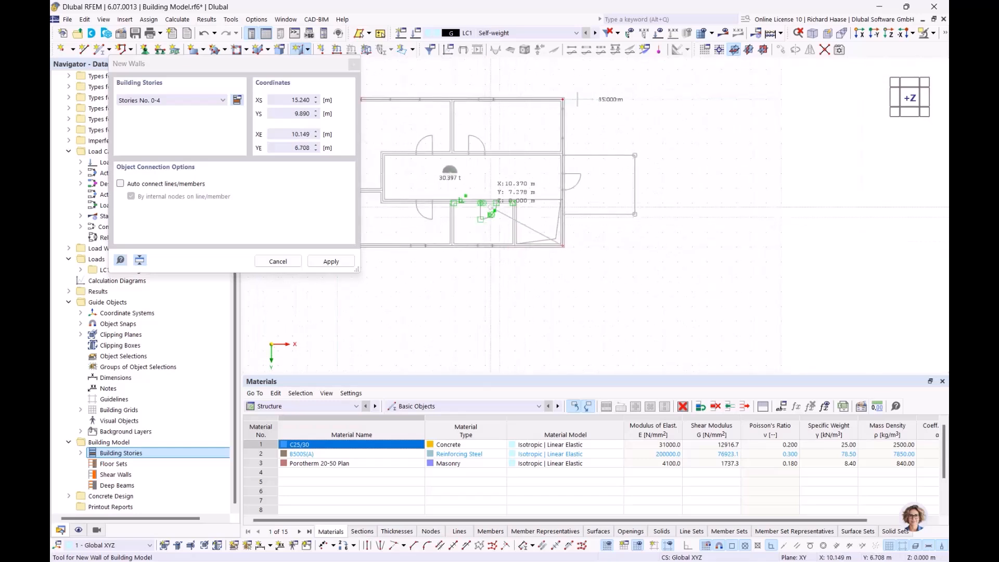
Step: End wall placement and inspect the five-story walls in 3D, then restore the +Z top view
{"action": "key", "text": "Escape"}
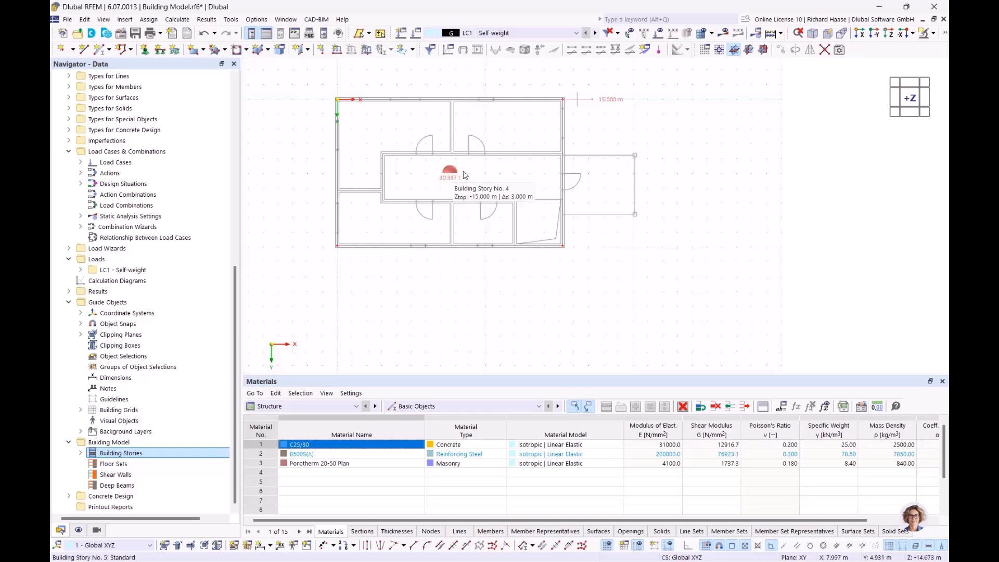
{"action": "middle_click_drag", "start_coordinate": [514, 188], "coordinate": [455, 138], "text": "ctrl"}
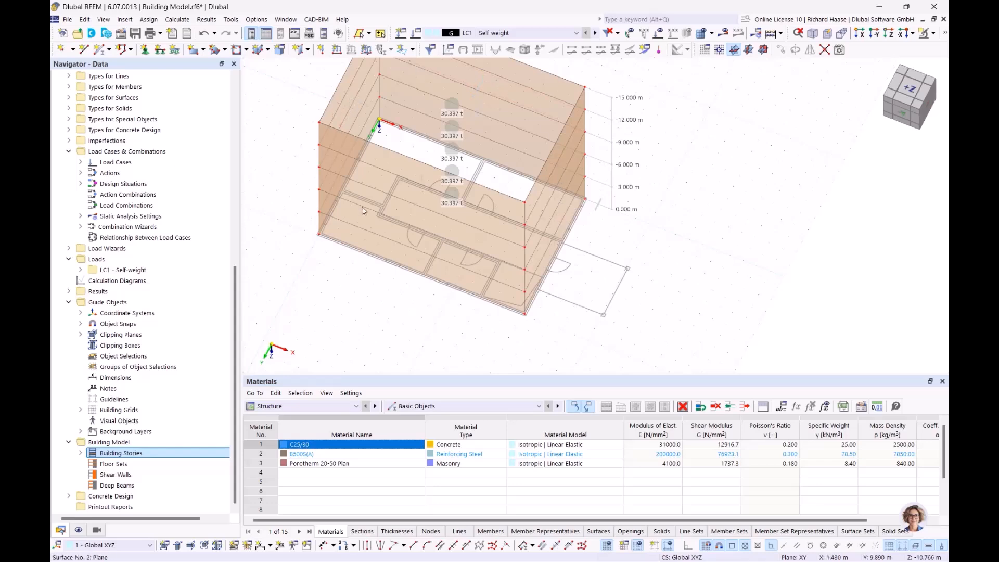
{"action": "middle_click_drag", "start_coordinate": [498, 264], "coordinate": [536, 304], "text": "ctrl"}
{"action": "middle_click_drag", "start_coordinate": [484, 226], "coordinate": [490, 235], "text": "ctrl"}
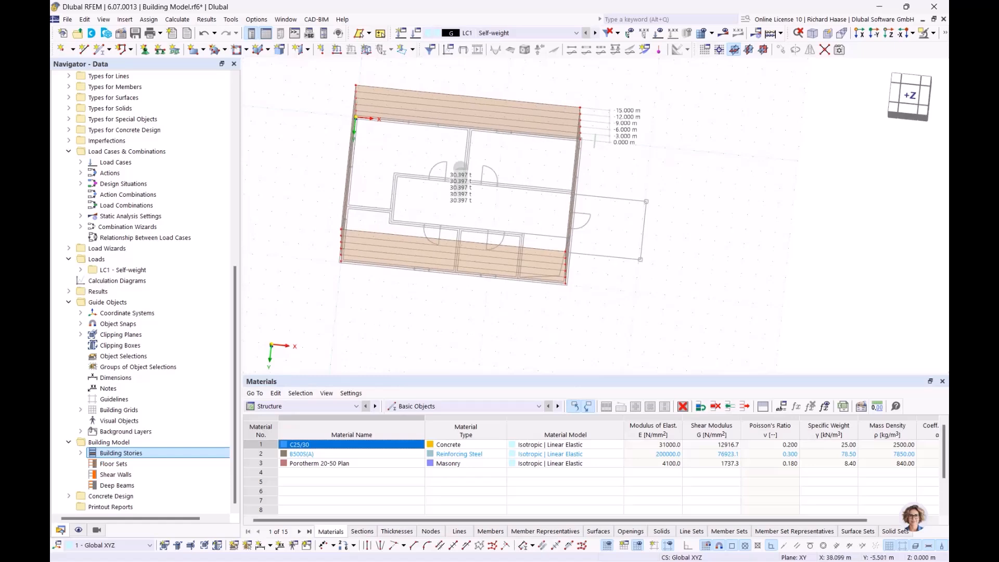
{"action": "left_click", "coordinate": [908, 97]}
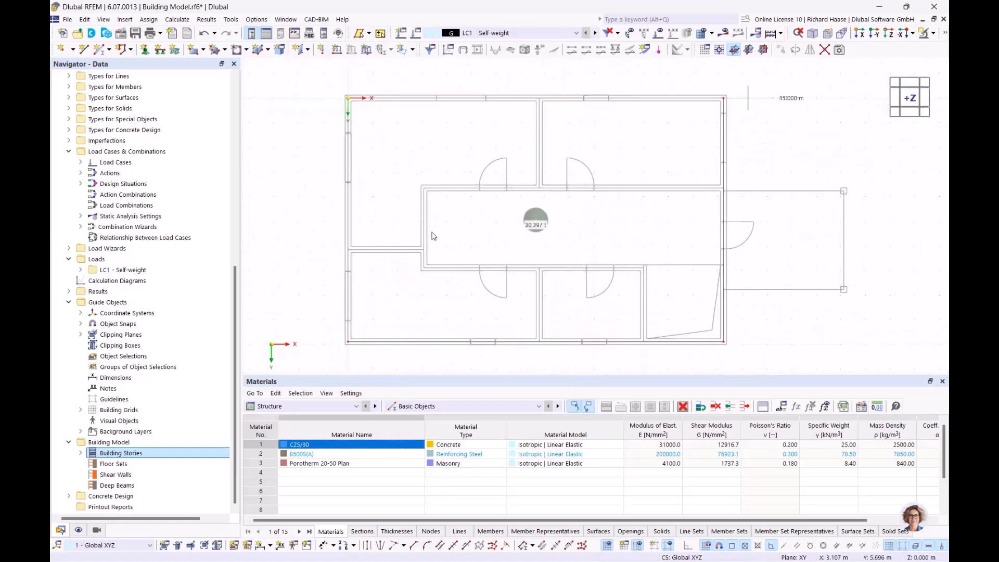
Step: Start a new wall using the 2 - Uniform 240 mm C25/30 thickness
{"action": "left_click", "coordinate": [309, 51]}
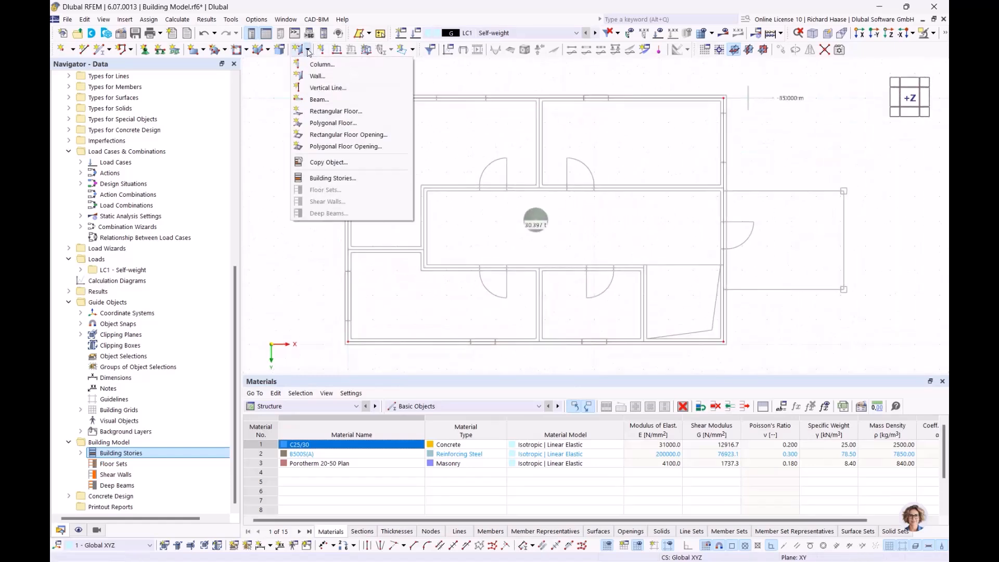
{"action": "left_click", "coordinate": [317, 81]}
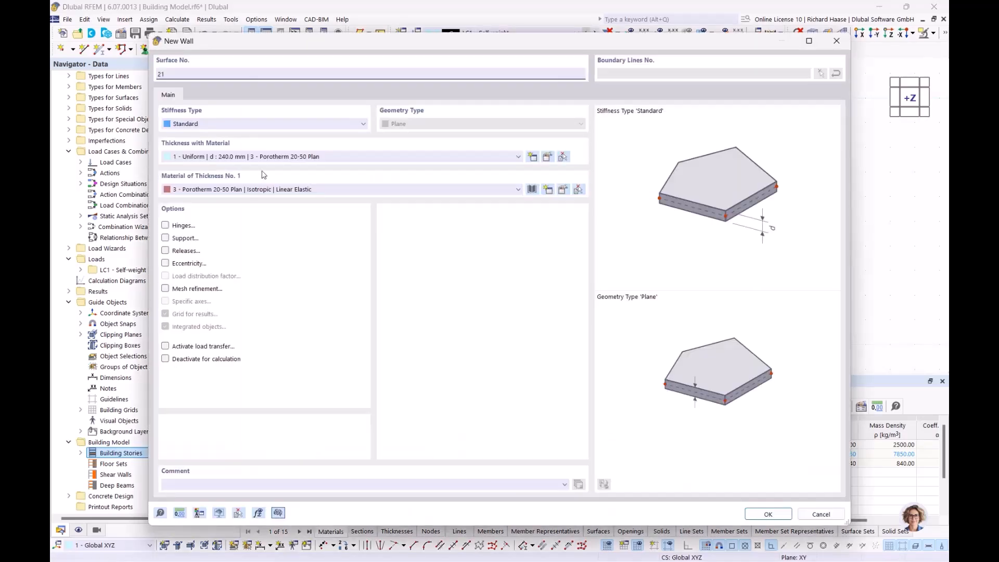
{"action": "left_click", "coordinate": [287, 158]}
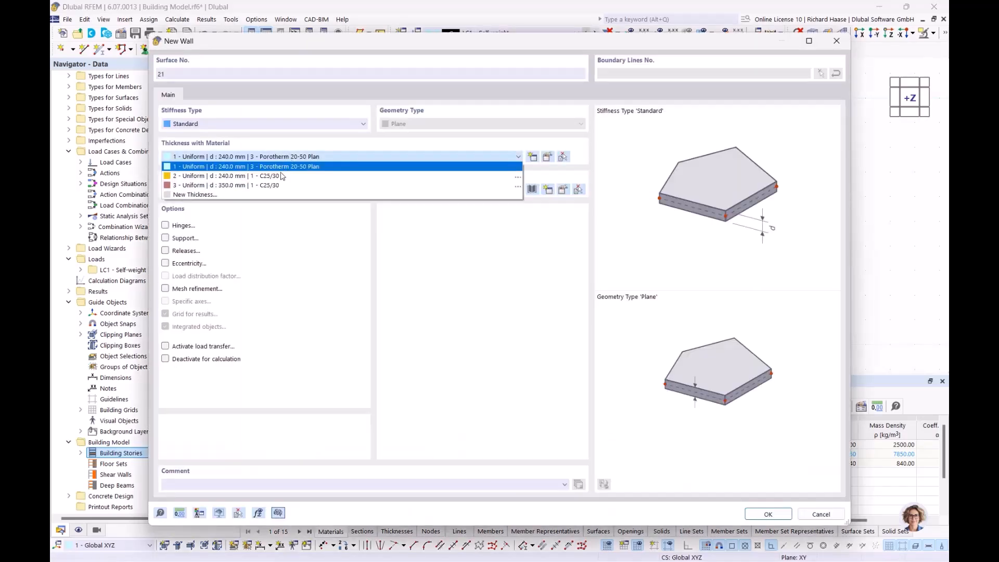
{"action": "left_click", "coordinate": [227, 176]}
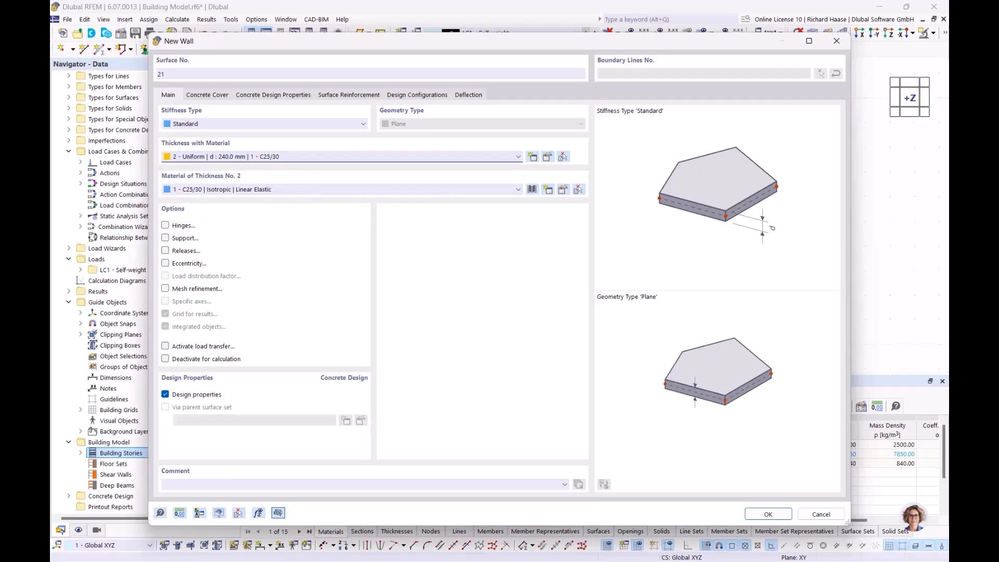
{"action": "left_click", "coordinate": [768, 514]}
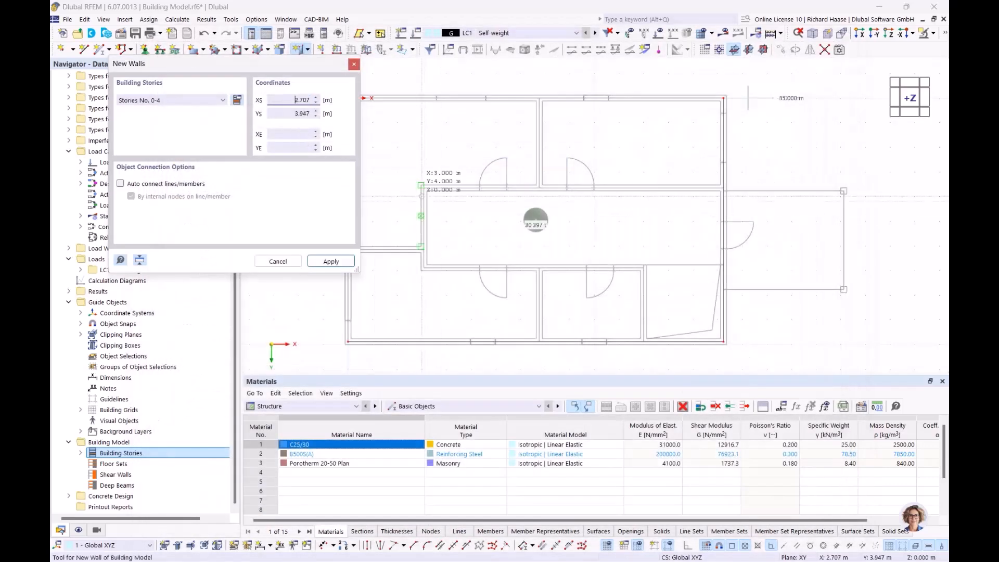
Step: Draw an interior wall chain from the left outer wall via 3.080/3.650 to 15.240 m
{"action": "scroll", "coordinate": [469, 249], "scroll_direction": "up", "scroll_amount": 3}
{"action": "left_click", "coordinate": [392, 242]}
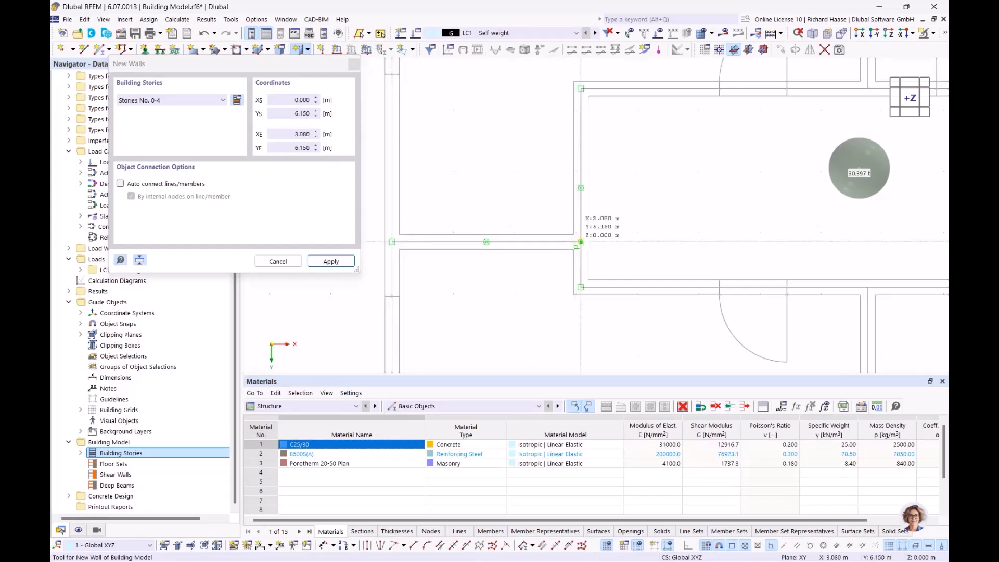
{"action": "left_click", "coordinate": [580, 242]}
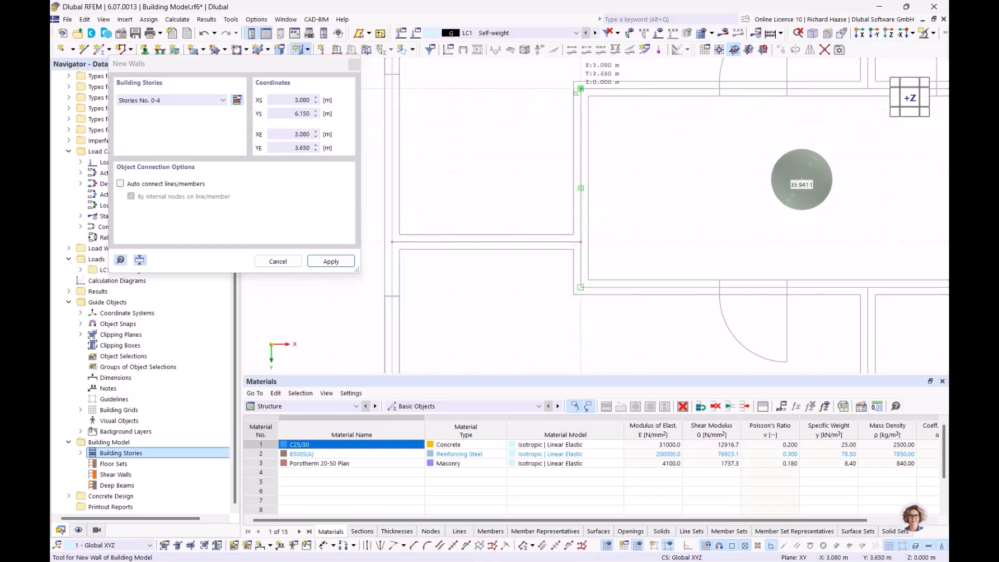
{"action": "left_click", "coordinate": [581, 88]}
{"action": "scroll", "coordinate": [819, 113], "scroll_direction": "down", "scroll_amount": 3}
{"action": "middle_click_drag", "start_coordinate": [818, 113], "coordinate": [511, 114]}
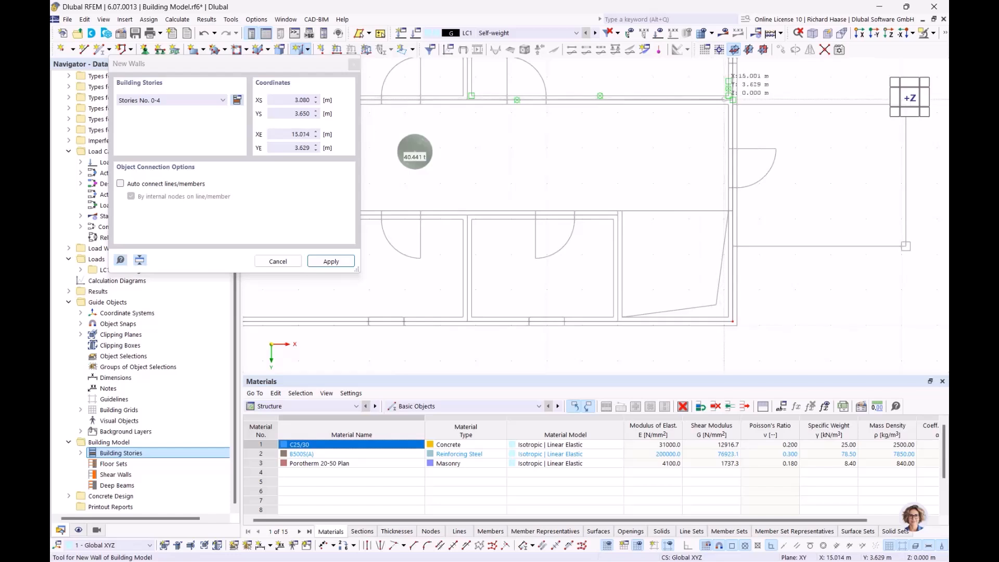
{"action": "scroll", "coordinate": [731, 101], "scroll_direction": "up", "scroll_amount": 3}
{"action": "left_click", "coordinate": [737, 103]}
{"action": "scroll", "coordinate": [737, 102], "scroll_direction": "down", "scroll_amount": 3}
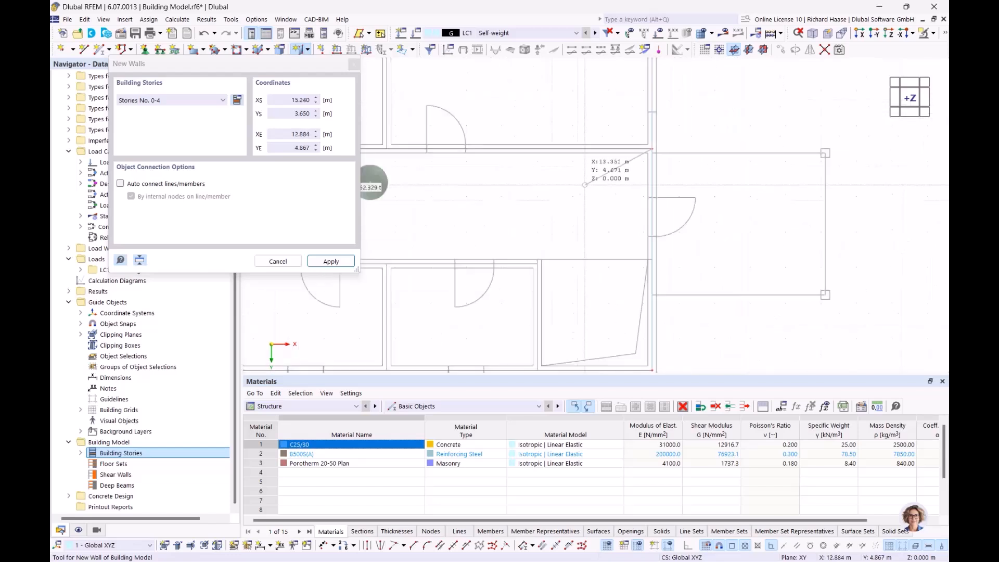
{"action": "scroll", "coordinate": [583, 222], "scroll_direction": "up", "scroll_amount": 4}
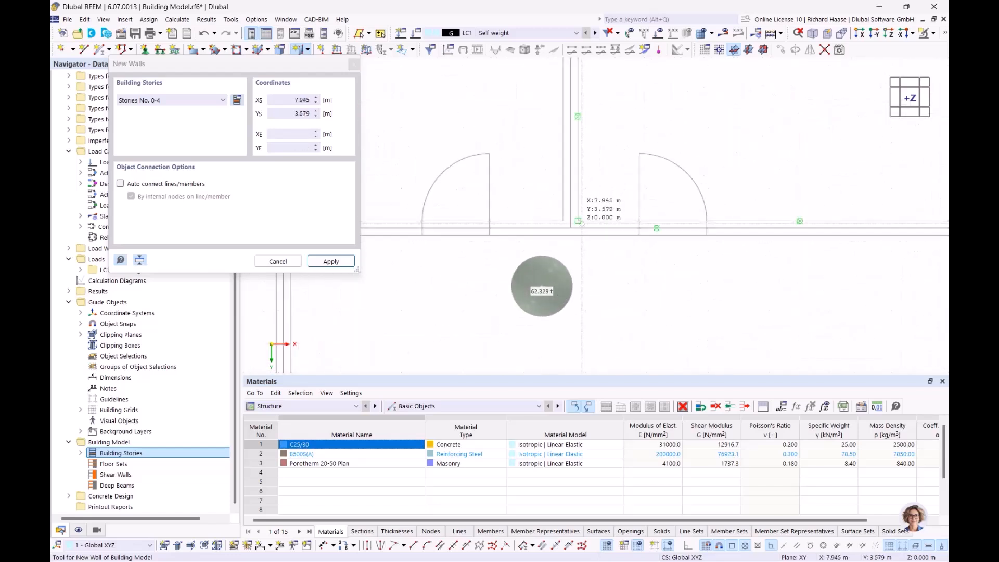
Step: Draw walls from 7.760/3.650 to the outer wall, and 3.080/6.890 via 12.000/6.890 to 12.000/9.890
{"action": "left_click", "coordinate": [571, 228]}
{"action": "middle_click_drag", "start_coordinate": [582, 75], "coordinate": [576, 179]}
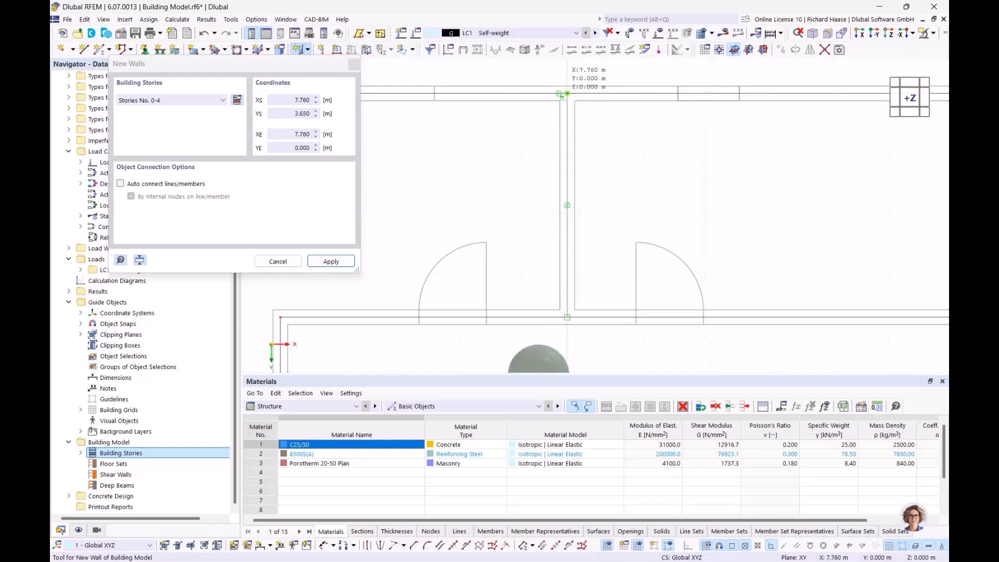
{"action": "left_click", "coordinate": [567, 94]}
{"action": "scroll", "coordinate": [611, 253], "scroll_direction": "down", "scroll_amount": 5}
{"action": "middle_click_drag", "start_coordinate": [567, 327], "coordinate": [578, 147]}
{"action": "scroll", "coordinate": [525, 184], "scroll_direction": "up", "scroll_amount": 3}
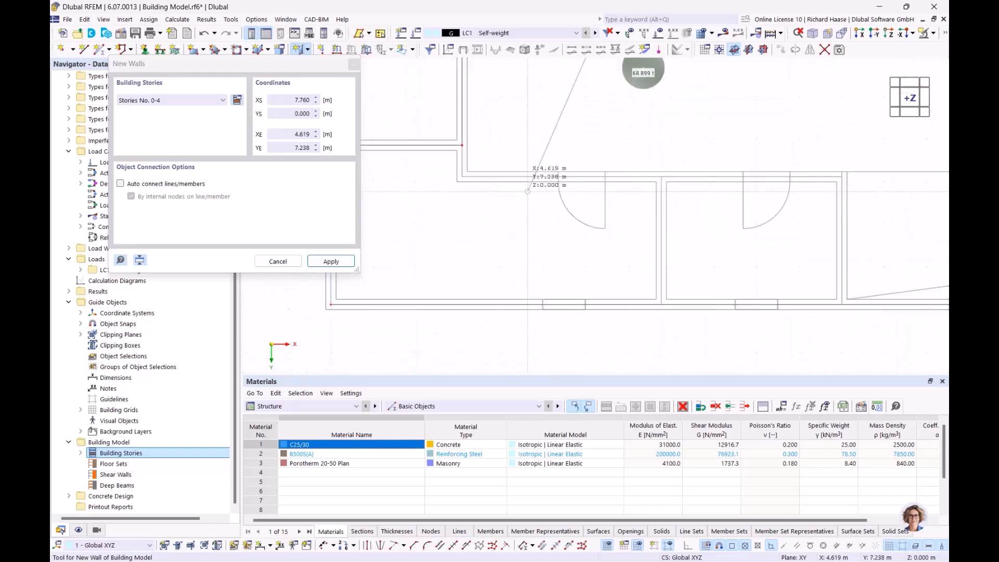
{"action": "left_click", "coordinate": [461, 176]}
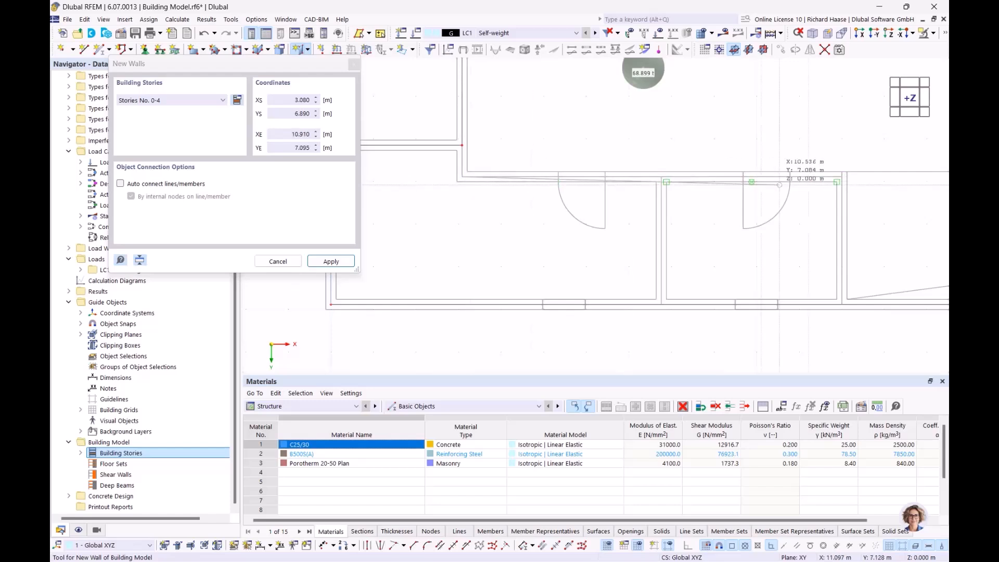
{"action": "scroll", "coordinate": [620, 180], "scroll_direction": "up", "scroll_amount": 4}
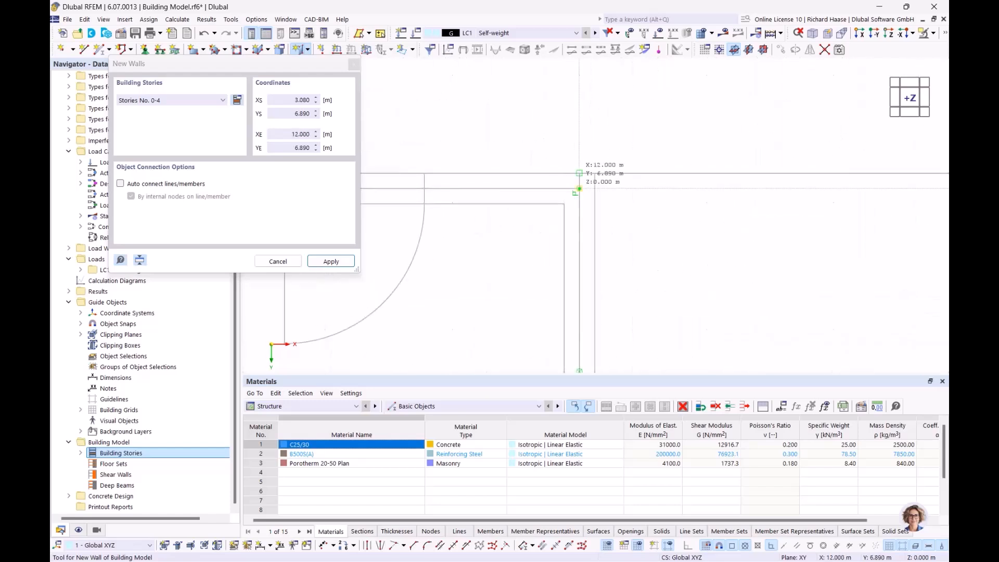
{"action": "left_click", "coordinate": [580, 188]}
{"action": "scroll", "coordinate": [588, 218], "scroll_direction": "down", "scroll_amount": 2}
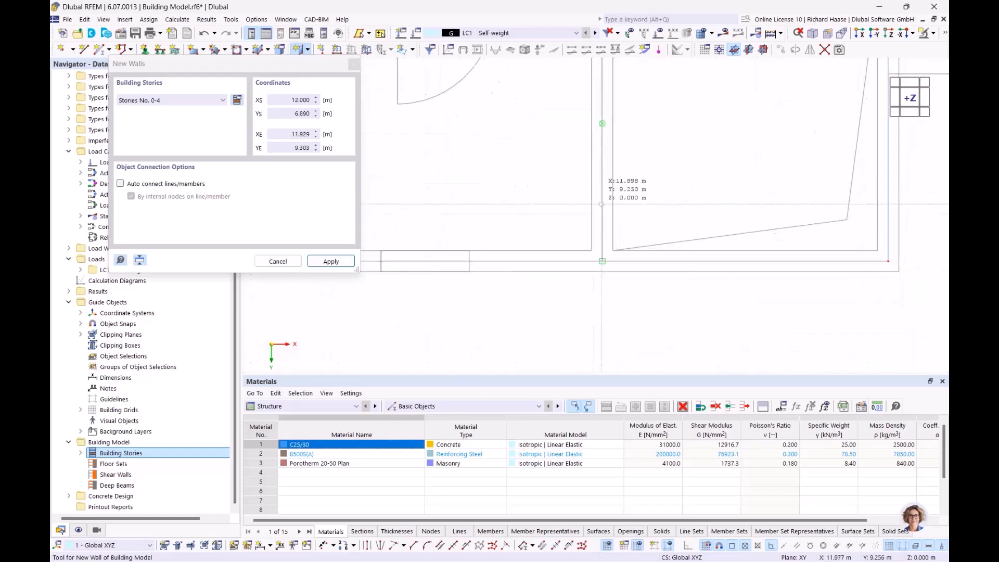
{"action": "left_click", "coordinate": [600, 252]}
{"action": "scroll", "coordinate": [463, 188], "scroll_direction": "down", "scroll_amount": 4}
{"action": "middle_click_drag", "start_coordinate": [462, 203], "coordinate": [640, 244]}
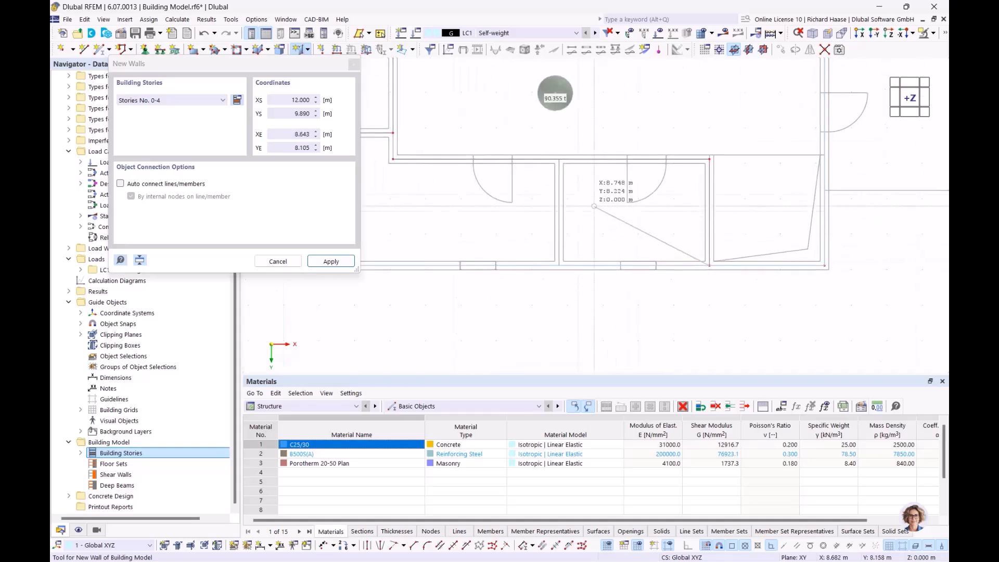
{"action": "scroll", "coordinate": [577, 189], "scroll_direction": "up", "scroll_amount": 2}
{"action": "right_click", "coordinate": [573, 193]}
Step: Add the last wall from 7.760/6.890 to 7.760/9.890, finish, and check all stories in 3D
{"action": "left_click", "coordinate": [551, 144]}
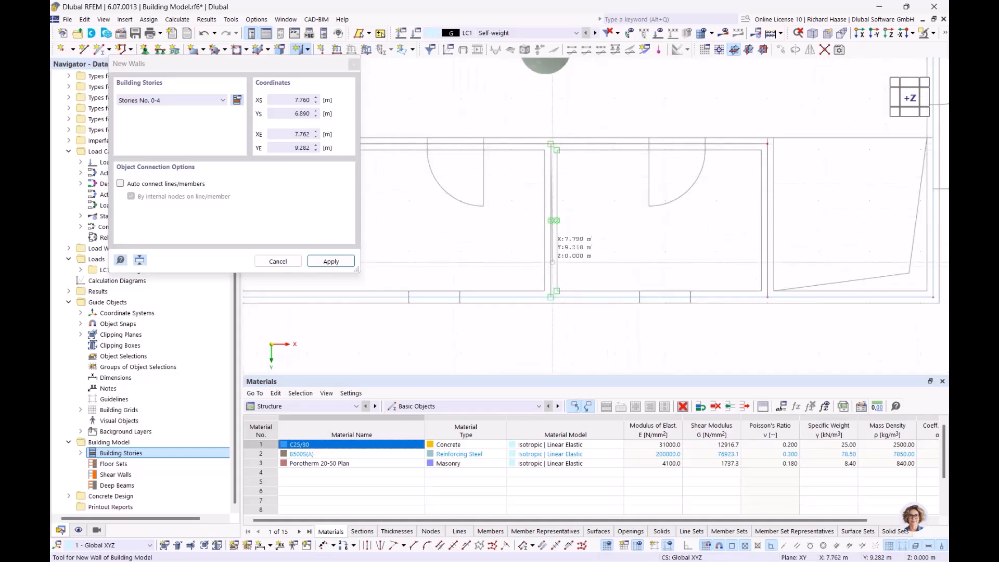
{"action": "left_click", "coordinate": [551, 298]}
{"action": "scroll", "coordinate": [671, 190], "scroll_direction": "down", "scroll_amount": 5}
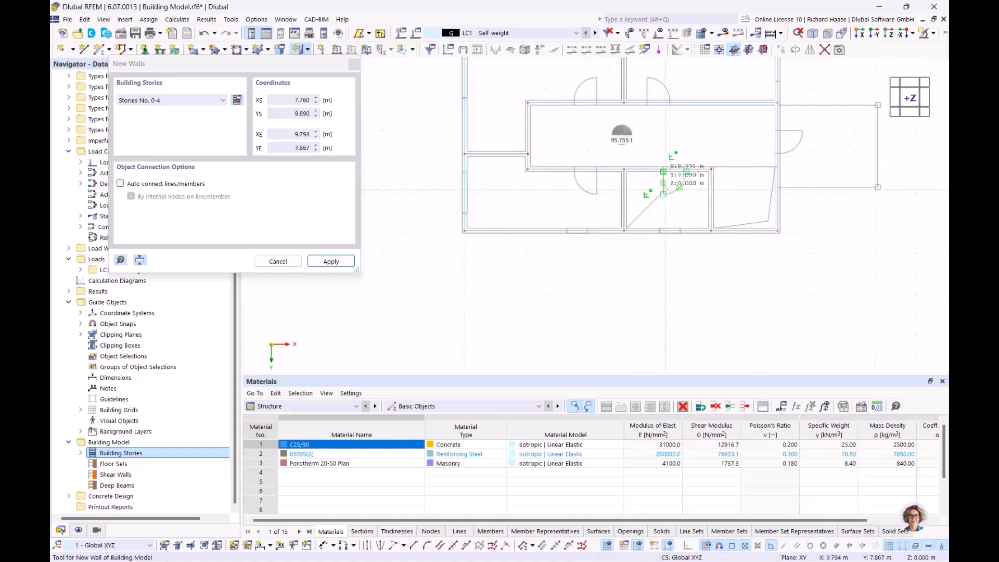
{"action": "right_click", "coordinate": [706, 130]}
{"action": "scroll", "coordinate": [703, 136], "scroll_direction": "down", "scroll_amount": 1}
{"action": "right_click", "coordinate": [696, 145]}
{"action": "scroll", "coordinate": [695, 145], "scroll_direction": "down", "scroll_amount": 1}
{"action": "middle_click_drag", "start_coordinate": [664, 150], "coordinate": [508, 190]}
{"action": "middle_click_drag", "start_coordinate": [560, 178], "coordinate": [534, 175], "text": "ctrl"}
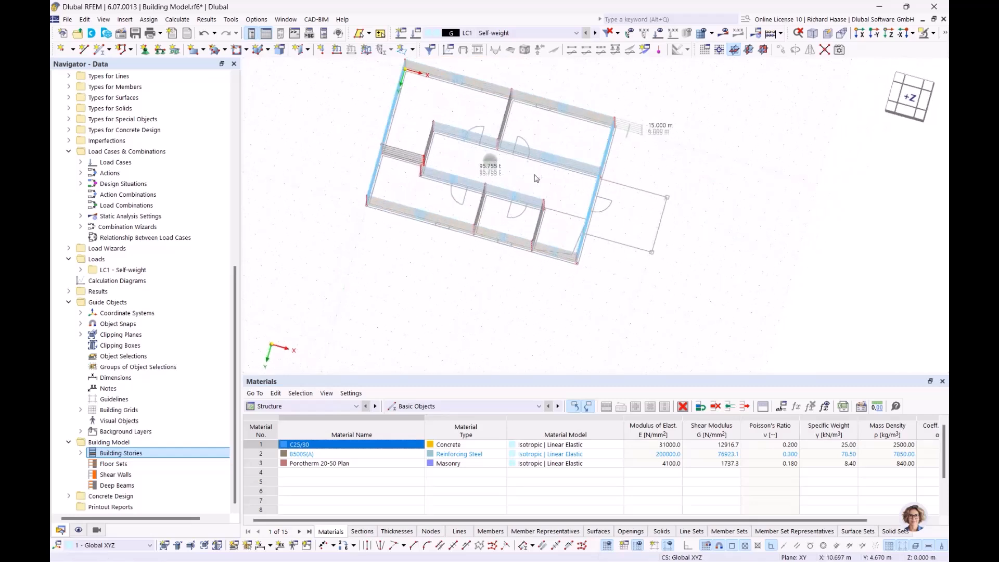
{"action": "left_click", "coordinate": [907, 99]}
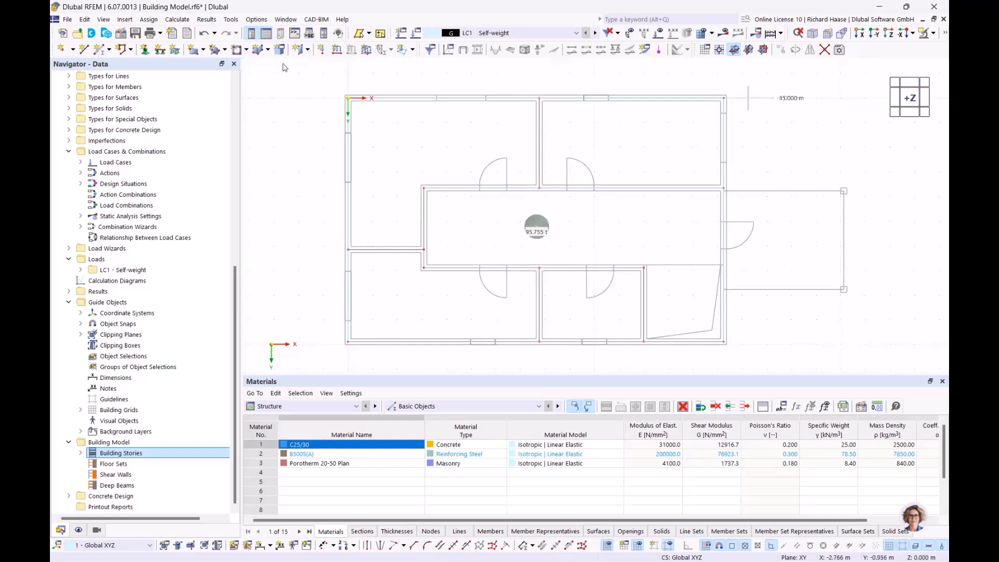
{"action": "left_click", "coordinate": [308, 50]}
Step: Set up a new R_M1 250/250 C25/30 column limited to Story No. 0
{"action": "left_click", "coordinate": [319, 67]}
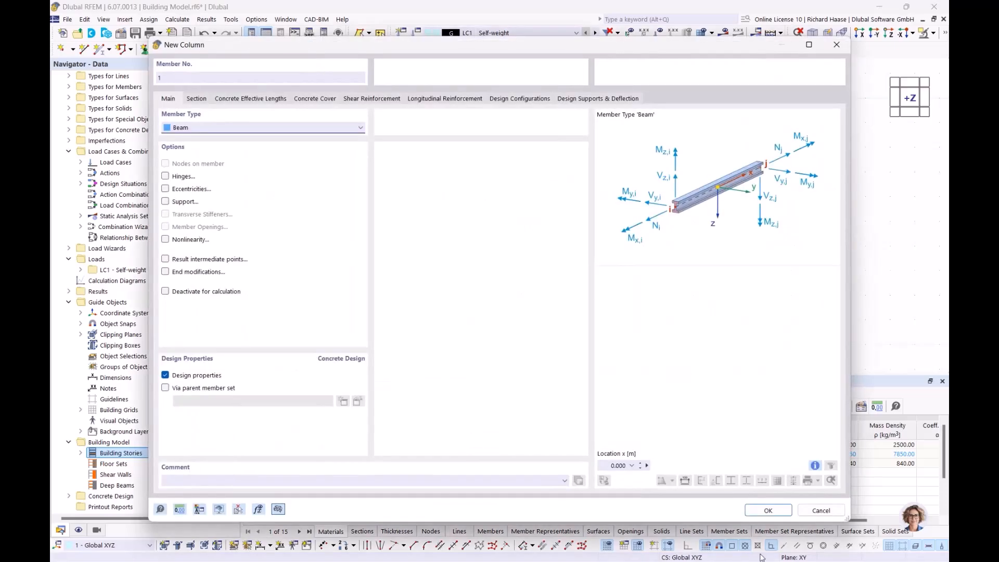
{"action": "left_click", "coordinate": [197, 99]}
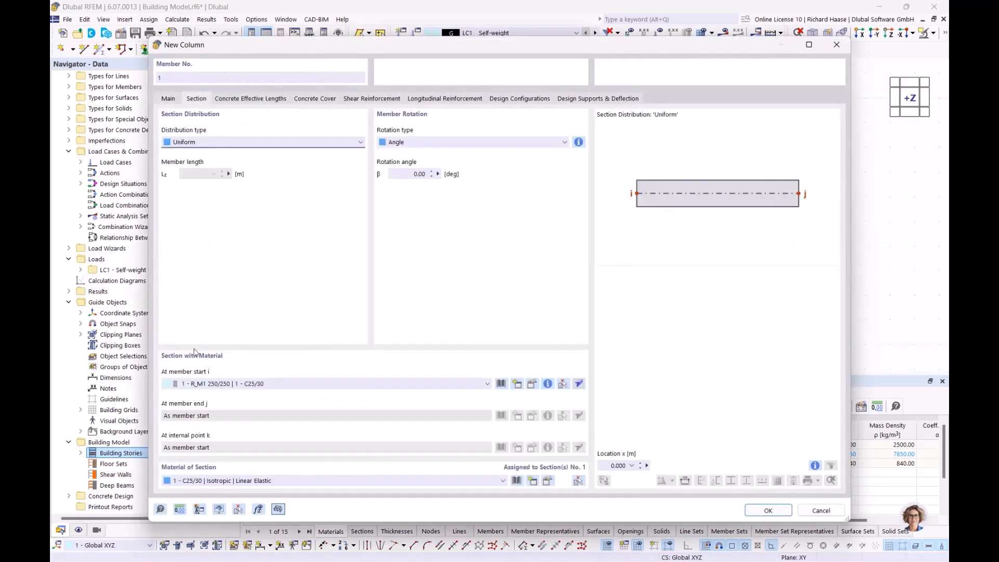
{"action": "left_click", "coordinate": [768, 510]}
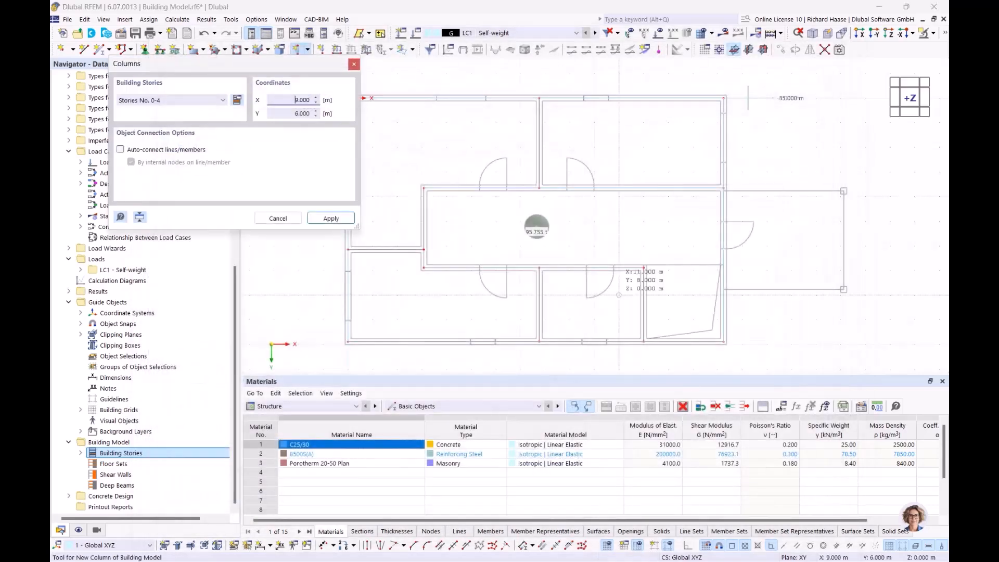
{"action": "left_click", "coordinate": [202, 103]}
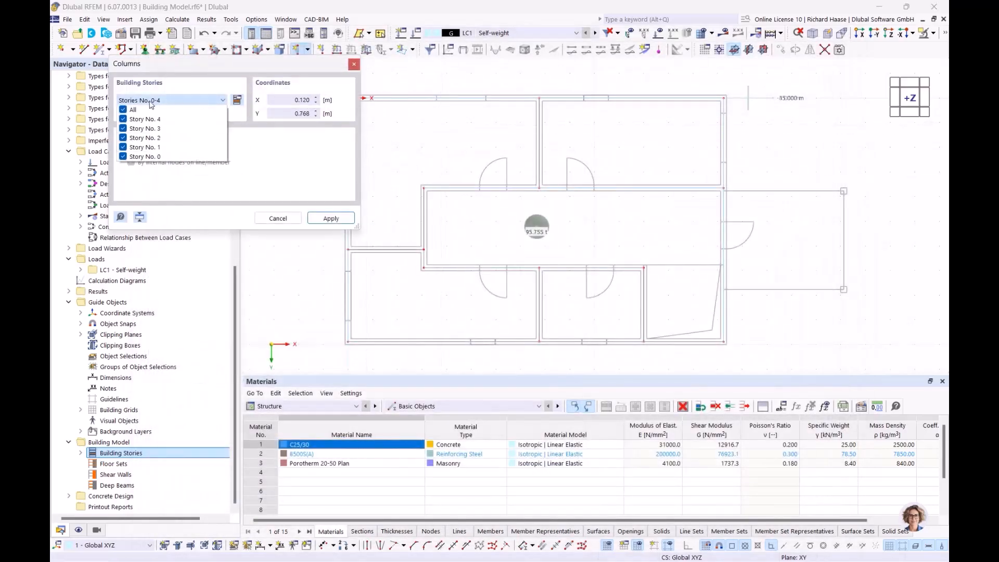
{"action": "left_click", "coordinate": [123, 110]}
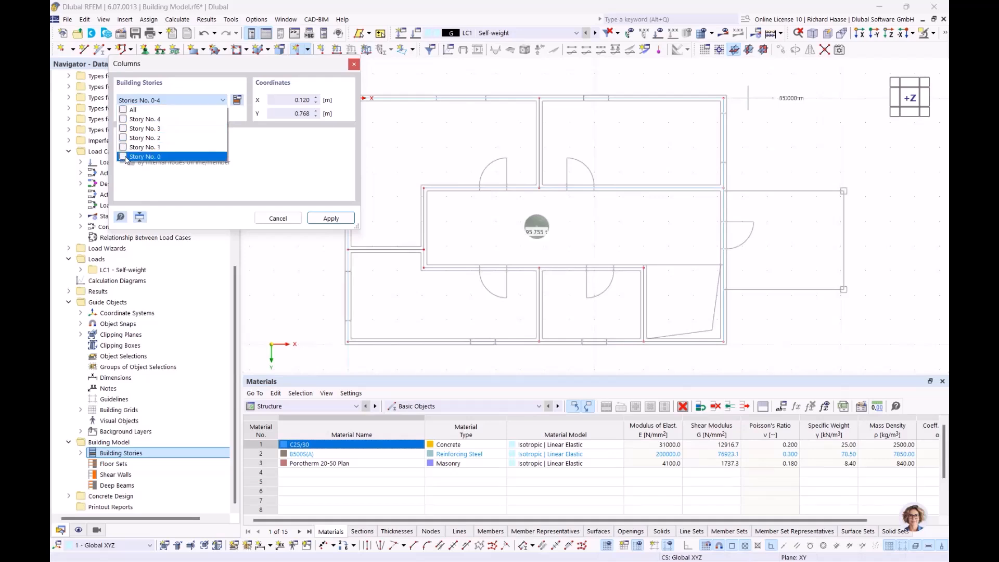
{"action": "left_click", "coordinate": [331, 218]}
Step: Place columns at the upper and lower corners of the right-side outline
{"action": "middle_click_drag", "start_coordinate": [746, 234], "coordinate": [520, 233]}
{"action": "scroll", "coordinate": [658, 195], "scroll_direction": "up", "scroll_amount": 4}
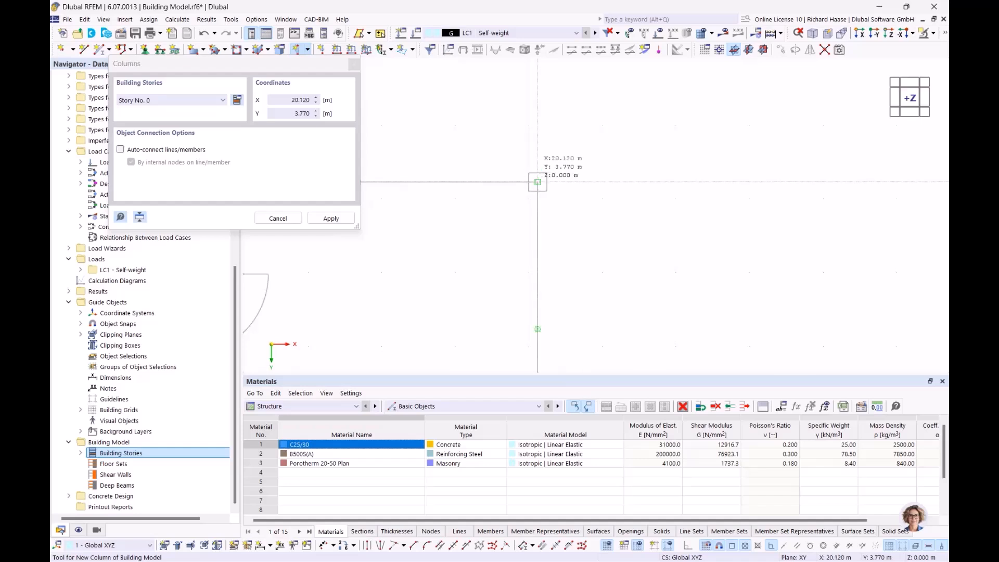
{"action": "left_click", "coordinate": [538, 182]}
{"action": "scroll", "coordinate": [547, 187], "scroll_direction": "up", "scroll_amount": 4}
{"action": "scroll", "coordinate": [541, 208], "scroll_direction": "down", "scroll_amount": 3}
{"action": "middle_click_drag", "start_coordinate": [544, 260], "coordinate": [556, 86]}
{"action": "left_click", "coordinate": [548, 328]}
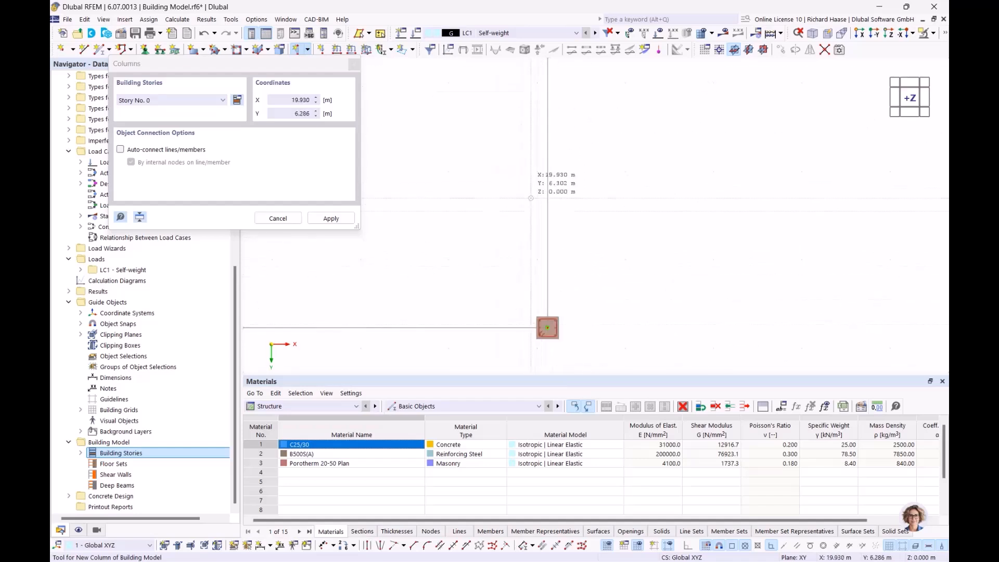
{"action": "scroll", "coordinate": [525, 188], "scroll_direction": "down", "scroll_amount": 3}
{"action": "middle_click_drag", "start_coordinate": [525, 188], "coordinate": [619, 222]}
{"action": "key", "text": "Escape"}
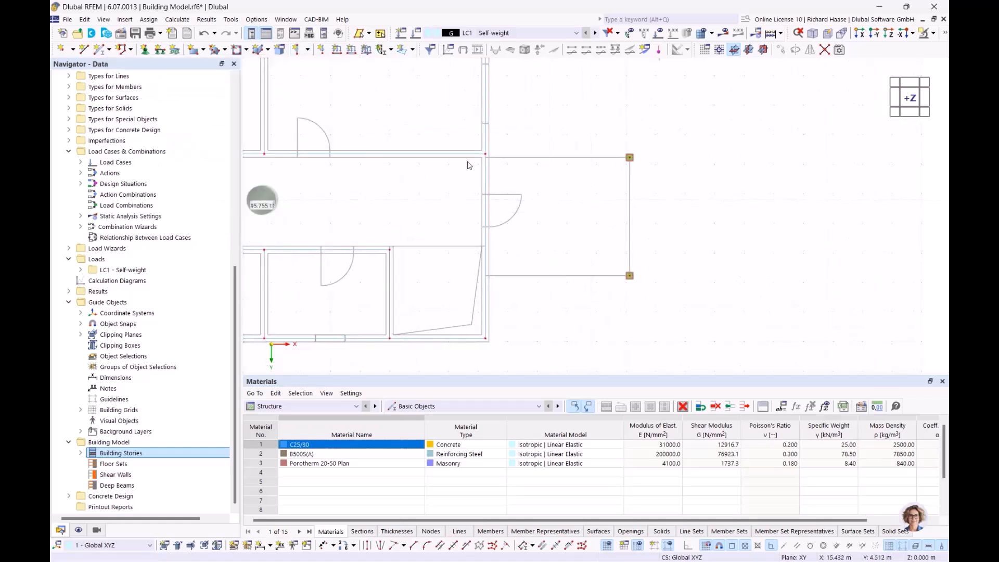
Step: Begin a rectangular floor on all stories, then cancel it and recenter the floor plan
{"action": "left_click", "coordinate": [308, 50]}
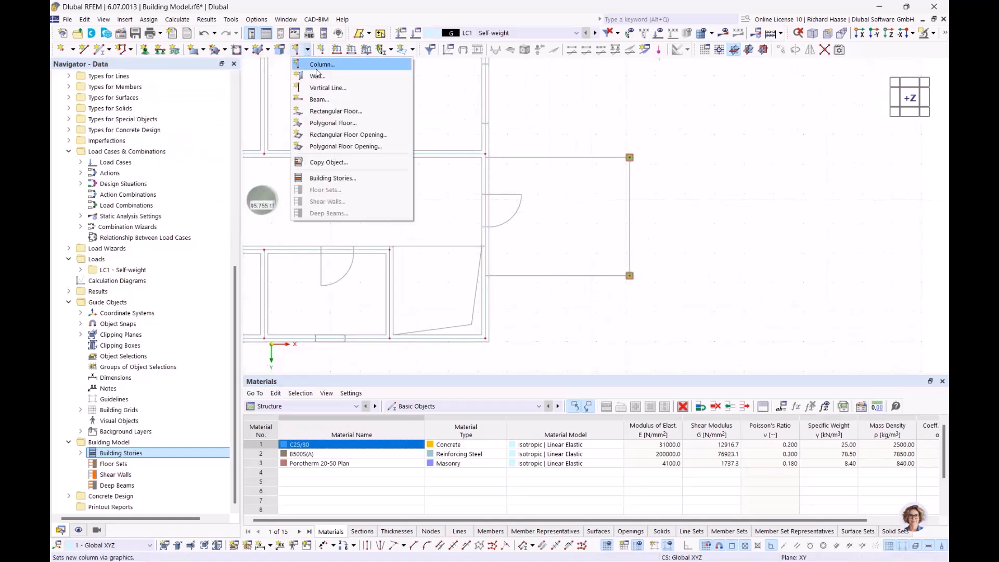
{"action": "left_click", "coordinate": [322, 112]}
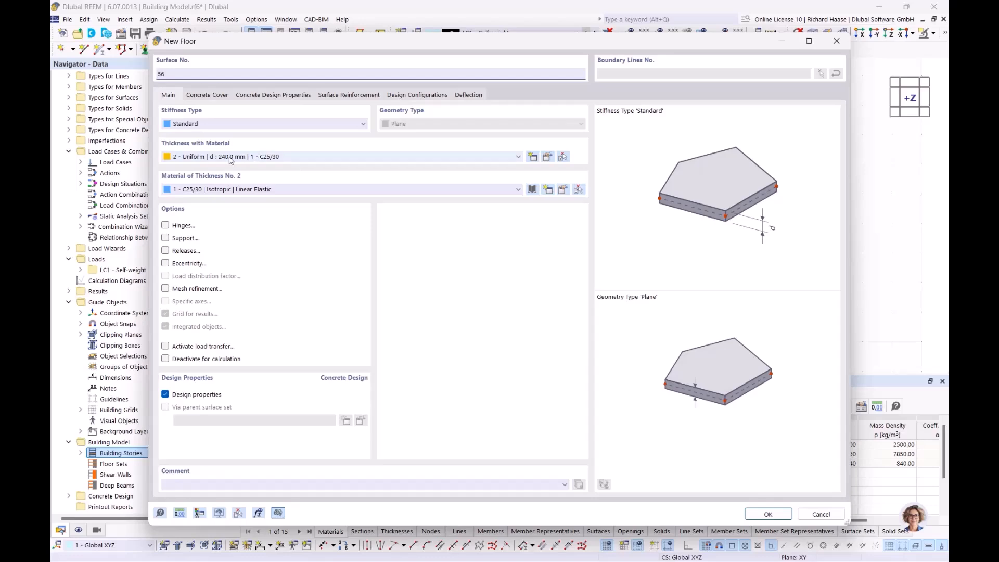
{"action": "left_click", "coordinate": [768, 514]}
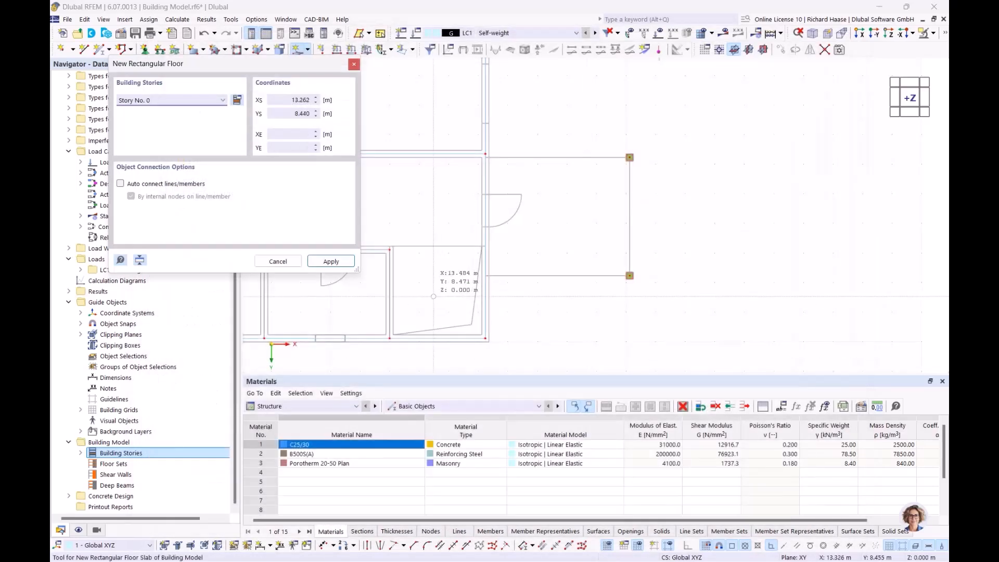
{"action": "left_click", "coordinate": [148, 100]}
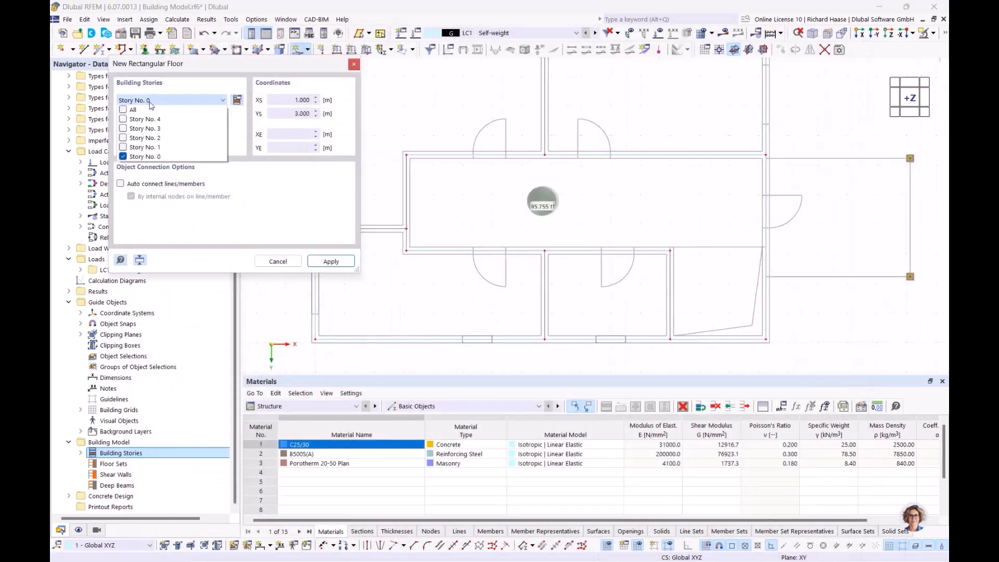
{"action": "left_click", "coordinate": [124, 110]}
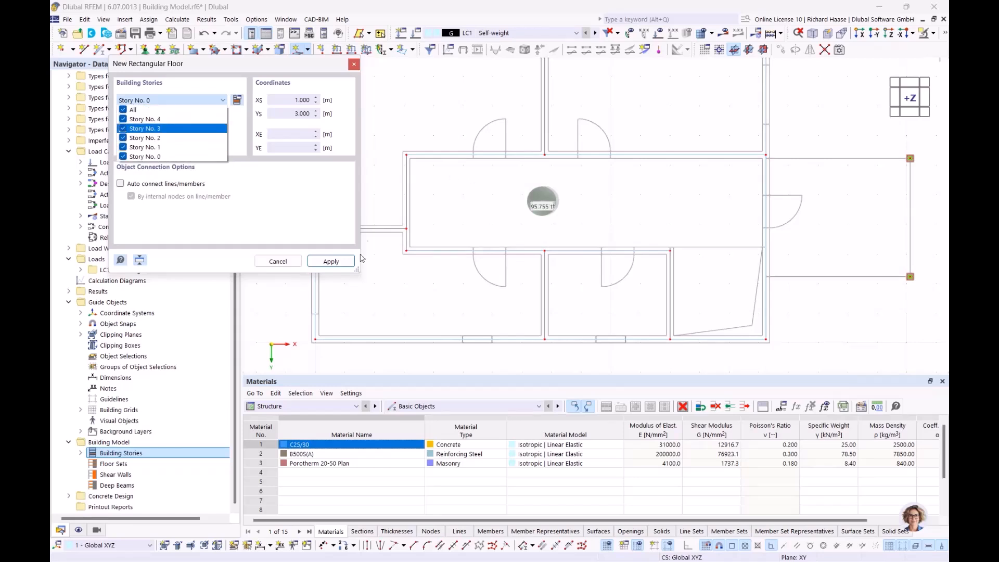
{"action": "left_click", "coordinate": [277, 209]}
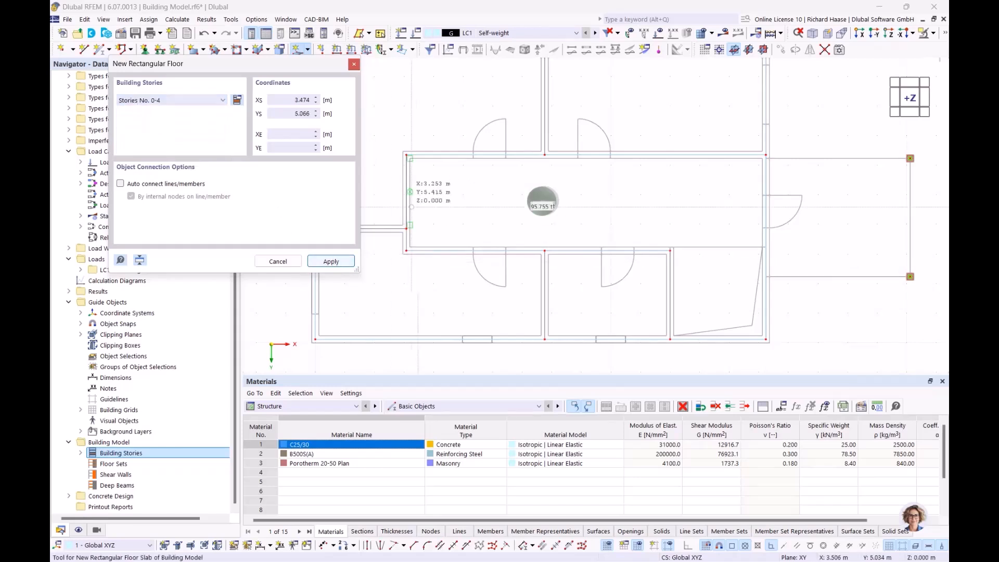
{"action": "scroll", "coordinate": [511, 248], "scroll_direction": "down", "scroll_amount": 3}
{"action": "scroll", "coordinate": [362, 110], "scroll_direction": "up", "scroll_amount": 5}
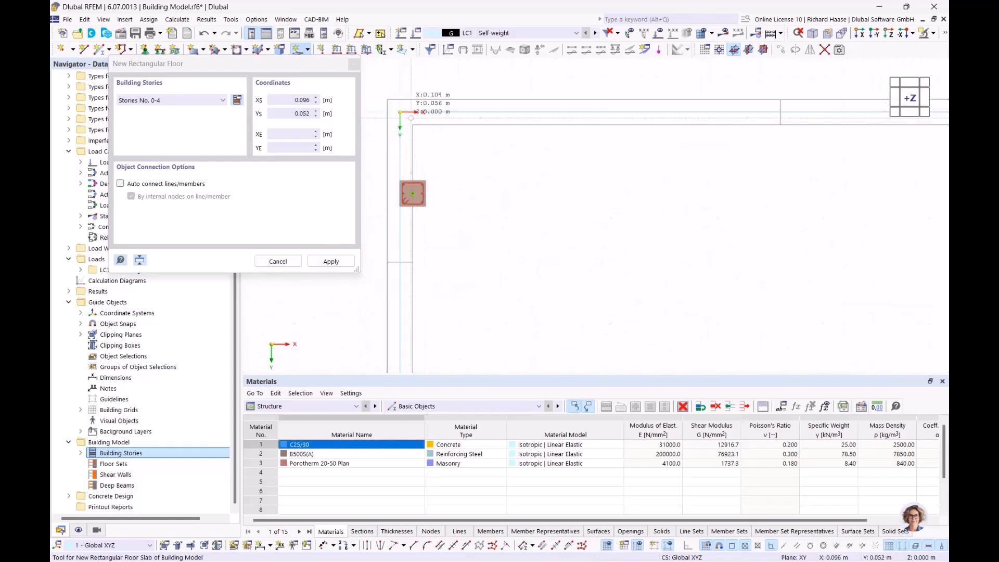
{"action": "scroll", "coordinate": [431, 194], "scroll_direction": "down", "scroll_amount": 3}
{"action": "scroll", "coordinate": [546, 200], "scroll_direction": "down", "scroll_amount": 2}
{"action": "middle_click_drag", "start_coordinate": [504, 204], "coordinate": [481, 198]}
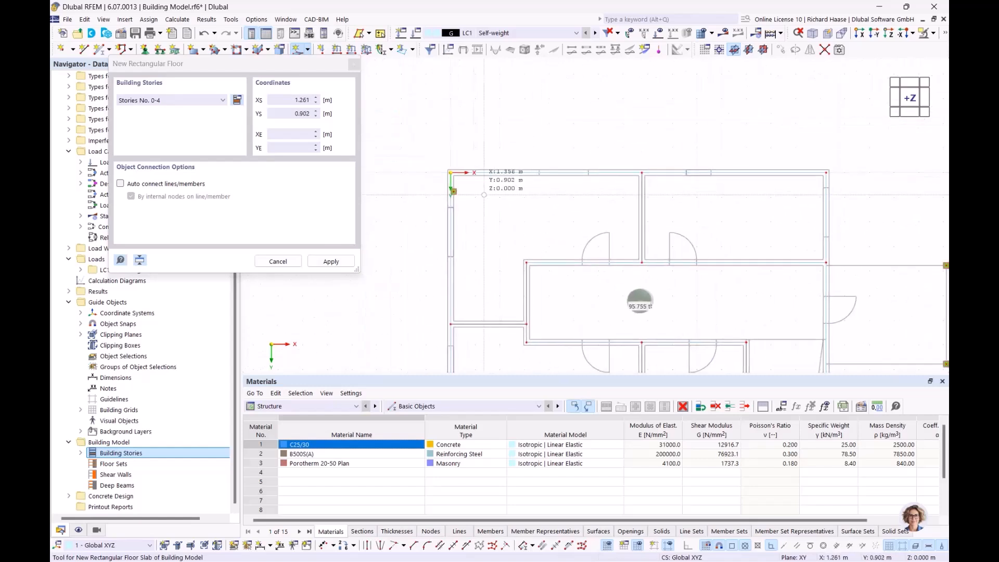
{"action": "scroll", "coordinate": [477, 195], "scroll_direction": "up", "scroll_amount": 3}
{"action": "key", "text": "Escape"}
{"action": "scroll", "coordinate": [431, 196], "scroll_direction": "up", "scroll_amount": 3}
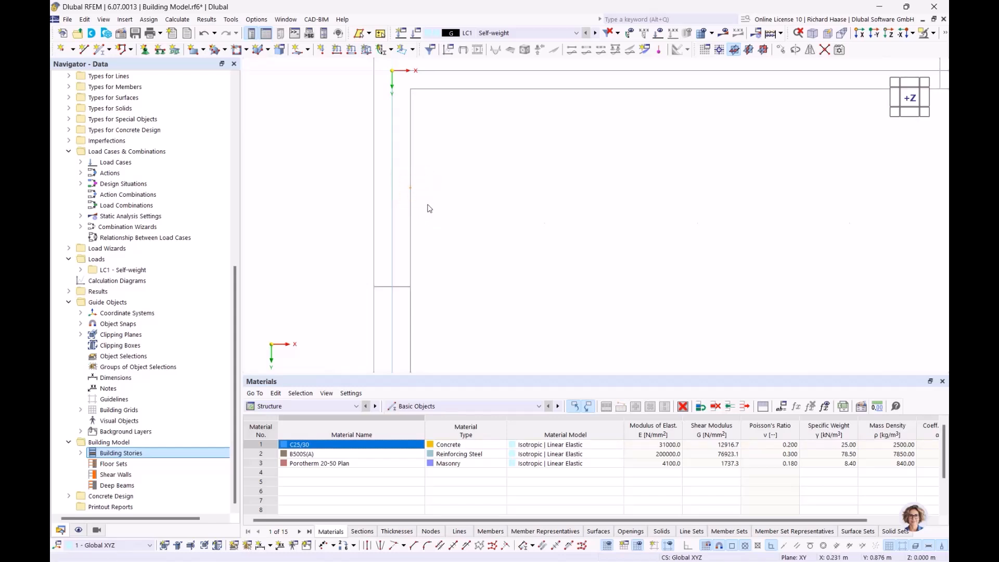
{"action": "scroll", "coordinate": [555, 200], "scroll_direction": "down", "scroll_amount": 3}
{"action": "scroll", "coordinate": [725, 237], "scroll_direction": "down", "scroll_amount": 3}
{"action": "middle_click_drag", "start_coordinate": [809, 269], "coordinate": [500, 153]}
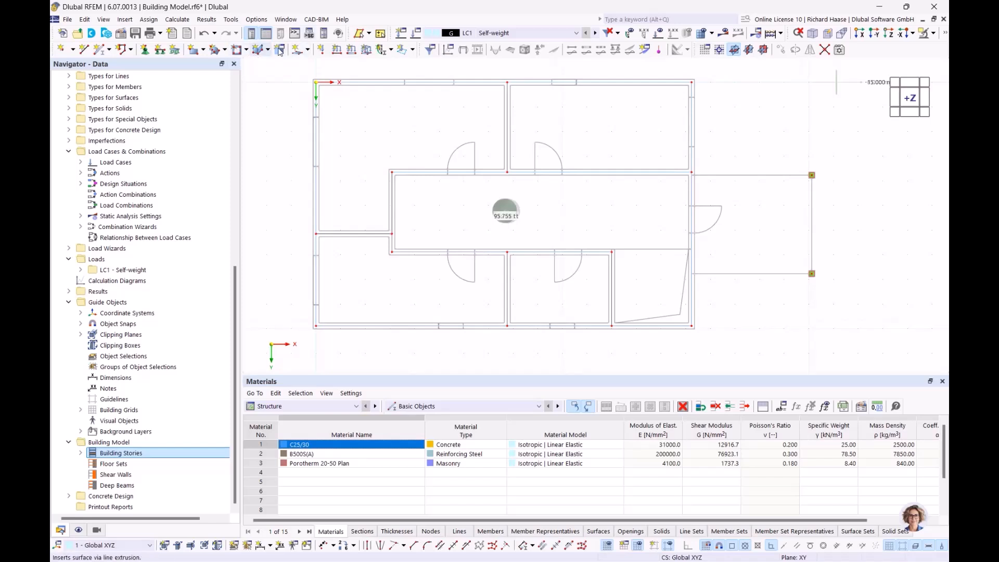
Step: Restart the rectangular floor with default properties, assigned to stories 0–4
{"action": "left_click", "coordinate": [308, 50]}
{"action": "left_click", "coordinate": [351, 114]}
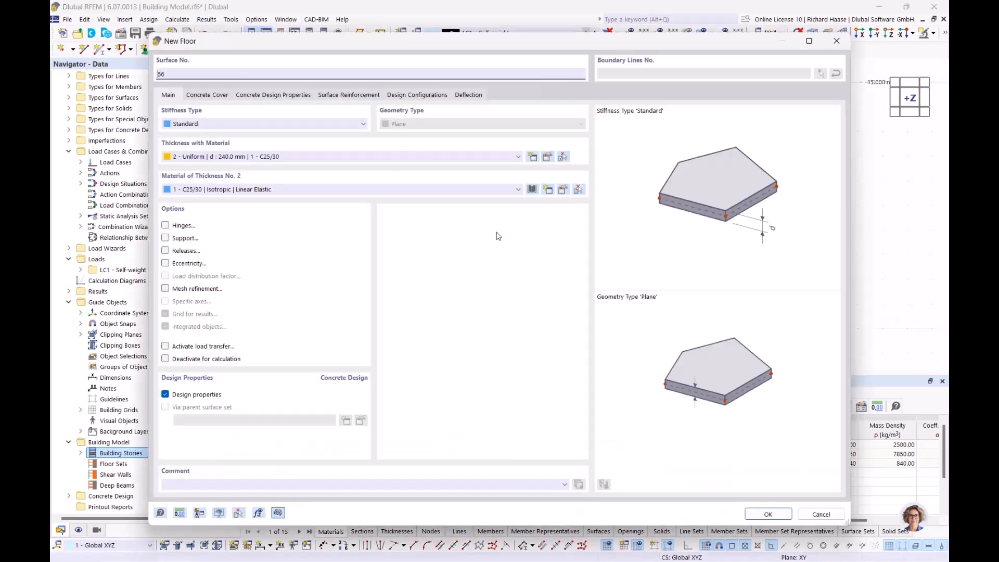
{"action": "left_click", "coordinate": [769, 513]}
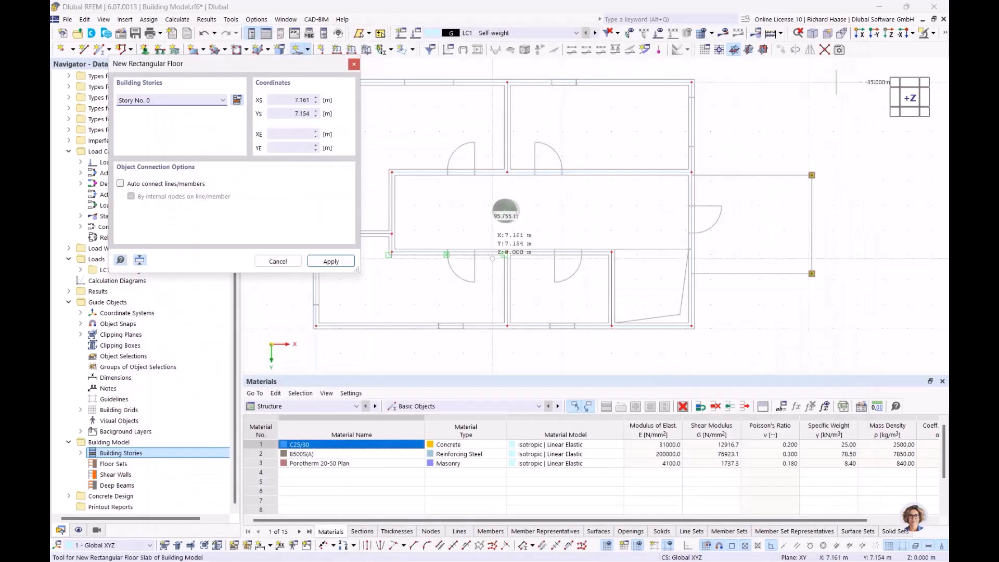
{"action": "left_click", "coordinate": [221, 101]}
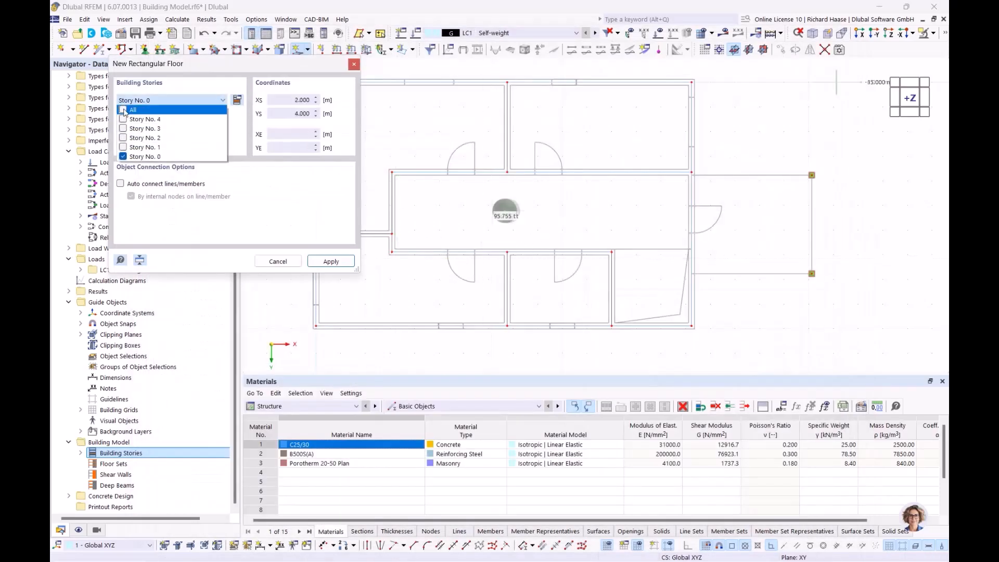
{"action": "left_click", "coordinate": [123, 110]}
{"action": "left_click", "coordinate": [340, 262]}
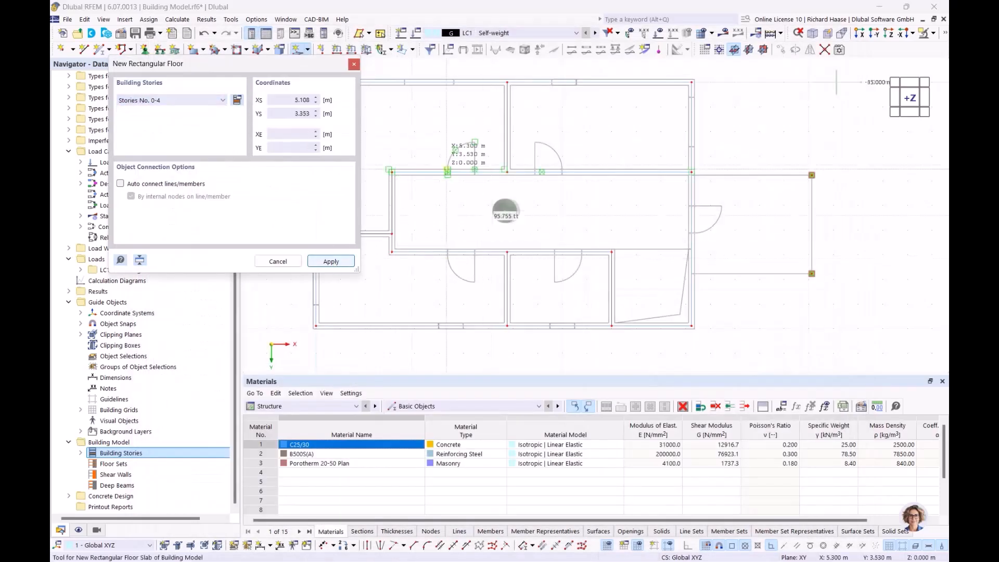
Step: Draw the floor slab from corner 0,0 to 15.240, 9.890 and check it in 3D
{"action": "scroll", "coordinate": [556, 180], "scroll_direction": "up", "scroll_amount": 10}
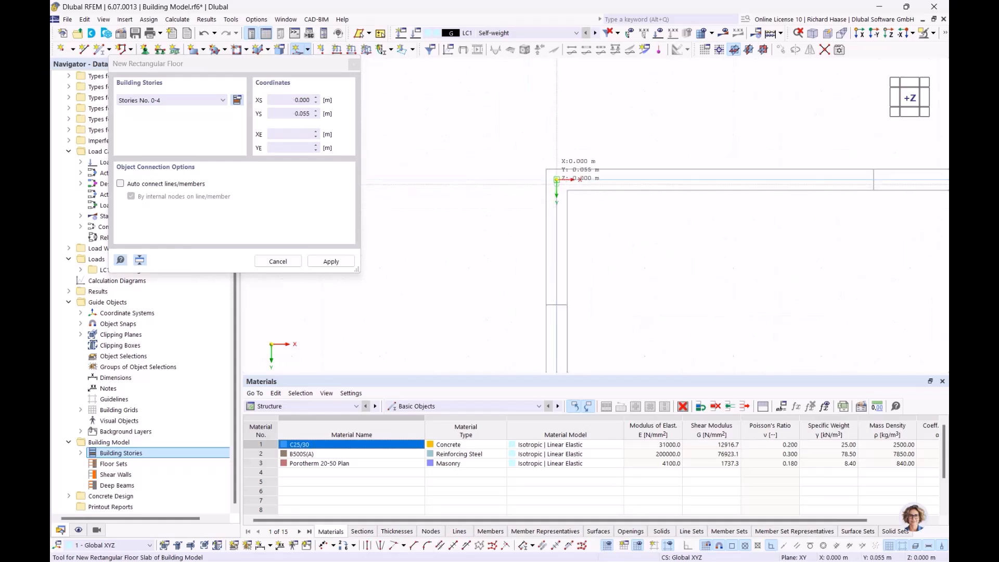
{"action": "left_click", "coordinate": [557, 179]}
{"action": "scroll", "coordinate": [729, 277], "scroll_direction": "down", "scroll_amount": 6}
{"action": "middle_click_drag", "start_coordinate": [737, 279], "coordinate": [433, 139]}
{"action": "middle_click_drag", "start_coordinate": [512, 211], "coordinate": [413, 150]}
{"action": "scroll", "coordinate": [579, 242], "scroll_direction": "up", "scroll_amount": 5}
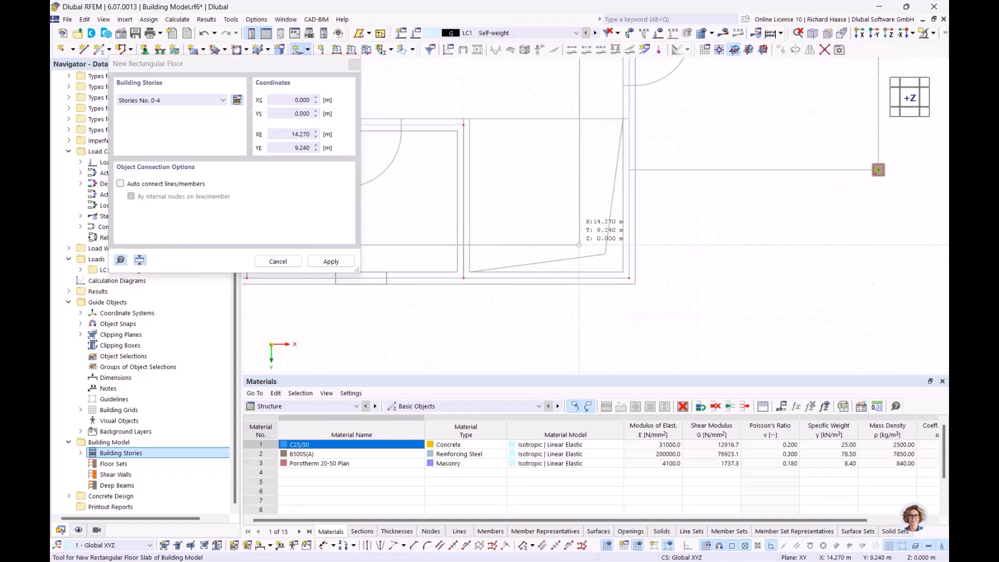
{"action": "left_click", "coordinate": [628, 280]}
{"action": "scroll", "coordinate": [561, 203], "scroll_direction": "down", "scroll_amount": 4}
{"action": "key", "text": "Escape"}
{"action": "middle_click_drag", "start_coordinate": [561, 200], "coordinate": [578, 212], "text": "ctrl"}
{"action": "middle_click_drag", "start_coordinate": [578, 212], "coordinate": [610, 264]}
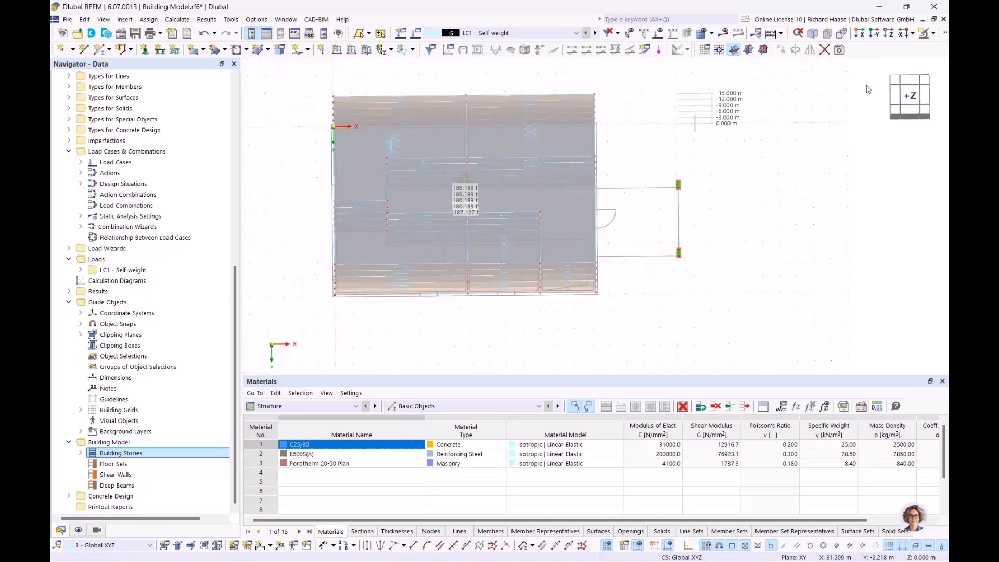
{"action": "left_click", "coordinate": [910, 98]}
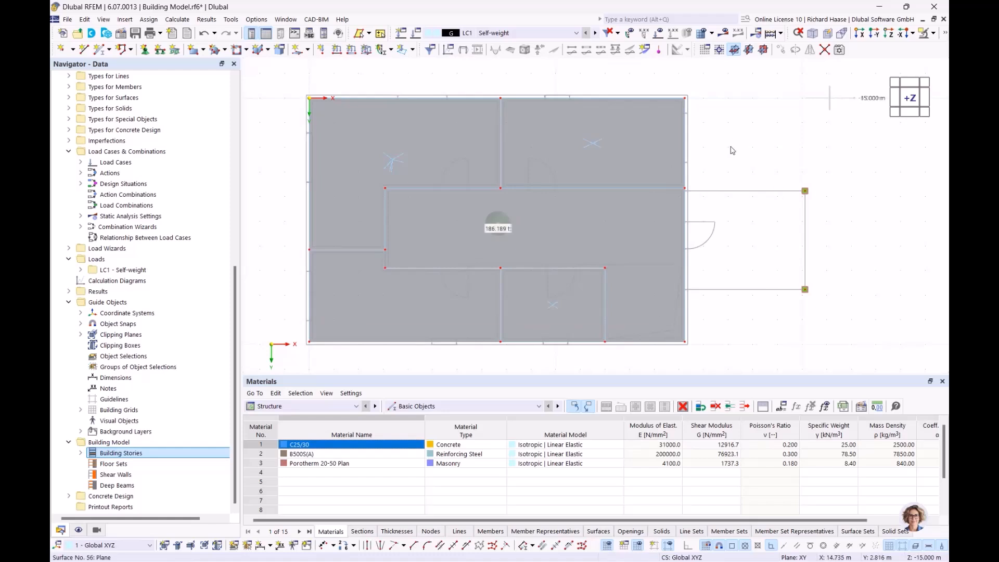
Step: Start another rectangular floor with default properties, limited to Story No. 0 only
{"action": "left_click", "coordinate": [308, 50]}
{"action": "left_click", "coordinate": [356, 114]}
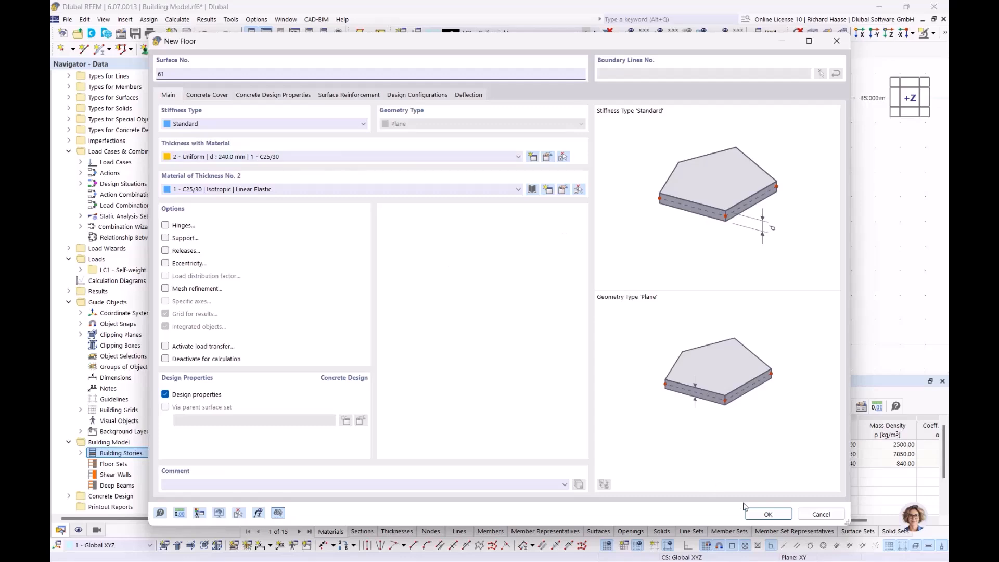
{"action": "left_click", "coordinate": [758, 514]}
{"action": "left_click", "coordinate": [180, 102]}
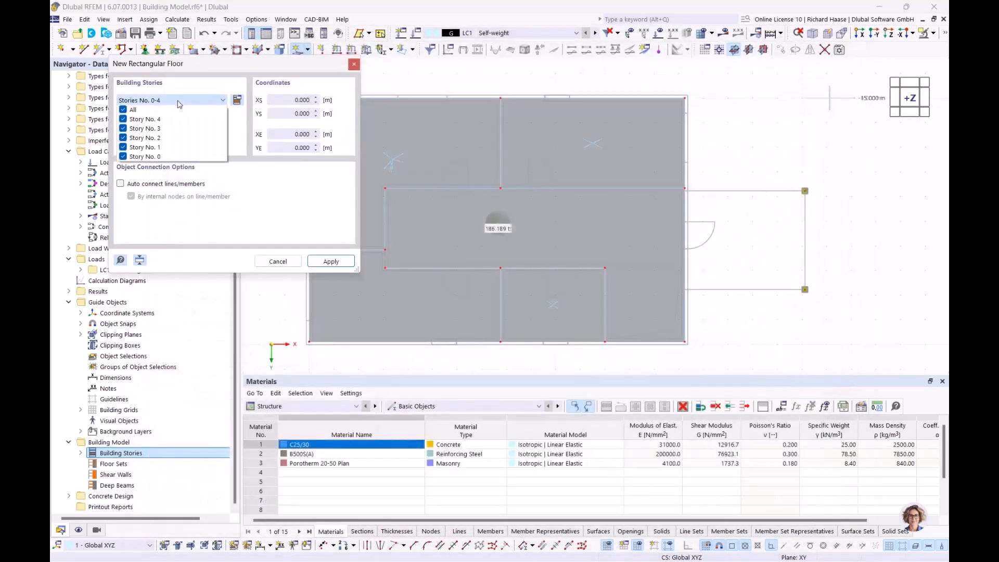
{"action": "left_click", "coordinate": [123, 109]}
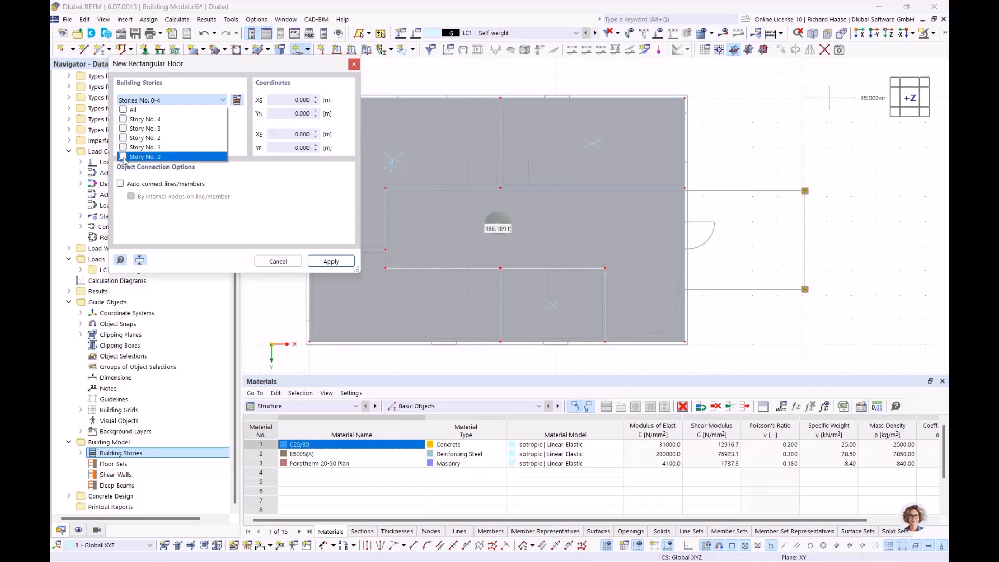
{"action": "left_click", "coordinate": [332, 267]}
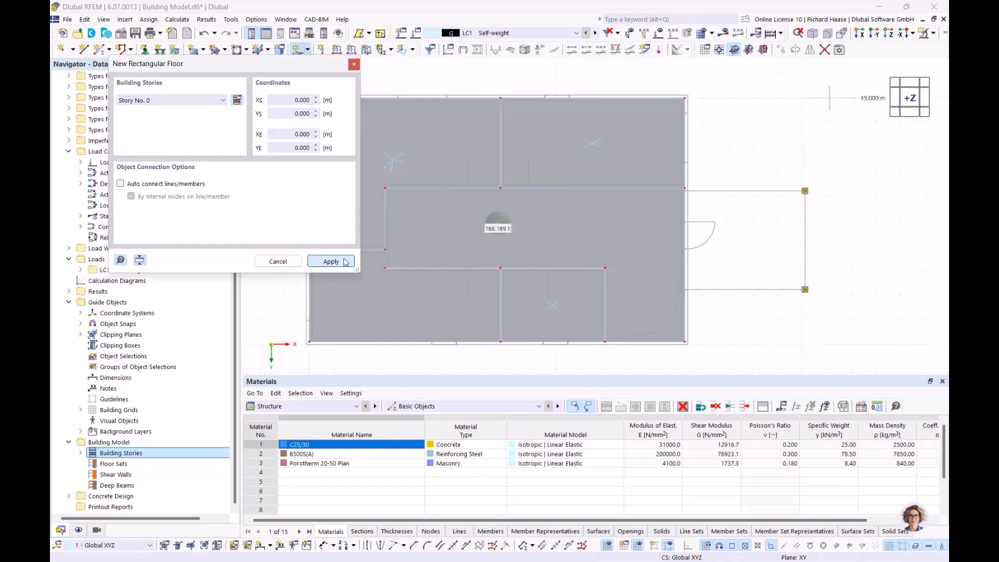
Step: Draw the annex floor slab from corner 20.120, 7.770 to corner 15.240, 3.770
{"action": "scroll", "coordinate": [699, 194], "scroll_direction": "up", "scroll_amount": 9}
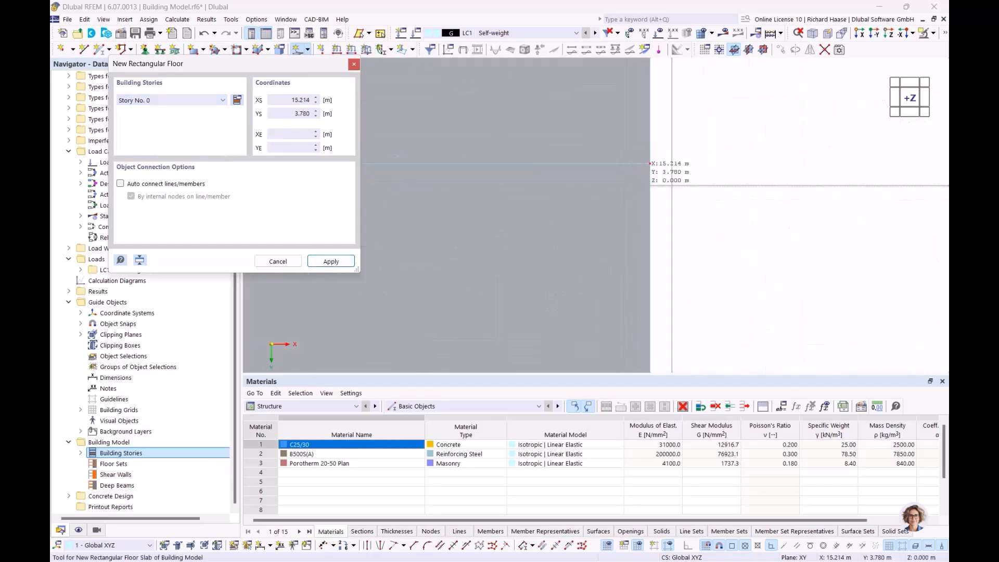
{"action": "scroll", "coordinate": [791, 185], "scroll_direction": "down", "scroll_amount": 4}
{"action": "middle_click_drag", "start_coordinate": [780, 206], "coordinate": [347, 110]}
{"action": "scroll", "coordinate": [754, 129], "scroll_direction": "down", "scroll_amount": 4}
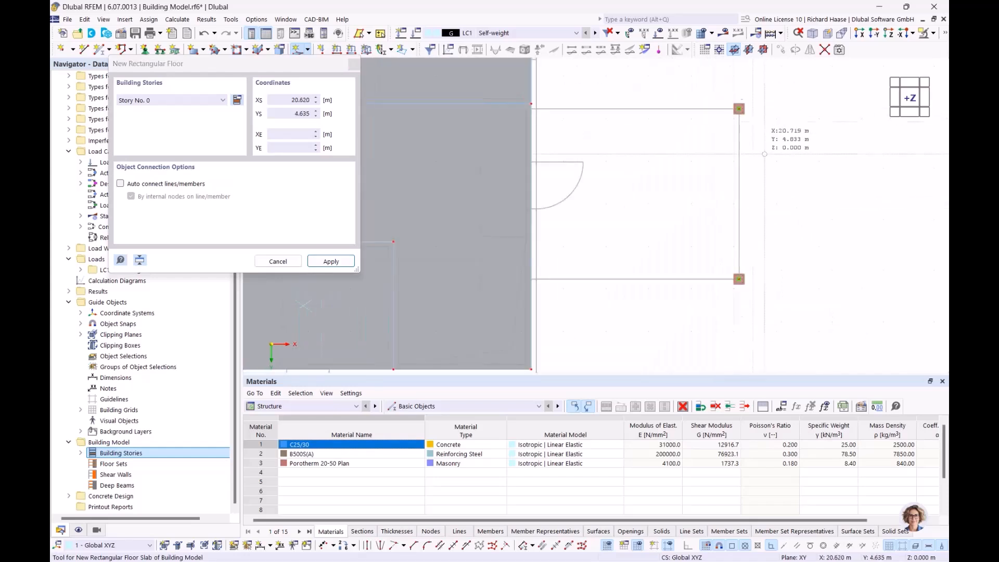
{"action": "scroll", "coordinate": [747, 257], "scroll_direction": "up", "scroll_amount": 3}
{"action": "left_click", "coordinate": [729, 288]}
{"action": "scroll", "coordinate": [557, 161], "scroll_direction": "down", "scroll_amount": 4}
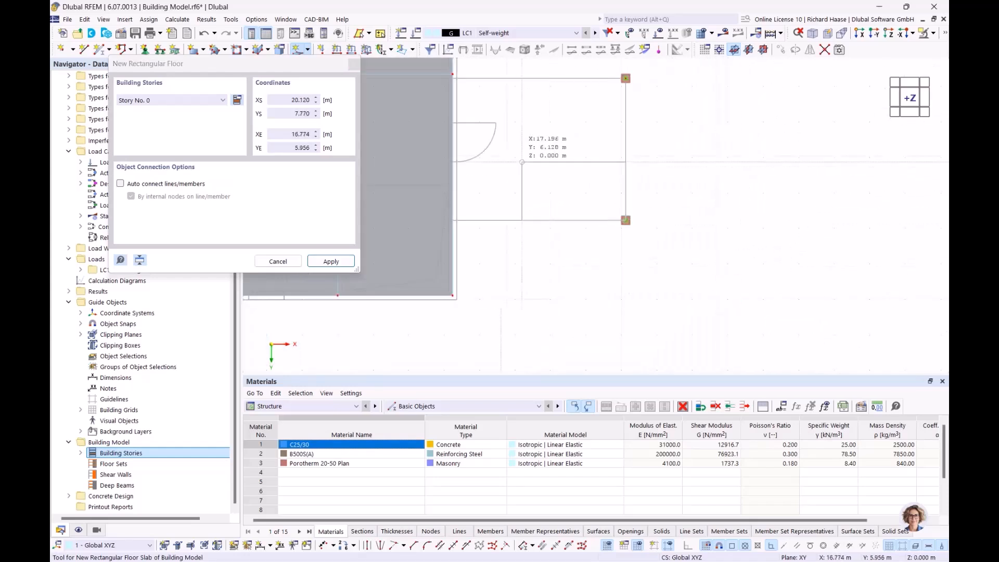
{"action": "middle_click_drag", "start_coordinate": [522, 162], "coordinate": [599, 215]}
{"action": "scroll", "coordinate": [530, 131], "scroll_direction": "up", "scroll_amount": 8}
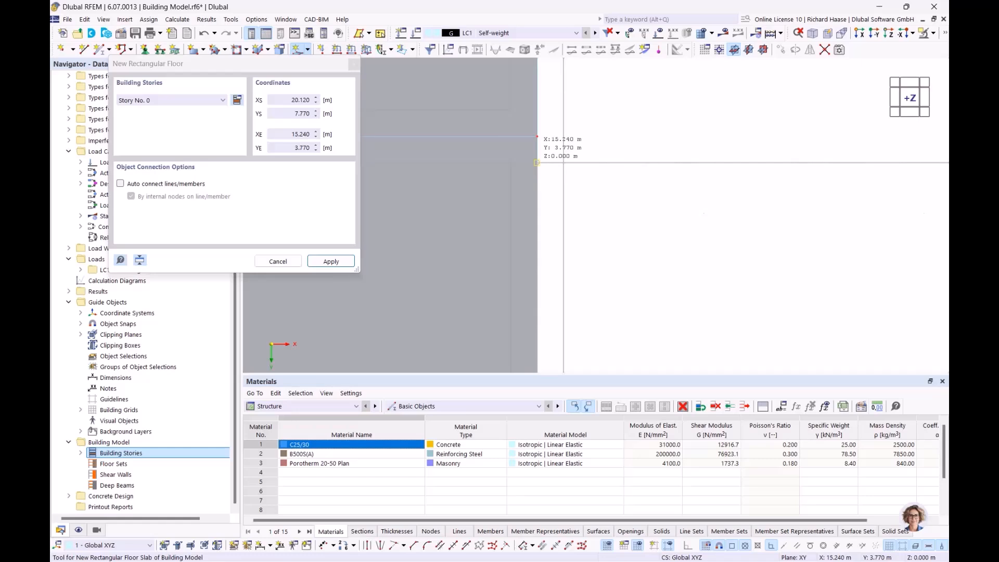
{"action": "left_click", "coordinate": [537, 136]}
{"action": "scroll", "coordinate": [572, 135], "scroll_direction": "down", "scroll_amount": 4}
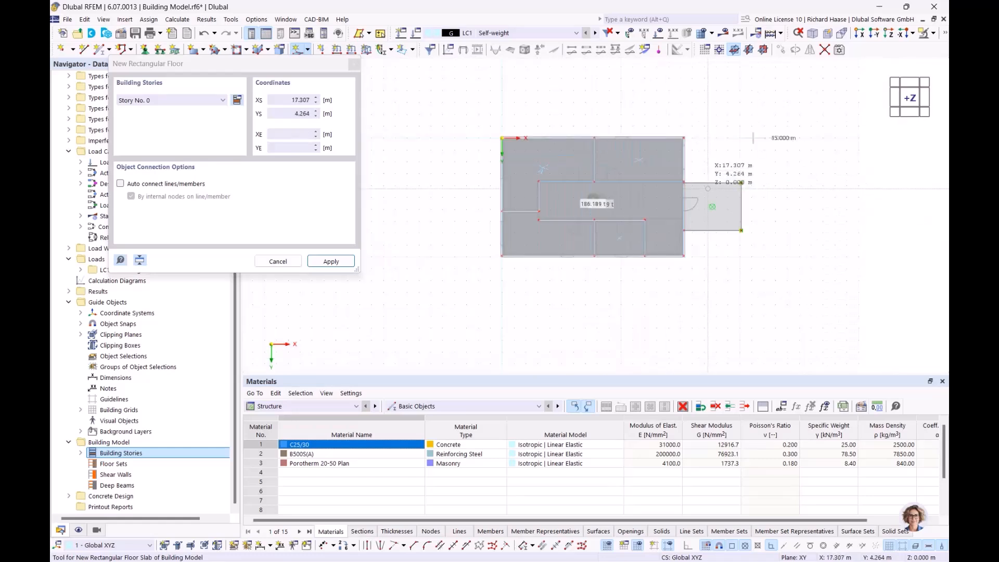
{"action": "key", "text": "Escape"}
{"action": "scroll", "coordinate": [572, 159], "scroll_direction": "up", "scroll_amount": 3}
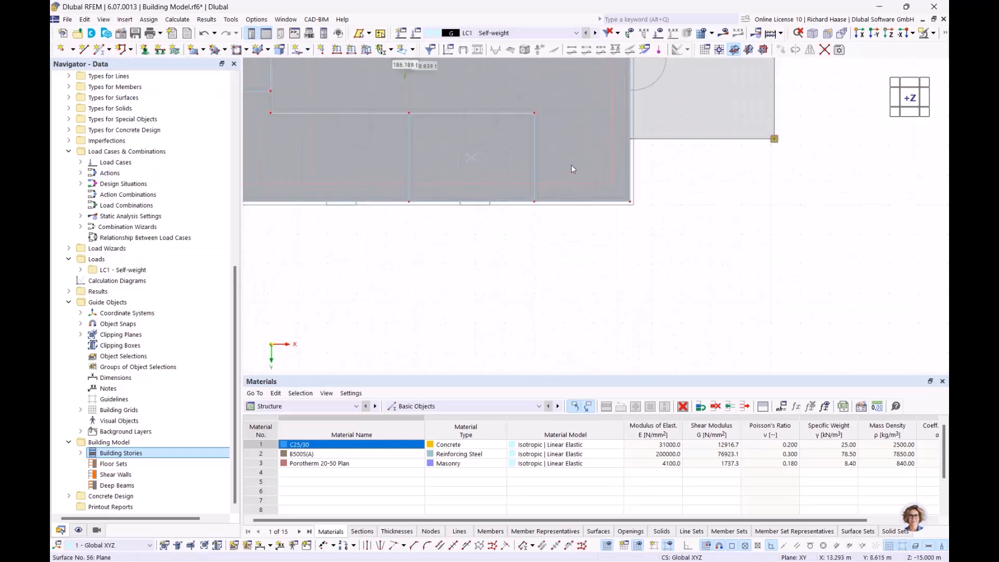
{"action": "scroll", "coordinate": [573, 165], "scroll_direction": "up", "scroll_amount": 3}
{"action": "middle_click_drag", "start_coordinate": [642, 200], "coordinate": [644, 263]}
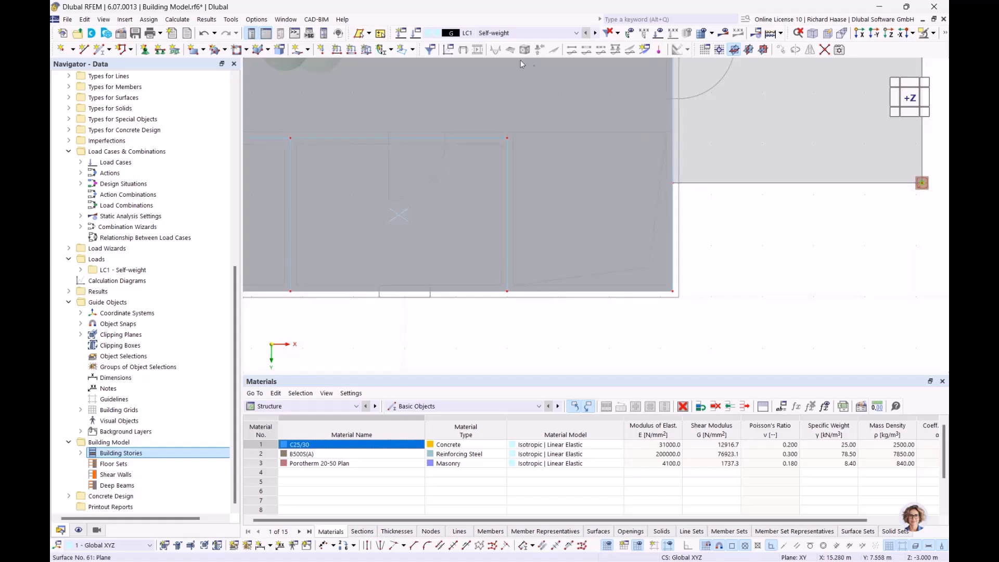
{"action": "left_click", "coordinate": [309, 50]}
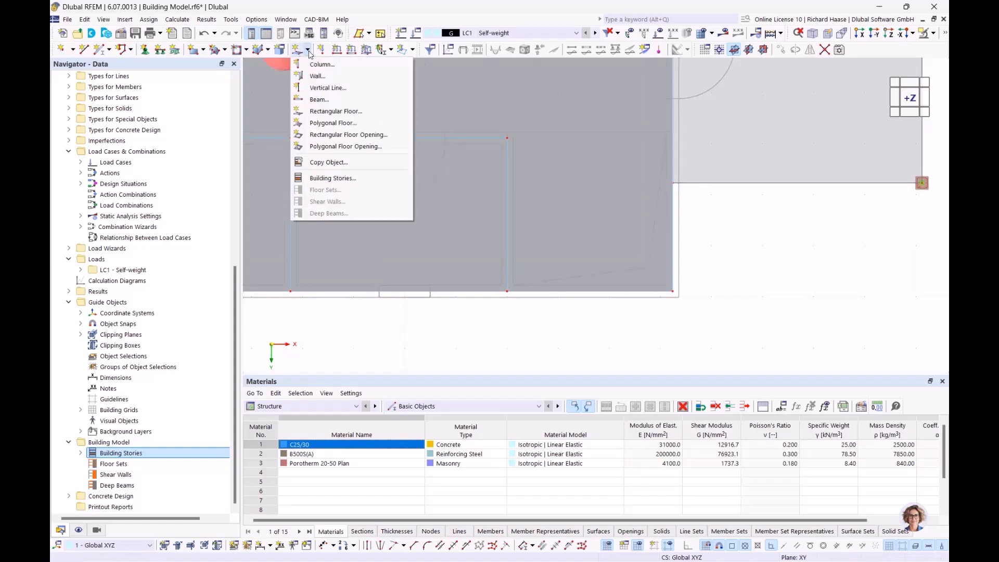
Step: Start a new rectangular floor opening assigned to building stories 0–3
{"action": "left_click", "coordinate": [351, 136]}
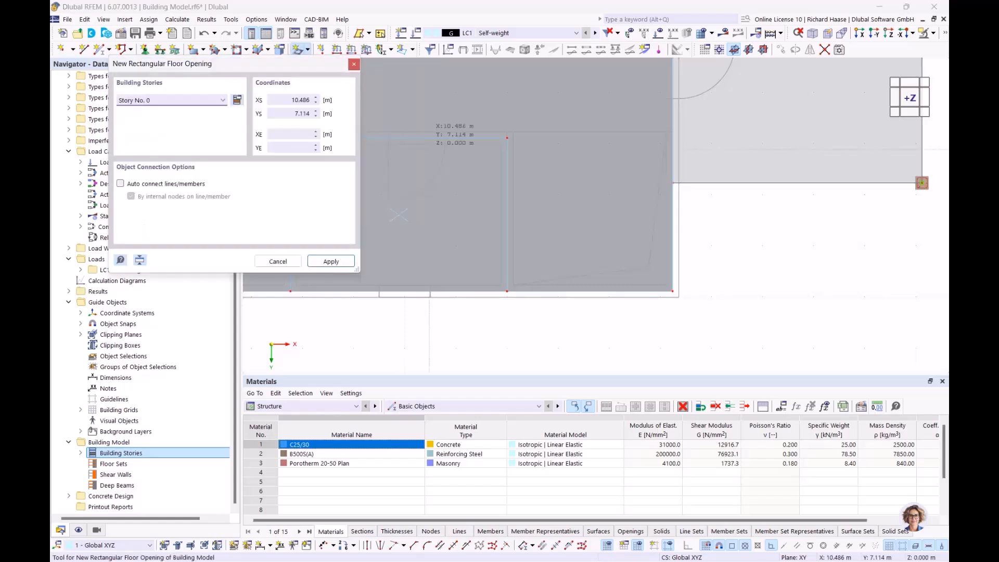
{"action": "left_click", "coordinate": [136, 101]}
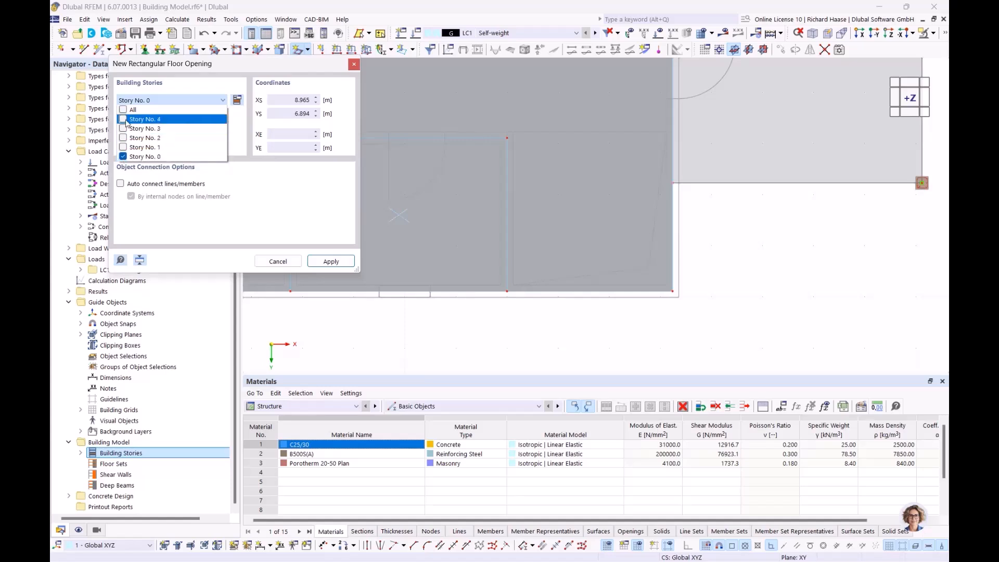
{"action": "left_click", "coordinate": [124, 147]}
{"action": "left_click", "coordinate": [123, 138]}
{"action": "left_click", "coordinate": [124, 129]}
{"action": "left_click", "coordinate": [319, 234]}
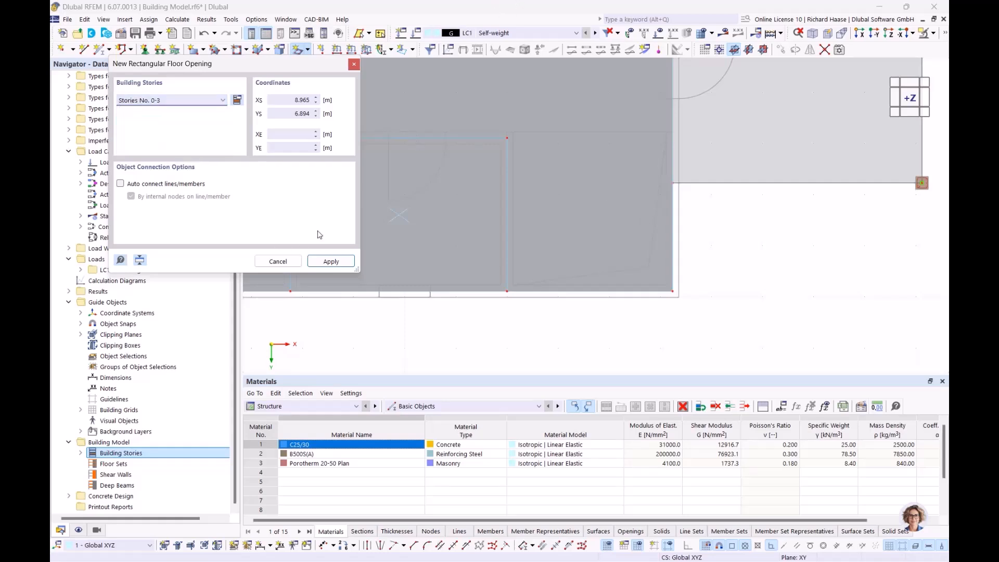
{"action": "left_click", "coordinate": [330, 262]}
Step: Place the opening from corner 12.000, 6.770 to corner 15.240, 9.890
{"action": "scroll", "coordinate": [391, 180], "scroll_direction": "up", "scroll_amount": 5}
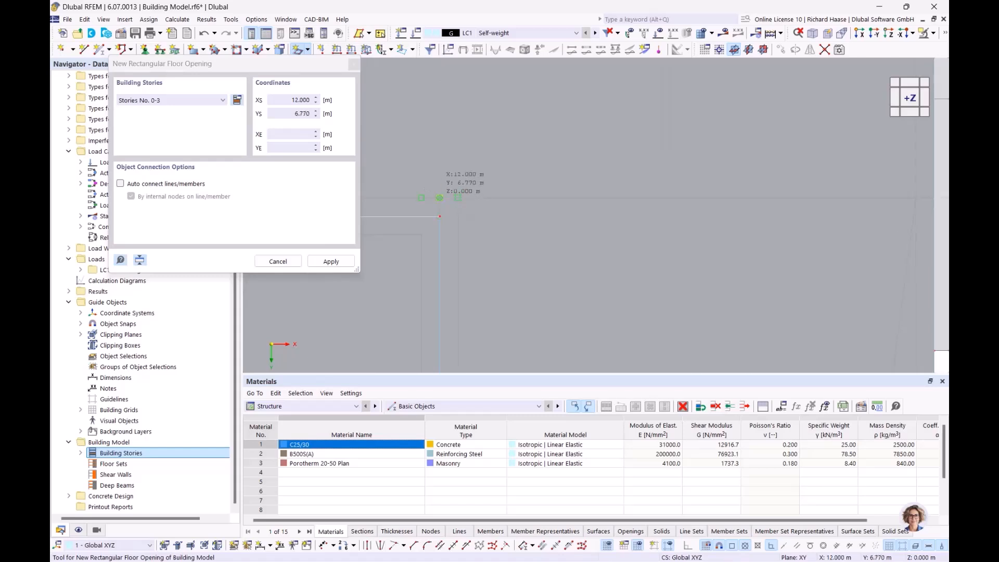
{"action": "left_click", "coordinate": [440, 198]}
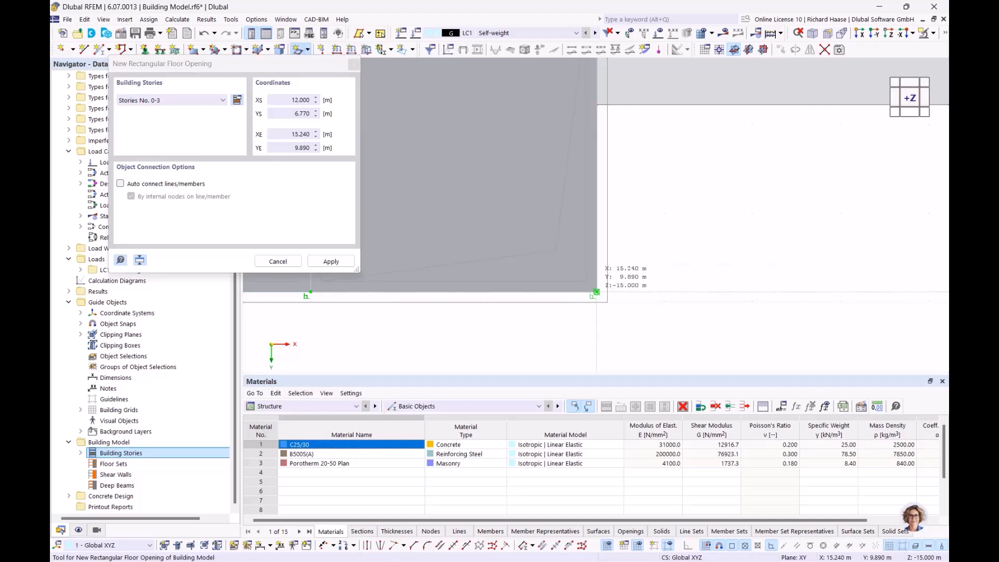
{"action": "left_click", "coordinate": [597, 292]}
{"action": "key", "text": "Escape"}
{"action": "middle_click_drag", "start_coordinate": [520, 242], "coordinate": [478, 180], "text": "ctrl"}
{"action": "scroll", "coordinate": [475, 178], "scroll_direction": "up", "scroll_amount": 2}
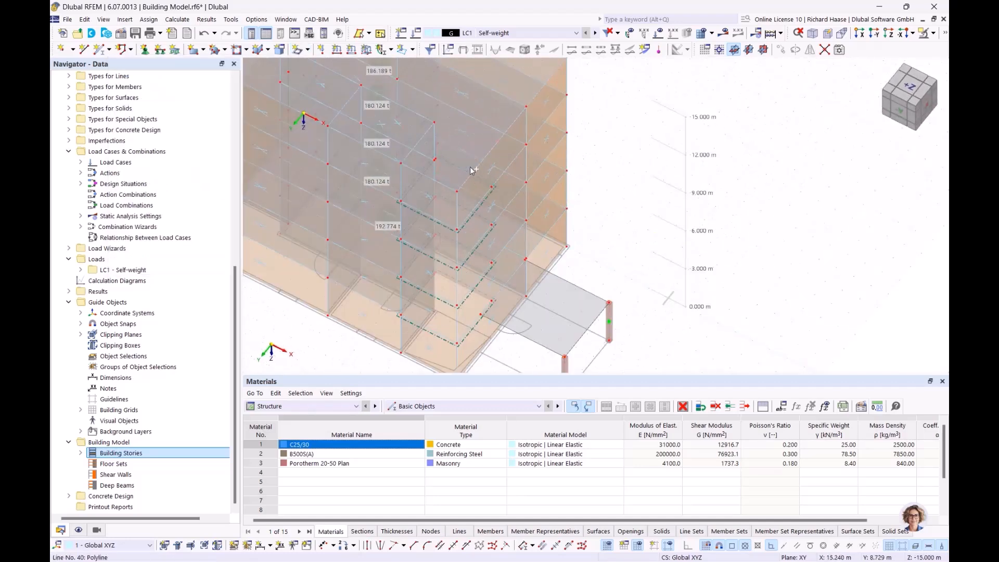
{"action": "scroll", "coordinate": [470, 178], "scroll_direction": "down", "scroll_amount": 5}
{"action": "scroll", "coordinate": [465, 207], "scroll_direction": "up", "scroll_amount": 2}
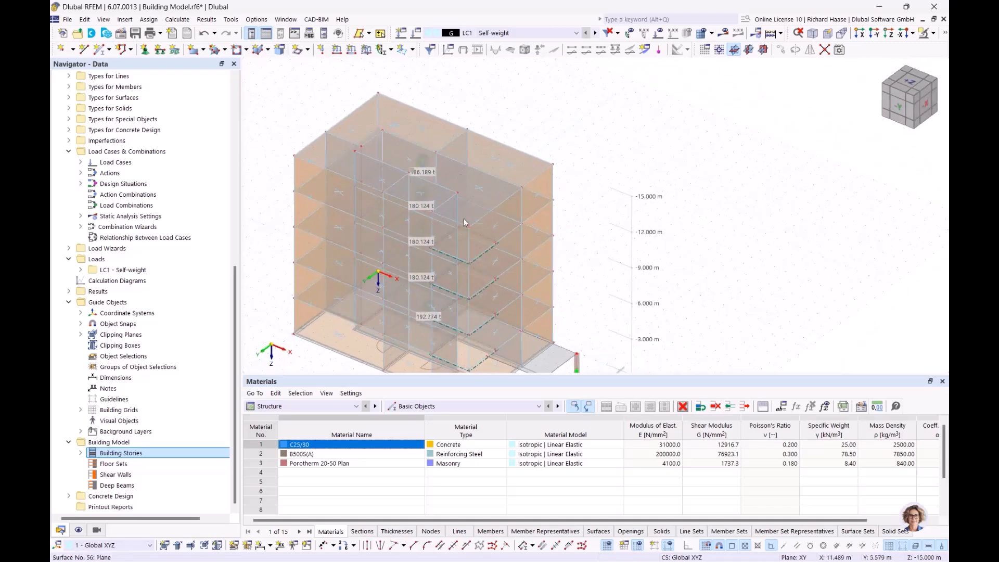
{"action": "scroll", "coordinate": [464, 208], "scroll_direction": "up", "scroll_amount": 2}
{"action": "middle_click_drag", "start_coordinate": [464, 177], "coordinate": [623, 265], "text": "ctrl"}
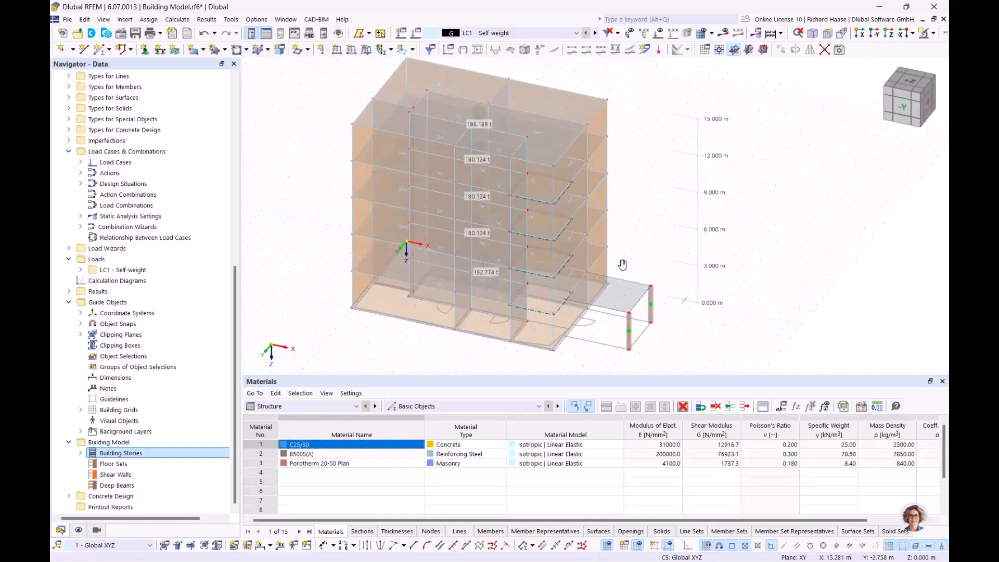
{"action": "left_click", "coordinate": [903, 83]}
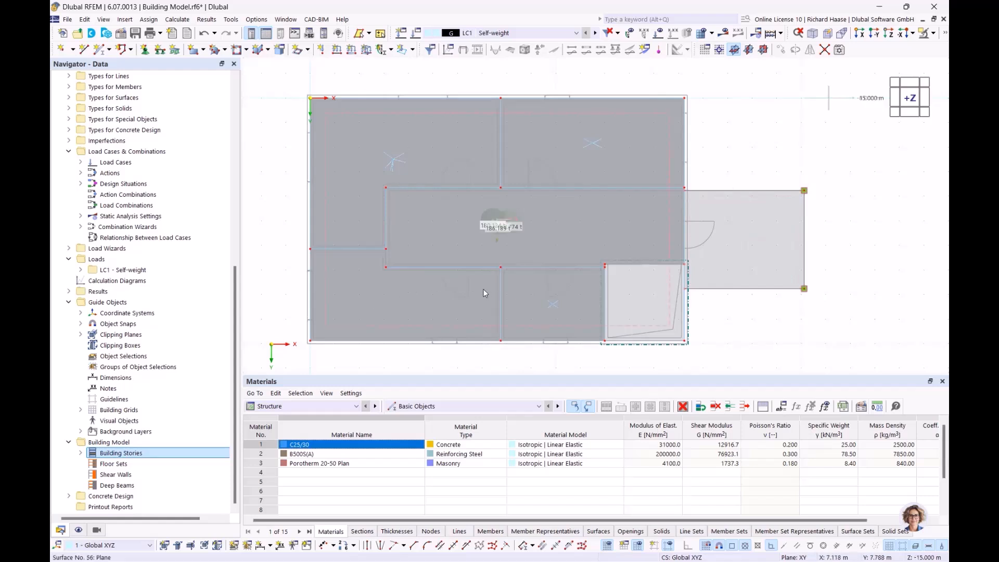
{"action": "scroll", "coordinate": [567, 346], "scroll_direction": "up", "scroll_amount": 4}
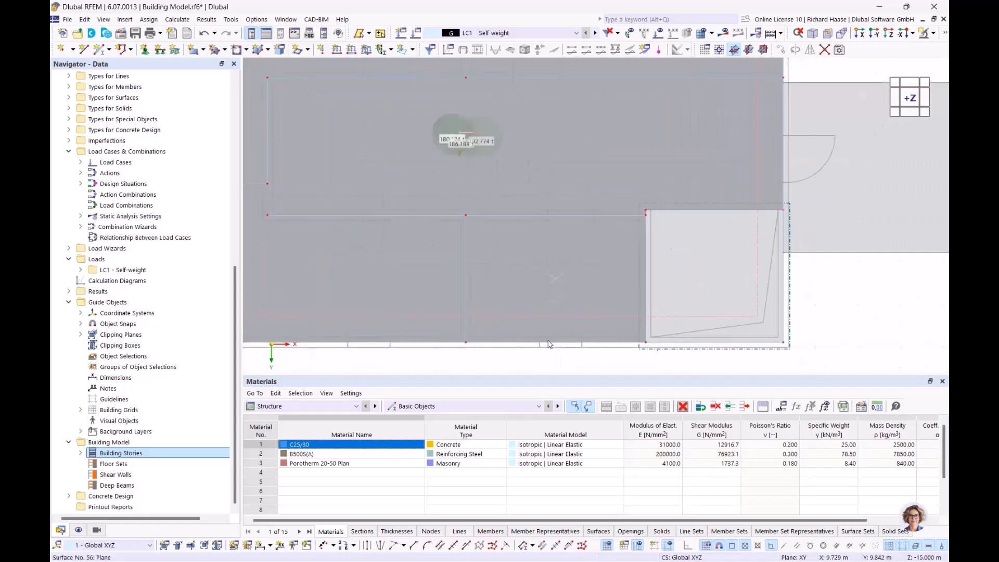
{"action": "scroll", "coordinate": [570, 186], "scroll_direction": "down", "scroll_amount": 5}
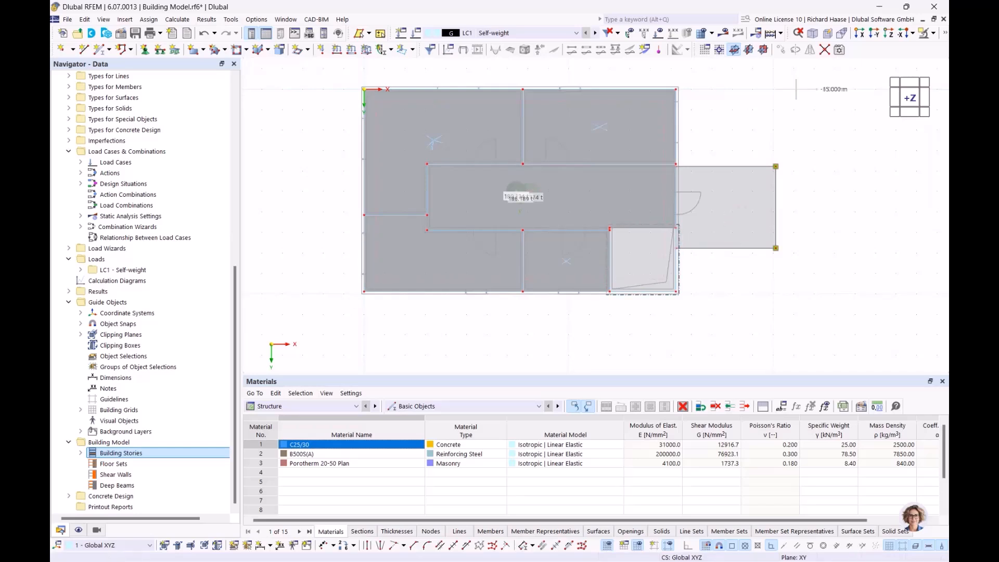
{"action": "left_click_drag", "start_coordinate": [236, 295], "coordinate": [235, 102]}
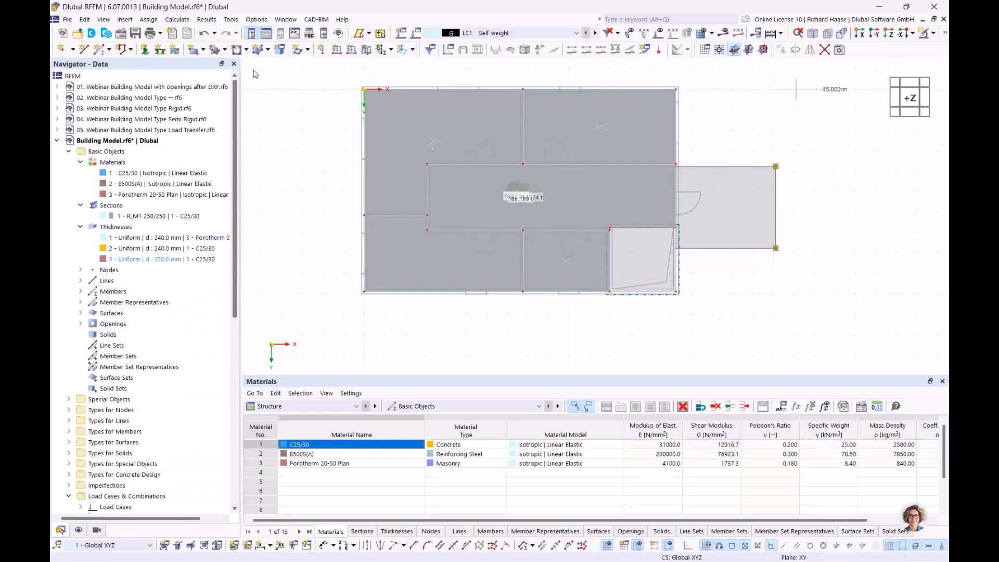
Step: Open '01. Webinar Building Model with openings after DXF', render it solid and zoom to the facade
{"action": "left_click", "coordinate": [57, 140]}
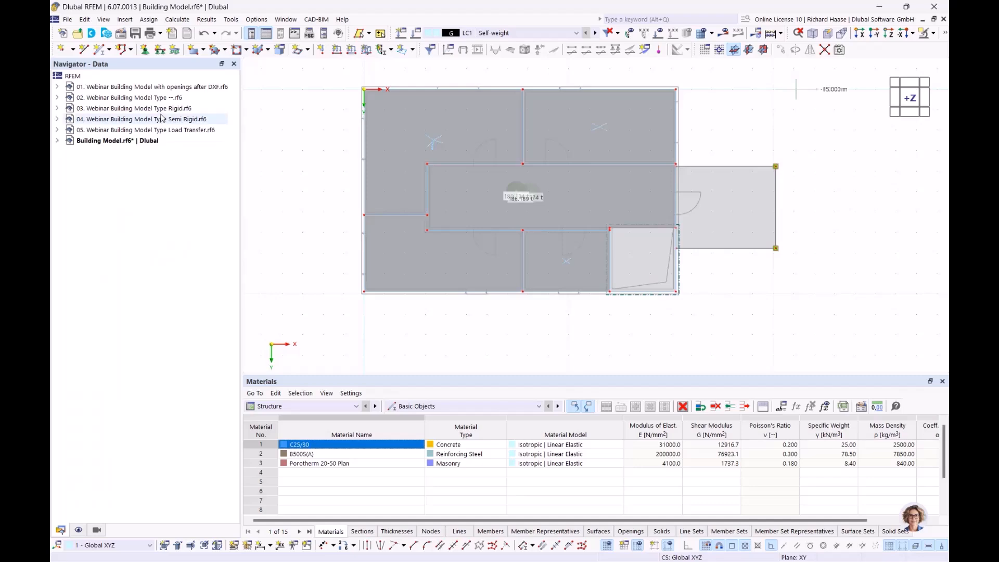
{"action": "double_click", "coordinate": [156, 87]}
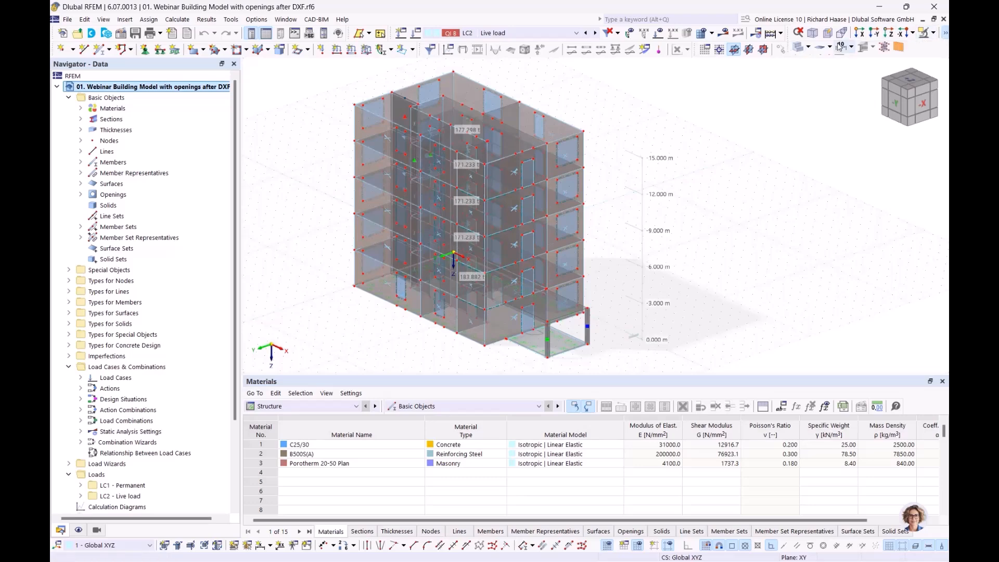
{"action": "left_click", "coordinate": [798, 48]}
{"action": "left_click", "coordinate": [799, 47]}
{"action": "middle_click_drag", "start_coordinate": [690, 295], "coordinate": [717, 260], "text": "ctrl"}
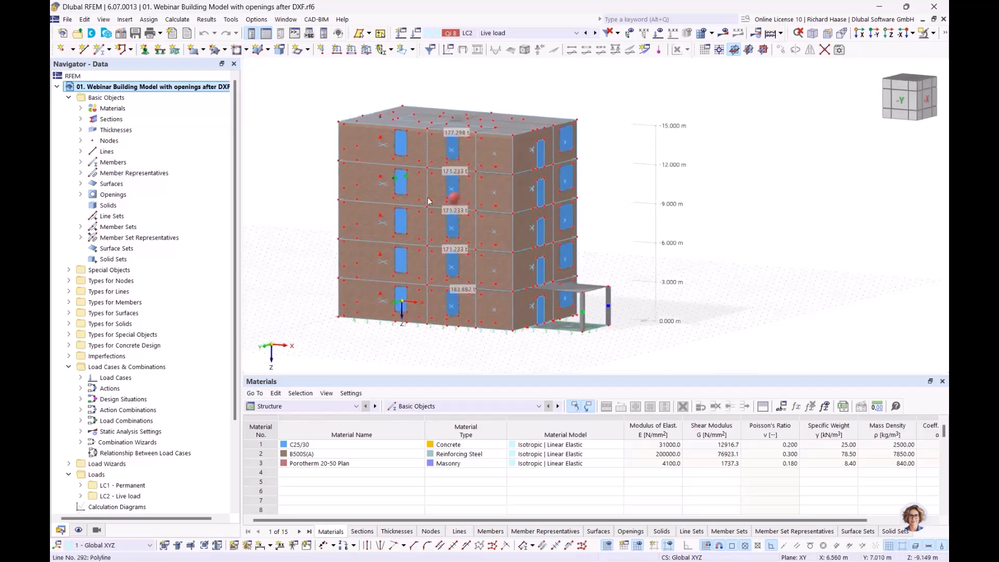
{"action": "scroll", "coordinate": [428, 201], "scroll_direction": "up", "scroll_amount": 5}
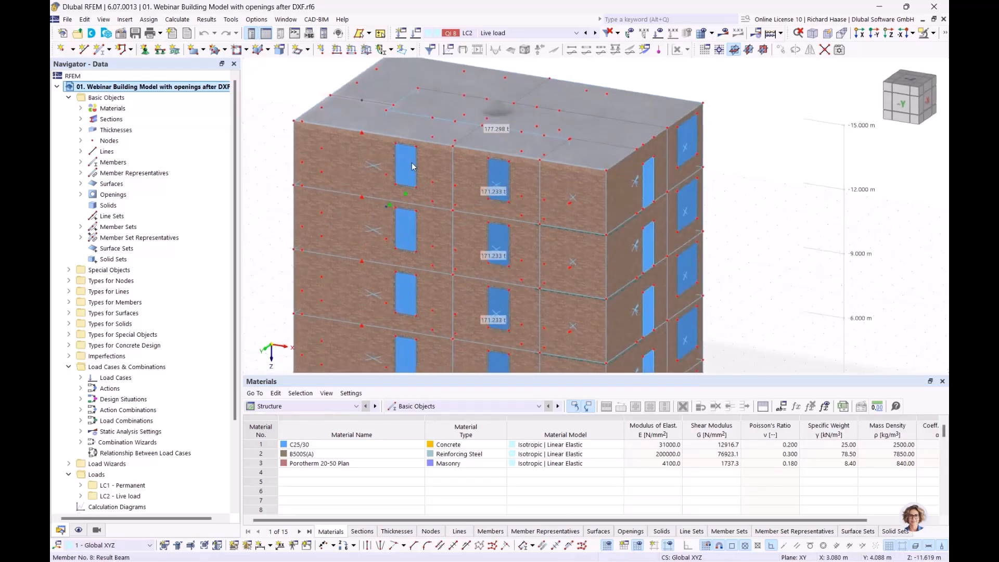
{"action": "scroll", "coordinate": [411, 162], "scroll_direction": "up", "scroll_amount": 3}
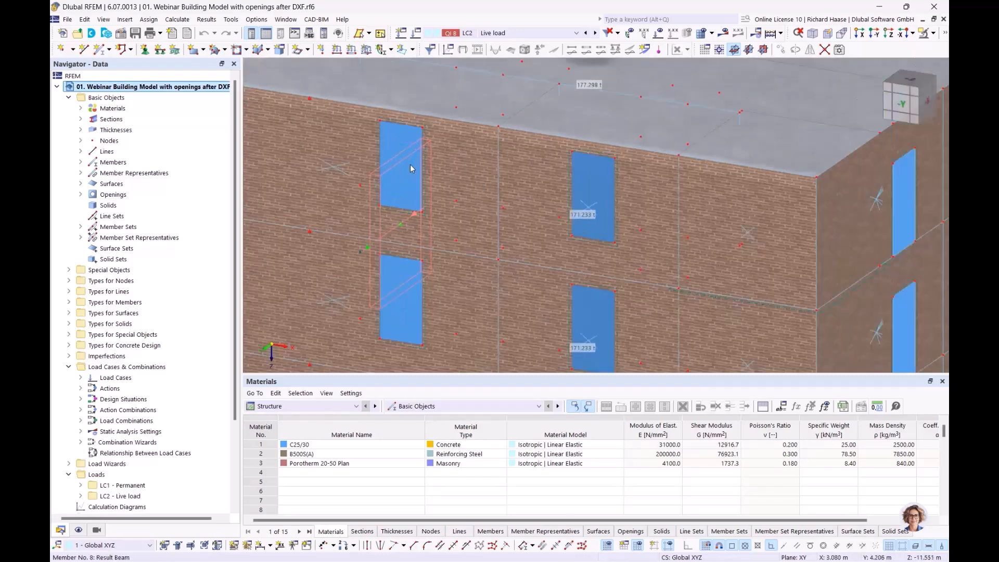
{"action": "double_click", "coordinate": [388, 134]}
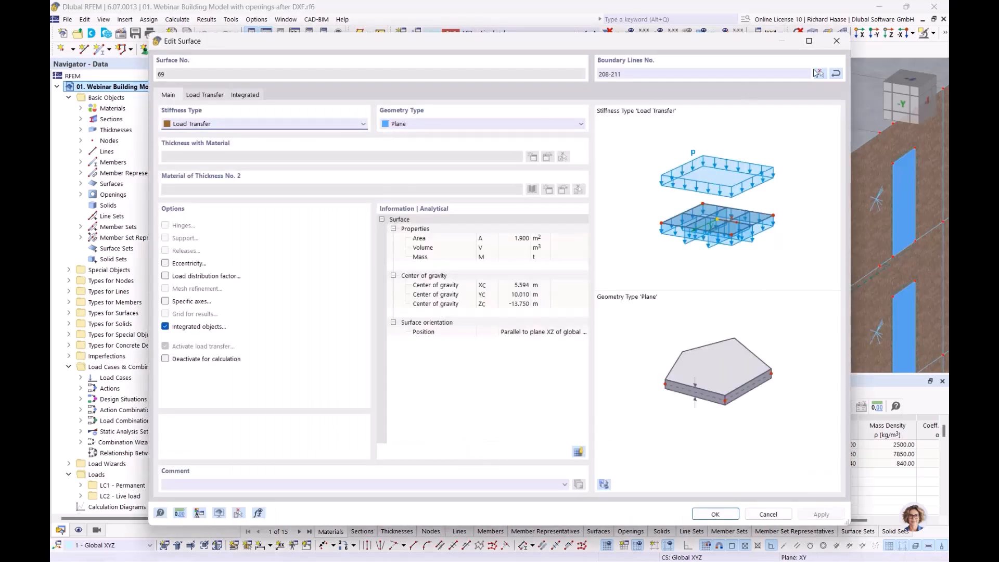
{"action": "left_click", "coordinate": [837, 41]}
{"action": "scroll", "coordinate": [324, 185], "scroll_direction": "down", "scroll_amount": 4}
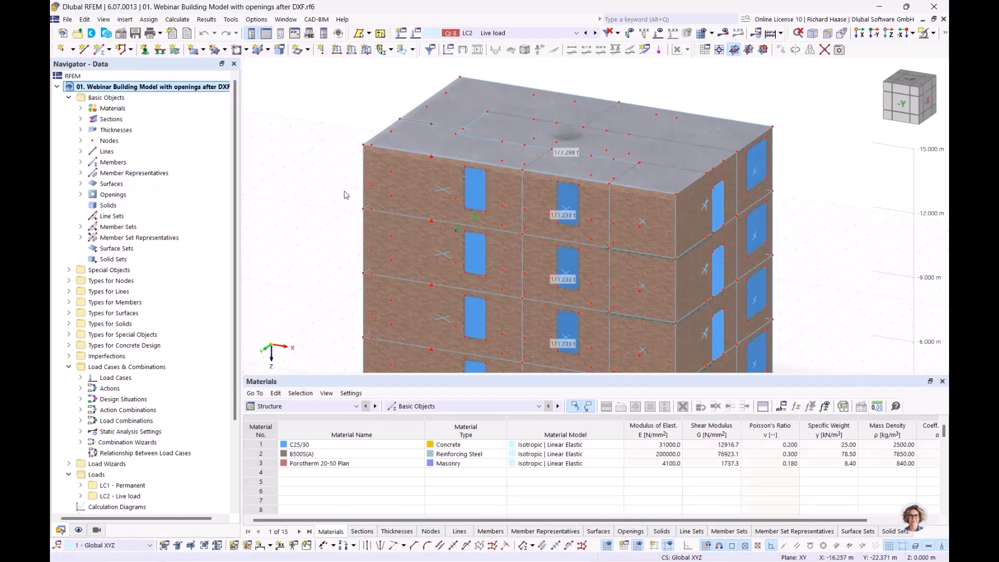
{"action": "middle_click_drag", "start_coordinate": [344, 191], "coordinate": [316, 187], "text": "ctrl"}
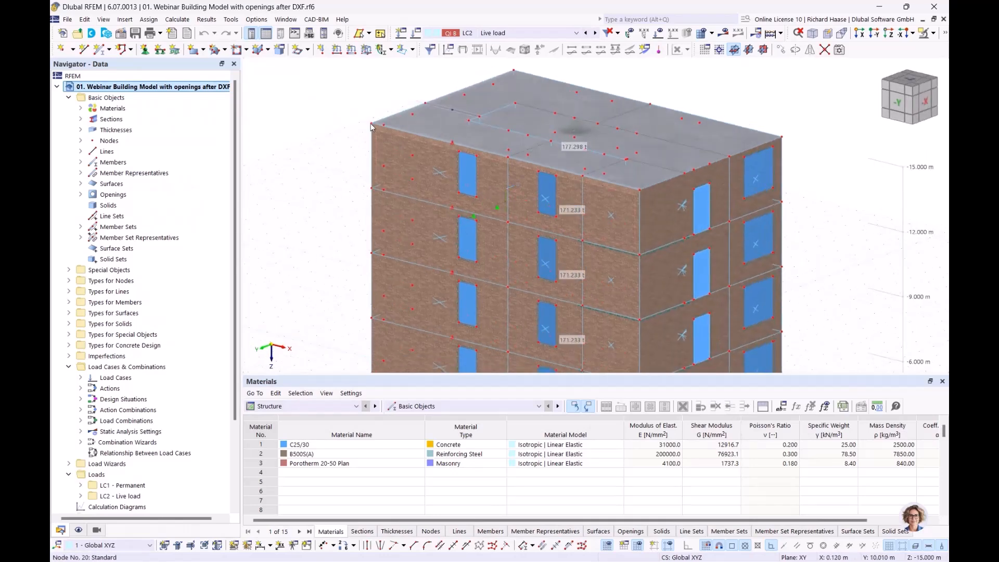
{"action": "mouse_move", "coordinate": [633, 282]}
{"action": "middle_mouse_down"}
{"action": "mouse_move", "coordinate": [644, 241]}
{"action": "mouse_move", "coordinate": [617, 279]}
{"action": "middle_mouse_up"}
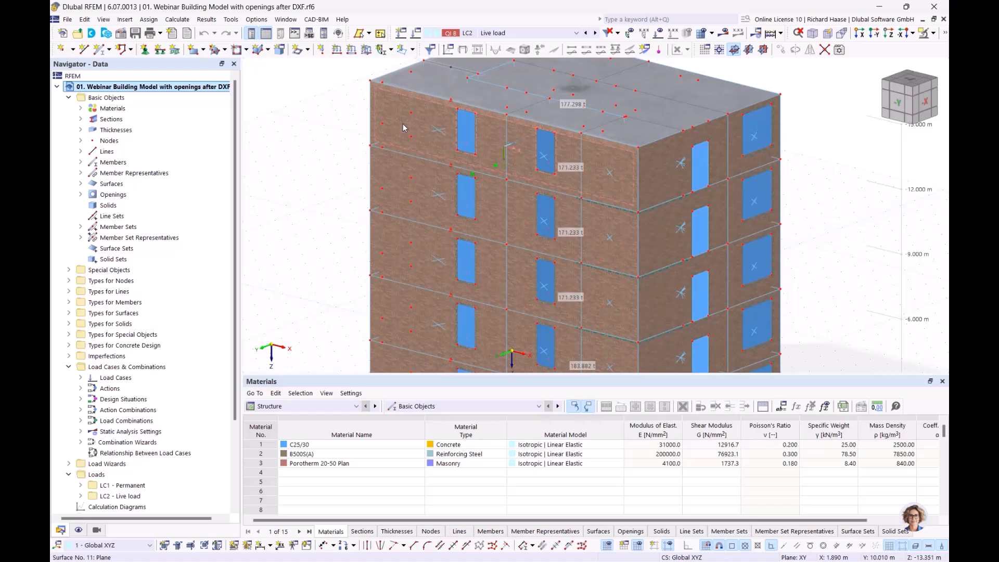
{"action": "mouse_move", "coordinate": [404, 127]}
{"action": "mouse_move", "coordinate": [553, 176]}
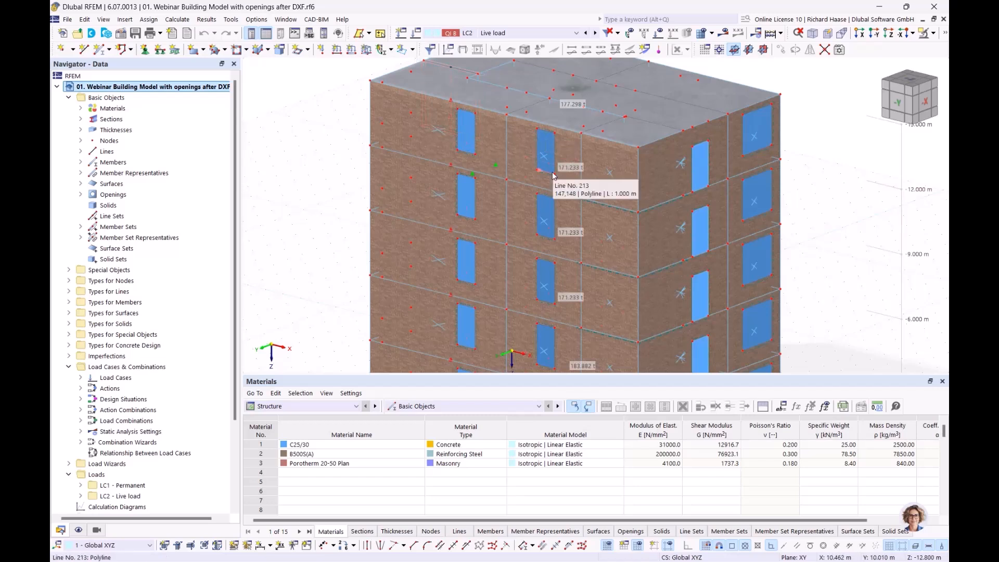
{"action": "mouse_move", "coordinate": [467, 198]}
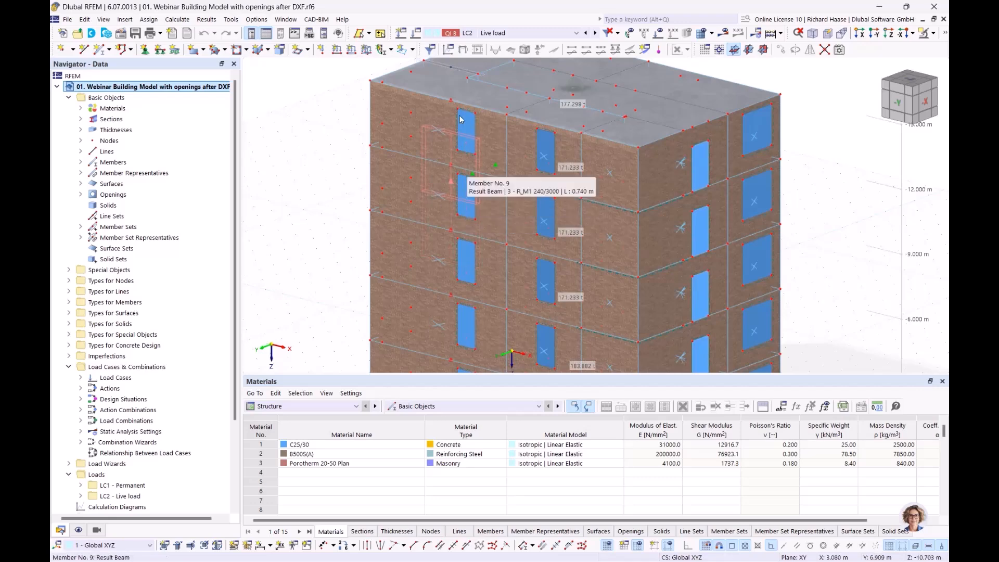
{"action": "scroll", "coordinate": [461, 124], "scroll_direction": "up", "scroll_amount": 3}
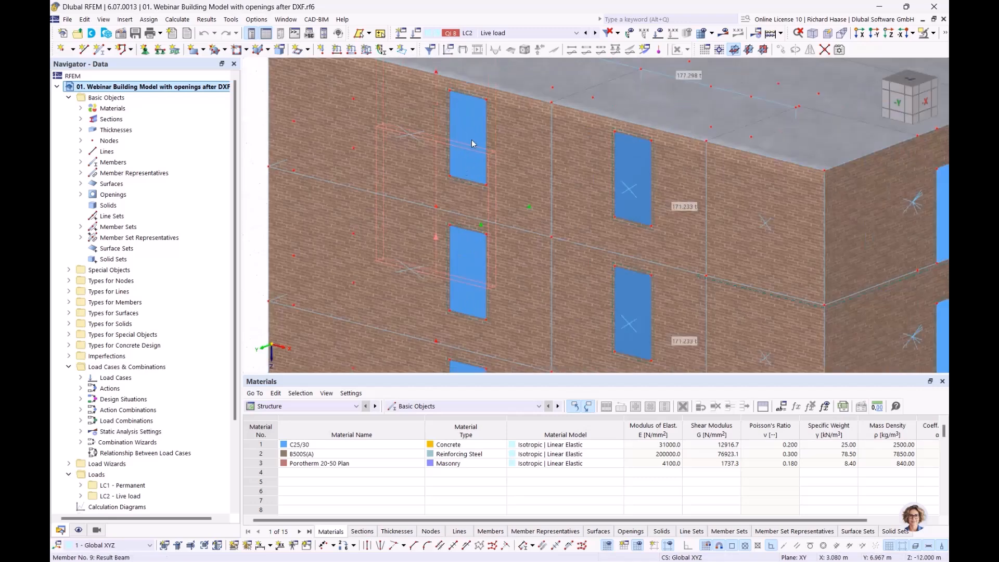
{"action": "scroll", "coordinate": [279, 158], "scroll_direction": "down", "scroll_amount": 3}
{"action": "middle_click_drag", "start_coordinate": [264, 158], "coordinate": [280, 183]}
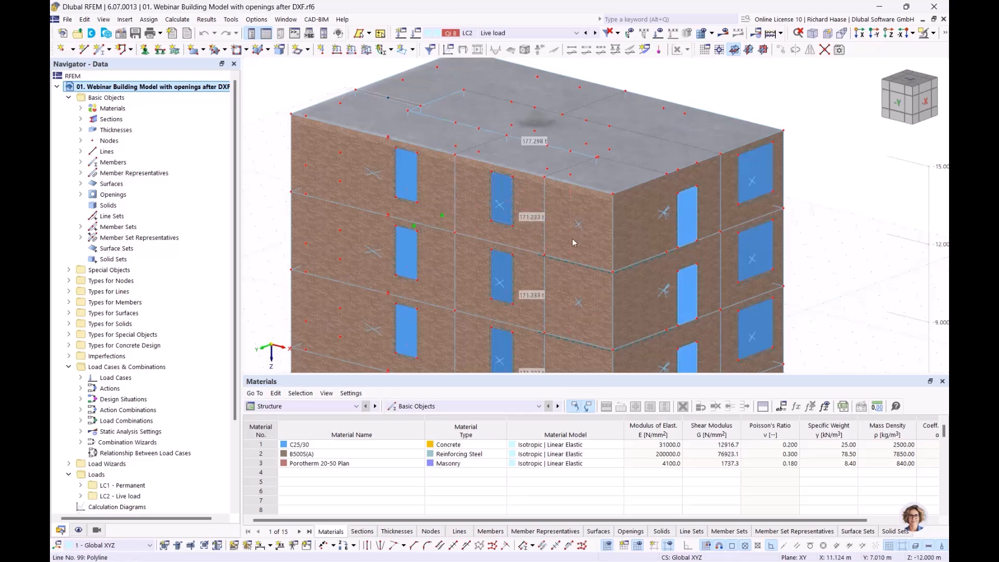
{"action": "scroll", "coordinate": [617, 260], "scroll_direction": "down", "scroll_amount": 2}
{"action": "middle_click_drag", "start_coordinate": [647, 281], "coordinate": [563, 155]}
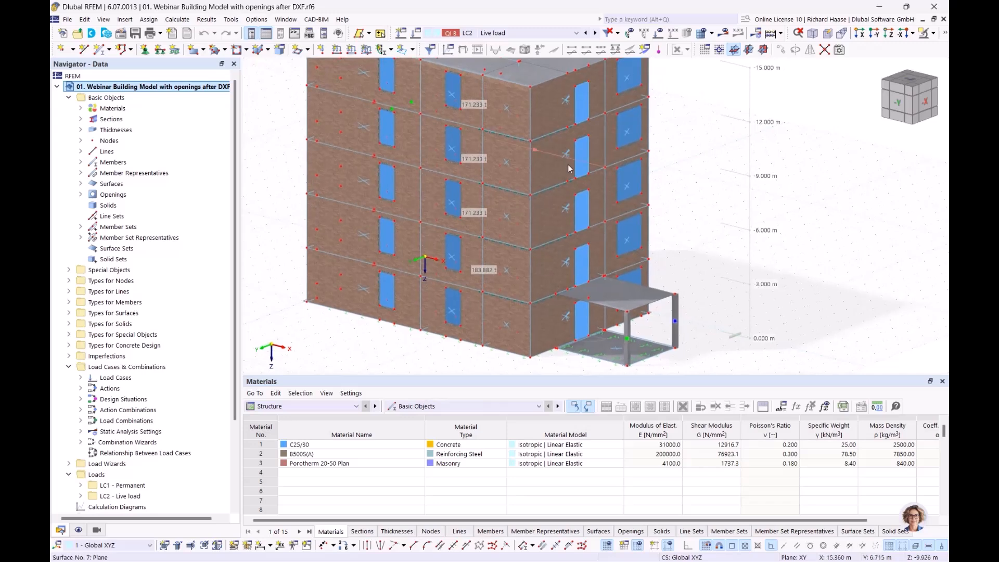
{"action": "middle_click_drag", "start_coordinate": [658, 233], "coordinate": [678, 258], "text": "ctrl"}
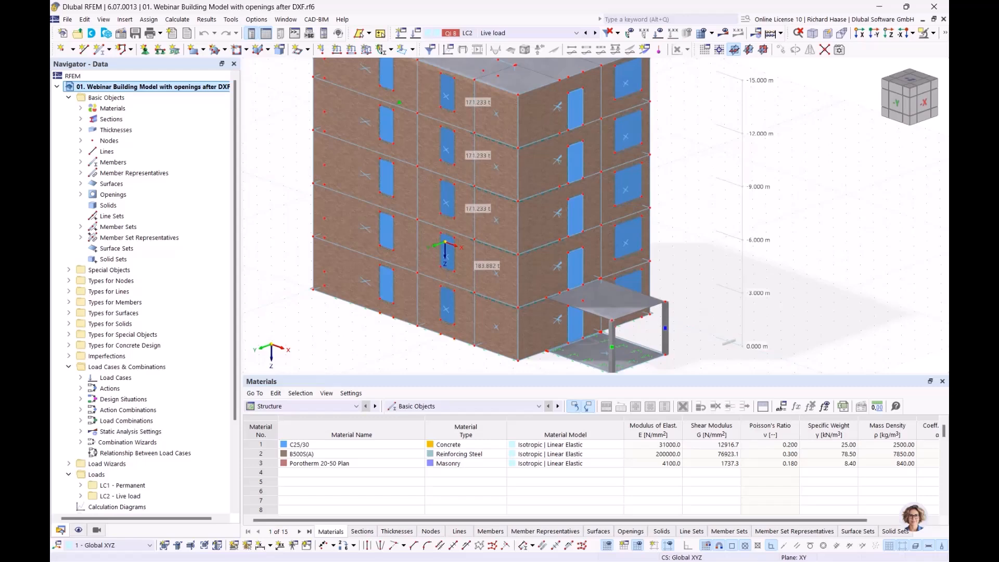
{"action": "scroll", "coordinate": [167, 368], "scroll_direction": "down", "scroll_amount": 2}
{"action": "scroll", "coordinate": [167, 369], "scroll_direction": "down", "scroll_amount": 1}
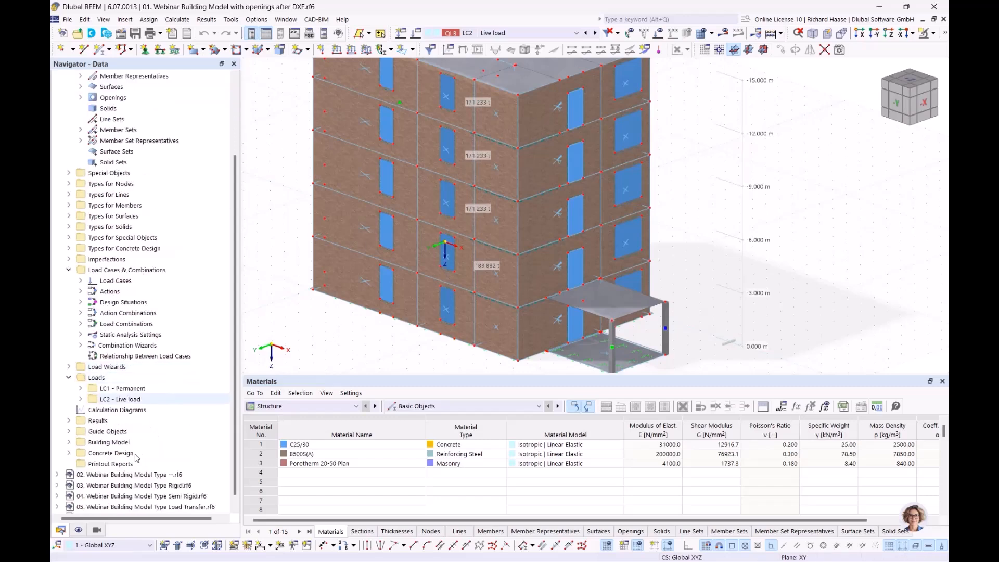
Step: Activate building-story visibility filtering in the Navigator, showing Building Story 4
{"action": "left_click", "coordinate": [97, 532]}
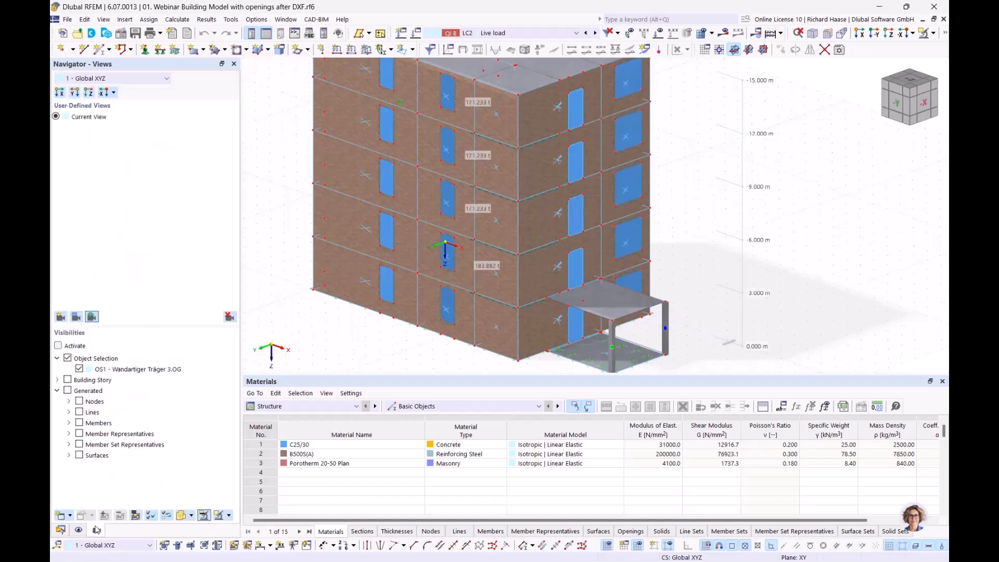
{"action": "left_click", "coordinate": [68, 358]}
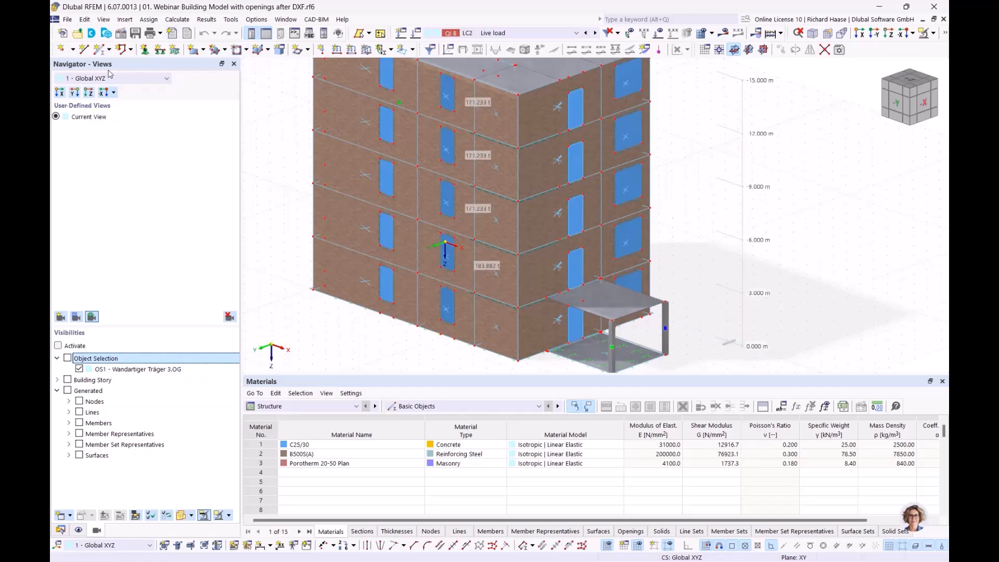
{"action": "left_click", "coordinate": [92, 381]}
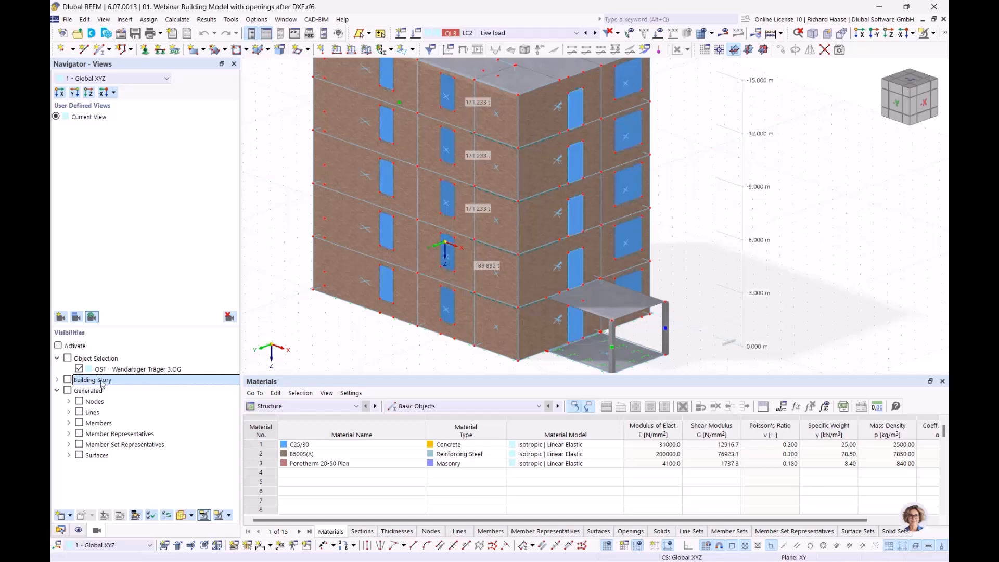
{"action": "left_click", "coordinate": [57, 345]}
{"action": "left_click", "coordinate": [57, 380]}
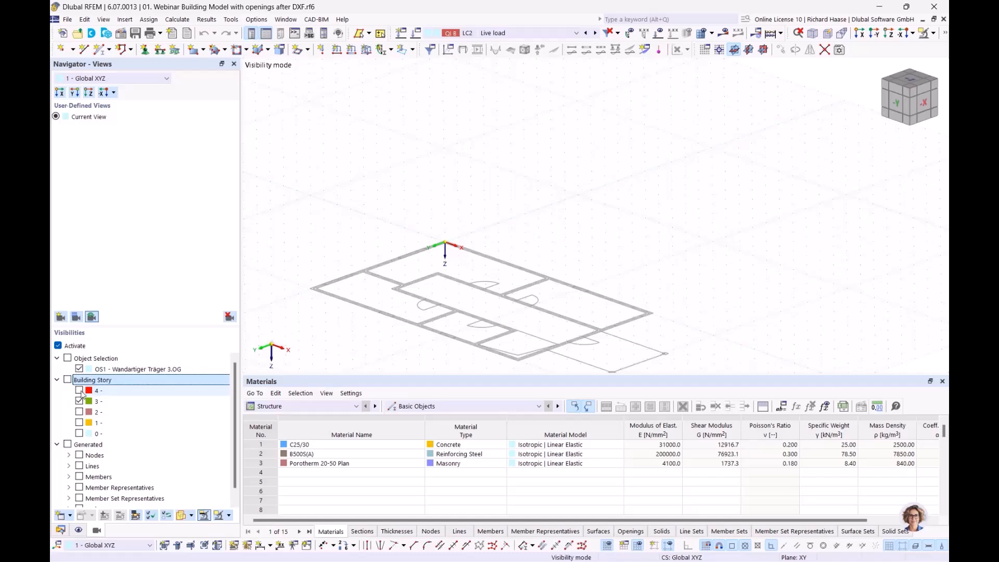
{"action": "left_click", "coordinate": [79, 390]}
{"action": "scroll", "coordinate": [519, 237], "scroll_direction": "down", "scroll_amount": 3}
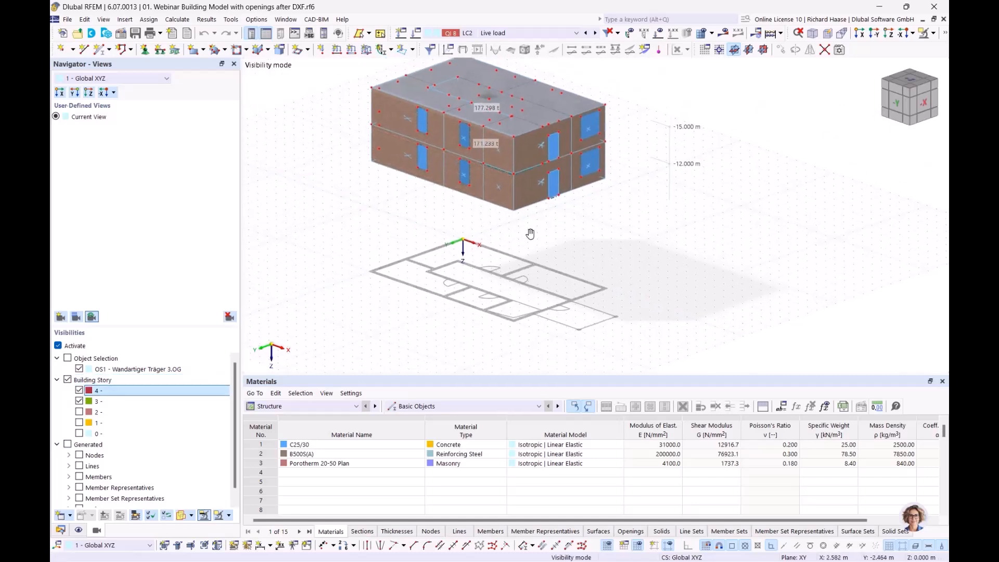
{"action": "middle_click_drag", "start_coordinate": [519, 238], "coordinate": [541, 232]}
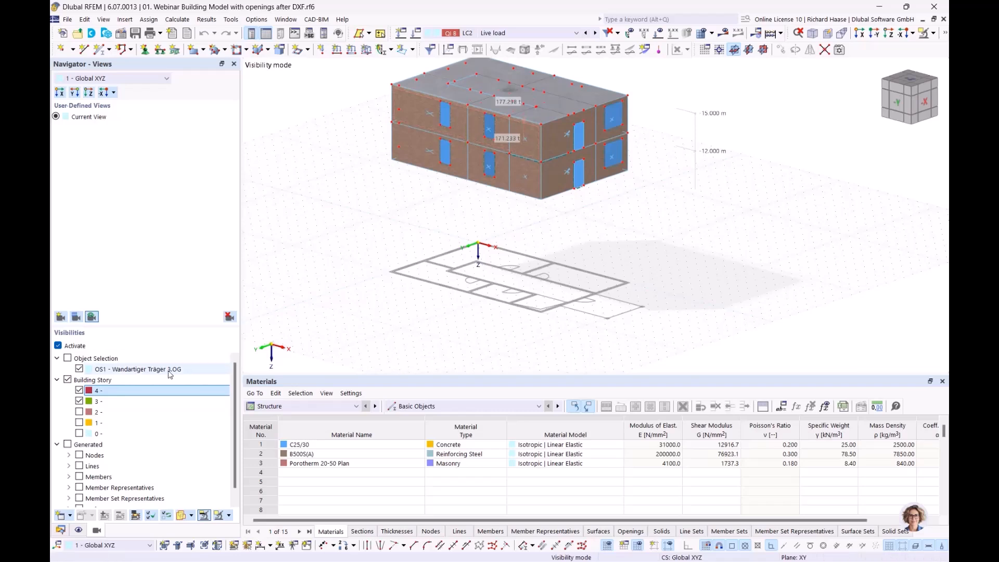
Step: Display stories 3, 2, 1 and 0 in turn, then deactivate filtering to show all stories
{"action": "left_click", "coordinate": [79, 401]}
{"action": "left_click", "coordinate": [79, 412]}
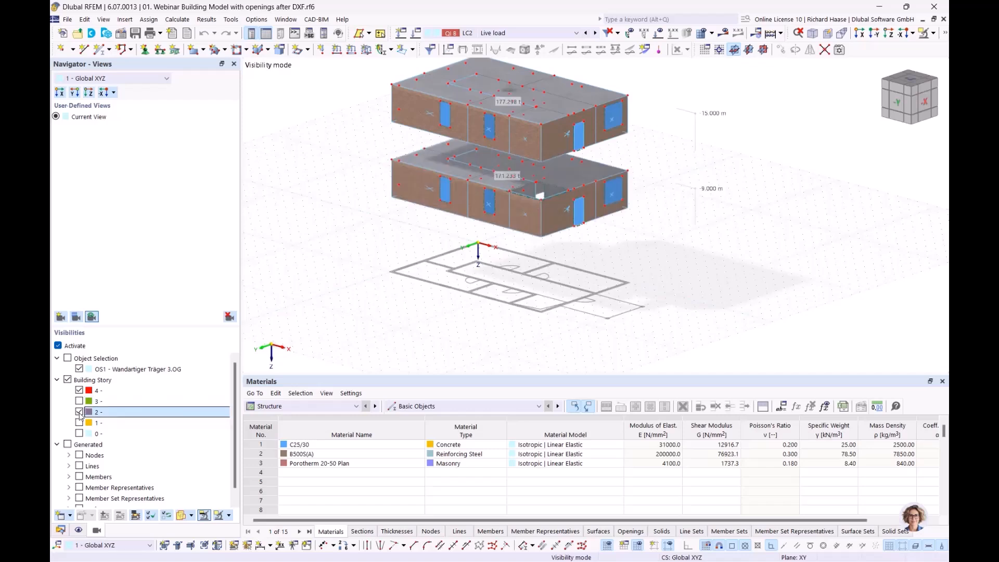
{"action": "left_click", "coordinate": [79, 412]}
{"action": "left_click", "coordinate": [79, 423]}
{"action": "left_click", "coordinate": [80, 422]}
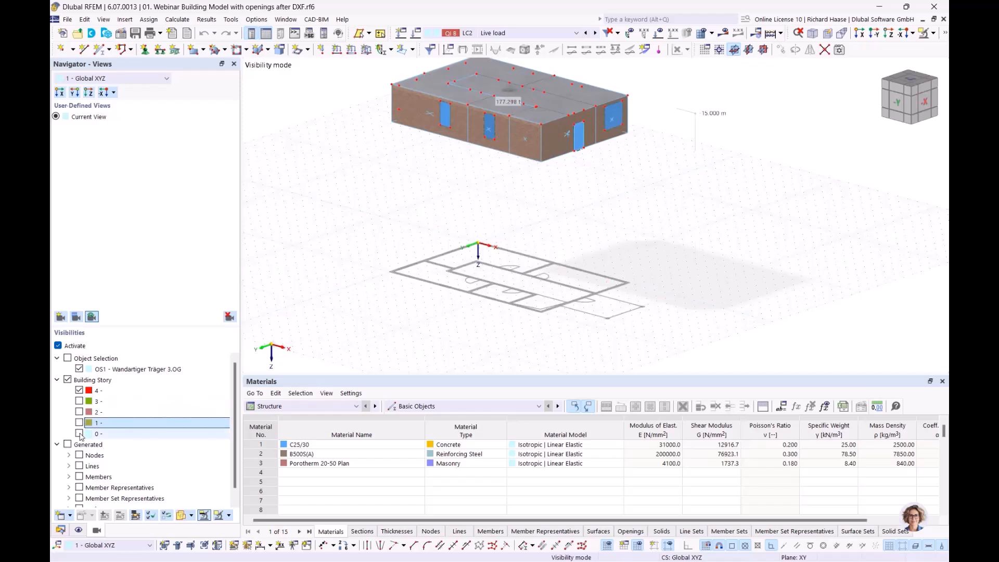
{"action": "left_click", "coordinate": [79, 434]}
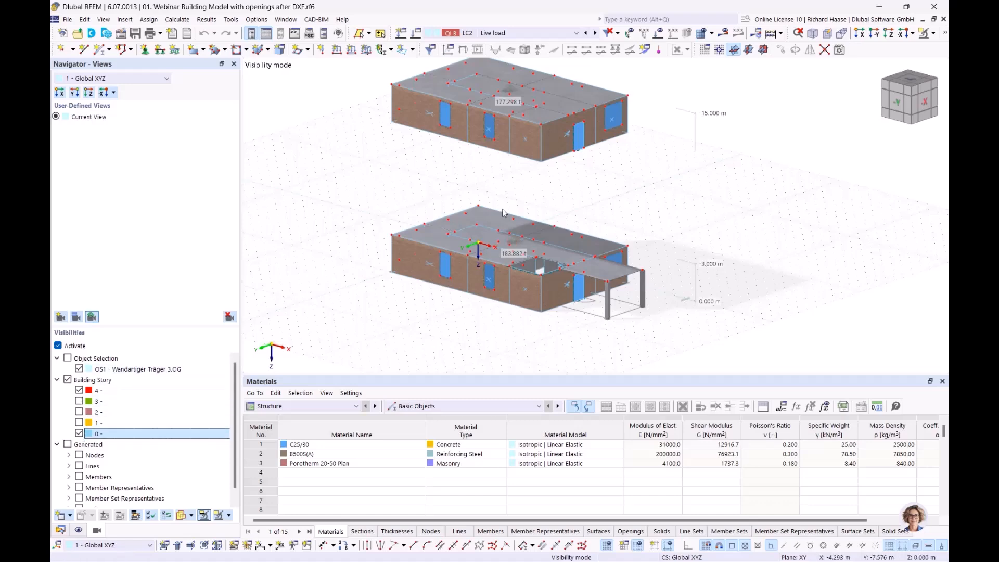
{"action": "middle_click_drag", "start_coordinate": [566, 282], "coordinate": [592, 271], "text": "ctrl"}
{"action": "left_click", "coordinate": [57, 345]}
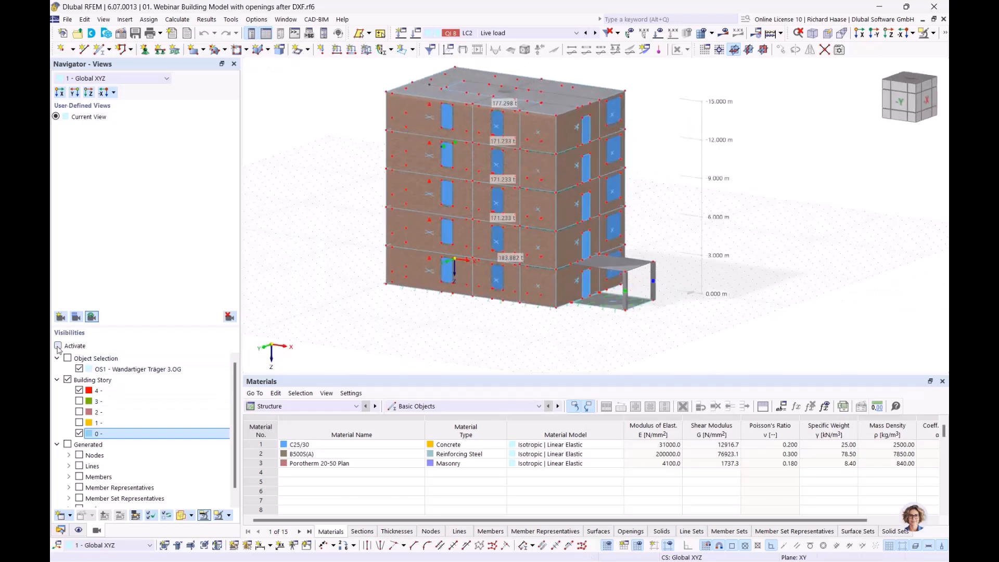
{"action": "left_click", "coordinate": [933, 34]}
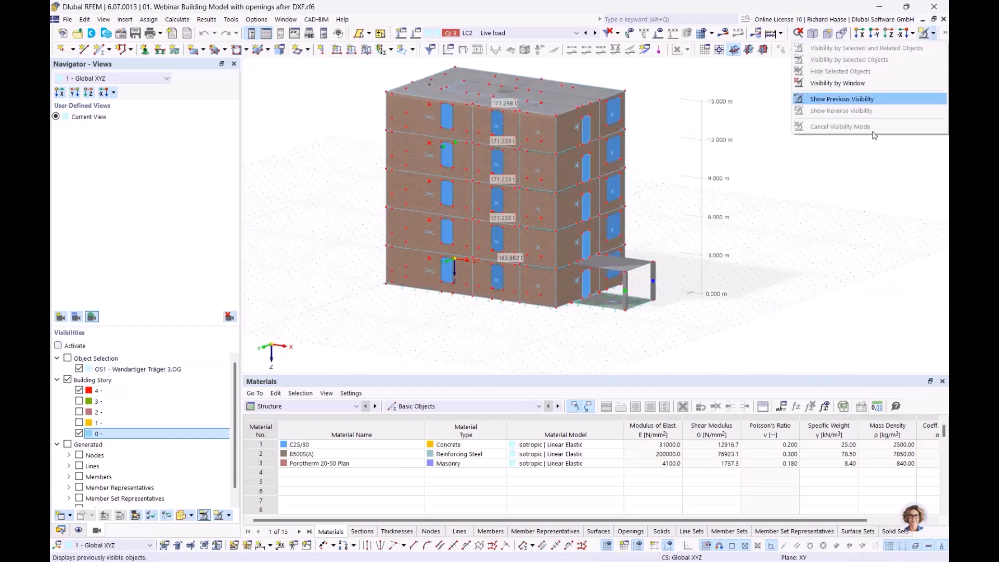
{"action": "left_click", "coordinate": [828, 272]}
{"action": "middle_click_drag", "start_coordinate": [827, 271], "coordinate": [811, 280], "text": "ctrl"}
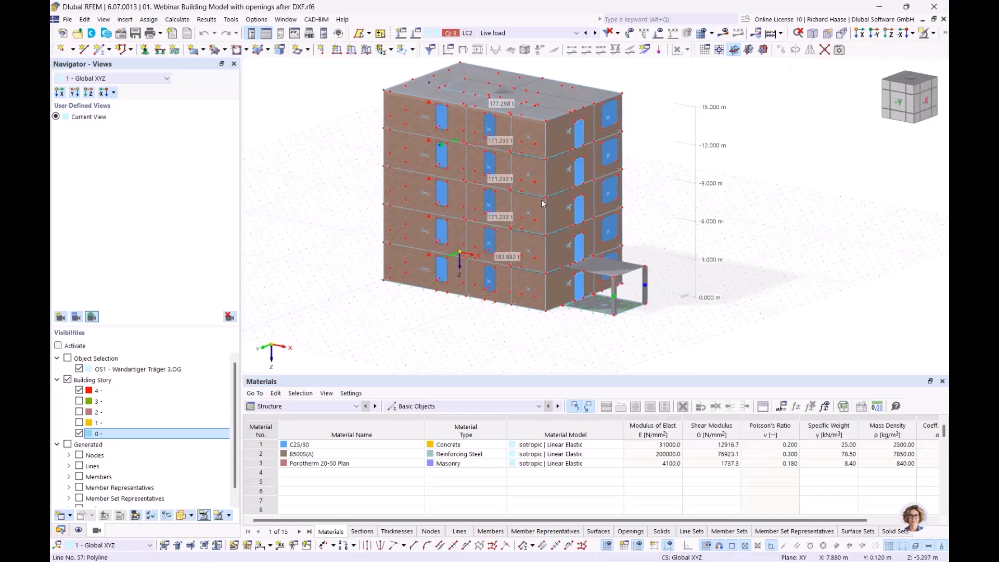
Step: Turn the view to the -X face and window-select the left-edge wall between 9 m and 12 m
{"action": "scroll", "coordinate": [527, 168], "scroll_direction": "up", "scroll_amount": 3}
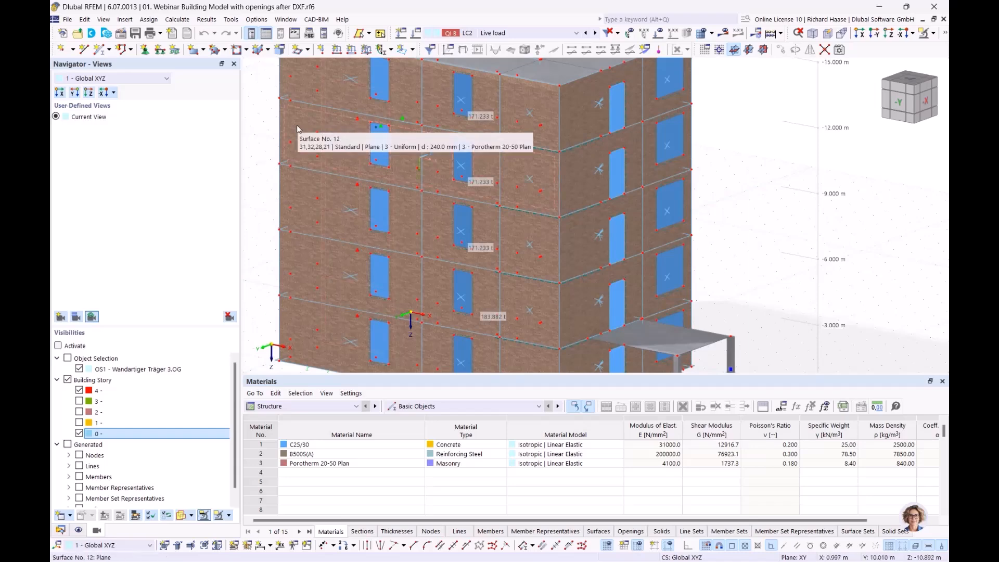
{"action": "middle_click_drag", "start_coordinate": [357, 143], "coordinate": [357, 191]}
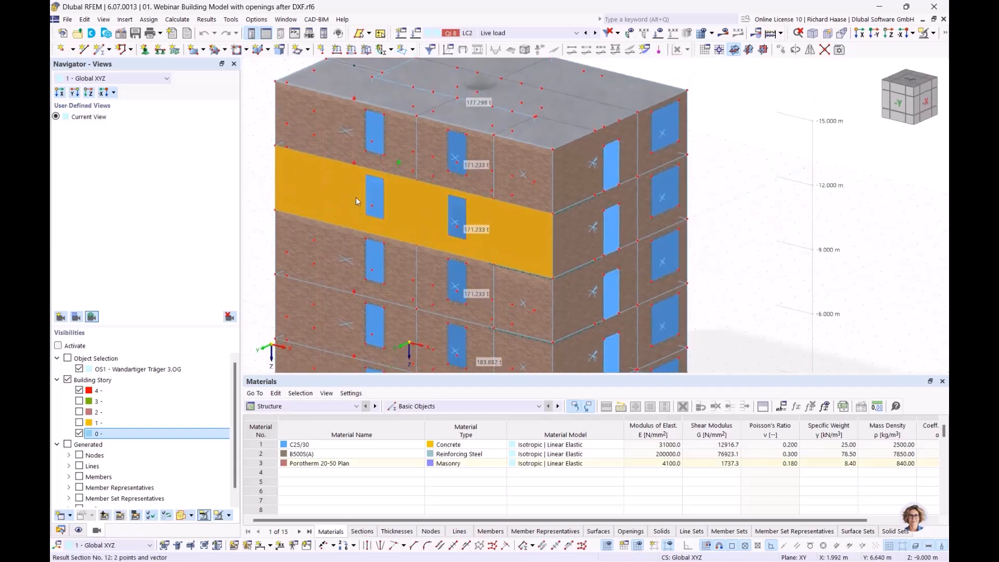
{"action": "scroll", "coordinate": [321, 189], "scroll_direction": "up", "scroll_amount": 2}
{"action": "scroll", "coordinate": [356, 190], "scroll_direction": "down", "scroll_amount": 1}
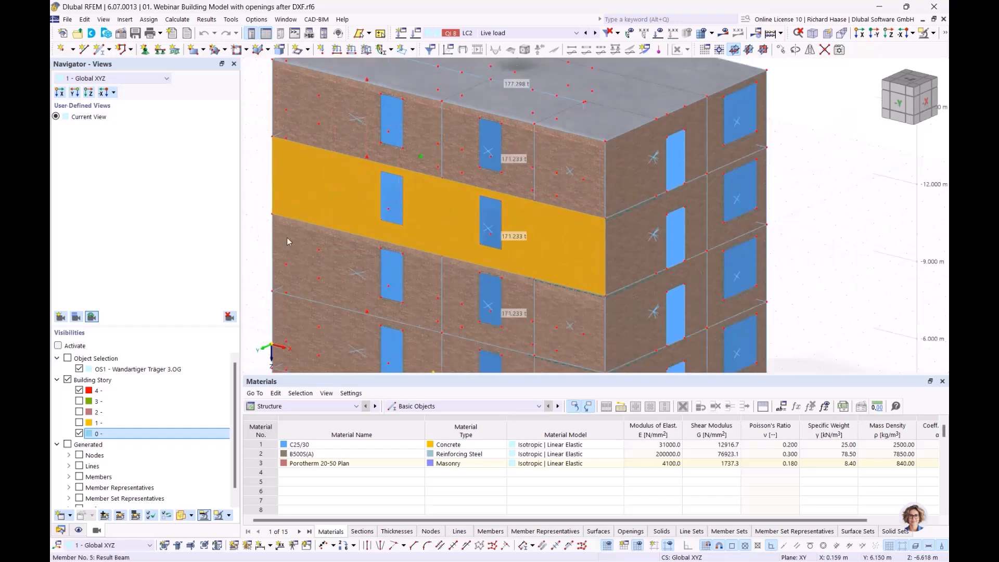
{"action": "left_click", "coordinate": [253, 179]}
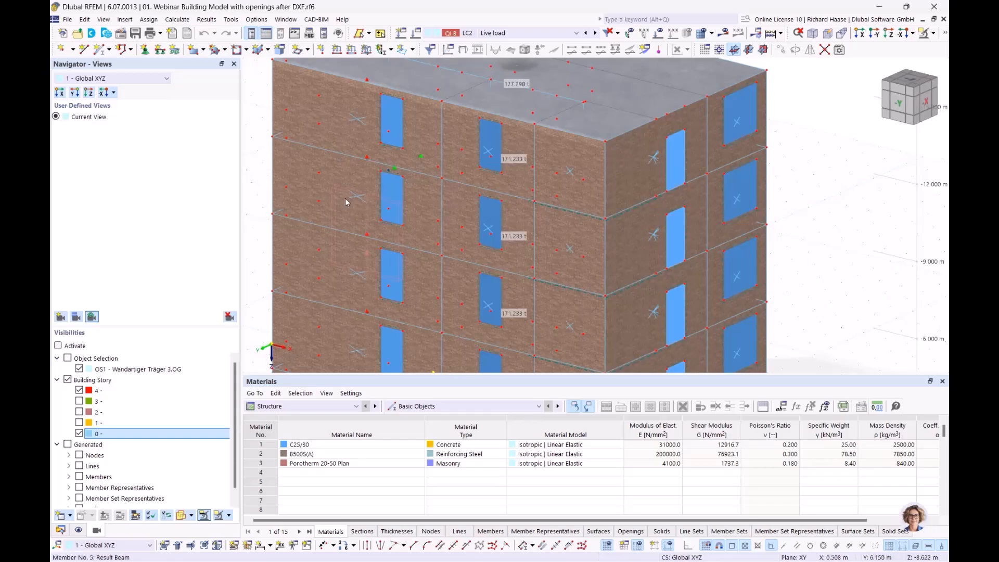
{"action": "scroll", "coordinate": [357, 195], "scroll_direction": "up", "scroll_amount": 3}
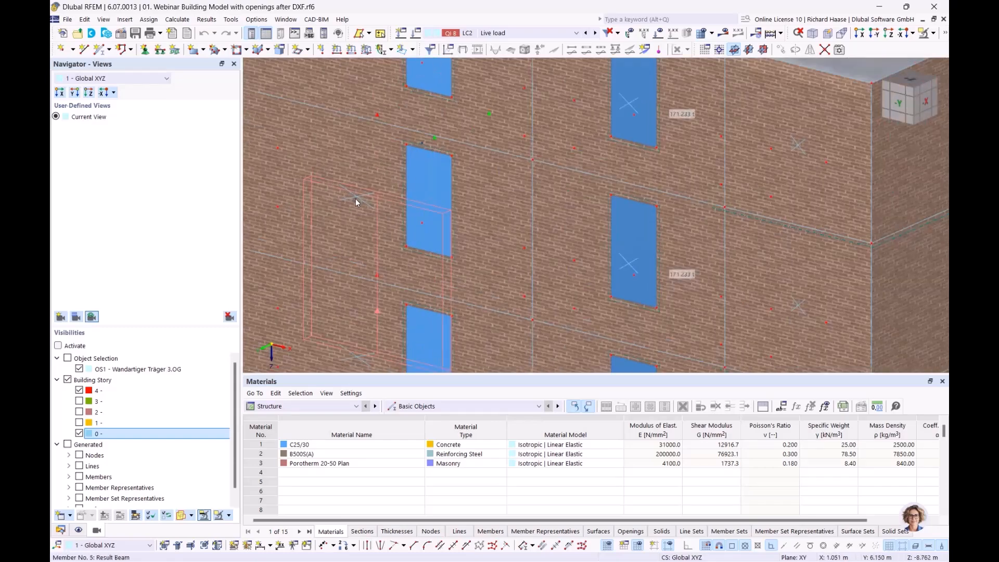
{"action": "scroll", "coordinate": [372, 204], "scroll_direction": "down", "scroll_amount": 6}
{"action": "middle_click_drag", "start_coordinate": [341, 201], "coordinate": [246, 173], "text": "ctrl"}
{"action": "middle_click_drag", "start_coordinate": [379, 192], "coordinate": [368, 186], "text": "ctrl"}
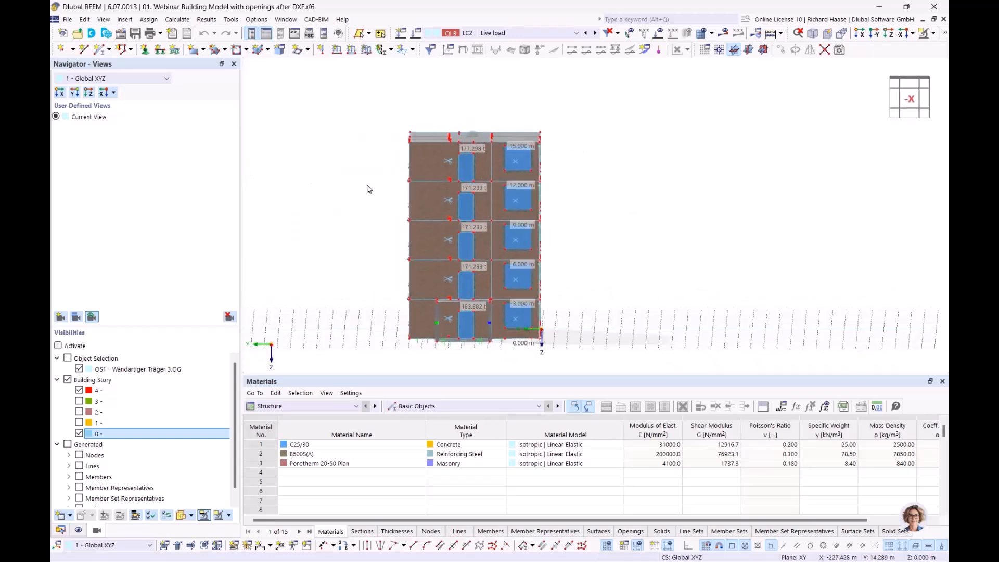
{"action": "scroll", "coordinate": [380, 190], "scroll_direction": "up", "scroll_amount": 3}
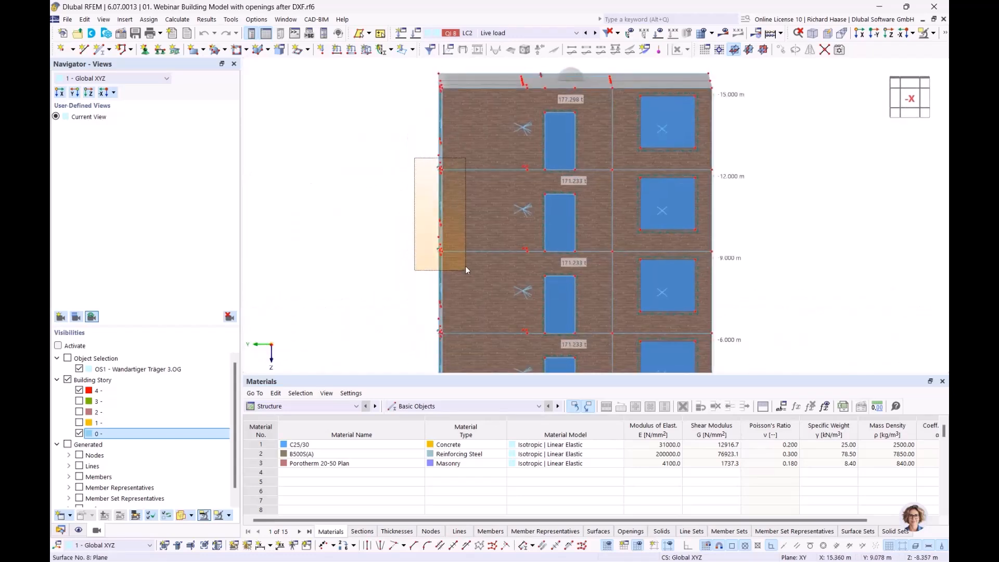
{"action": "middle_click_drag", "start_coordinate": [509, 270], "coordinate": [547, 276], "text": "ctrl"}
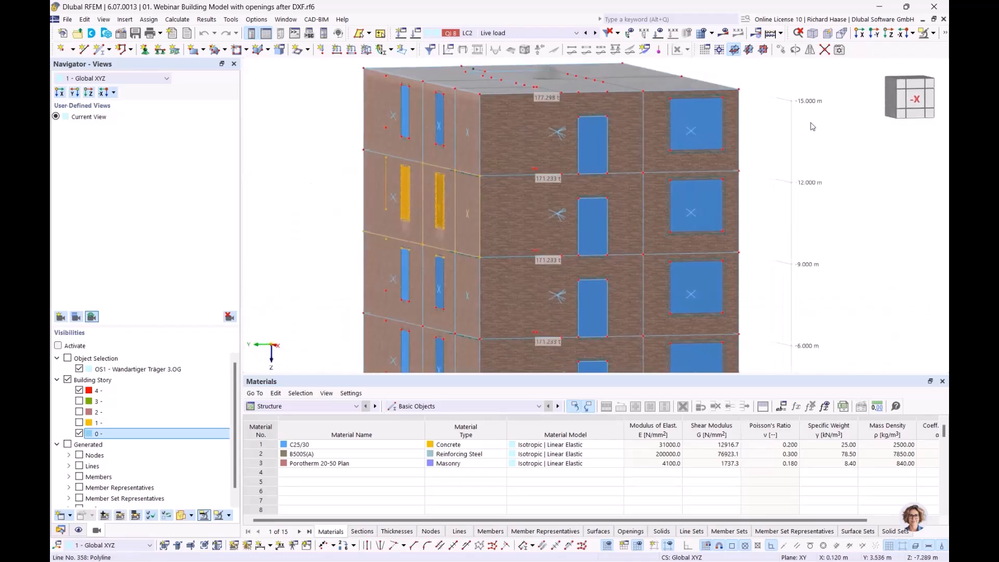
Step: Select the third-storey -X wall and apply Visibility by Selected Objects, then deselect it
{"action": "left_click", "coordinate": [924, 33]}
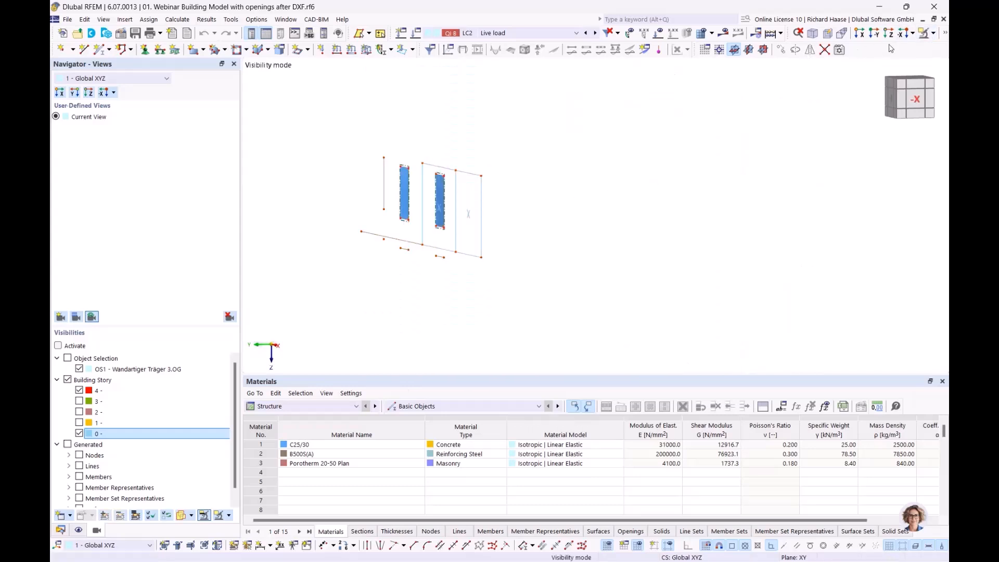
{"action": "left_click", "coordinate": [935, 33]}
{"action": "left_click", "coordinate": [853, 127]}
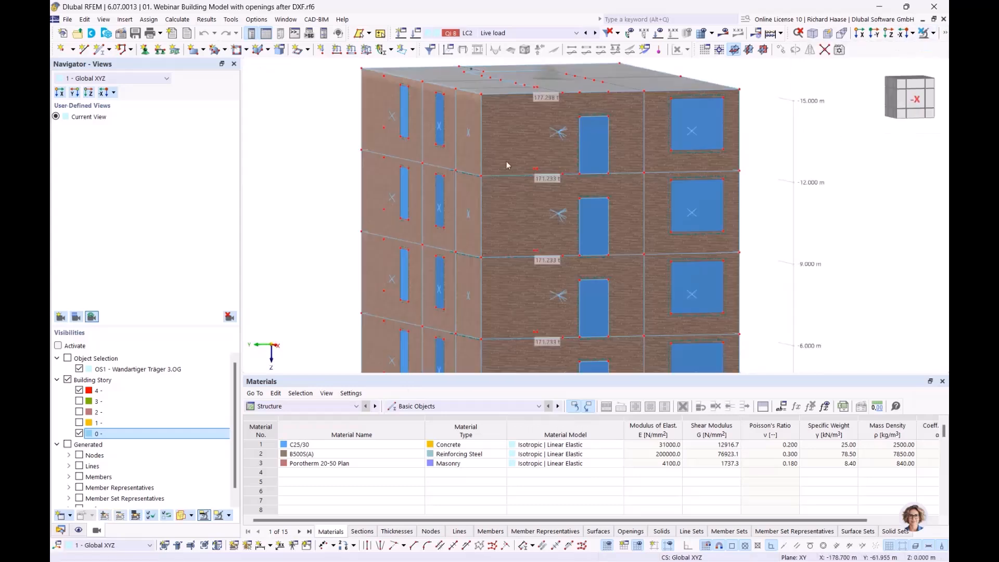
{"action": "left_click_drag", "start_coordinate": [407, 151], "coordinate": [489, 269]}
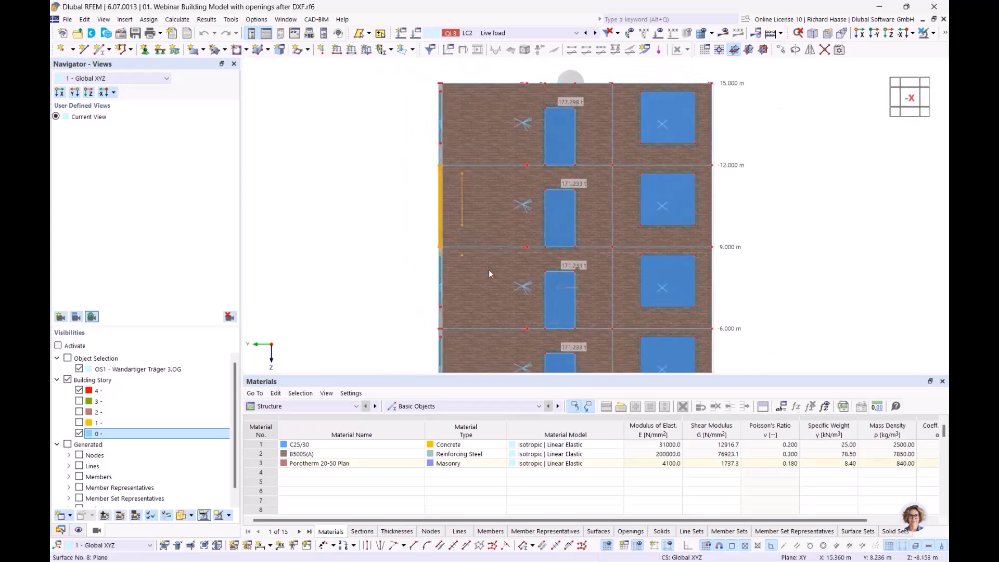
{"action": "left_click", "coordinate": [934, 35]}
{"action": "left_click", "coordinate": [853, 43]}
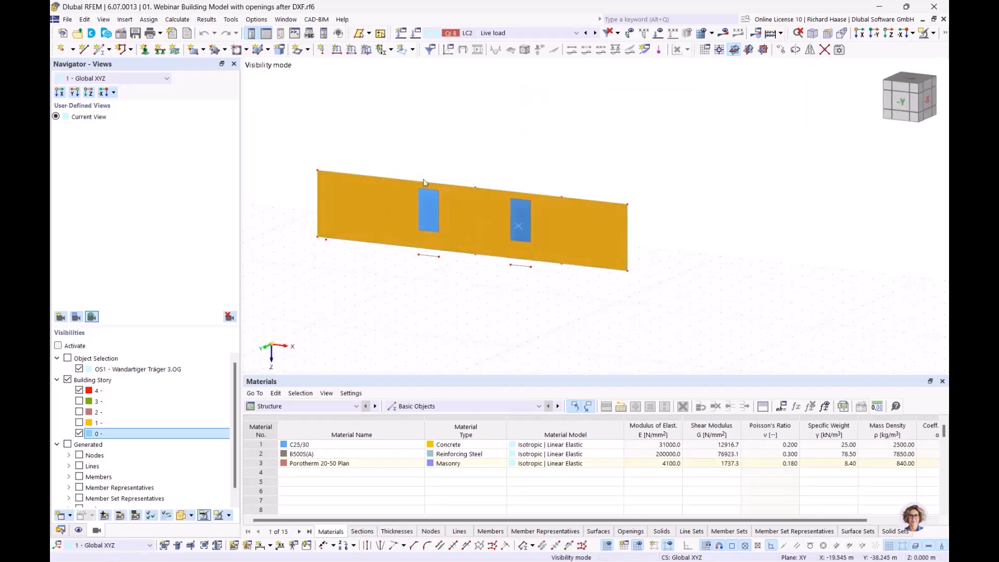
{"action": "left_click", "coordinate": [406, 265]}
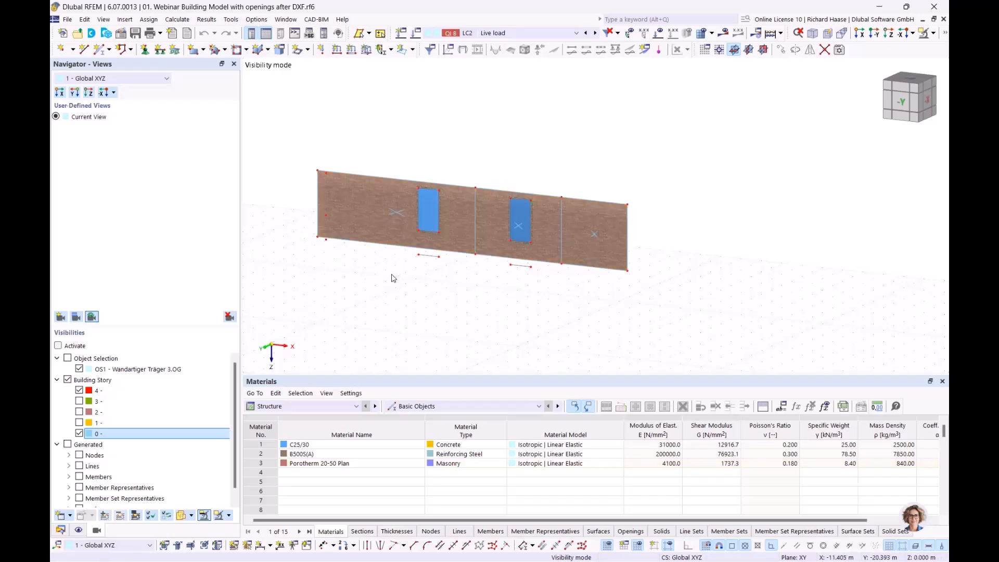
Step: Review surface cell 52's area and mass in Edit Surface Cell, then select wall surface 12
{"action": "mouse_move", "coordinate": [397, 213]}
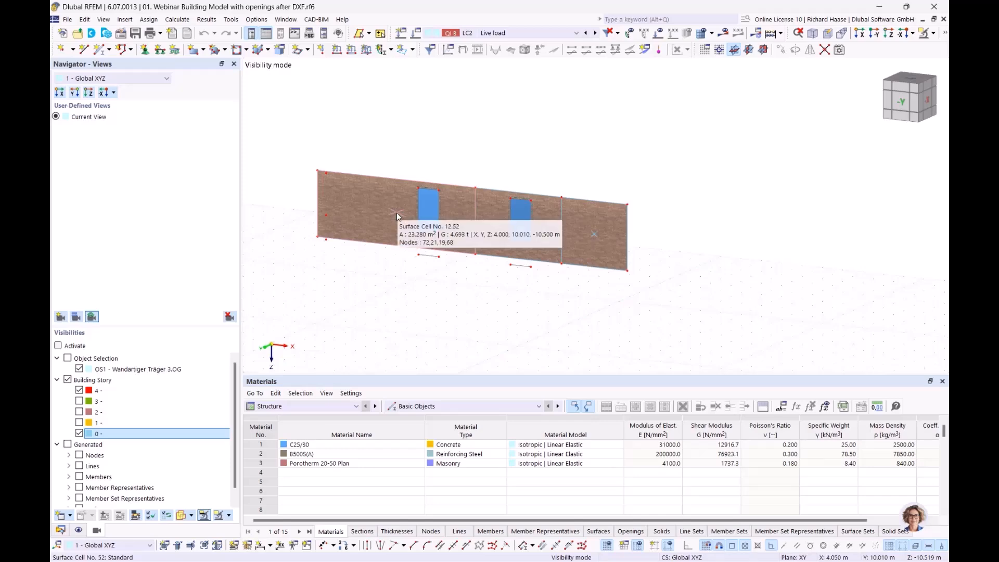
{"action": "mouse_move", "coordinate": [520, 227]}
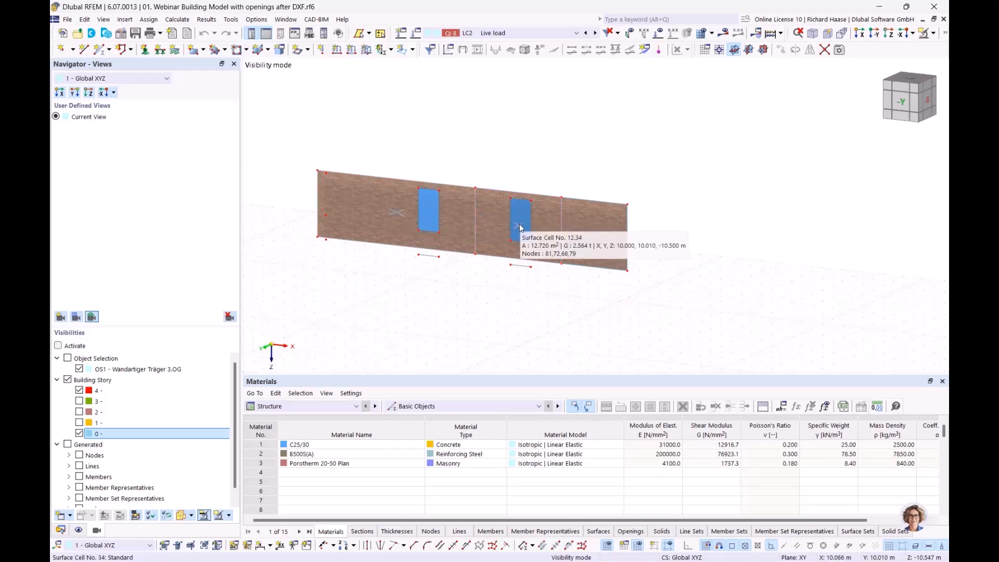
{"action": "double_click", "coordinate": [397, 212]}
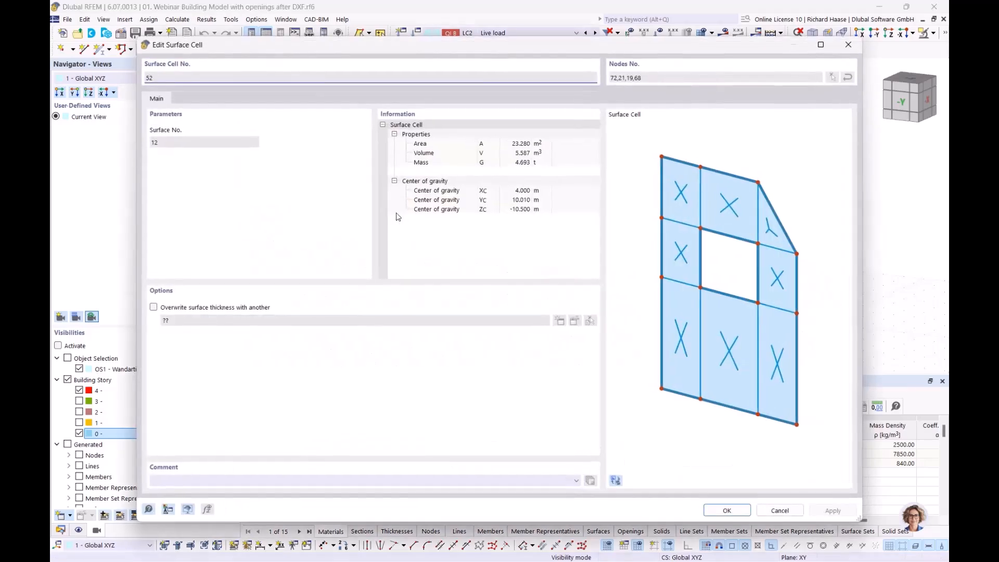
{"action": "left_click_drag", "start_coordinate": [245, 59], "coordinate": [314, 276]}
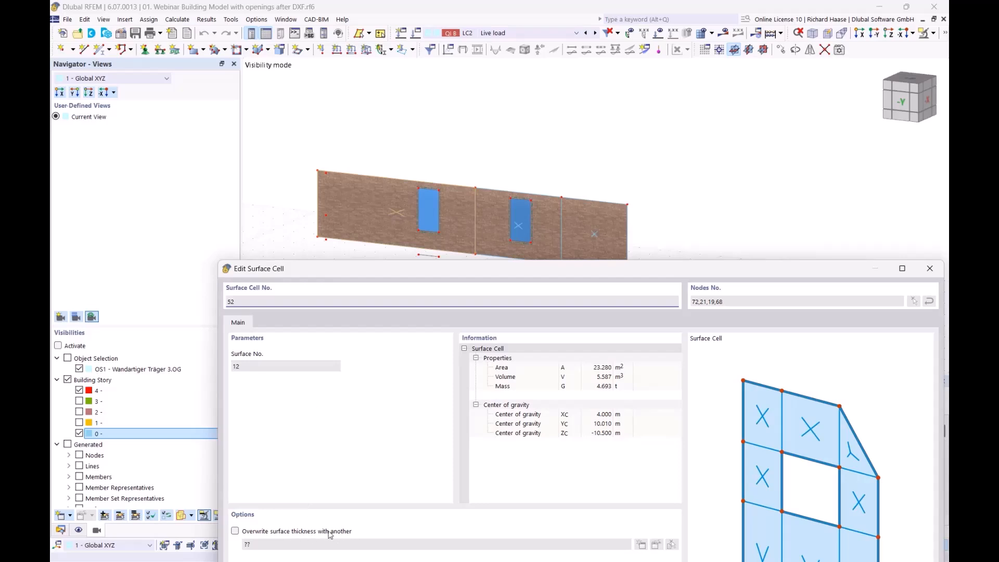
{"action": "left_click_drag", "start_coordinate": [470, 272], "coordinate": [439, 290]}
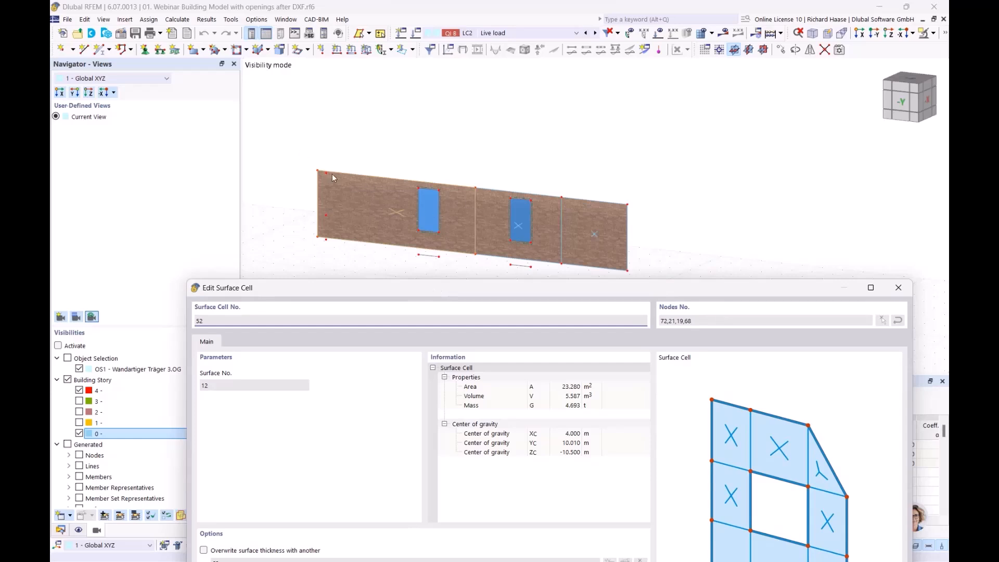
{"action": "left_click_drag", "start_coordinate": [422, 297], "coordinate": [411, 241]}
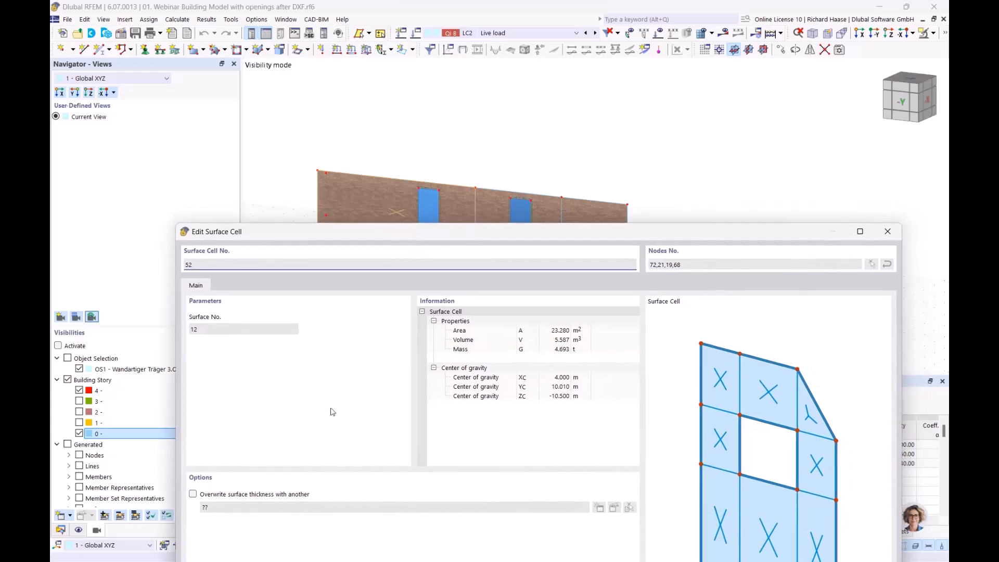
{"action": "left_click_drag", "start_coordinate": [494, 232], "coordinate": [441, 250]}
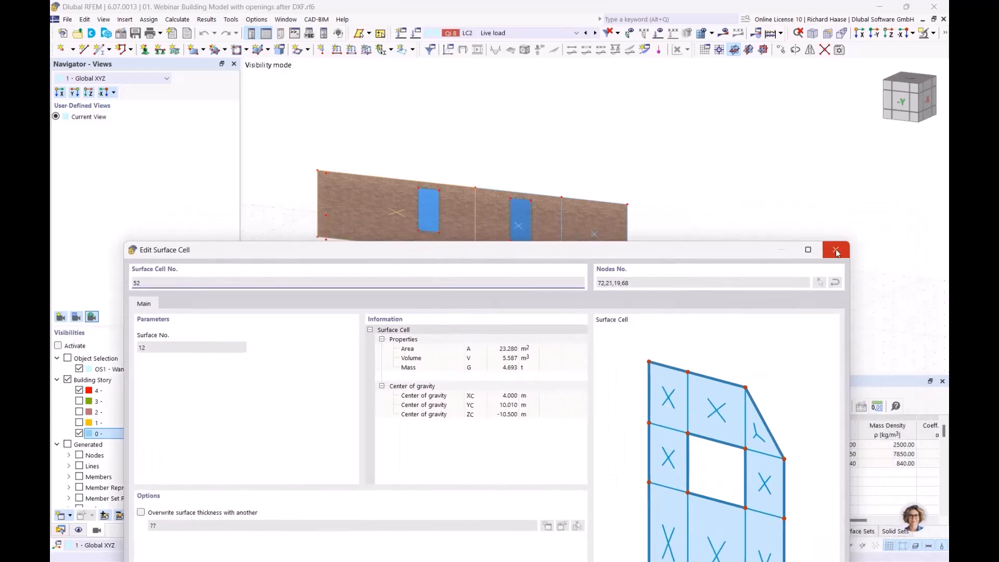
{"action": "left_click", "coordinate": [843, 254]}
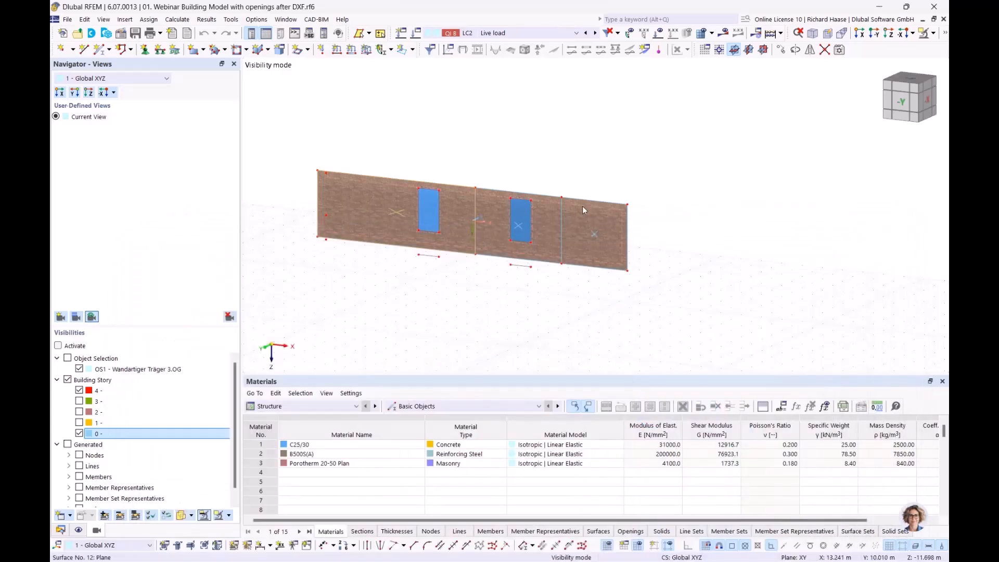
{"action": "left_click", "coordinate": [578, 221]}
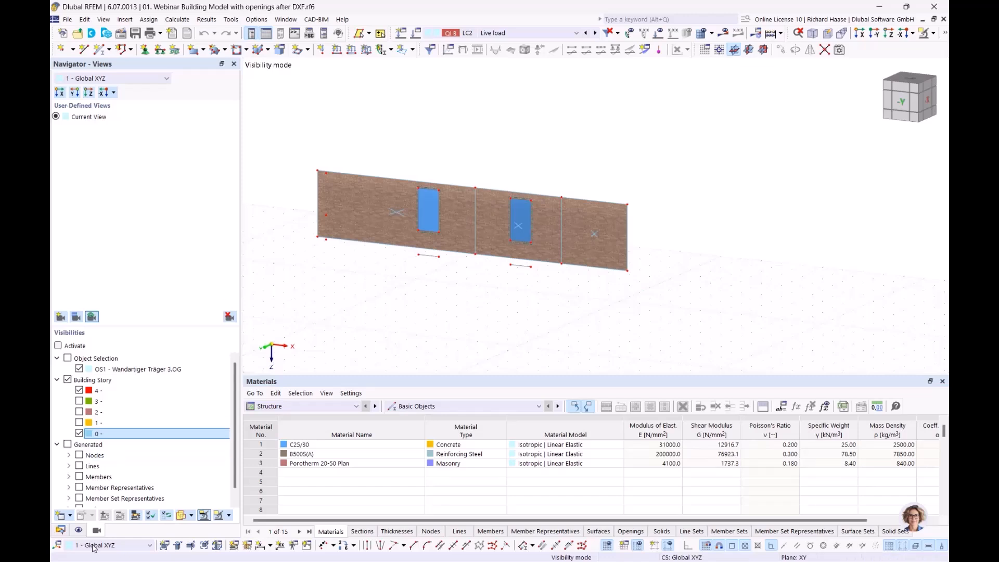
Step: Switch the Navigator to Data and cancel Visibility Mode so the full building reappears
{"action": "left_click", "coordinate": [60, 530]}
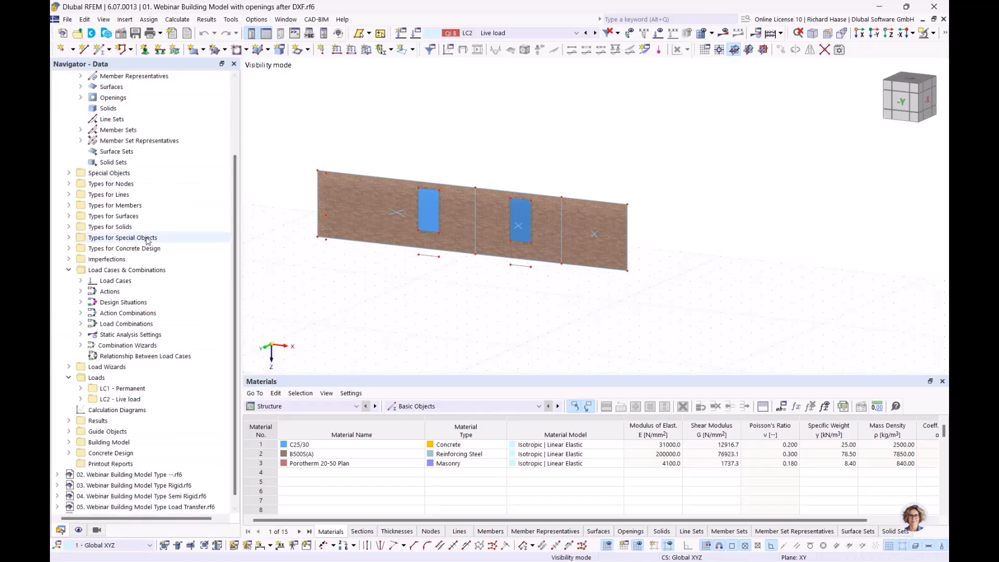
{"action": "left_click", "coordinate": [68, 216]}
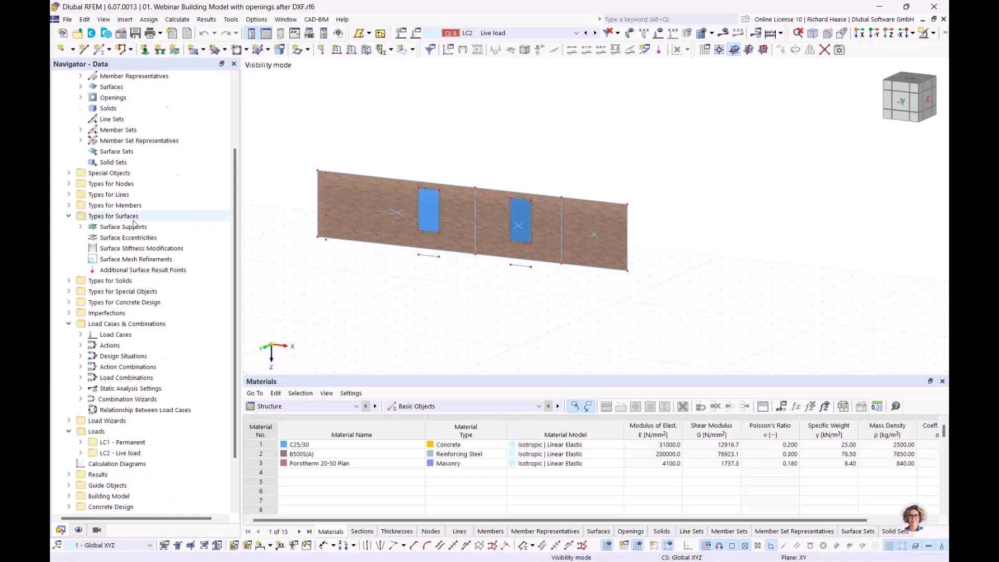
{"action": "scroll", "coordinate": [135, 223], "scroll_direction": "up", "scroll_amount": 3}
{"action": "left_click", "coordinate": [126, 249]}
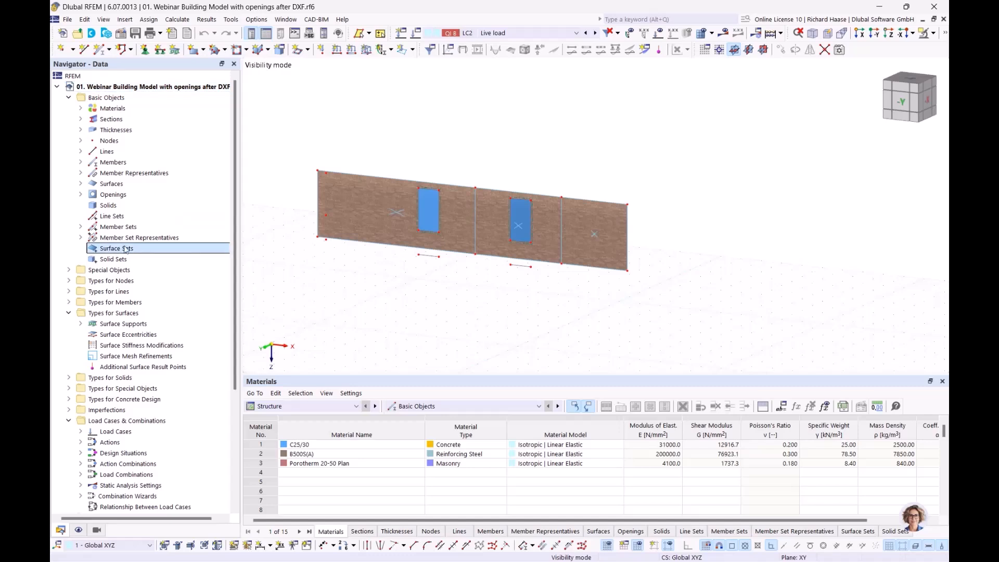
{"action": "left_click", "coordinate": [352, 188]}
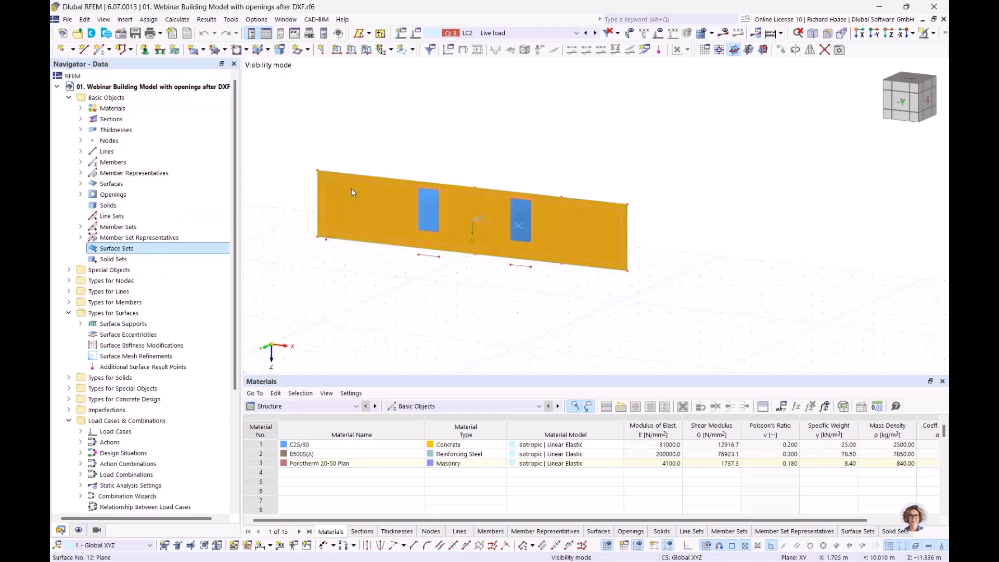
{"action": "left_click", "coordinate": [450, 289]}
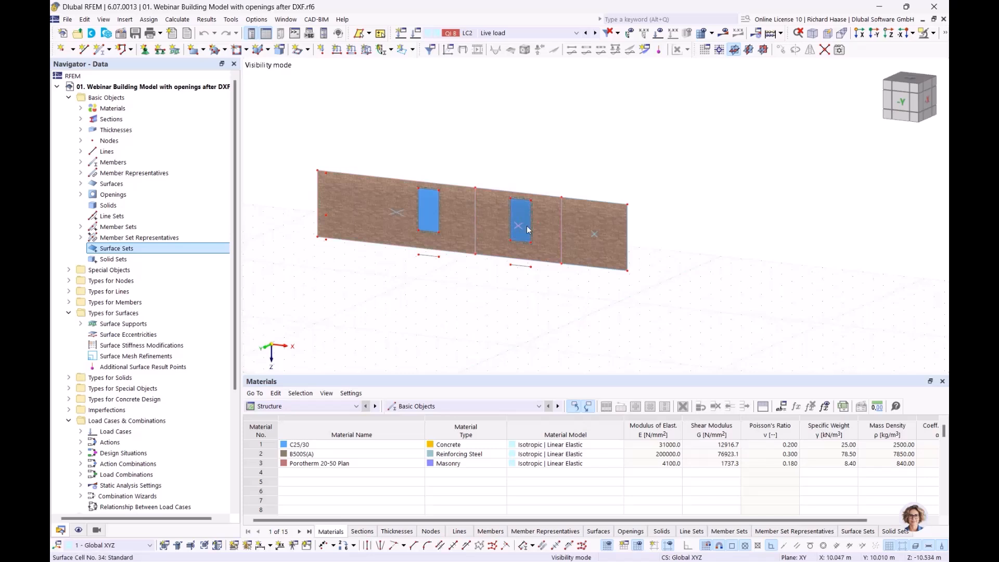
{"action": "left_click", "coordinate": [926, 33]}
{"action": "left_click", "coordinate": [838, 125]}
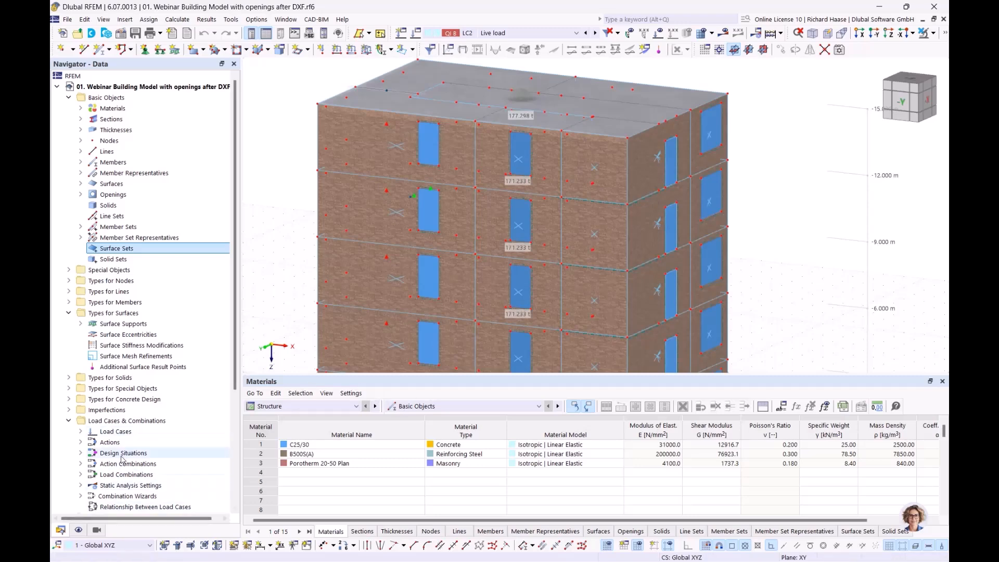
Step: Expand Concrete Design > Ultimate Configurations to reveal the Standard configuration
{"action": "scroll", "coordinate": [123, 457], "scroll_direction": "down", "scroll_amount": 5}
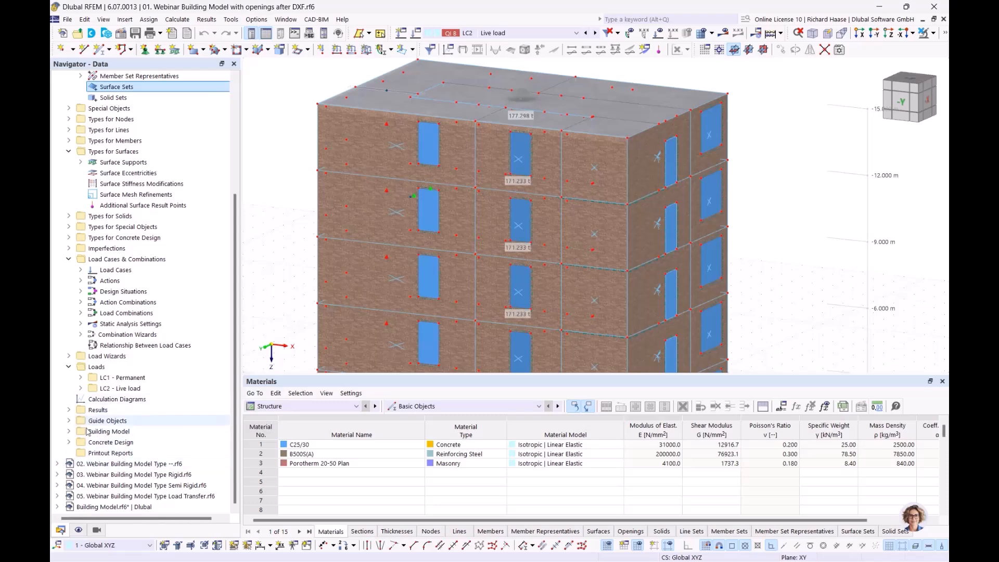
{"action": "left_click", "coordinate": [69, 442]}
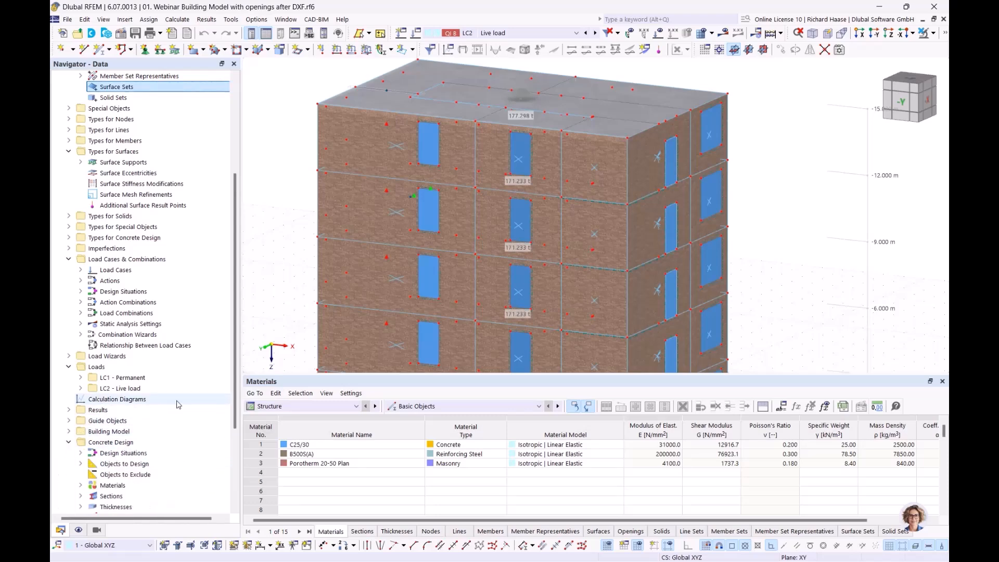
{"action": "scroll", "coordinate": [177, 406], "scroll_direction": "down", "scroll_amount": 4}
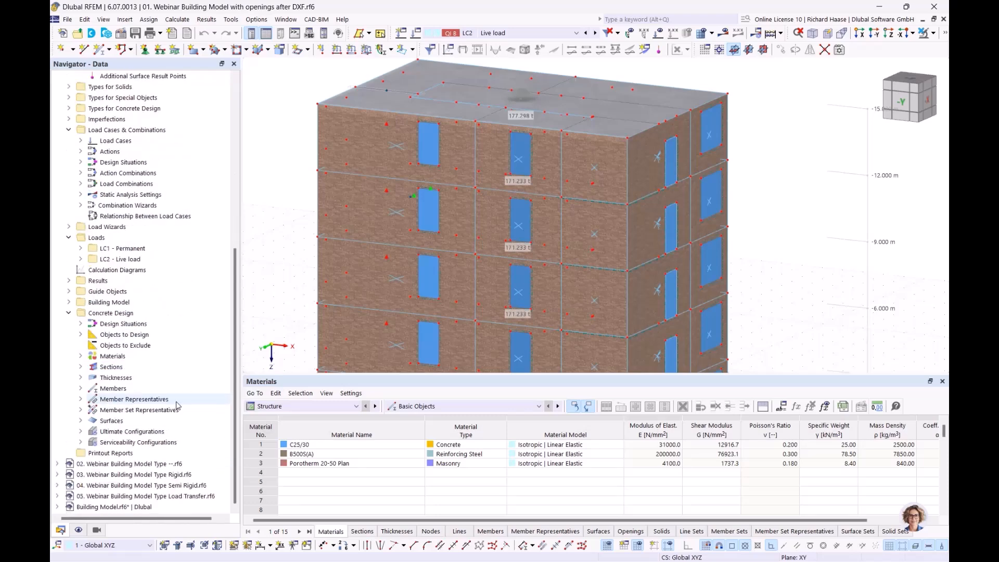
{"action": "left_click", "coordinate": [80, 431]}
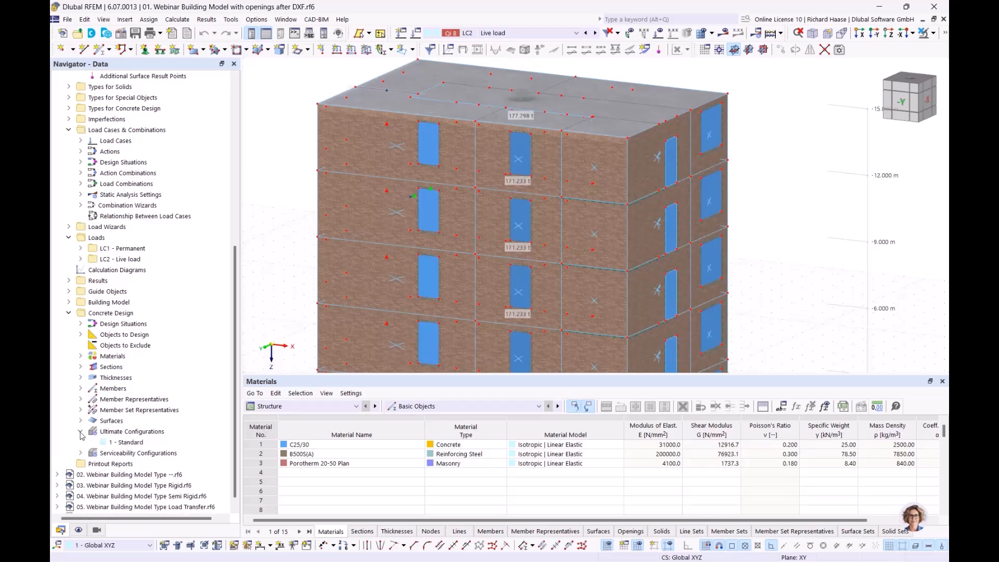
{"action": "double_click", "coordinate": [129, 444]}
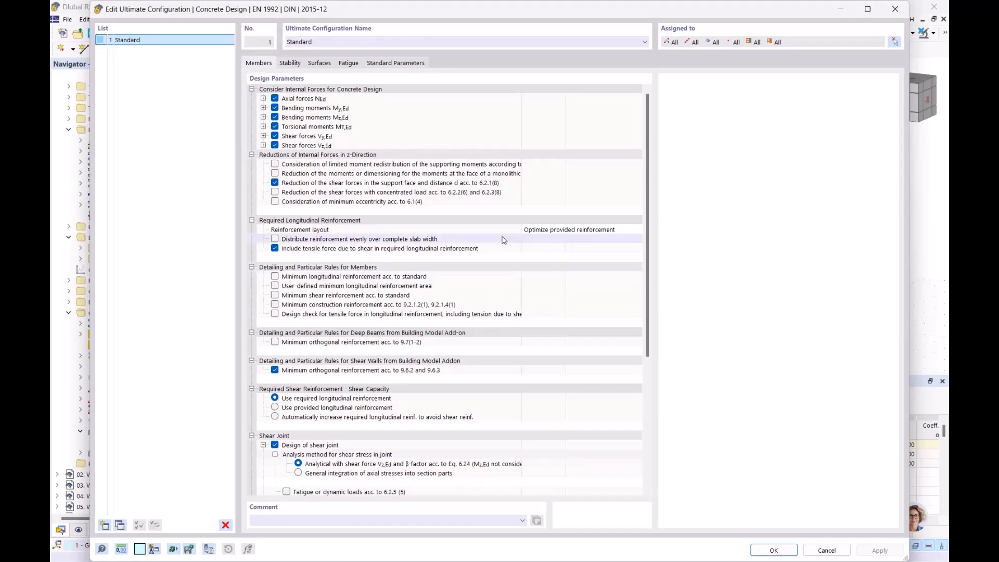
{"action": "scroll", "coordinate": [503, 241], "scroll_direction": "down", "scroll_amount": 7}
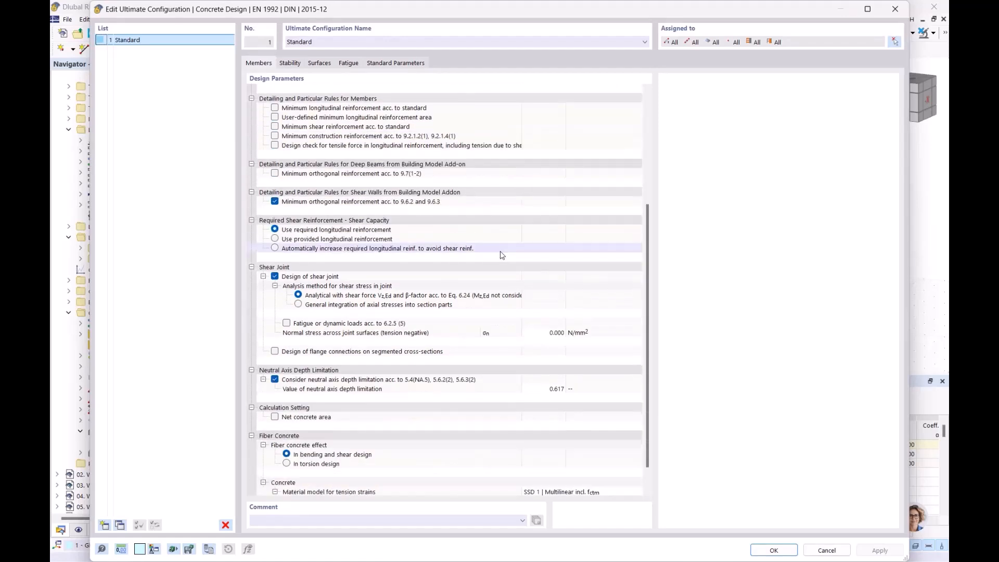
{"action": "scroll", "coordinate": [502, 255], "scroll_direction": "up", "scroll_amount": 6}
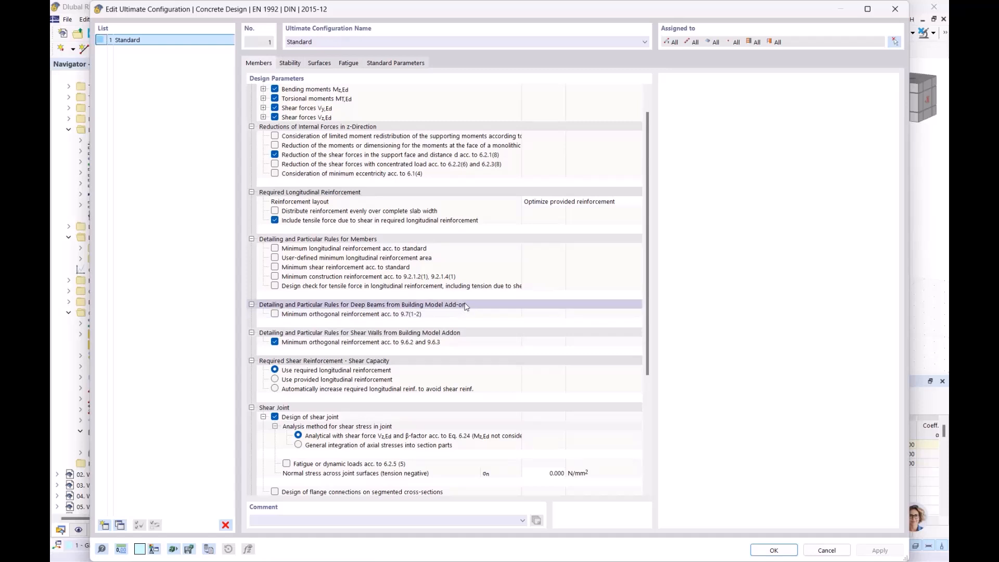
{"action": "left_click", "coordinate": [446, 335]}
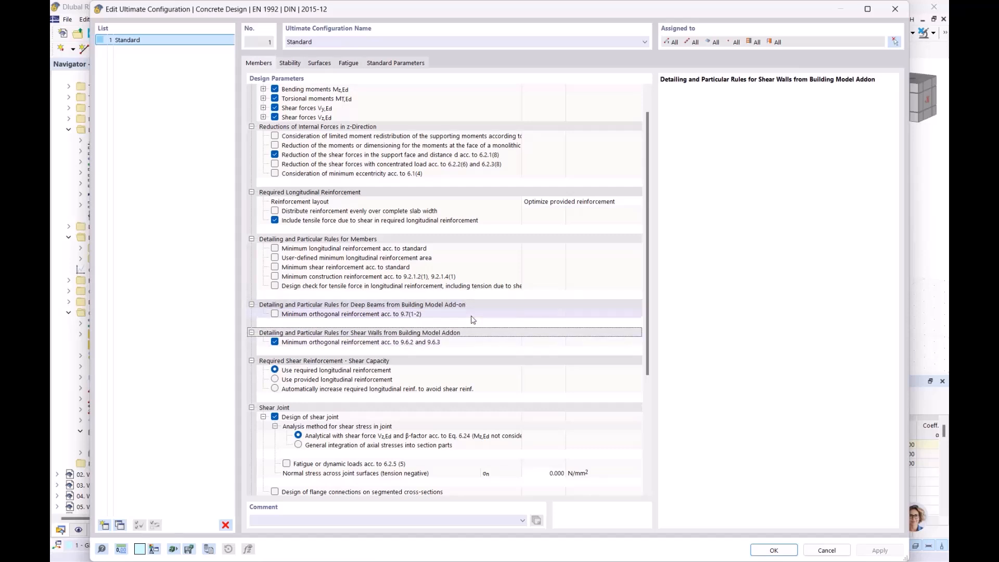
{"action": "left_click", "coordinate": [895, 9]}
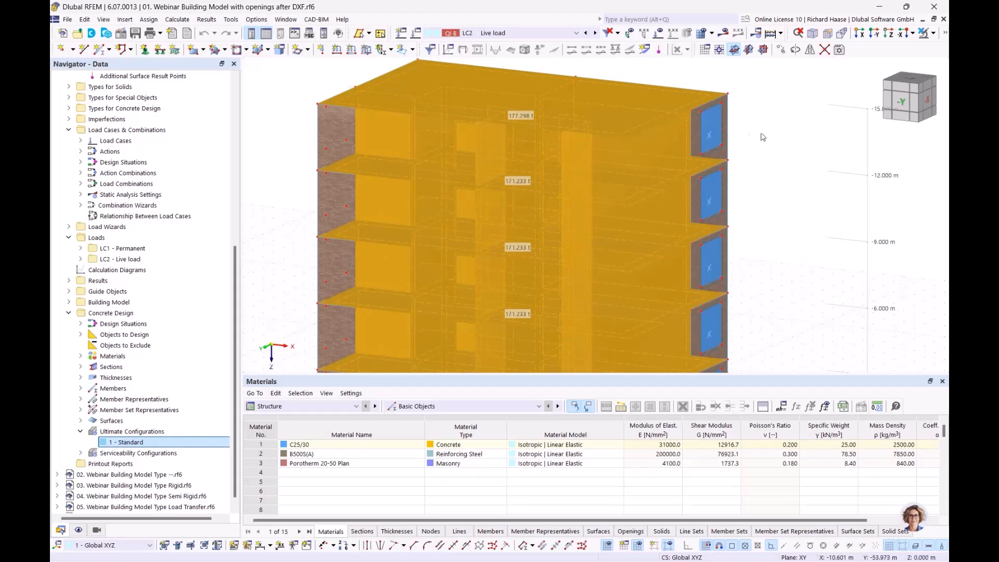
Step: Make LC1 Permanent active and display its loads on a transparent model
{"action": "left_click", "coordinate": [797, 162]}
{"action": "scroll", "coordinate": [794, 175], "scroll_direction": "down", "scroll_amount": 1}
{"action": "middle_click_drag", "start_coordinate": [748, 173], "coordinate": [641, 182]}
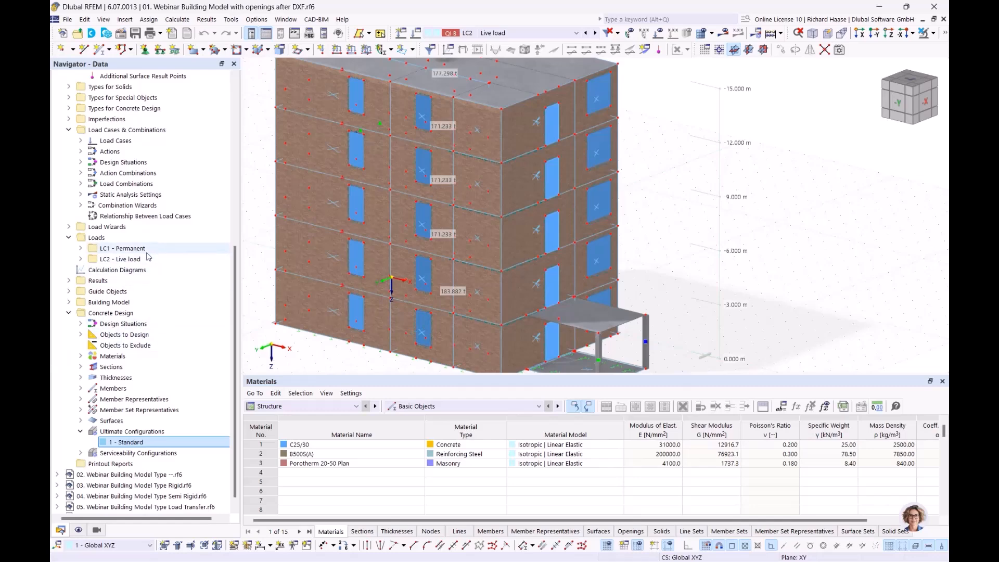
{"action": "left_click", "coordinate": [129, 249]}
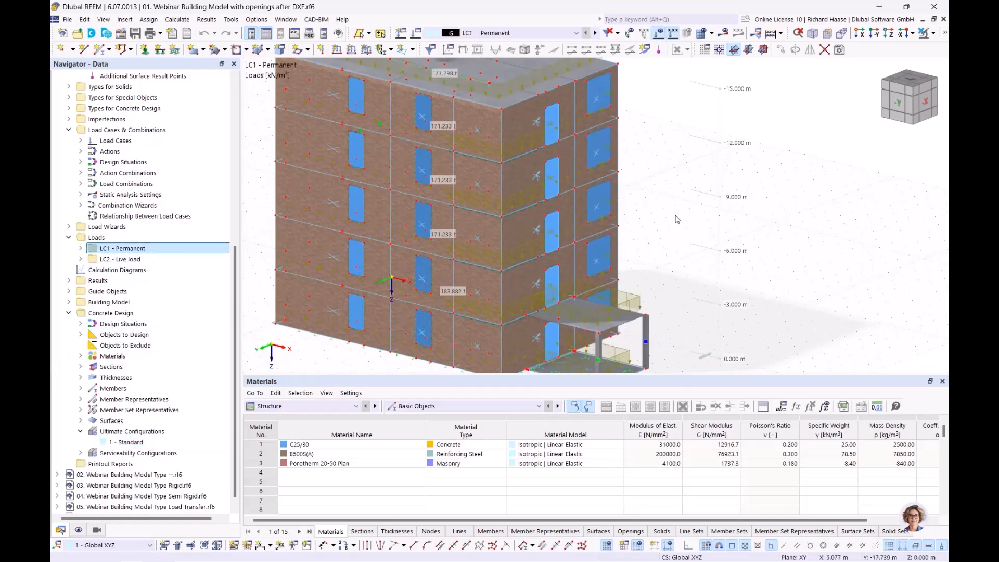
{"action": "left_click", "coordinate": [660, 33]}
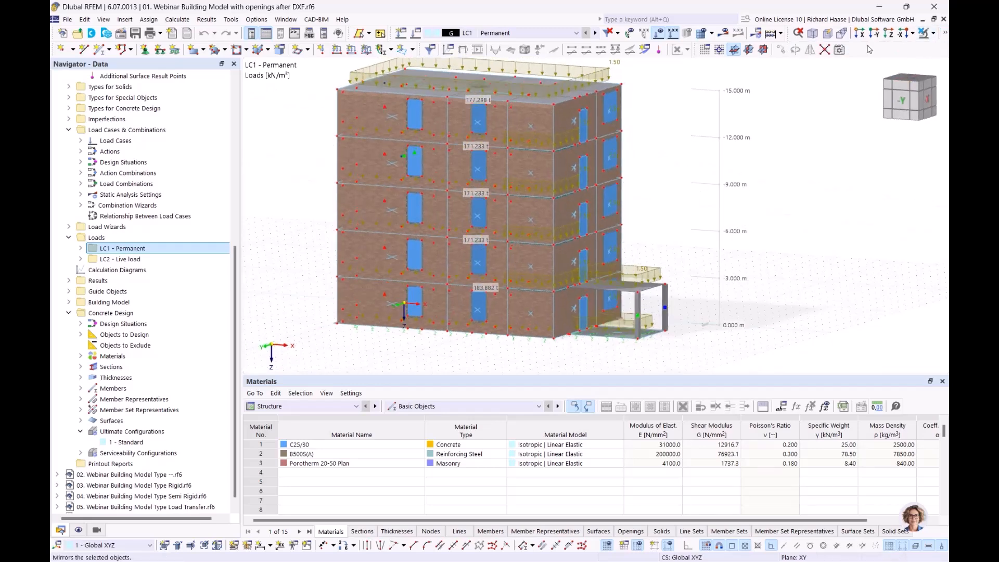
{"action": "left_click", "coordinate": [946, 33]}
{"action": "left_click", "coordinate": [798, 50]}
Step: View the building from -Y, switch to LC2 Live load, and orbit back to 3D
{"action": "middle_click_drag", "start_coordinate": [798, 202], "coordinate": [818, 197], "text": "ctrl"}
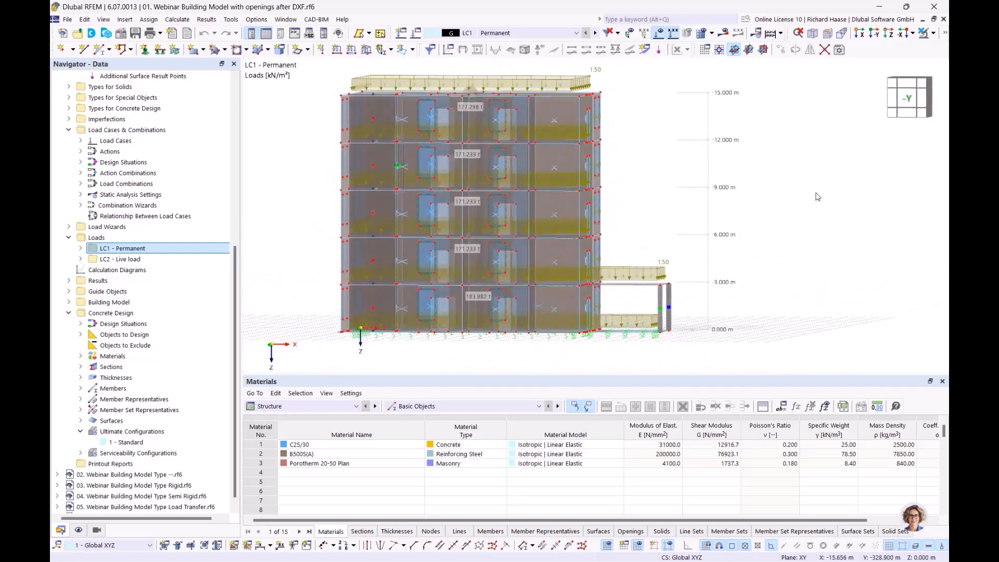
{"action": "left_click", "coordinate": [908, 98]}
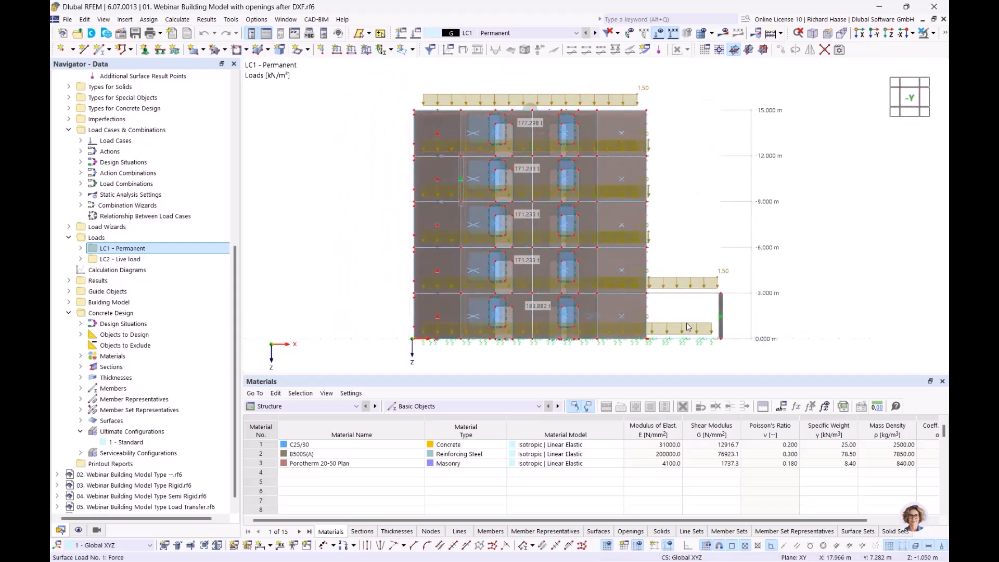
{"action": "left_click", "coordinate": [596, 33]}
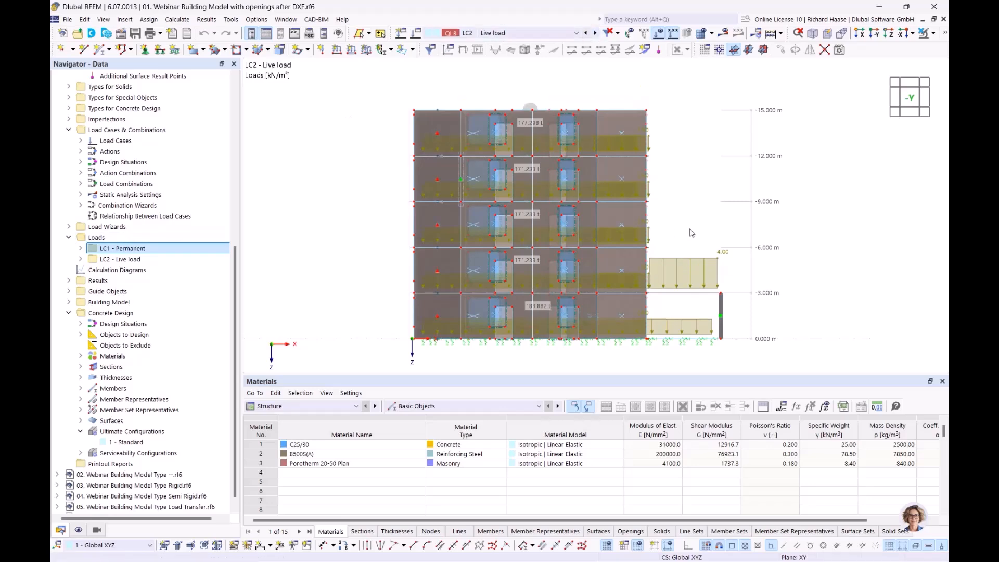
{"action": "middle_click_drag", "start_coordinate": [708, 224], "coordinate": [651, 239], "text": "ctrl"}
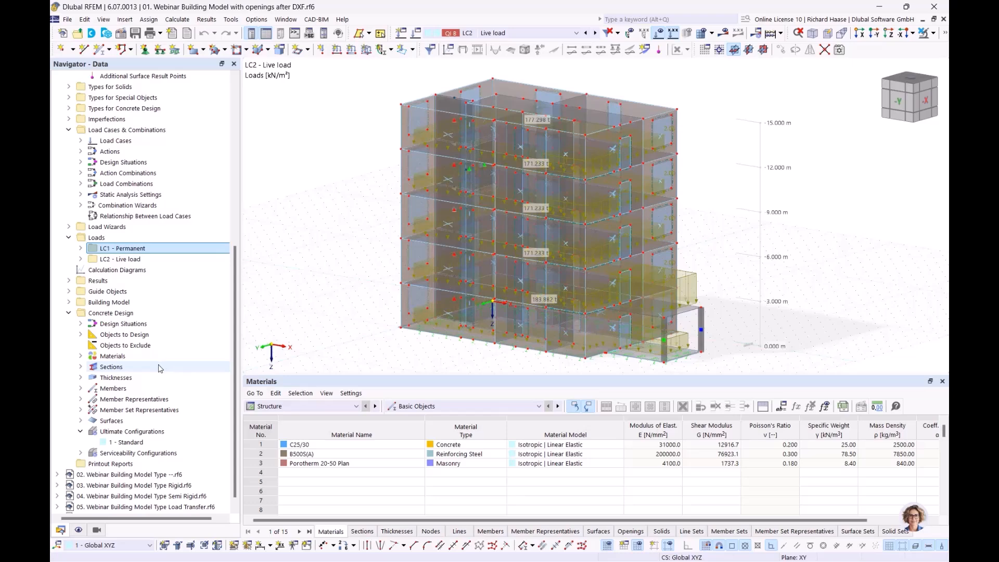
Step: Expand the Load Wizards list in the Navigator
{"action": "scroll", "coordinate": [156, 369], "scroll_direction": "up", "scroll_amount": 4}
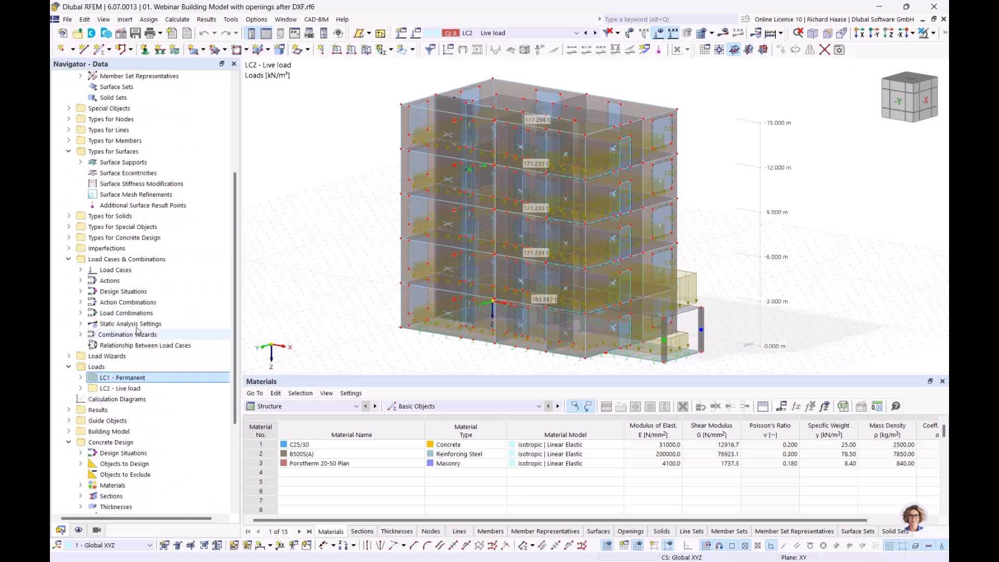
{"action": "scroll", "coordinate": [94, 294], "scroll_direction": "down", "scroll_amount": 4}
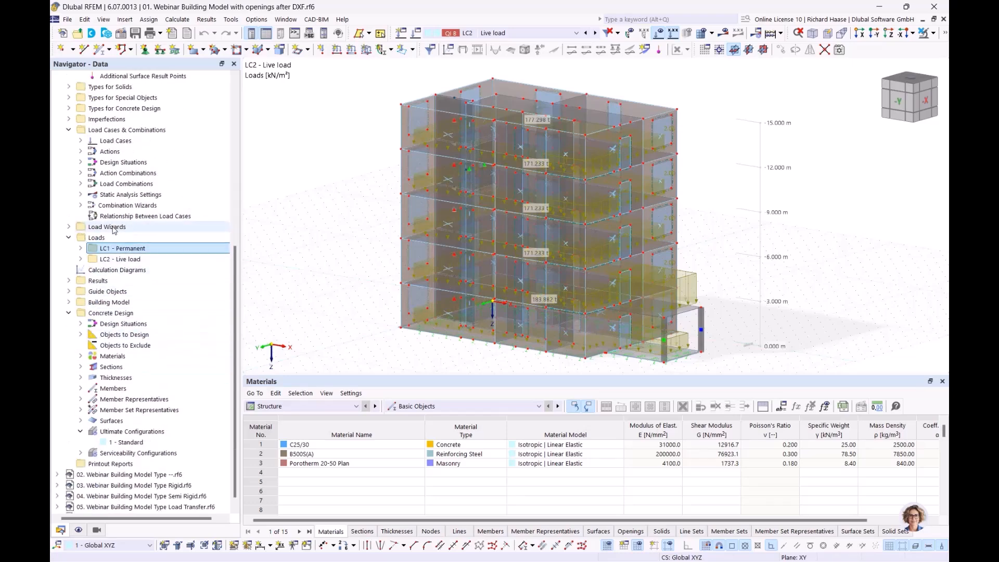
{"action": "left_click", "coordinate": [72, 229]}
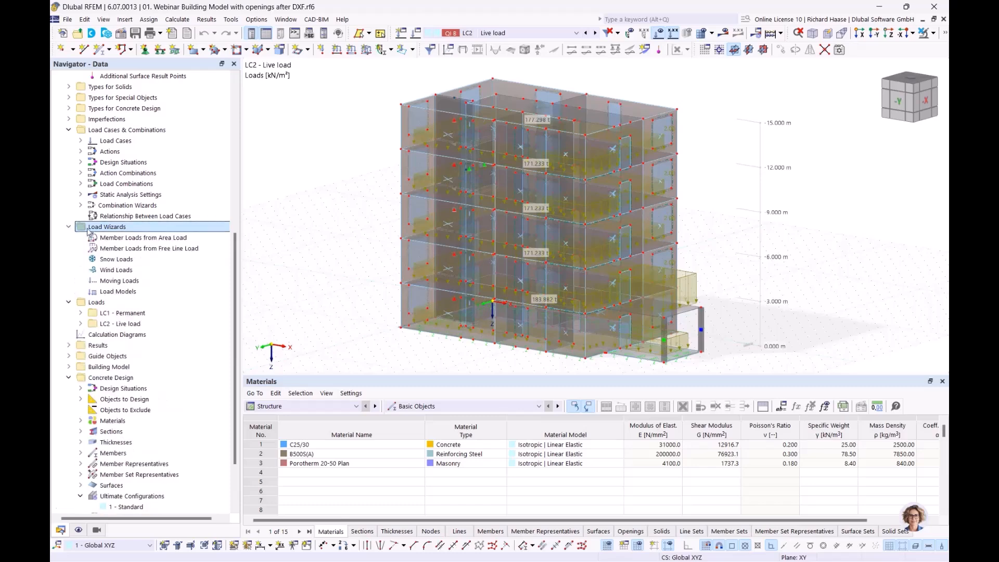
Step: Create a new wind load wizard and pick base corner nodes 24, 11, 12 and 18
{"action": "right_click", "coordinate": [117, 272]}
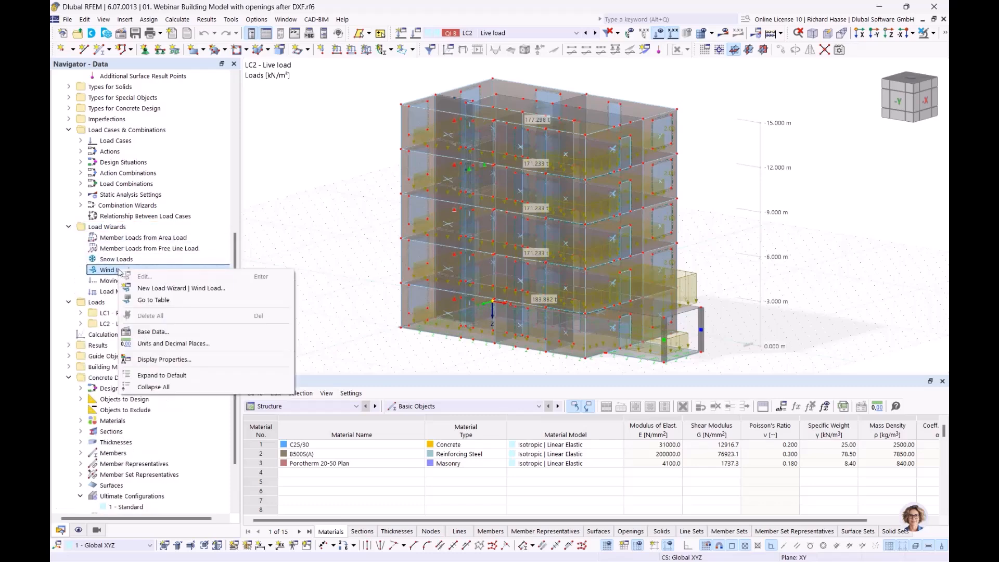
{"action": "left_click", "coordinate": [186, 291]}
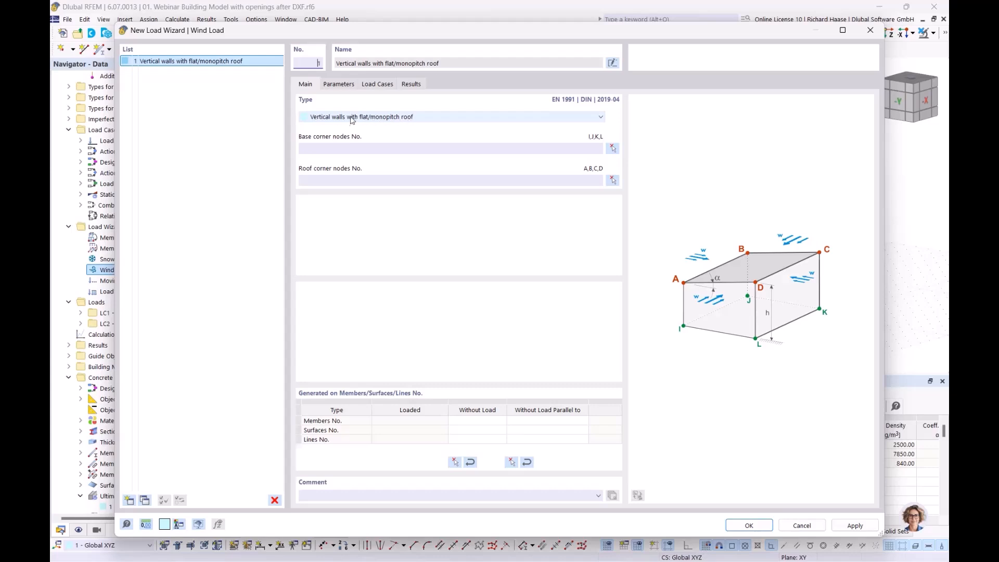
{"action": "left_click", "coordinate": [612, 150]}
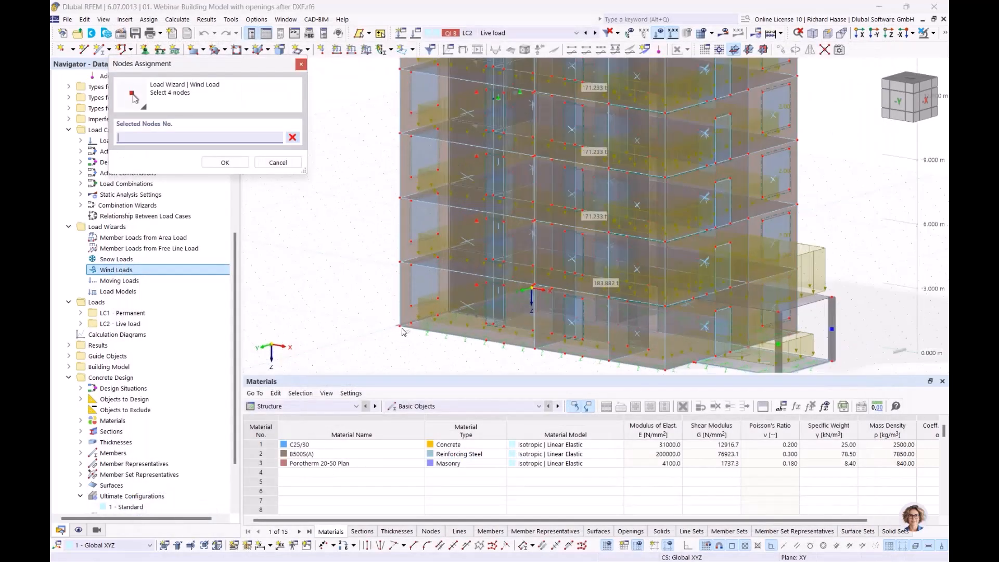
{"action": "left_click", "coordinate": [402, 328]}
{"action": "scroll", "coordinate": [429, 323], "scroll_direction": "up", "scroll_amount": 2}
{"action": "middle_click_drag", "start_coordinate": [516, 321], "coordinate": [588, 323], "text": "ctrl"}
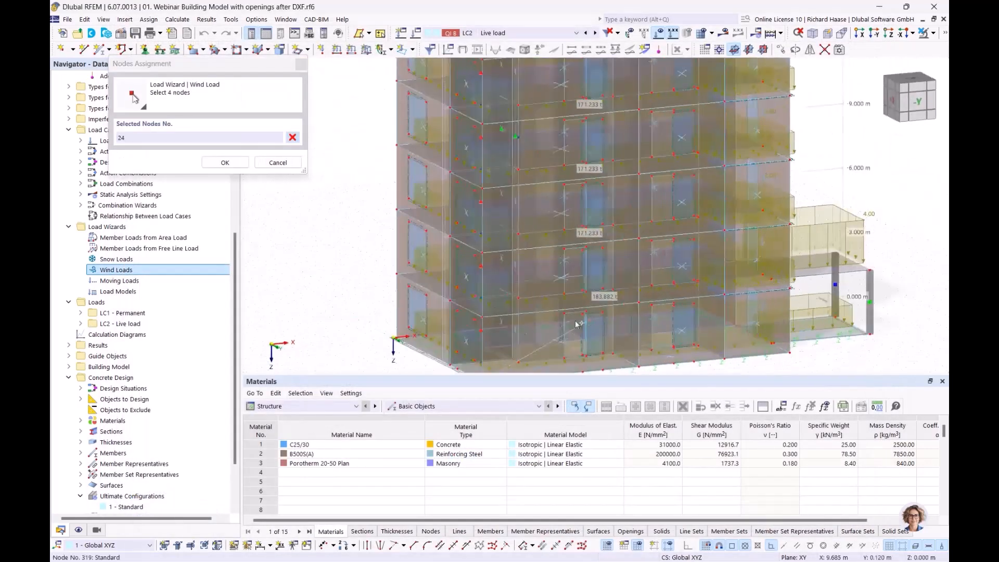
{"action": "left_click", "coordinate": [395, 337]}
{"action": "middle_click_drag", "start_coordinate": [457, 344], "coordinate": [774, 351], "text": "ctrl"}
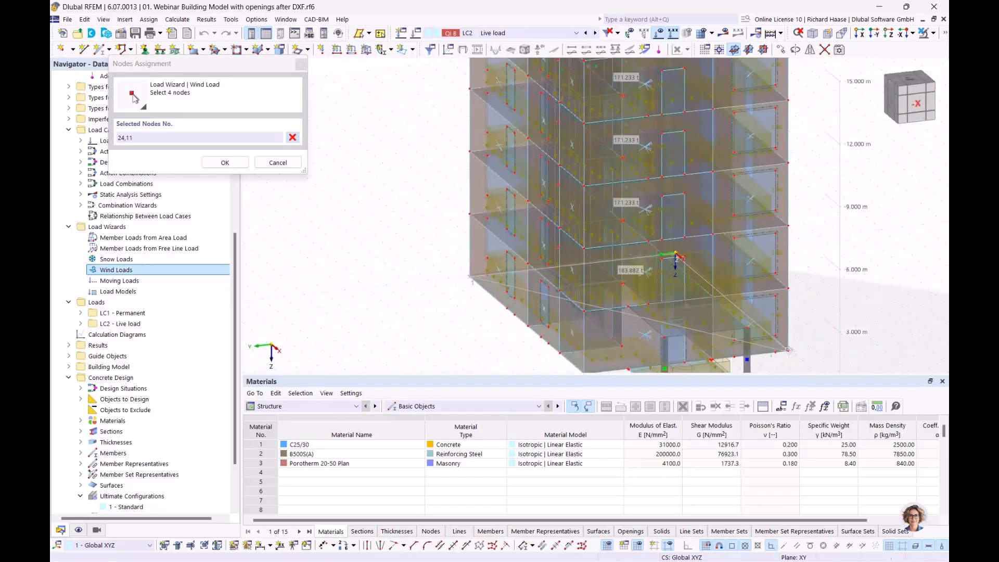
{"action": "left_click", "coordinate": [789, 349]}
{"action": "left_click", "coordinate": [598, 373]}
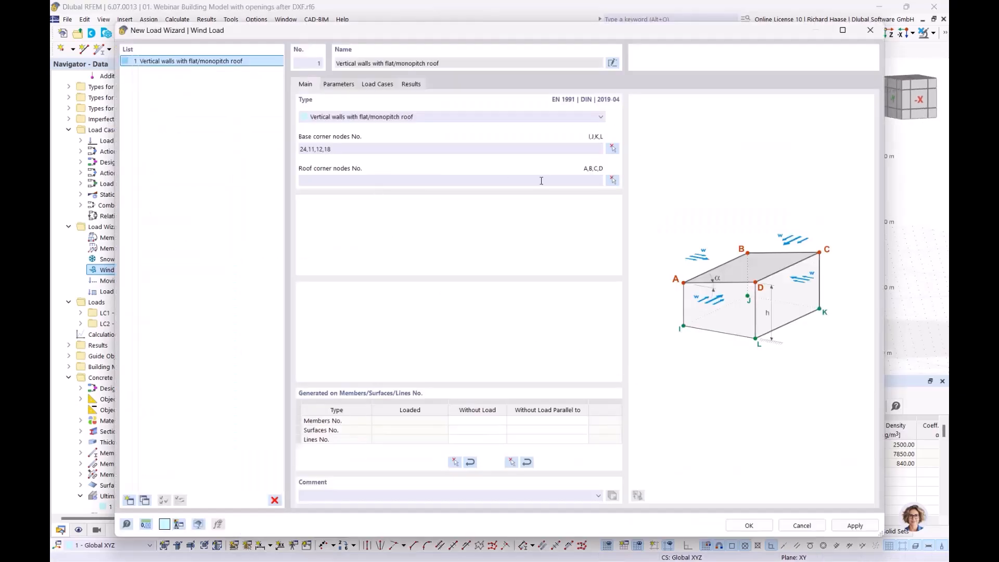
Step: Pick nodes 20, 4, 3 and 14 as the roof corners, creating Walls 1–4 and Roof 1
{"action": "left_click", "coordinate": [613, 180]}
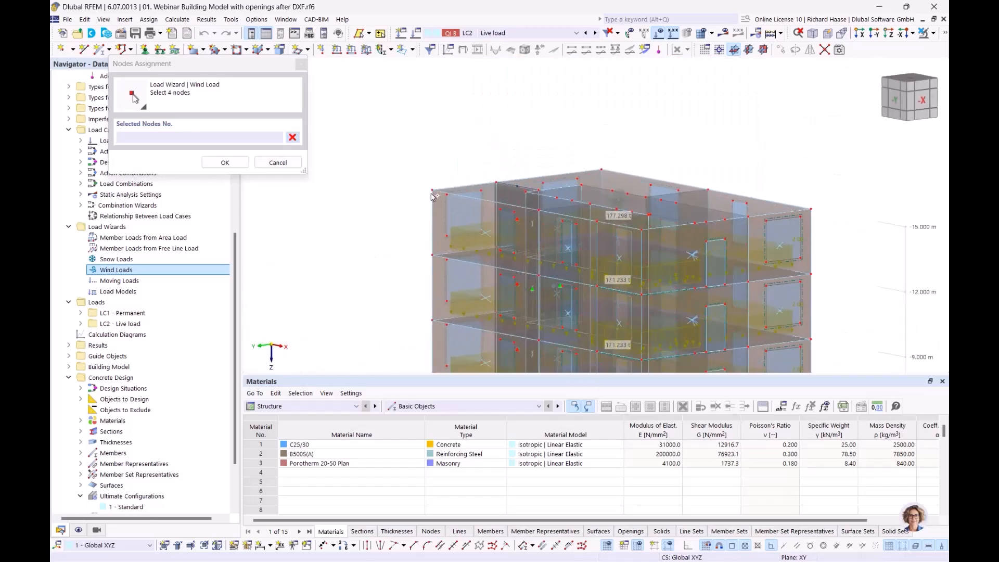
{"action": "left_click", "coordinate": [597, 168]}
{"action": "left_click", "coordinate": [815, 210]}
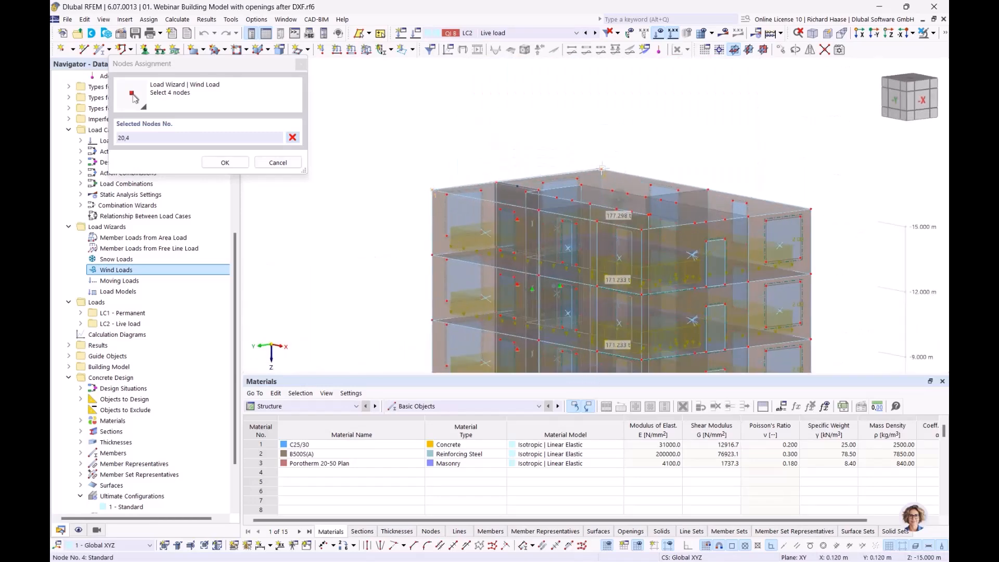
{"action": "left_click", "coordinate": [811, 209]}
{"action": "middle_click_drag", "start_coordinate": [758, 222], "coordinate": [624, 225], "text": "ctrl"}
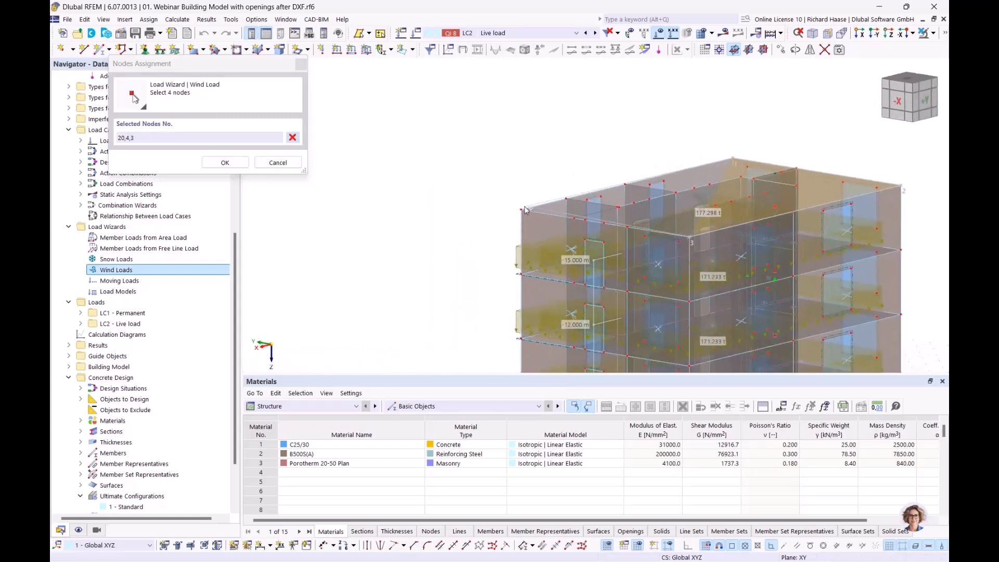
{"action": "left_click", "coordinate": [522, 209]}
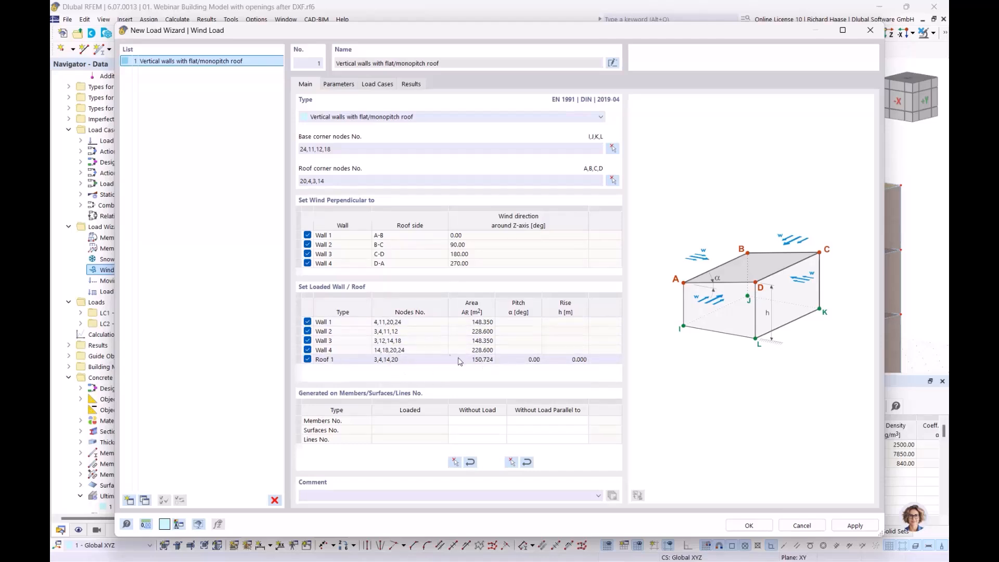
Step: Review the wind Parameters tab and launch the import from the Wind Load Map
{"action": "left_click", "coordinate": [340, 85]}
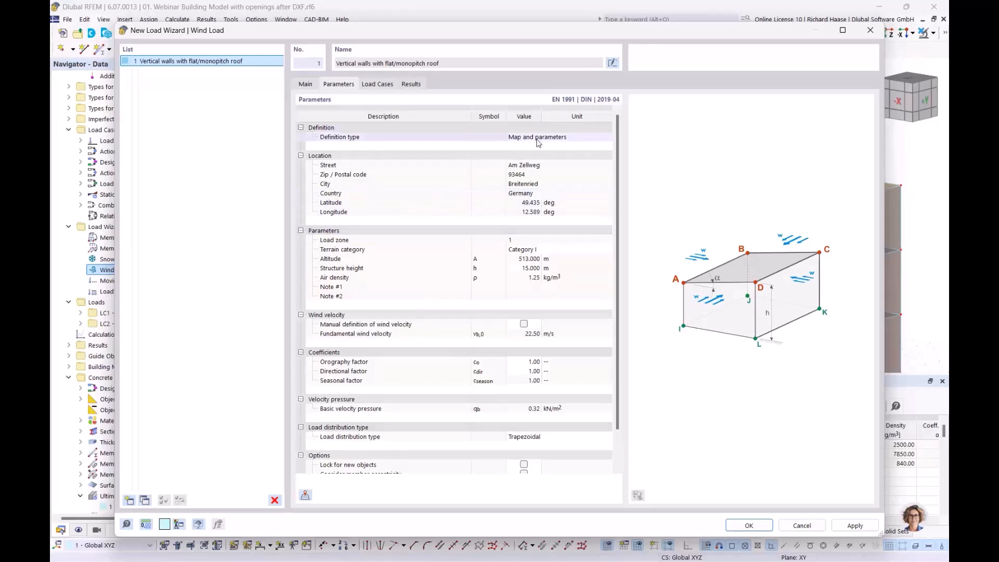
{"action": "left_click", "coordinate": [305, 495]}
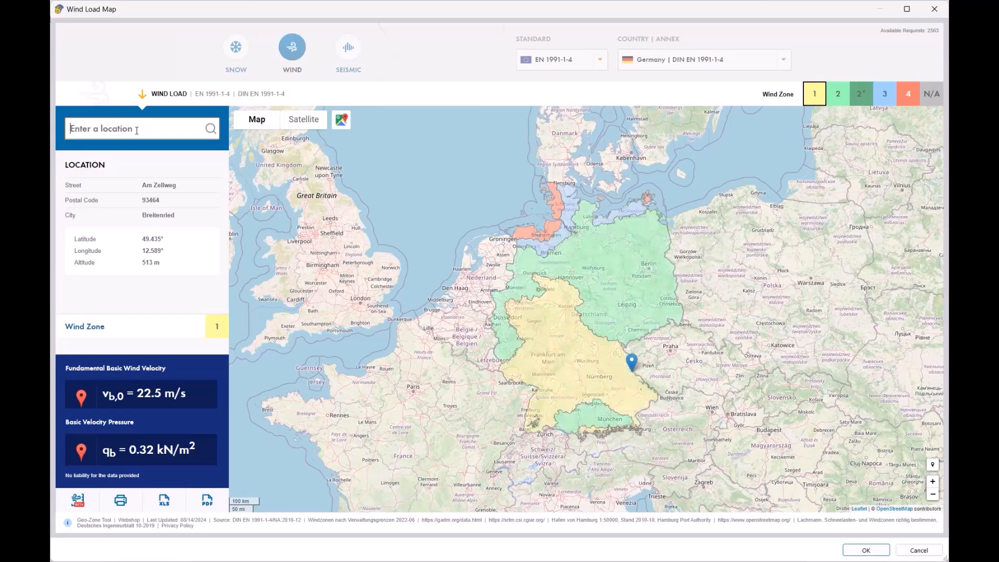
Step: Search for the building site's street address in the location field
{"action": "key", "text": "BackSpace"}
{"action": "key", "text": "BackSpace"}
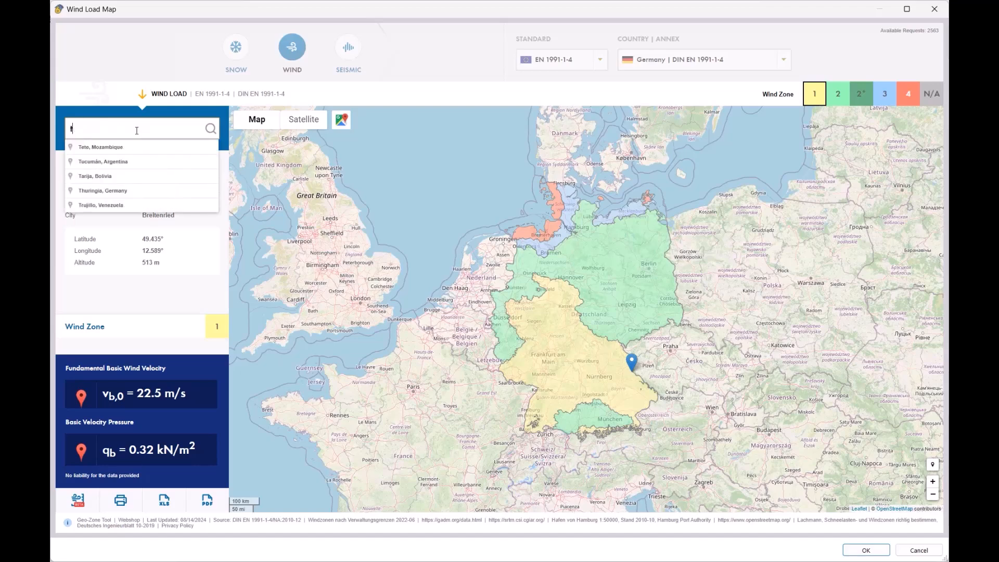
{"action": "key", "text": "BackSpace"}
{"action": "key", "text": "BackSpace"}
{"action": "key", "text": "BackSpace"}
{"action": "key", "text": "BackSpace"}
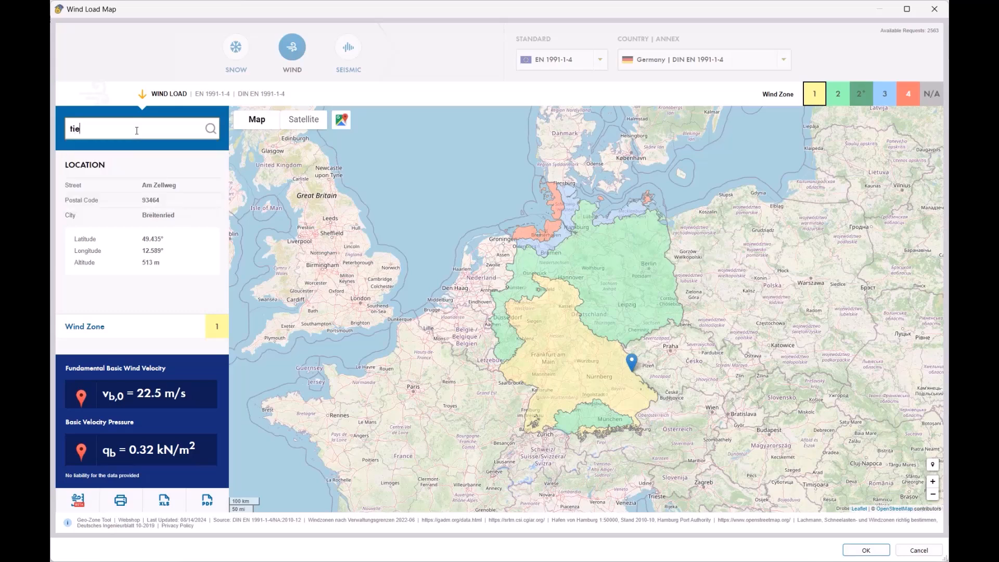
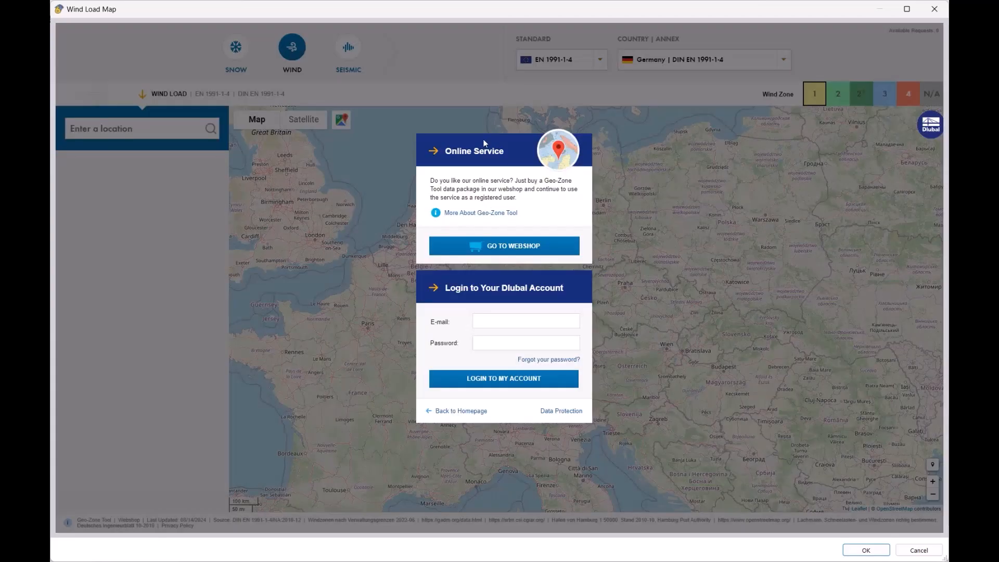
Step: Enter the account e-mail and password and log in to the Dlubal online service
{"action": "left_click", "coordinate": [511, 324]}
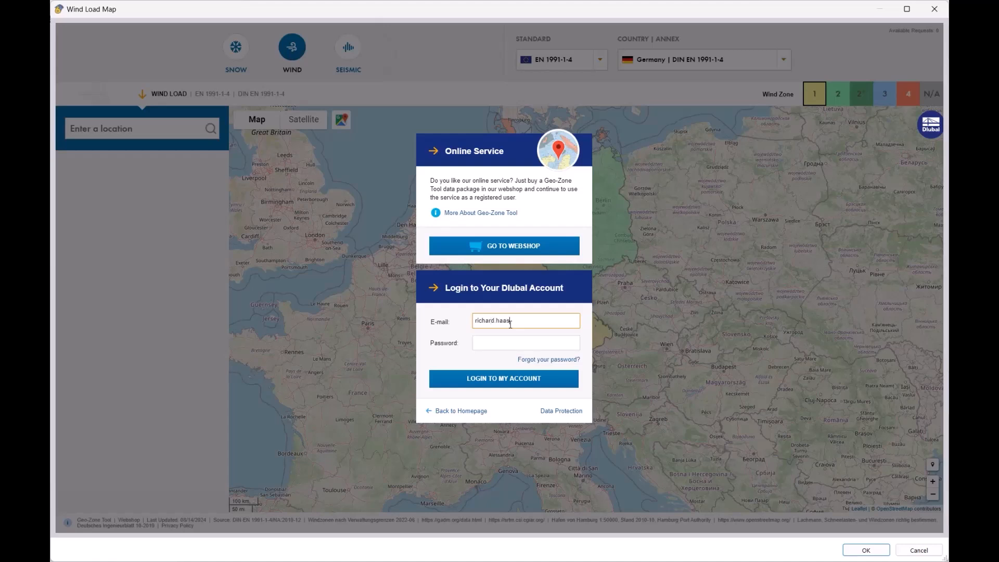
{"action": "key", "text": "Tab"}
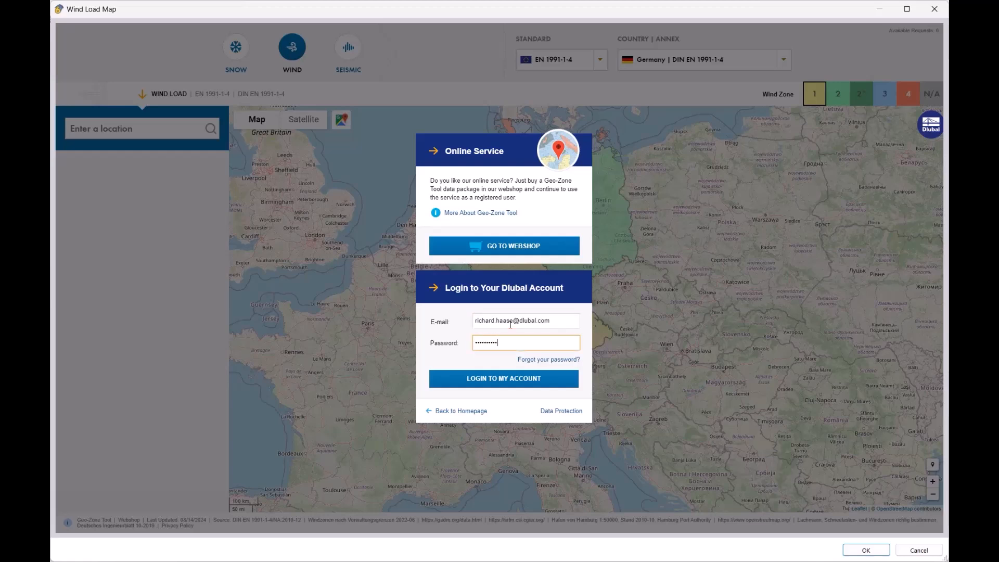
{"action": "left_click", "coordinate": [491, 384]}
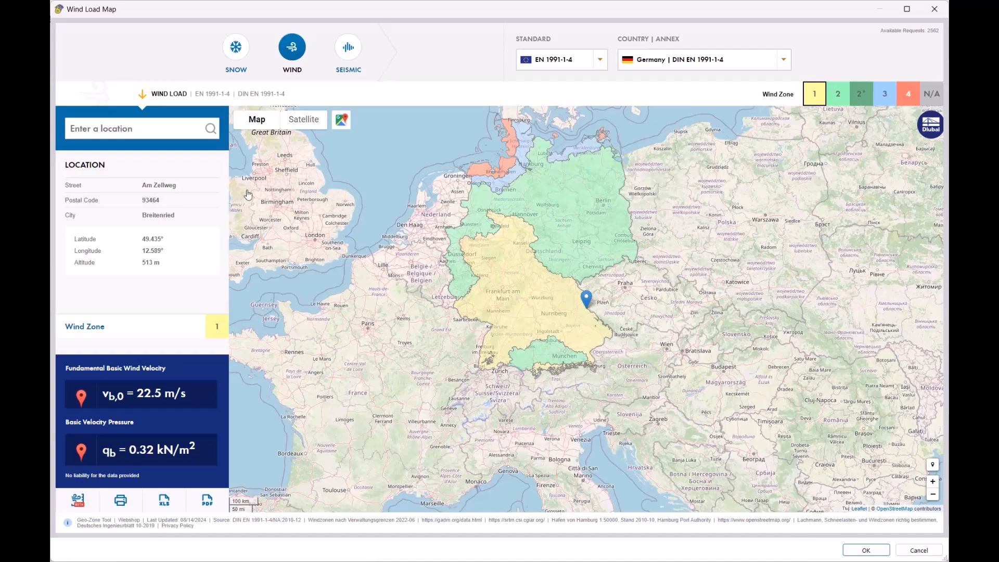
Step: Accept the Wind Load Map data (zone 1, 22.5 m/s) into the wizard
{"action": "left_click", "coordinate": [867, 551]}
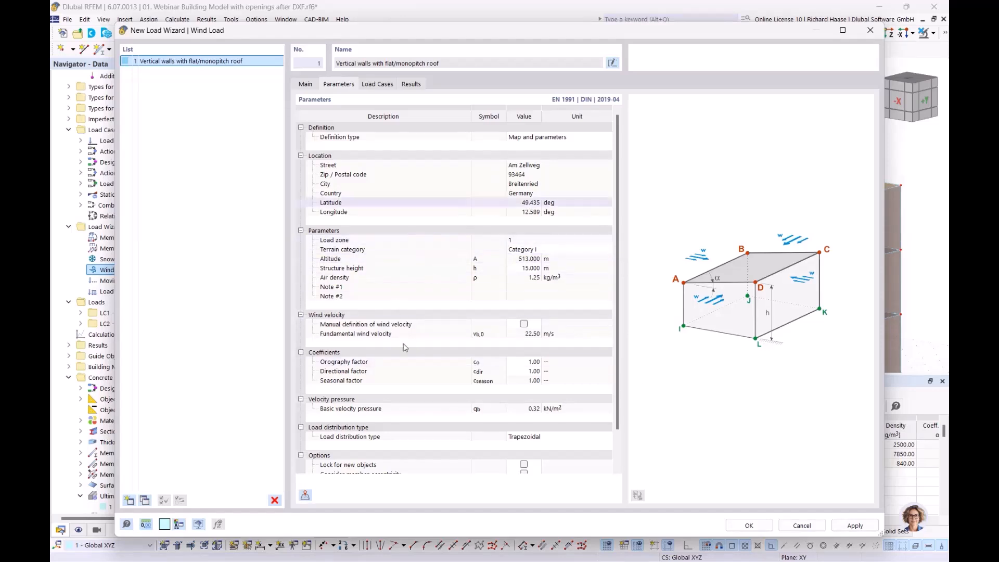
{"action": "scroll", "coordinate": [456, 338], "scroll_direction": "down", "scroll_amount": 1}
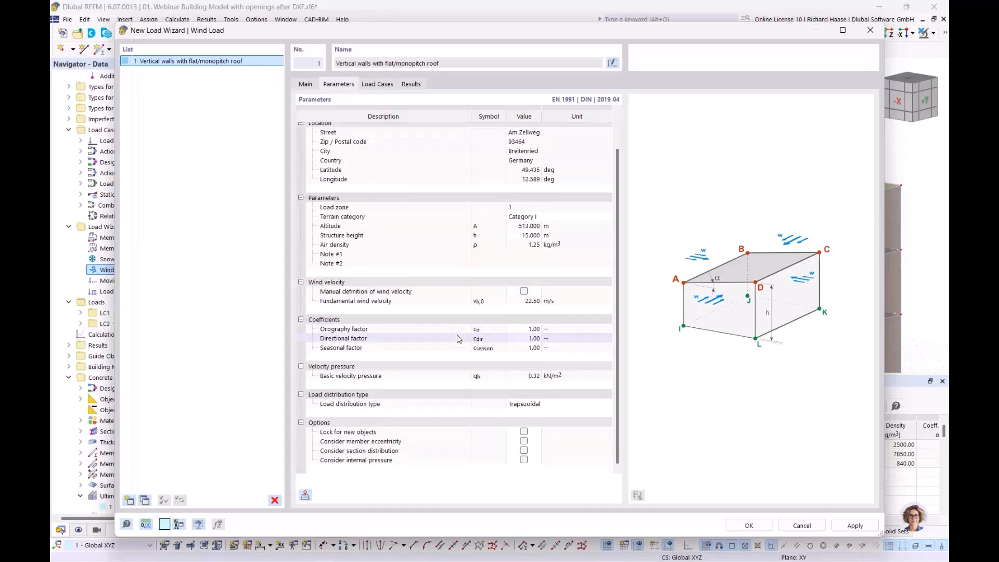
{"action": "scroll", "coordinate": [458, 338], "scroll_direction": "up", "scroll_amount": 1}
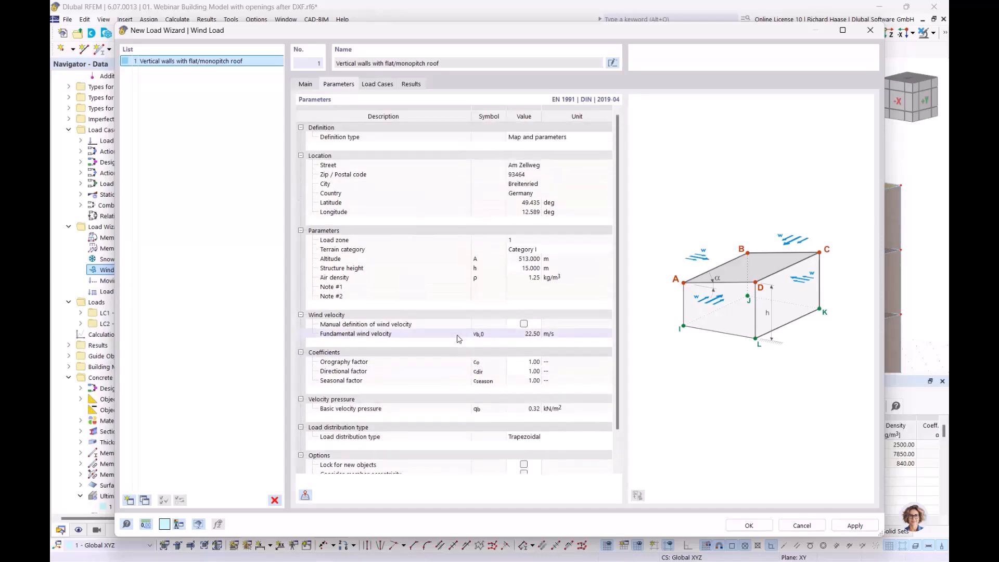
Step: Generate wind load cases LC3–LC10 on the Load Cases tab and close the wizard
{"action": "left_click", "coordinate": [378, 85]}
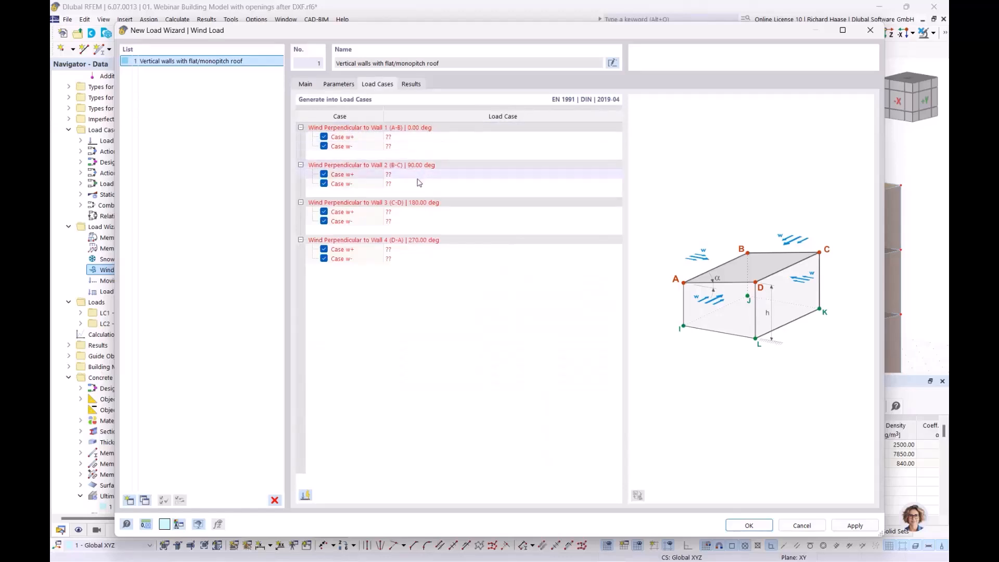
{"action": "left_click", "coordinate": [307, 499]}
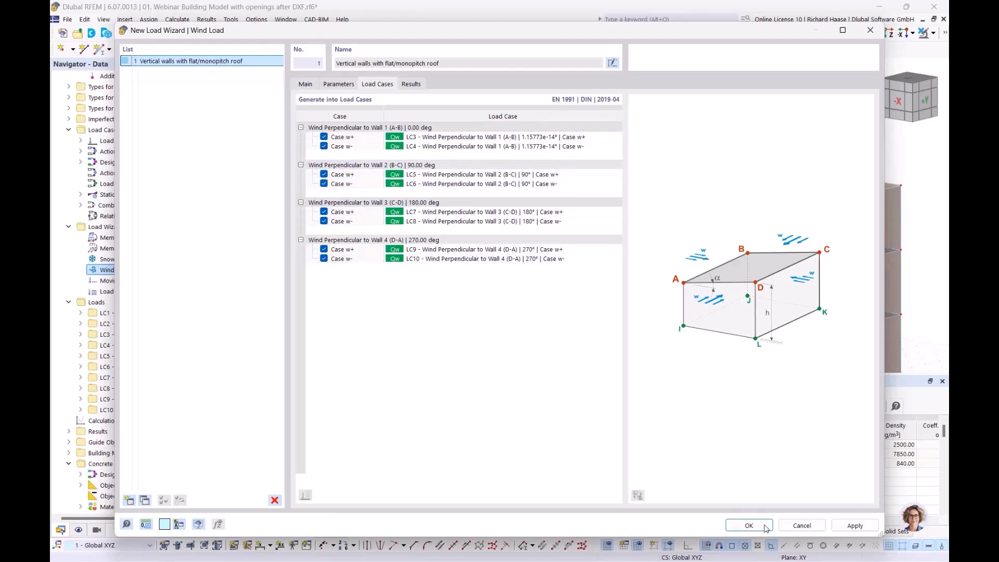
{"action": "left_click", "coordinate": [749, 526]}
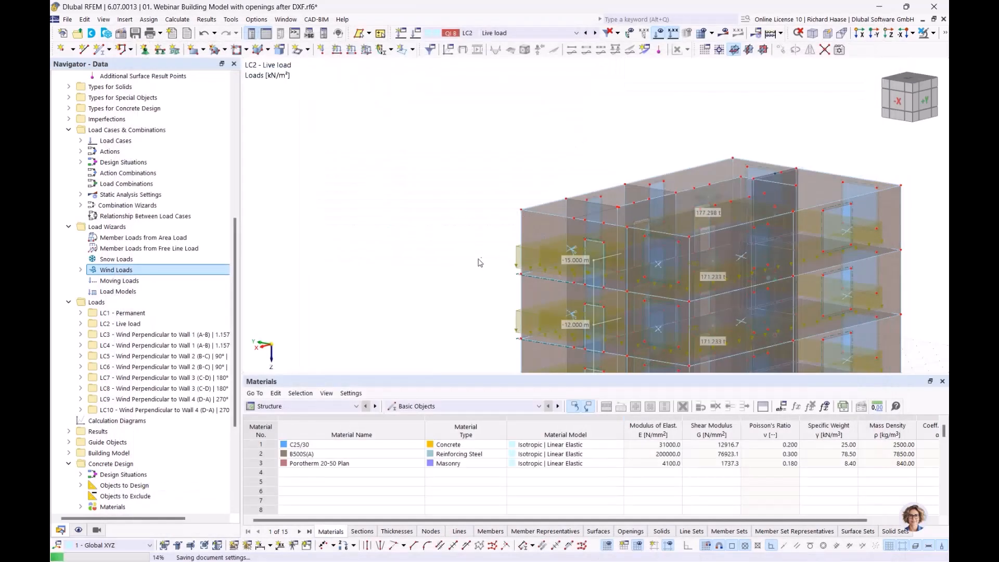
Step: Display the LC3 wind loads and orbit the building to face the -Y side
{"action": "scroll", "coordinate": [154, 369], "scroll_direction": "down", "scroll_amount": 4}
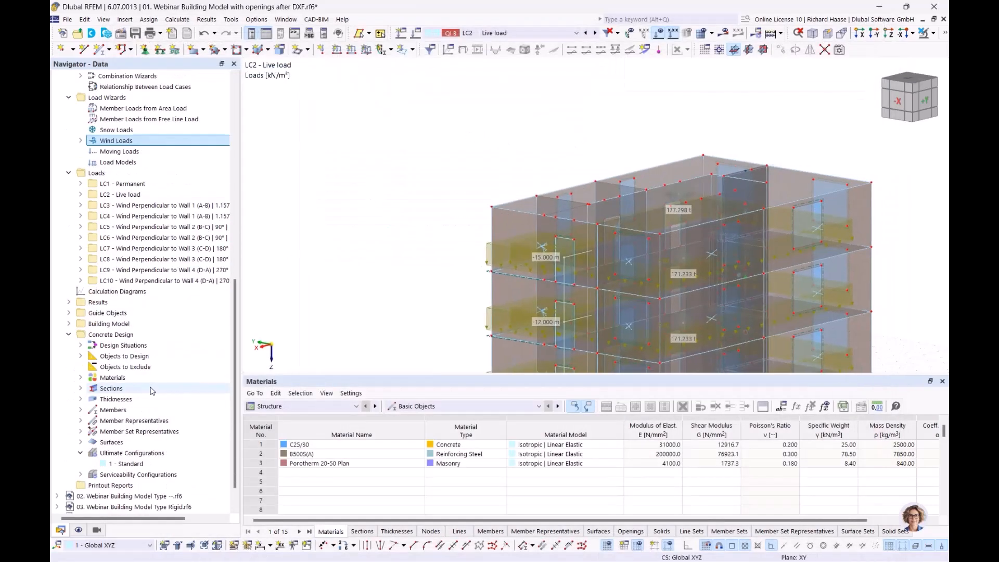
{"action": "scroll", "coordinate": [155, 390], "scroll_direction": "up", "scroll_amount": 1}
{"action": "left_click", "coordinate": [156, 237]}
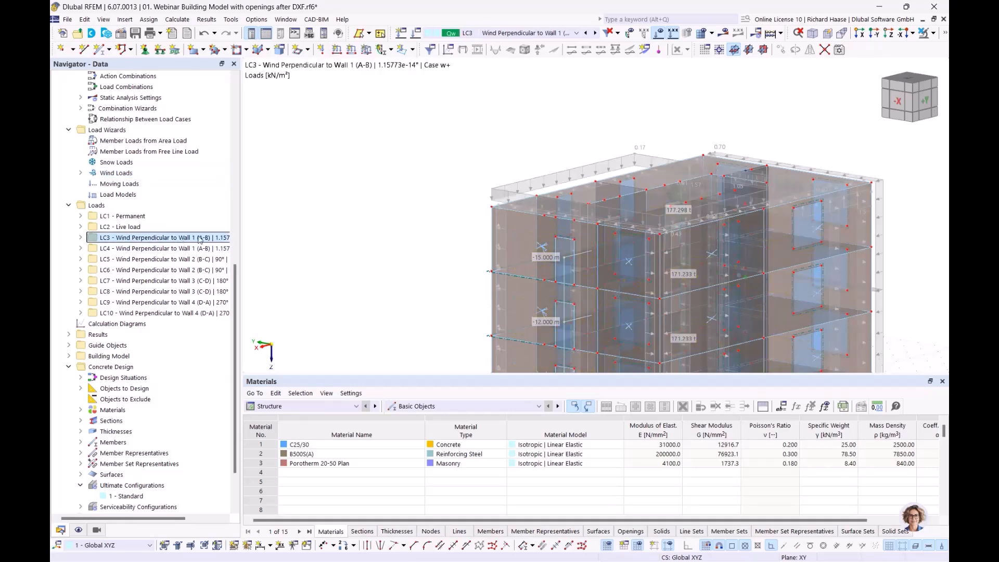
{"action": "middle_click_drag", "start_coordinate": [455, 115], "coordinate": [271, 128]}
{"action": "middle_click_drag", "start_coordinate": [437, 177], "coordinate": [686, 203], "text": "ctrl"}
{"action": "scroll", "coordinate": [598, 232], "scroll_direction": "down", "scroll_amount": 1}
Step: Step through load cases LC4 to LC8, viewing the right side and roof
{"action": "left_click", "coordinate": [132, 249]}
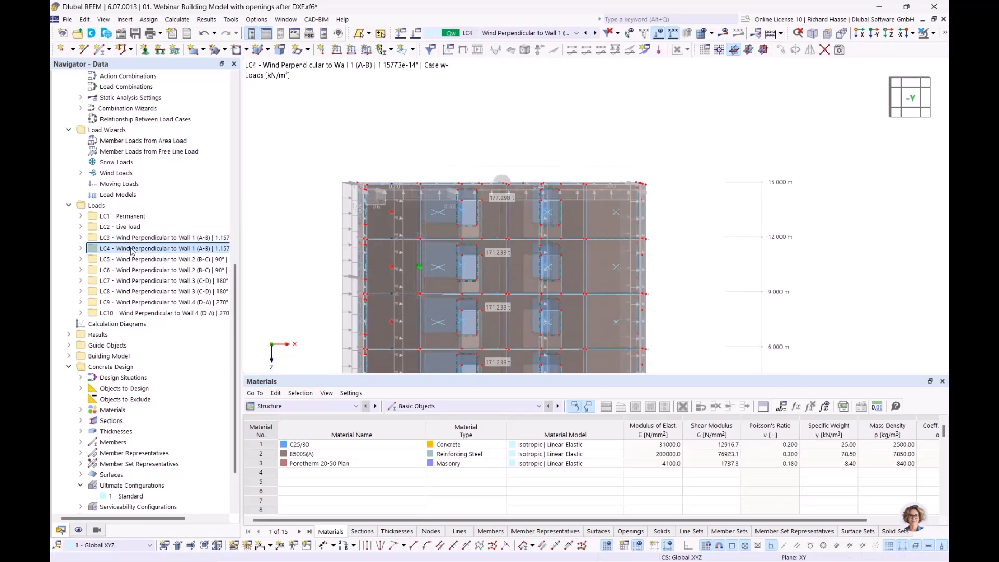
{"action": "left_click", "coordinate": [131, 260]}
{"action": "left_click", "coordinate": [132, 270]}
{"action": "left_click", "coordinate": [132, 281]}
{"action": "left_click", "coordinate": [132, 292]}
{"action": "scroll", "coordinate": [539, 134], "scroll_direction": "down", "scroll_amount": 2}
{"action": "middle_click_drag", "start_coordinate": [539, 134], "coordinate": [469, 158]}
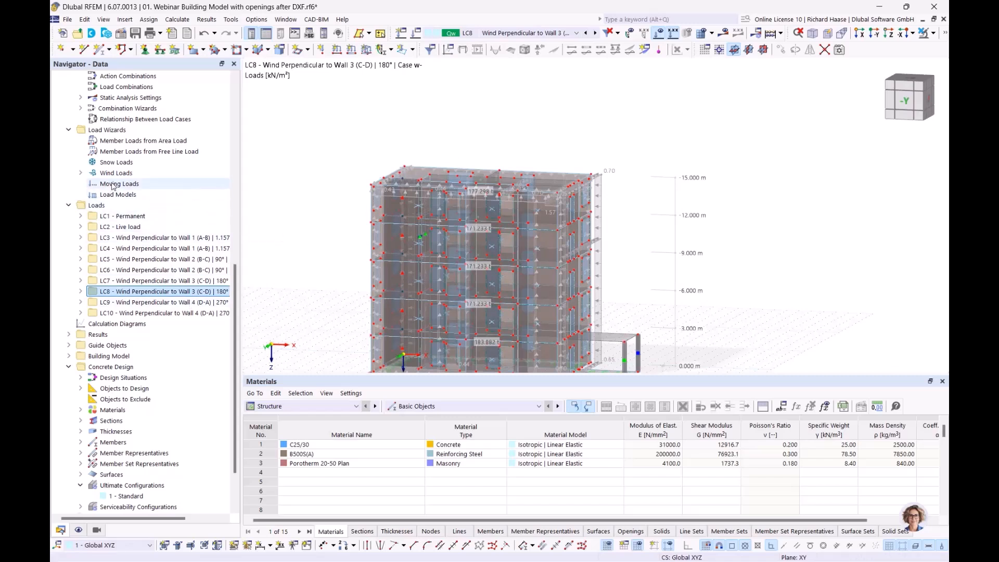
Step: Open and dismiss the snow loads options, then tilt the view to show more roof
{"action": "left_click", "coordinate": [116, 163]}
{"action": "right_click", "coordinate": [112, 162]}
{"action": "left_click", "coordinate": [110, 164]}
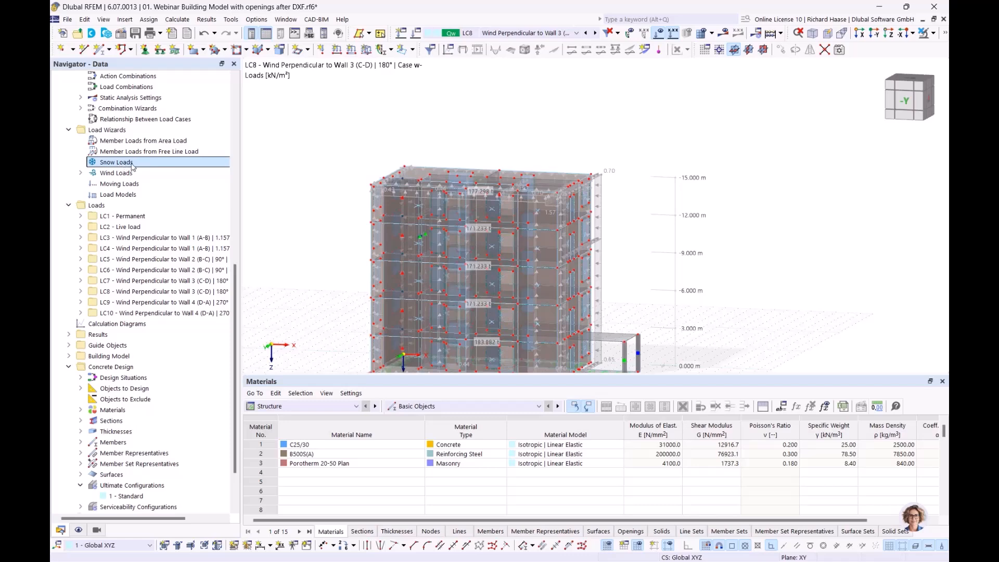
{"action": "middle_click_drag", "start_coordinate": [655, 272], "coordinate": [626, 291], "text": "ctrl"}
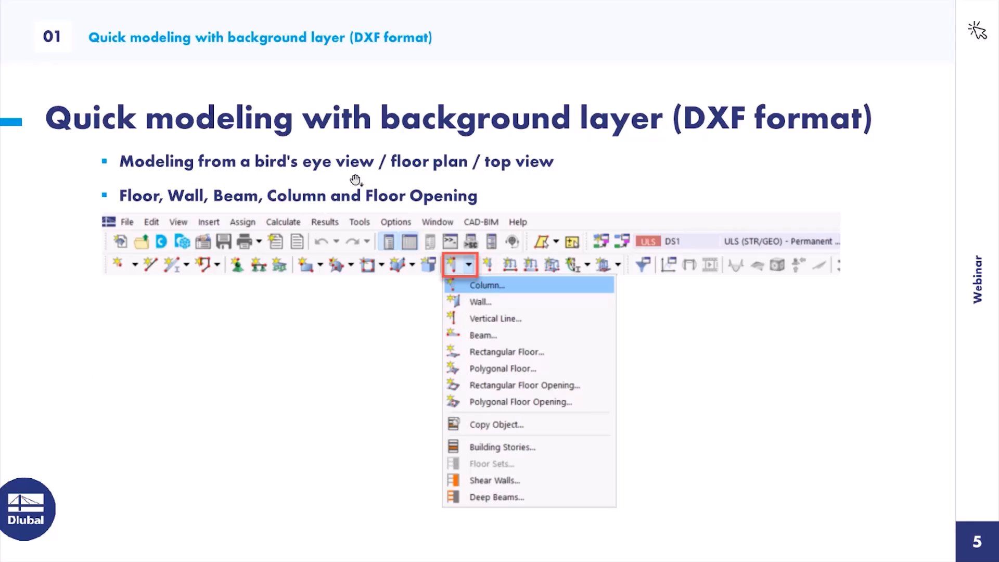
Step: Advance the presentation to slide 6, "Story types"
{"action": "left_click", "coordinate": [369, 178]}
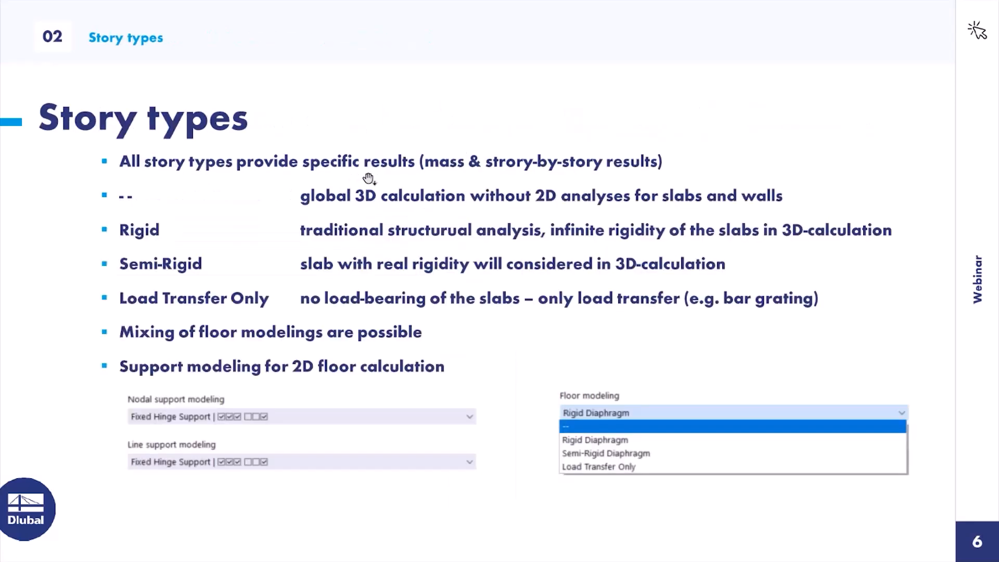
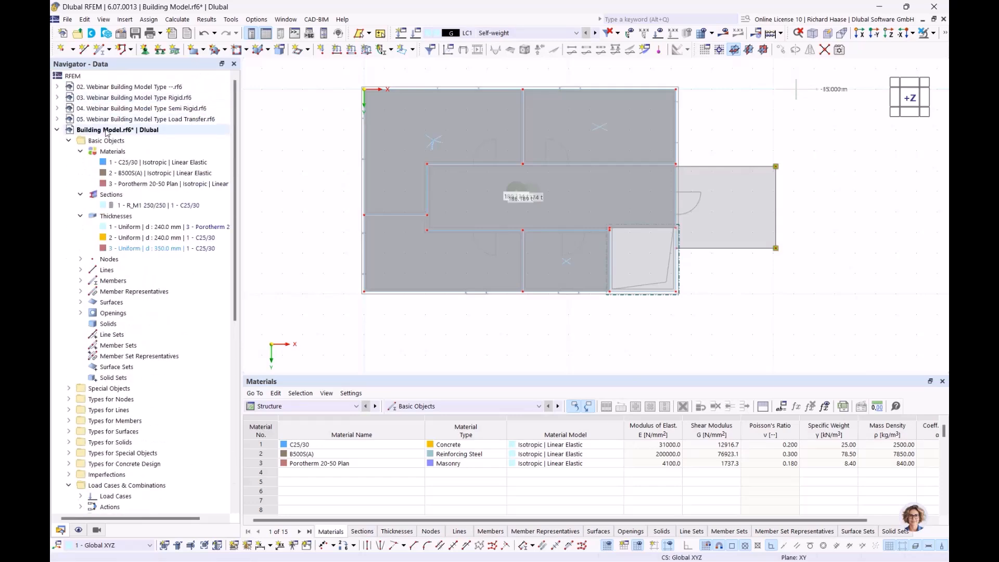
Step: Close the Building Model without saving its changes
{"action": "right_click", "coordinate": [75, 130]}
{"action": "left_click", "coordinate": [141, 227]}
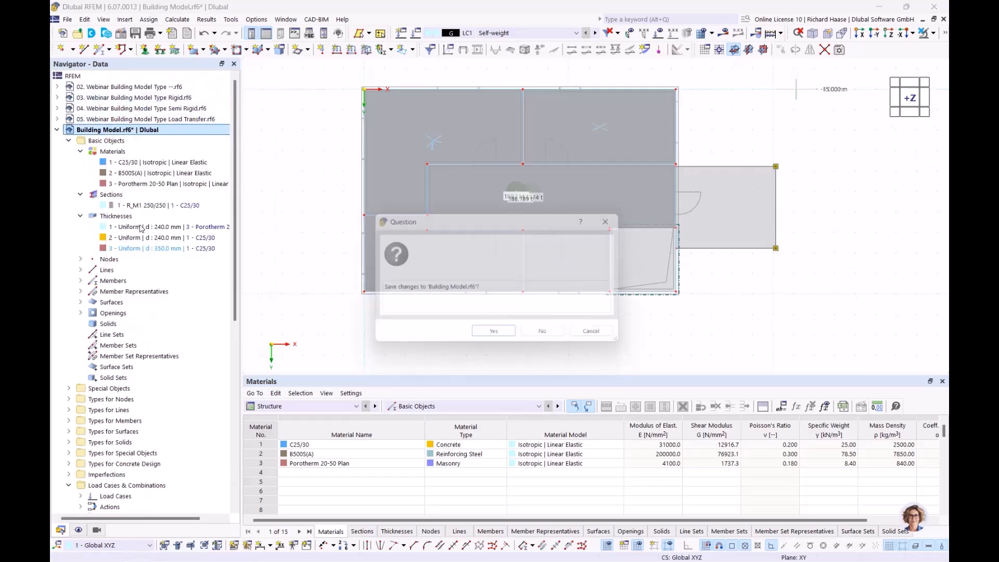
{"action": "left_click", "coordinate": [542, 331]}
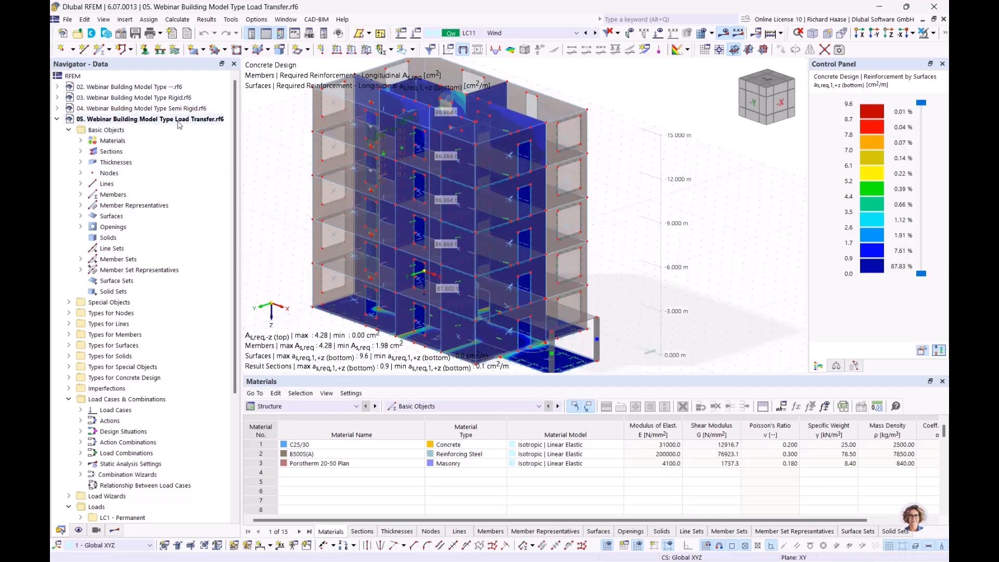
Step: Cancel visibility mode so all objects of the Load Transfer model show
{"action": "middle_click_drag", "start_coordinate": [691, 189], "coordinate": [650, 188]}
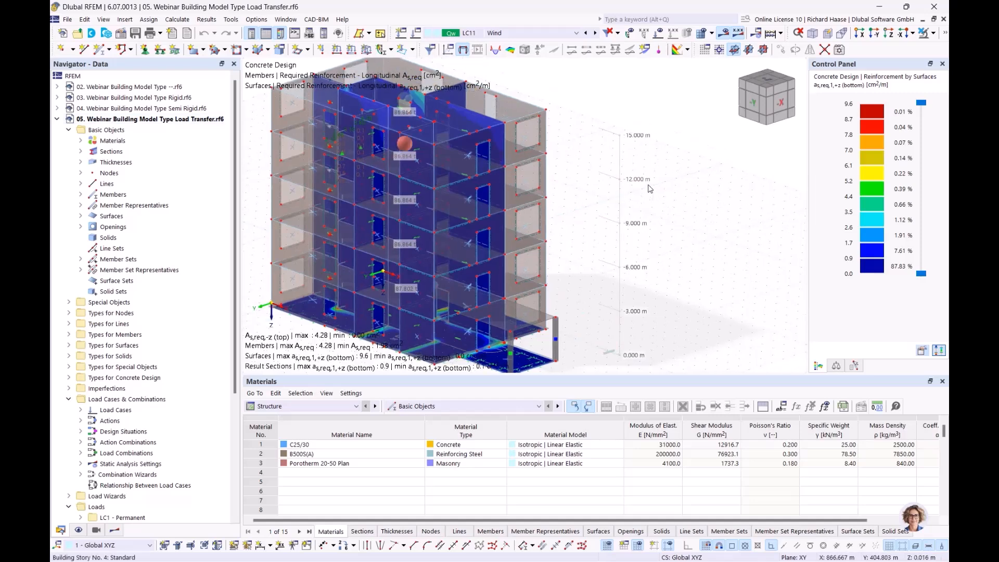
{"action": "left_click", "coordinate": [934, 34]}
{"action": "left_click", "coordinate": [840, 127]}
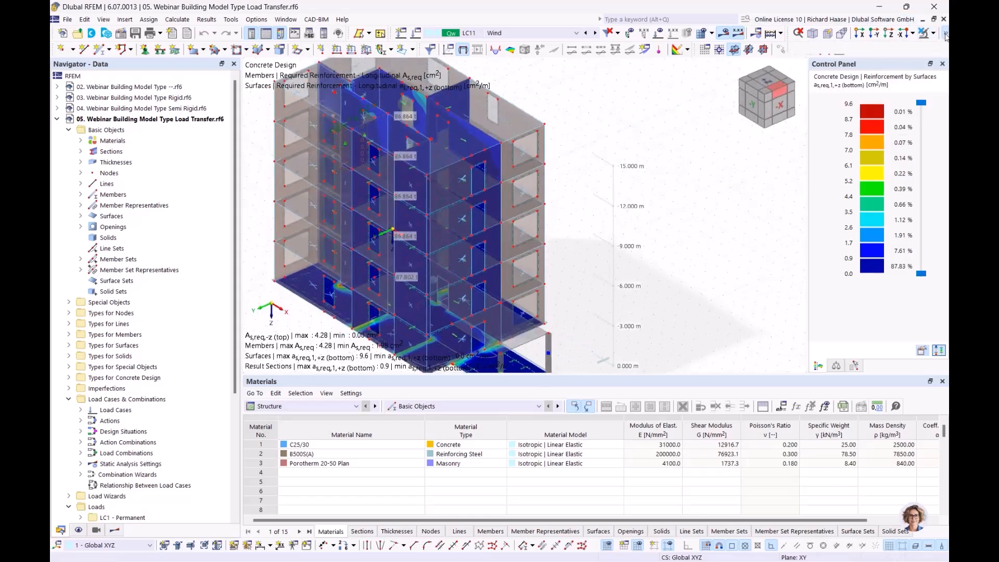
{"action": "middle_click_drag", "start_coordinate": [695, 199], "coordinate": [680, 195]}
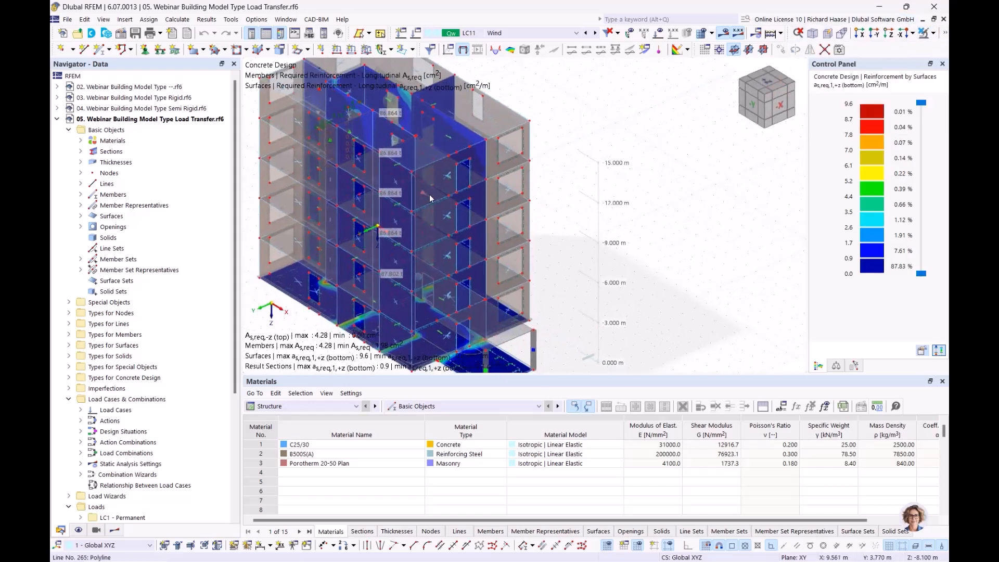
Step: Display results for load combination CO20 and orbit the building to view them
{"action": "left_click", "coordinate": [504, 32]}
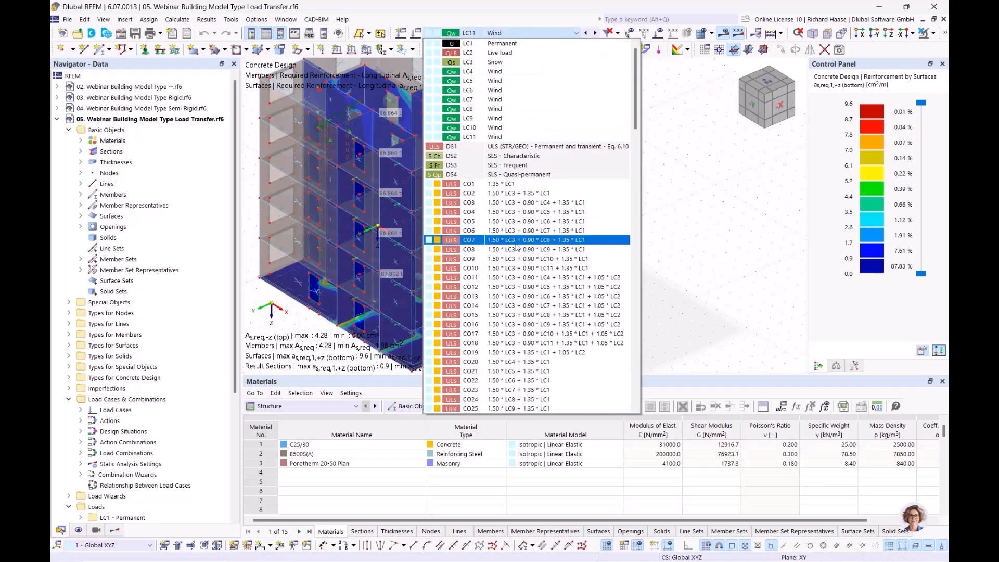
{"action": "left_click", "coordinate": [515, 221]}
{"action": "left_click", "coordinate": [504, 32]}
{"action": "scroll", "coordinate": [470, 347], "scroll_direction": "down", "scroll_amount": 1}
{"action": "scroll", "coordinate": [471, 343], "scroll_direction": "down", "scroll_amount": 3}
{"action": "left_click", "coordinate": [471, 244]}
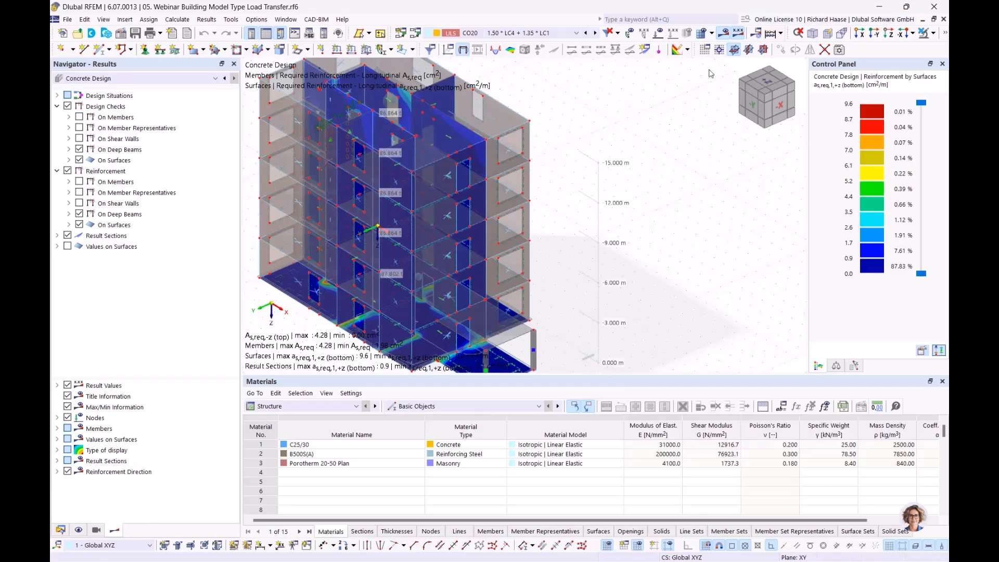
{"action": "mouse_move", "coordinate": [616, 218]}
{"action": "middle_mouse_down", "text": "ctrl"}
{"action": "mouse_move", "coordinate": [602, 234]}
{"action": "mouse_move", "coordinate": [645, 202]}
{"action": "mouse_move", "coordinate": [607, 235]}
{"action": "middle_mouse_up", "text": "ctrl"}
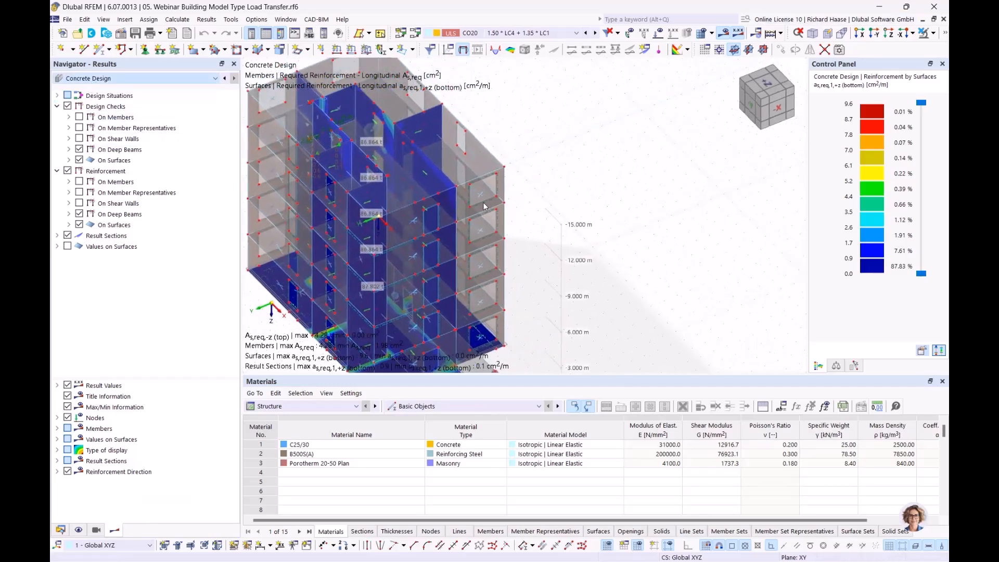
{"action": "middle_click_drag", "start_coordinate": [576, 258], "coordinate": [465, 274]}
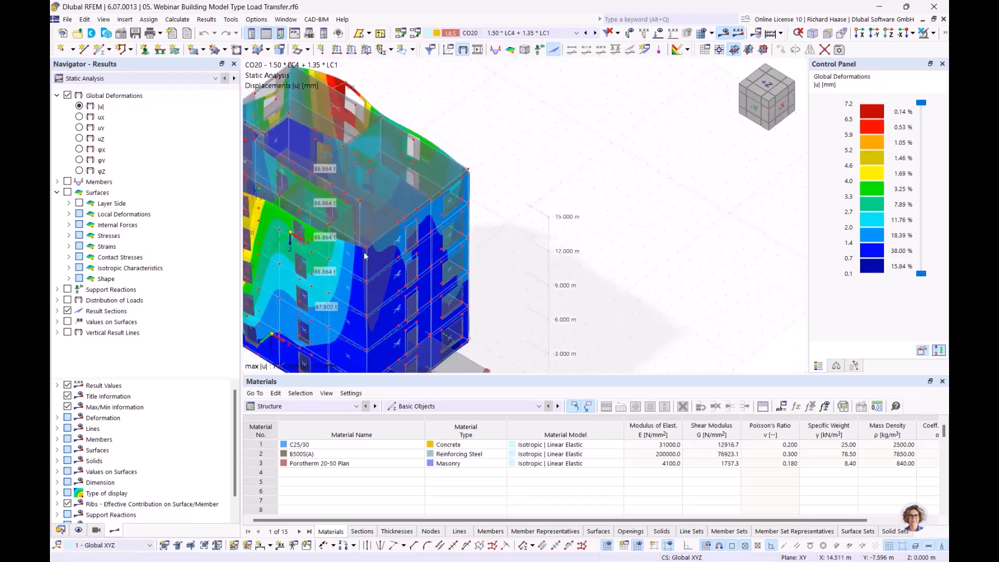
Step: Show surface moments mx under Internal Forces > Basic Internal Forces
{"action": "left_click", "coordinate": [68, 203]}
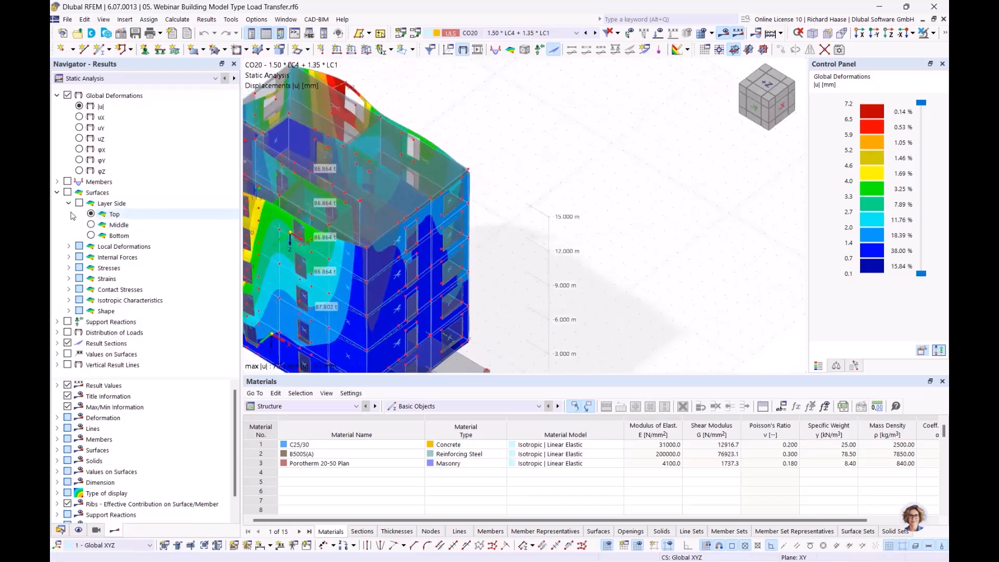
{"action": "left_click", "coordinate": [68, 203]}
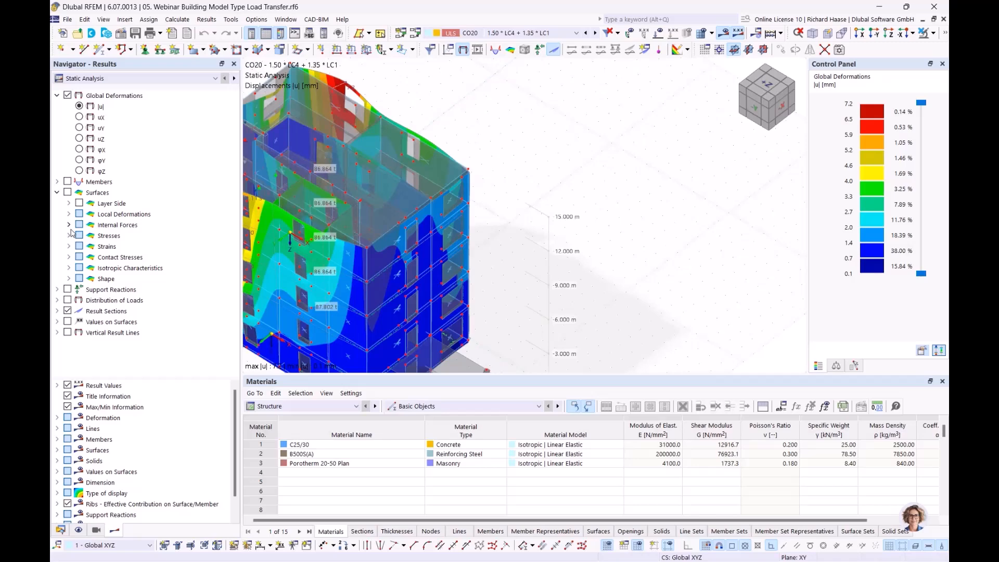
{"action": "left_click", "coordinate": [68, 225]}
{"action": "left_click", "coordinate": [102, 247]}
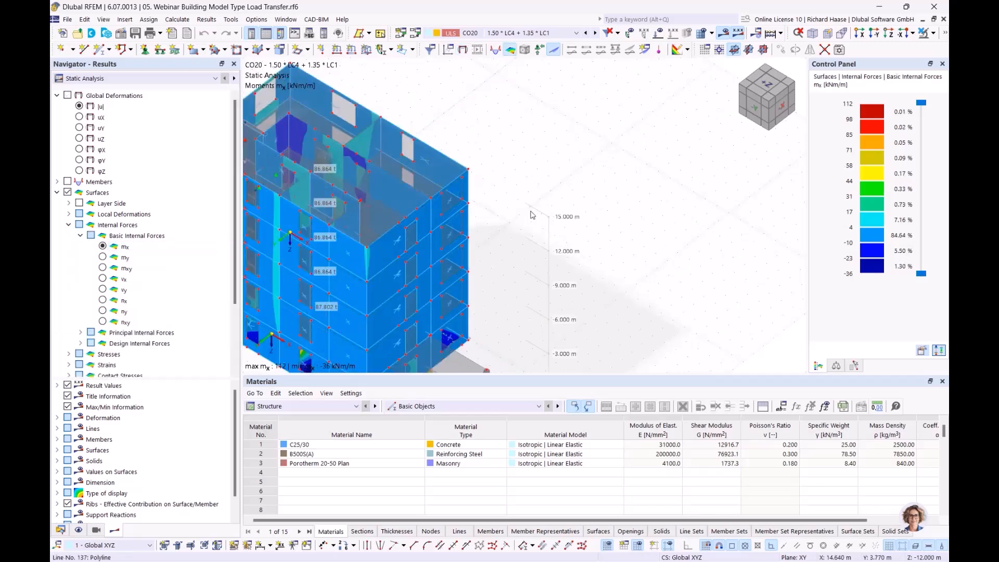
Step: Orbit and zoom the building to inspect mx on walls and floor slabs
{"action": "middle_click_drag", "start_coordinate": [721, 236], "coordinate": [519, 200]}
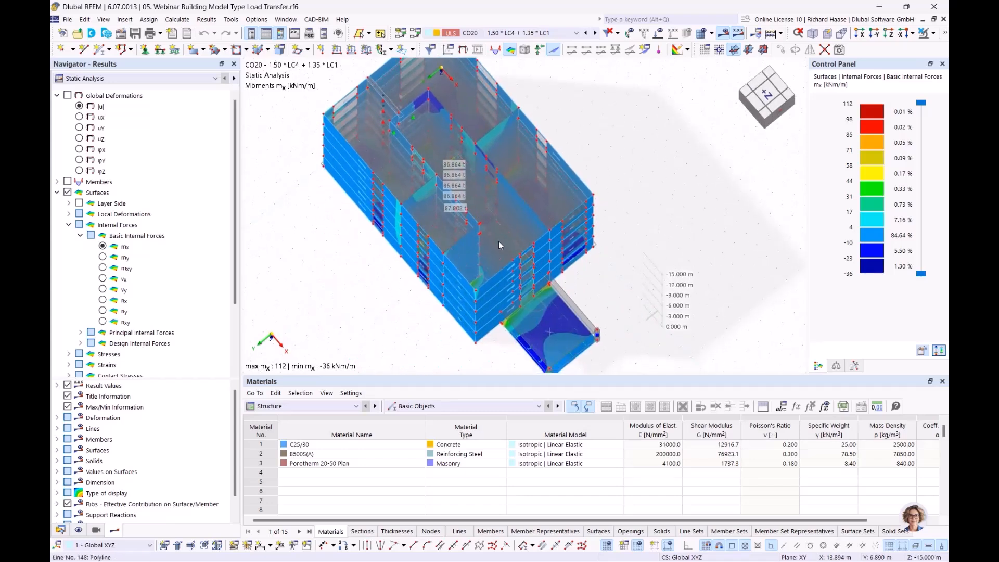
{"action": "scroll", "coordinate": [494, 208], "scroll_direction": "up", "scroll_amount": 3}
{"action": "middle_click_drag", "start_coordinate": [492, 206], "coordinate": [327, 302], "text": "ctrl"}
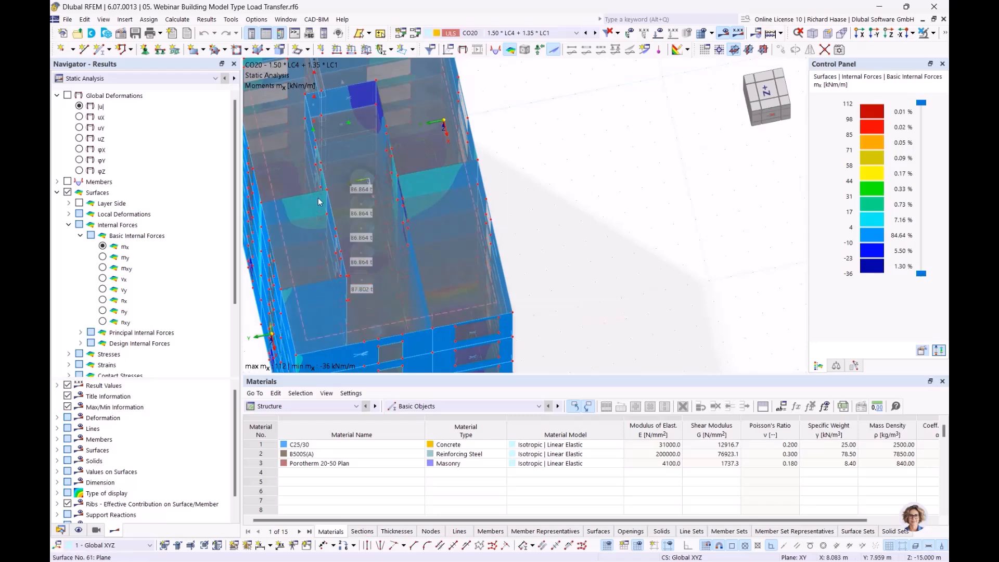
{"action": "middle_click_drag", "start_coordinate": [446, 176], "coordinate": [489, 166], "text": "ctrl"}
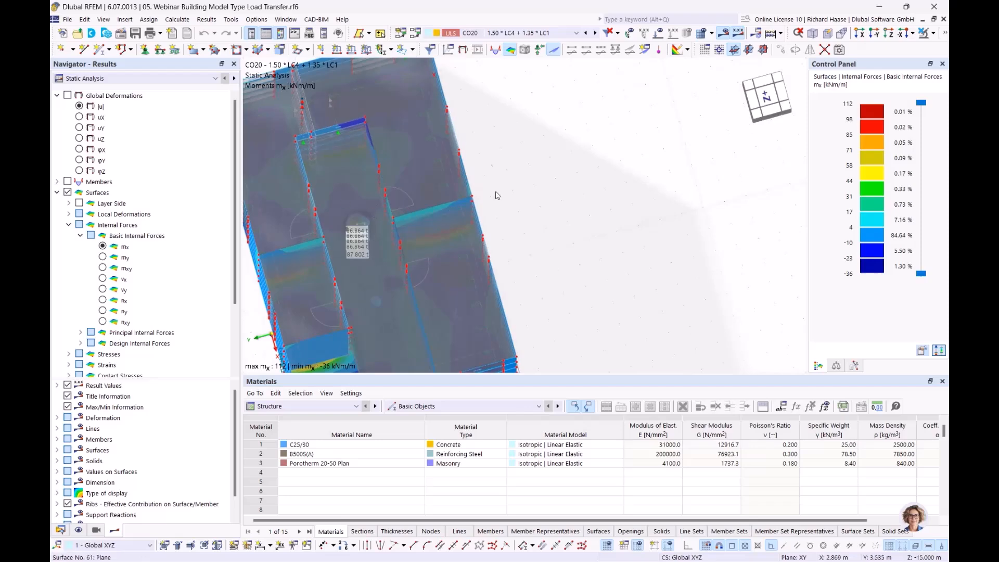
{"action": "middle_click_drag", "start_coordinate": [403, 185], "coordinate": [508, 169], "text": "ctrl"}
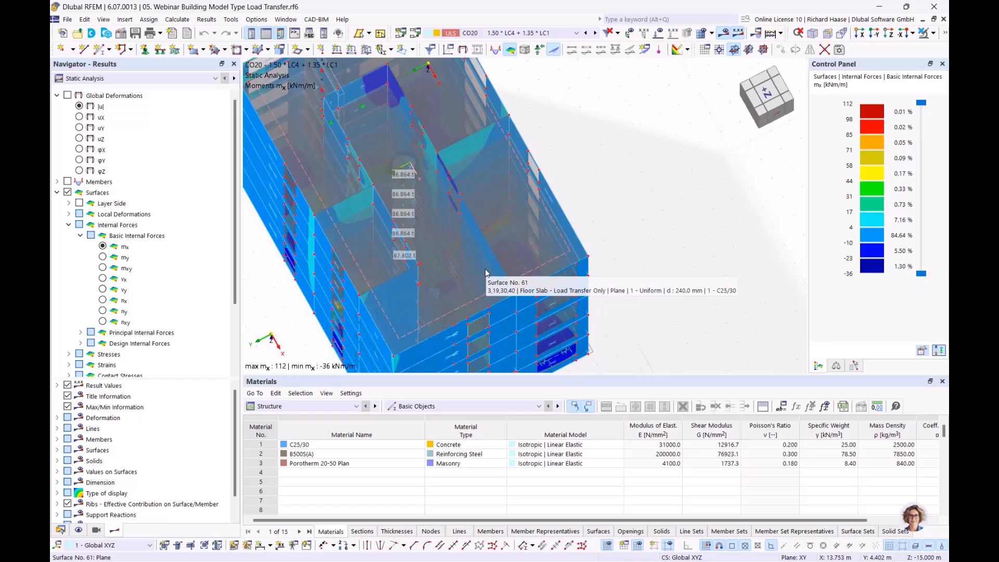
{"action": "middle_click_drag", "start_coordinate": [644, 207], "coordinate": [647, 173], "text": "ctrl"}
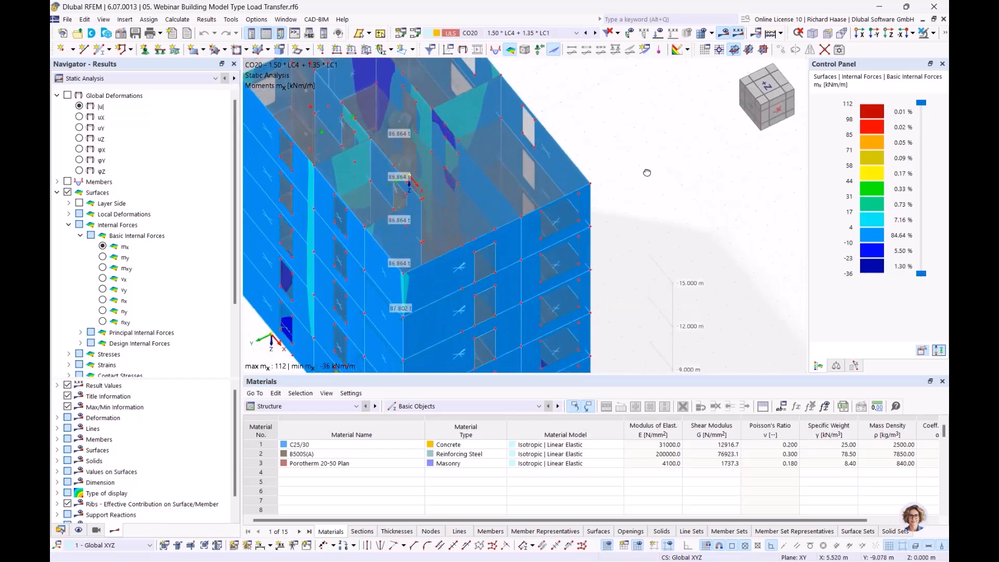
{"action": "scroll", "coordinate": [635, 167], "scroll_direction": "down", "scroll_amount": 2}
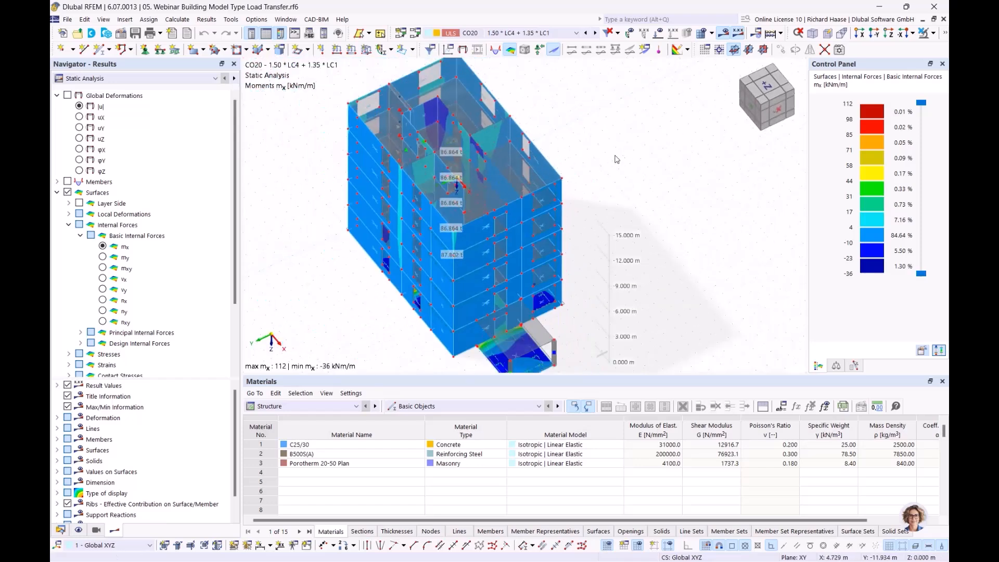
{"action": "left_click", "coordinate": [60, 531]}
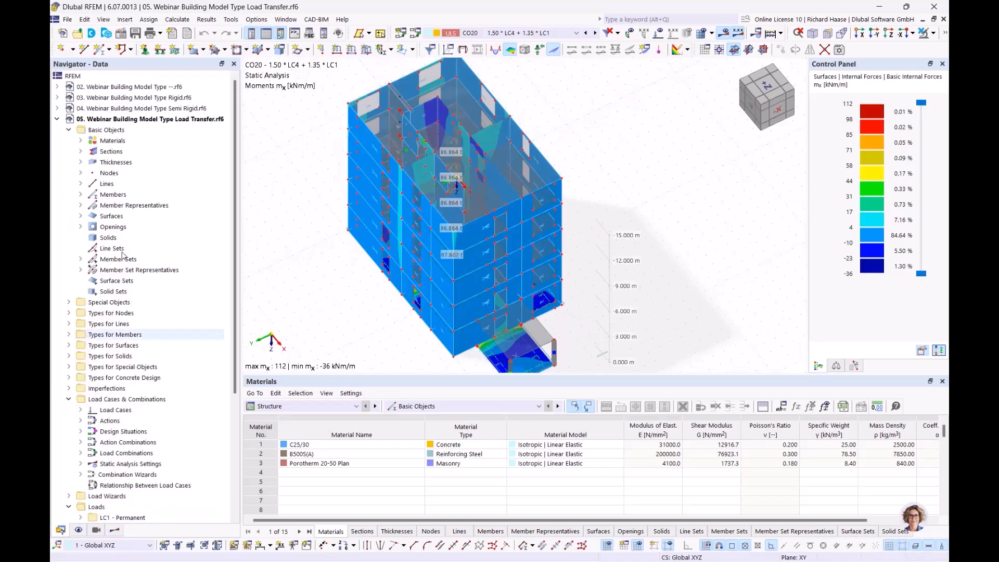
Step: Close the Load Transfer model (05)
{"action": "right_click", "coordinate": [119, 118]}
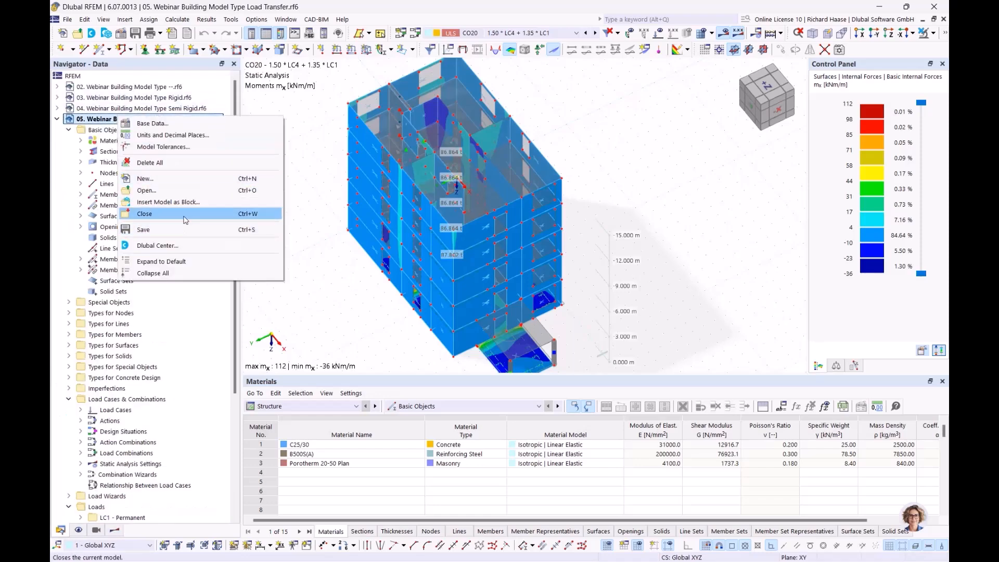
{"action": "left_click", "coordinate": [184, 215]}
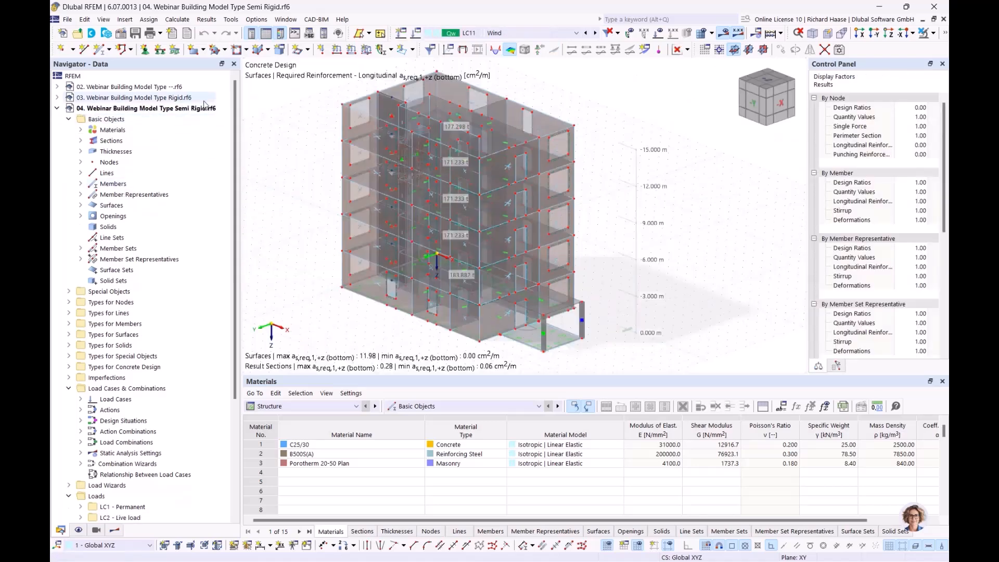
{"action": "left_click", "coordinate": [96, 530]}
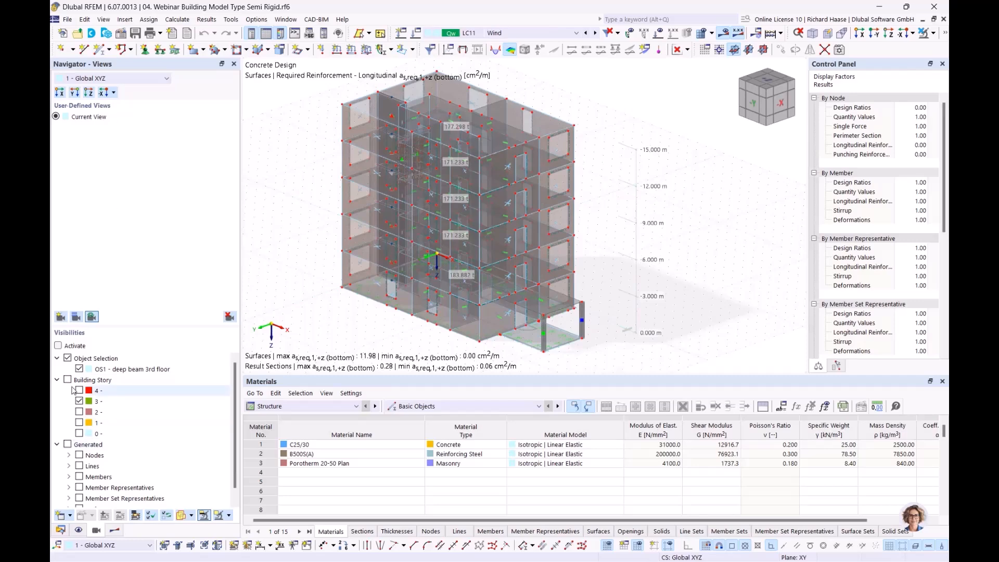
Step: Tile the Rigid and Semi Rigid model windows vertically side by side
{"action": "left_click", "coordinate": [286, 19]}
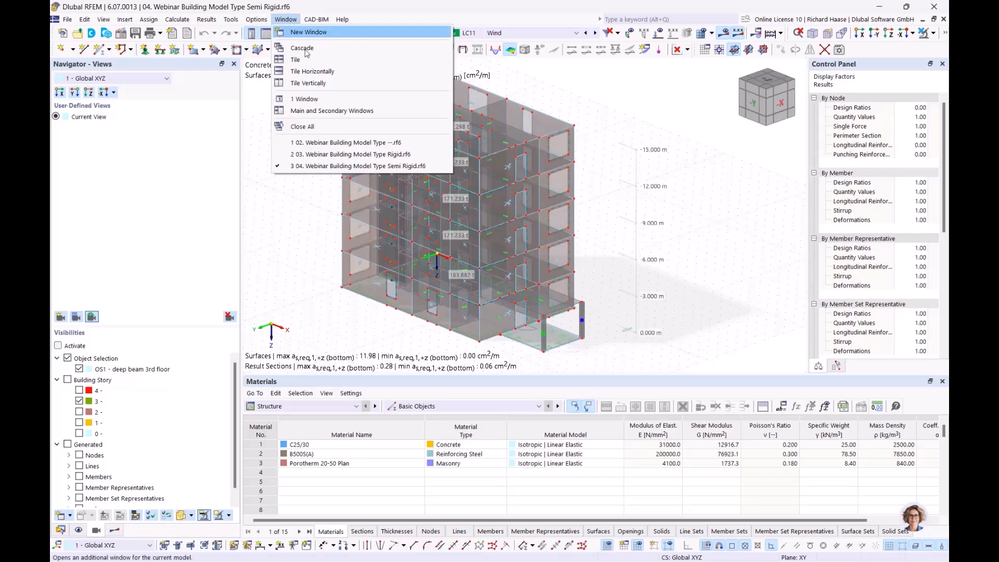
{"action": "left_click", "coordinate": [308, 84]}
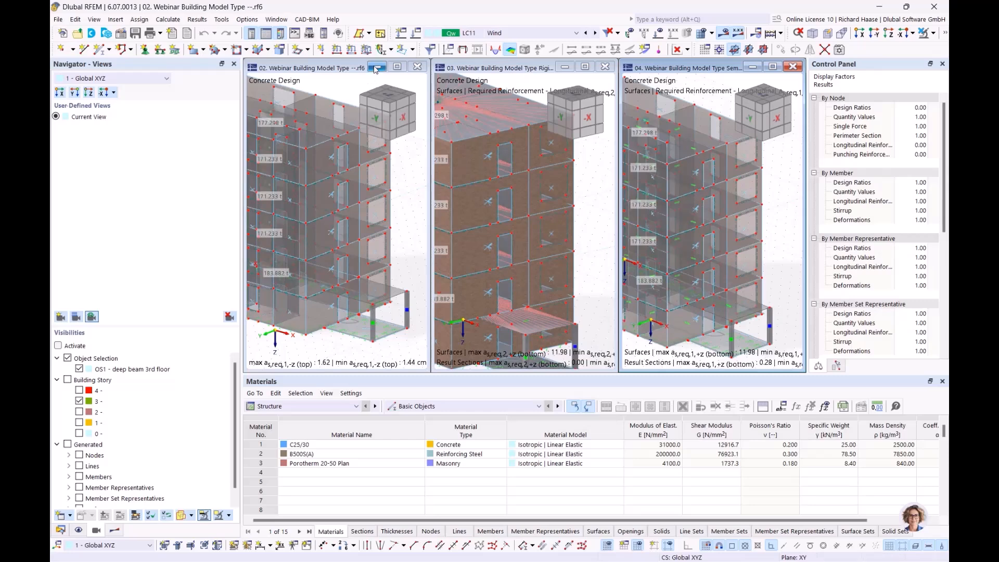
{"action": "left_click", "coordinate": [376, 70]}
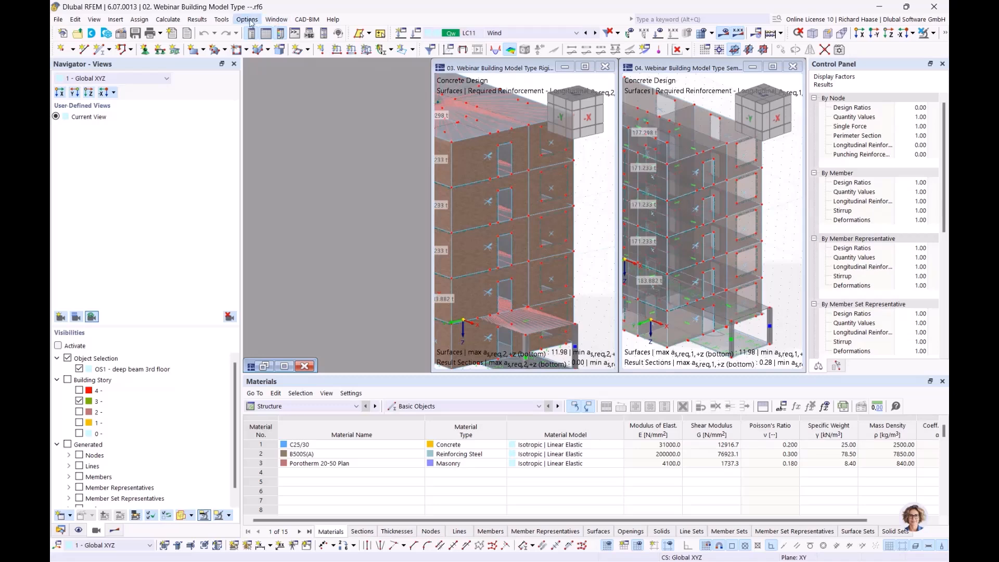
{"action": "left_click", "coordinate": [272, 19]}
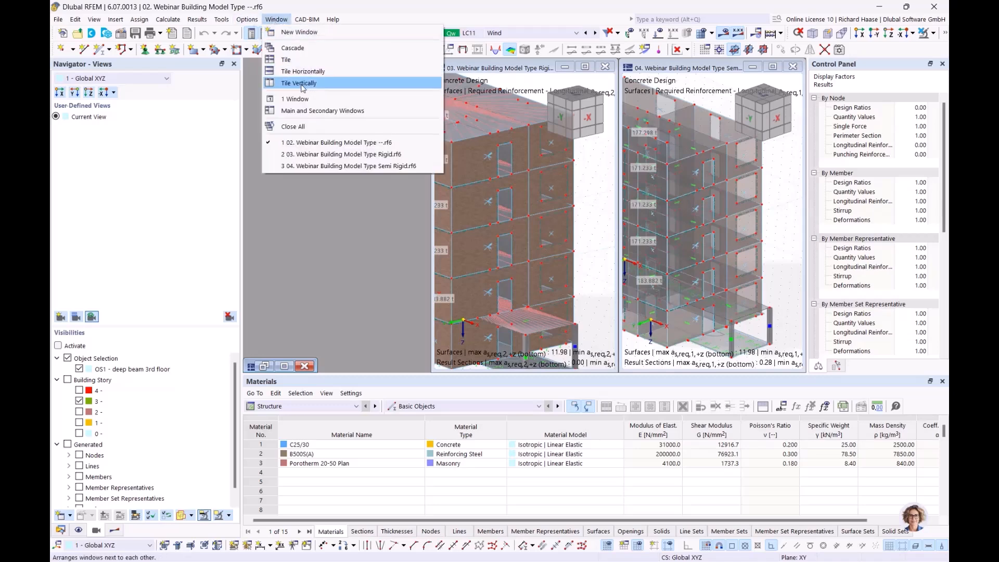
{"action": "left_click", "coordinate": [295, 83]}
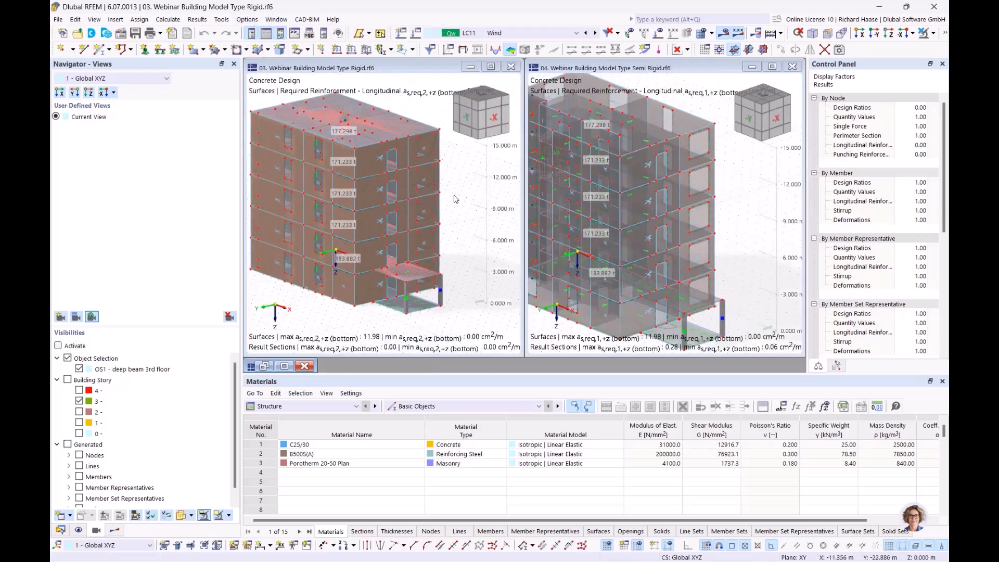
{"action": "middle_click_drag", "start_coordinate": [451, 172], "coordinate": [457, 191]}
Step: Limit the rigid model to Building Story 3 and display it transparently
{"action": "scroll", "coordinate": [466, 200], "scroll_direction": "up", "scroll_amount": 2}
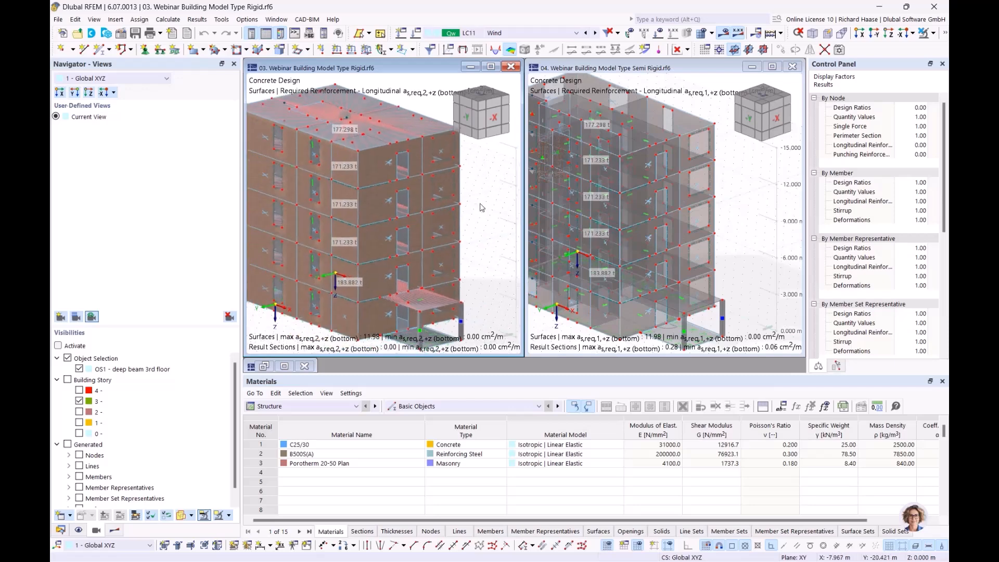
{"action": "left_click", "coordinate": [67, 380]}
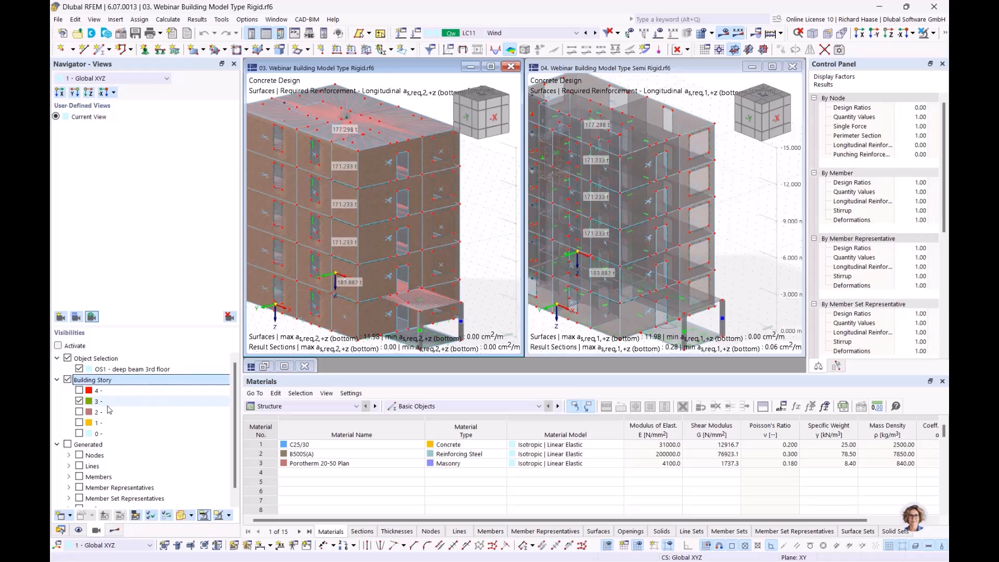
{"action": "left_click", "coordinate": [68, 359]}
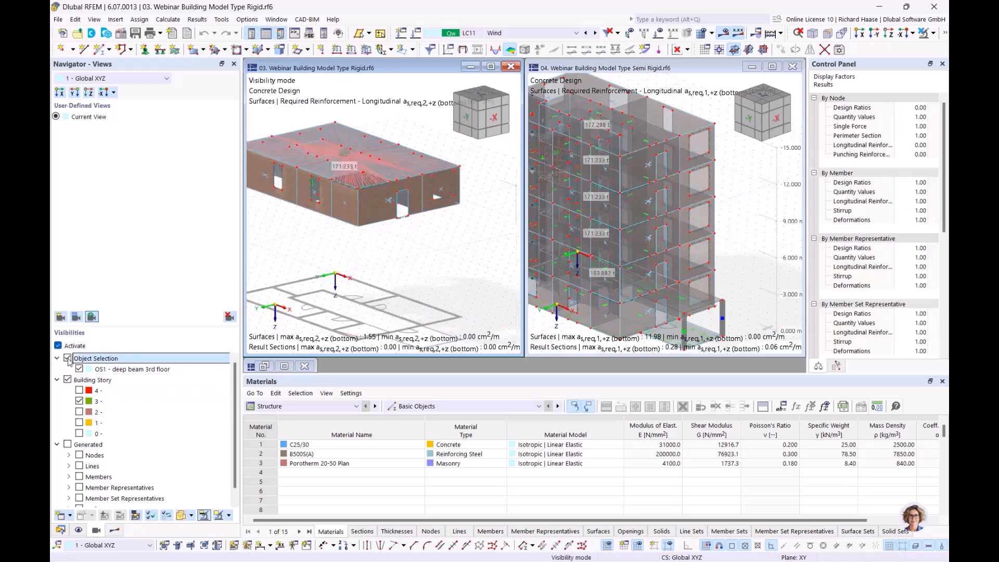
{"action": "left_click", "coordinate": [67, 358]}
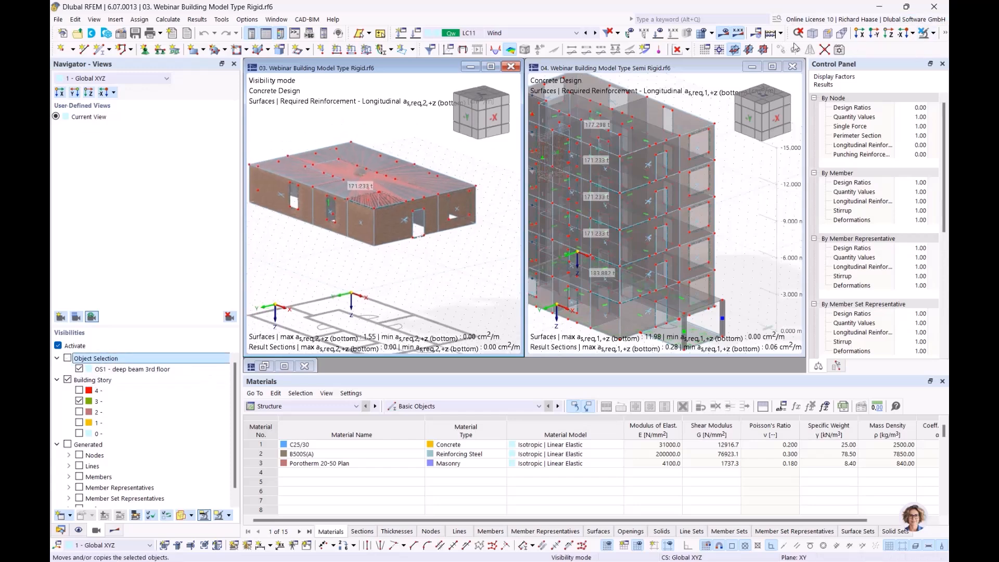
{"action": "left_click", "coordinate": [934, 33]}
{"action": "left_click", "coordinate": [946, 36]}
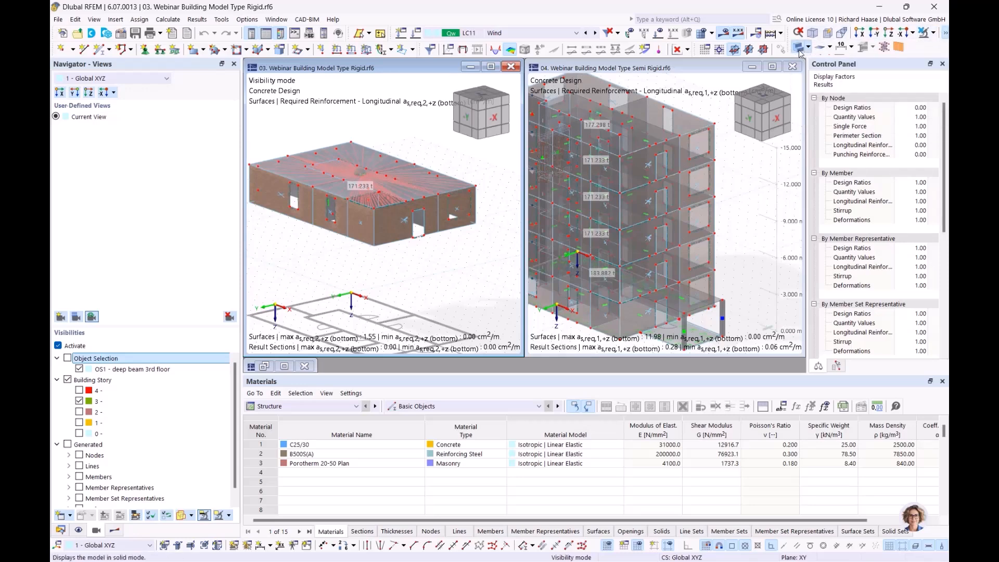
{"action": "left_click", "coordinate": [801, 49]}
{"action": "middle_click_drag", "start_coordinate": [377, 279], "coordinate": [370, 314], "text": "ctrl"}
Step: Limit the semi-rigid model to the 3rd storey, excluding the deep beam 3rd floor selection
{"action": "left_click", "coordinate": [761, 196]}
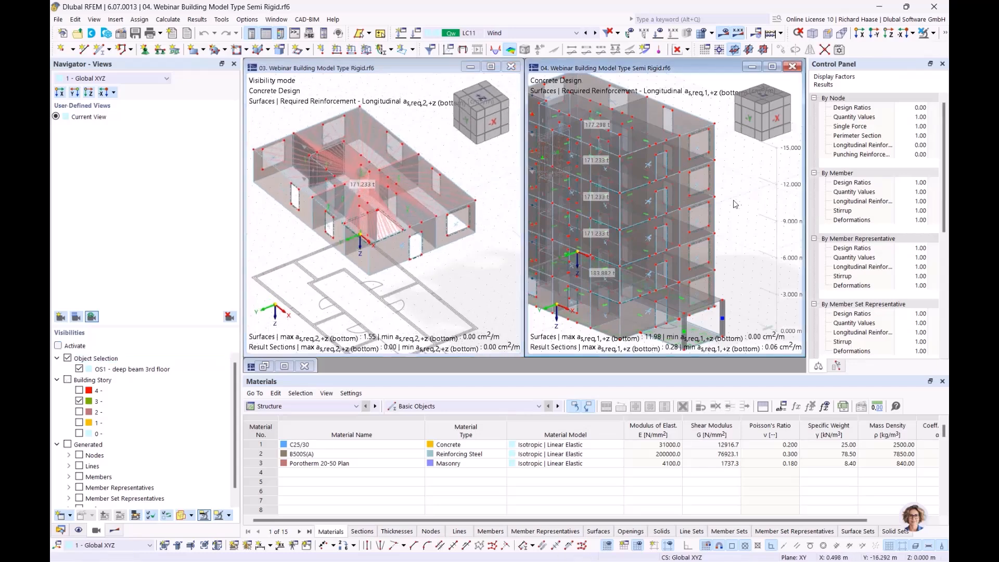
{"action": "scroll", "coordinate": [733, 203], "scroll_direction": "down", "scroll_amount": 1}
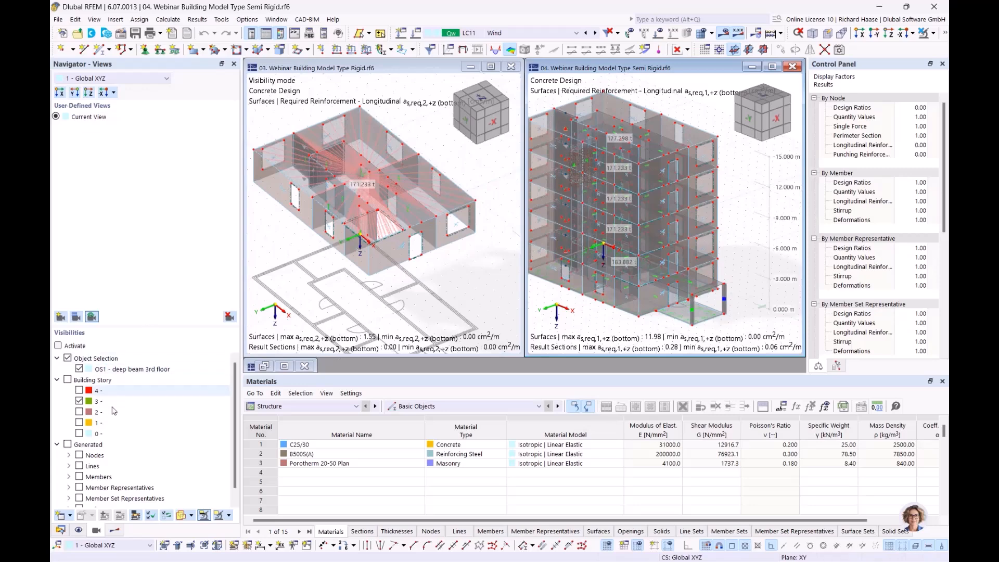
{"action": "left_click", "coordinate": [67, 380]}
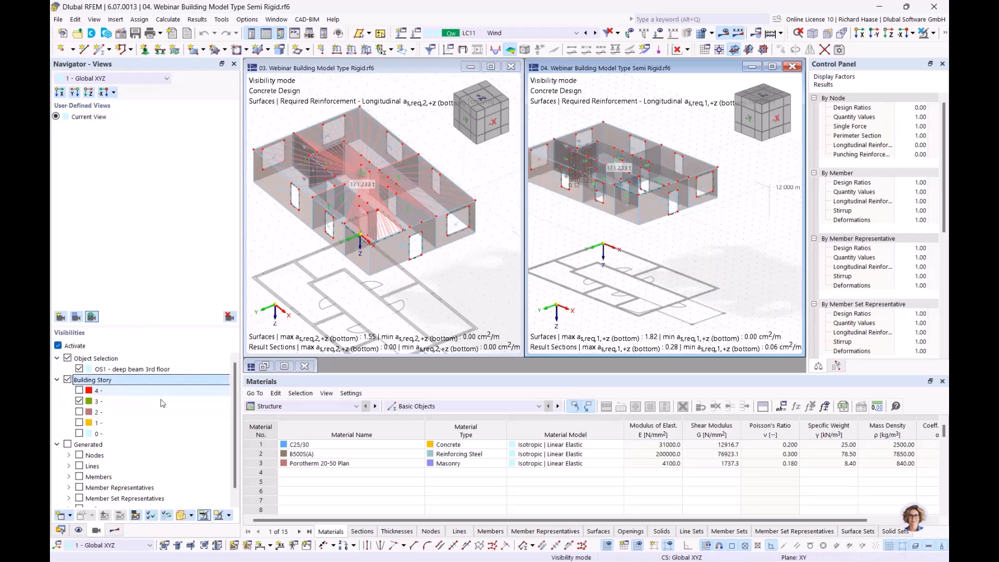
{"action": "middle_click_drag", "start_coordinate": [620, 253], "coordinate": [635, 318], "text": "ctrl"}
{"action": "scroll", "coordinate": [629, 286], "scroll_direction": "up", "scroll_amount": 2}
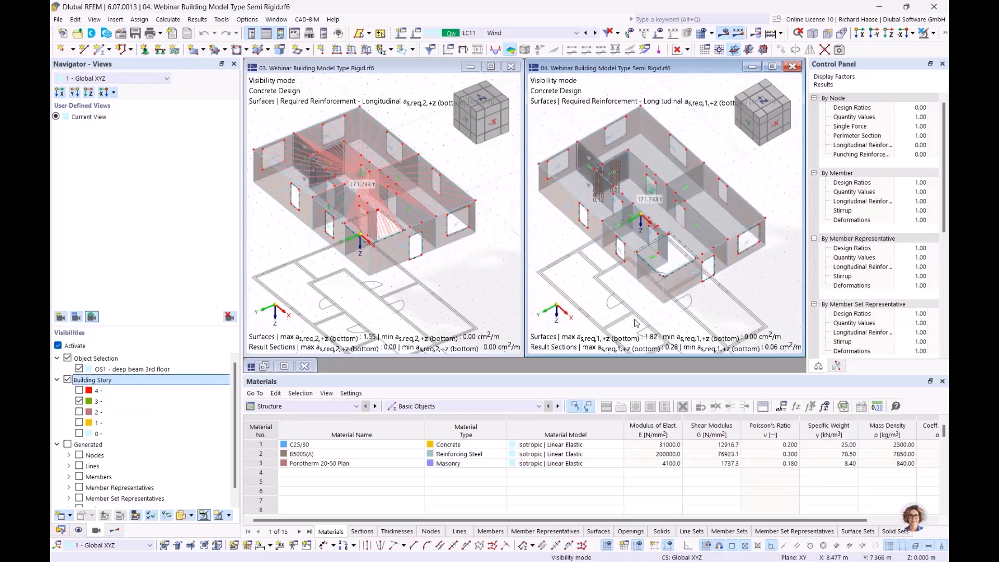
{"action": "left_click", "coordinate": [96, 359]}
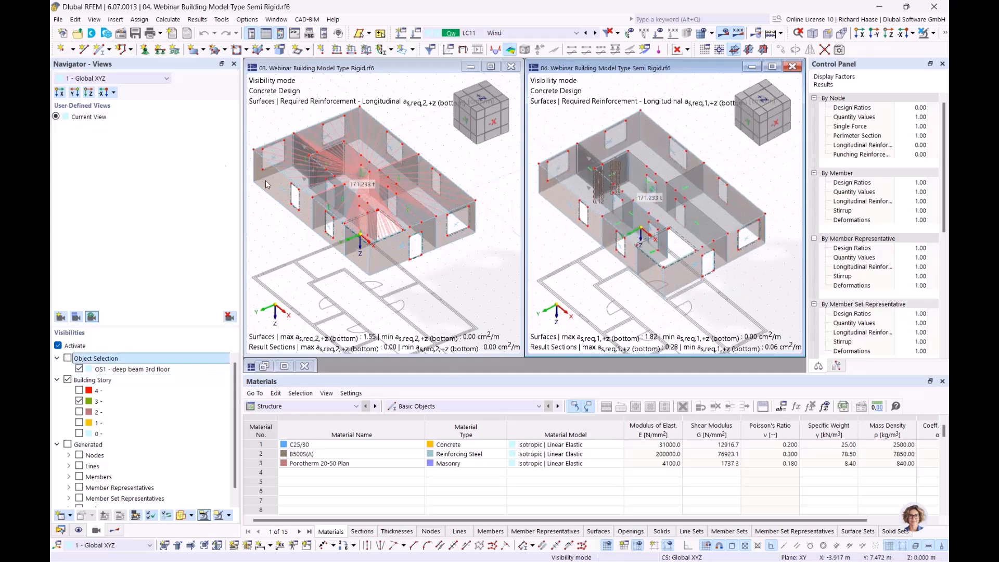
{"action": "left_click", "coordinate": [80, 372]}
{"action": "left_click", "coordinate": [79, 368]}
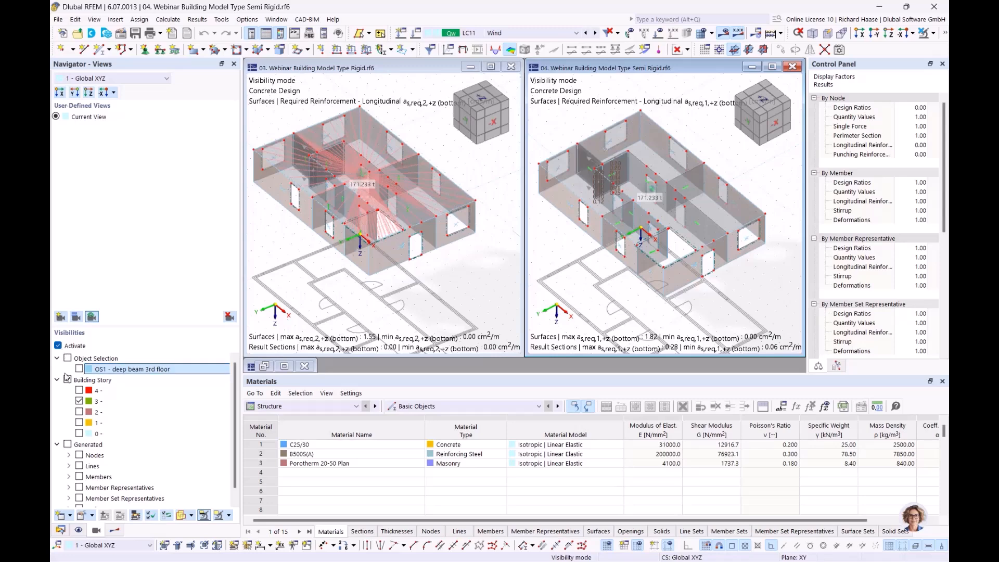
{"action": "left_click", "coordinate": [58, 346]}
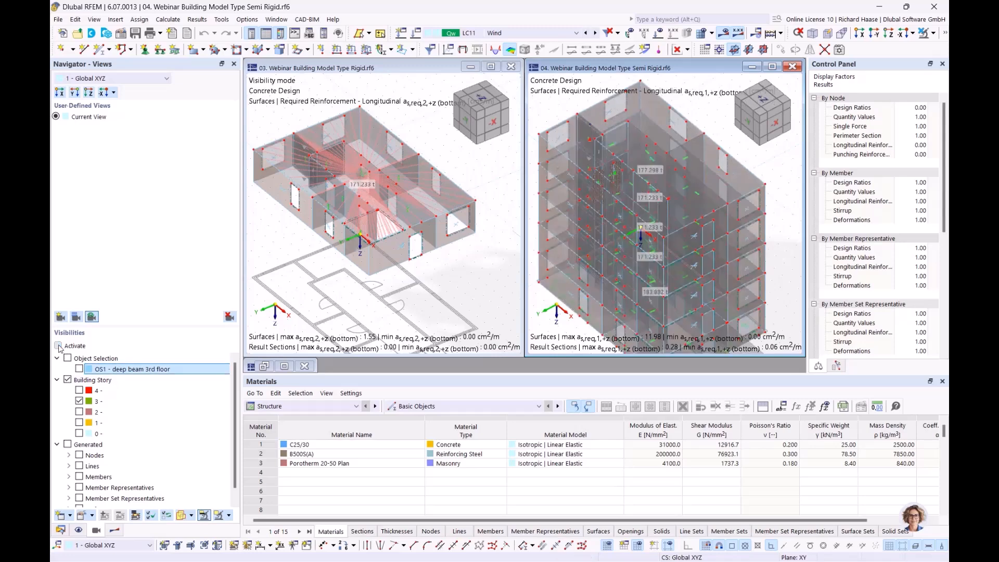
{"action": "left_click", "coordinate": [58, 346]}
Step: Adjust the semi-rigid visibility group and view, then return to the rigid model's load cases
{"action": "scroll", "coordinate": [629, 149], "scroll_direction": "up", "scroll_amount": 5}
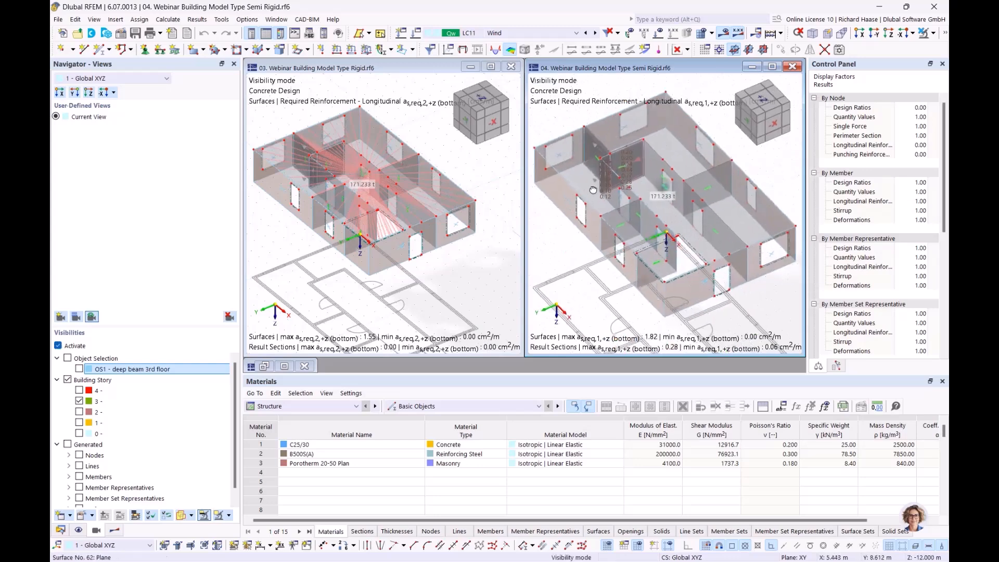
{"action": "scroll", "coordinate": [628, 149], "scroll_direction": "up", "scroll_amount": 2}
{"action": "middle_click_drag", "start_coordinate": [665, 189], "coordinate": [632, 205], "text": "ctrl"}
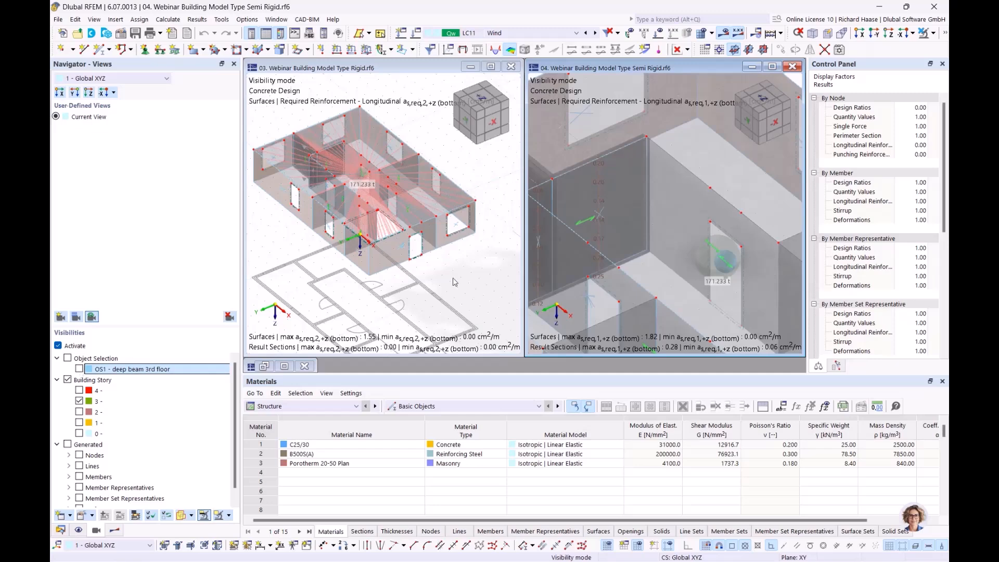
{"action": "scroll", "coordinate": [554, 265], "scroll_direction": "down", "scroll_amount": 2}
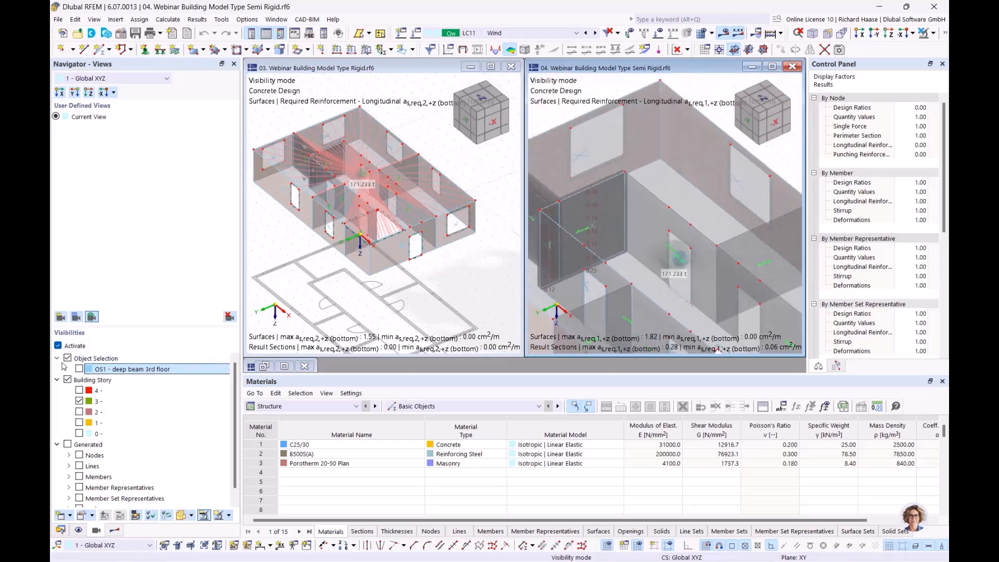
{"action": "left_click", "coordinate": [169, 359]}
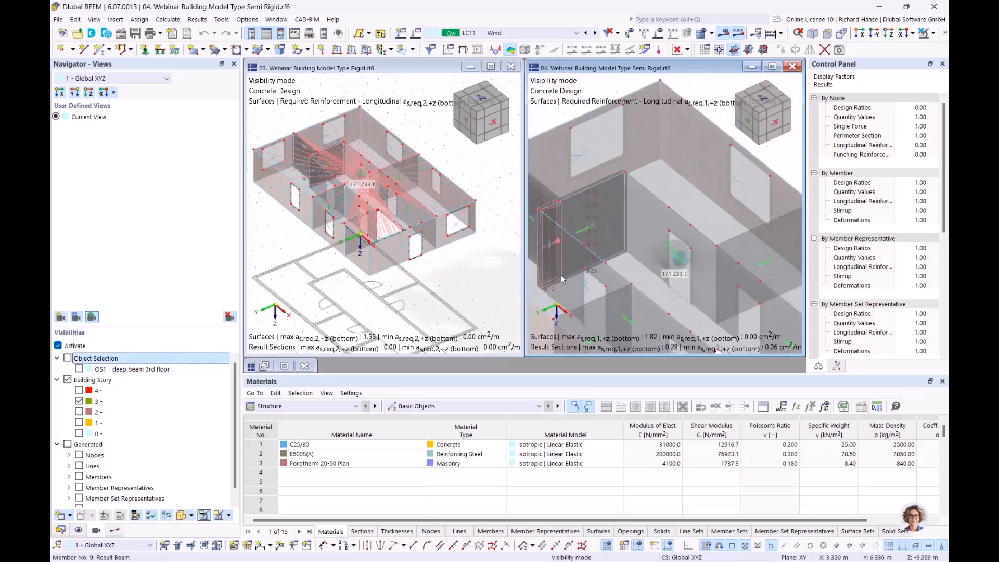
{"action": "scroll", "coordinate": [561, 275], "scroll_direction": "down", "scroll_amount": 5}
{"action": "middle_click_drag", "start_coordinate": [650, 227], "coordinate": [609, 209], "text": "ctrl"}
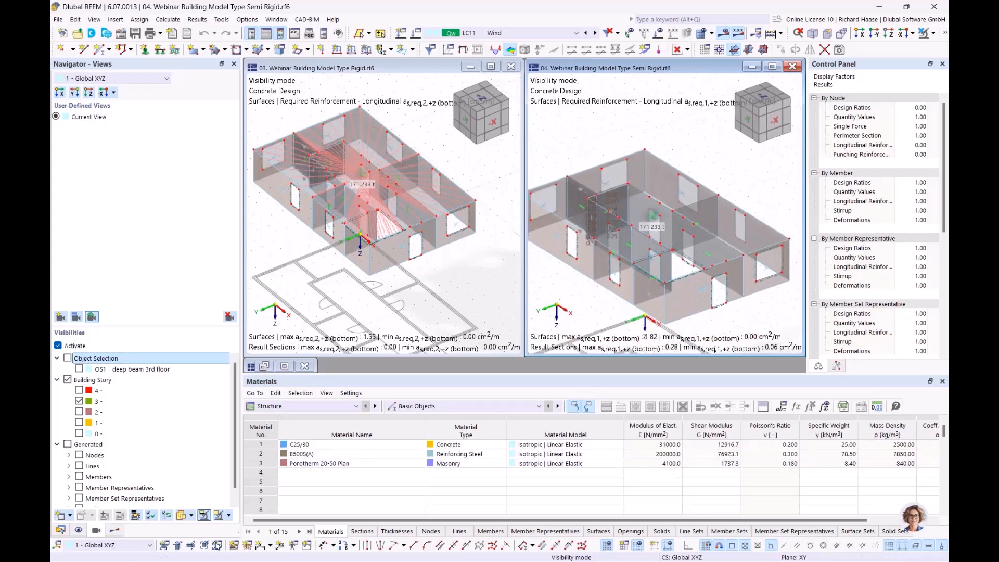
{"action": "left_click", "coordinate": [351, 91]}
{"action": "left_click", "coordinate": [531, 31]}
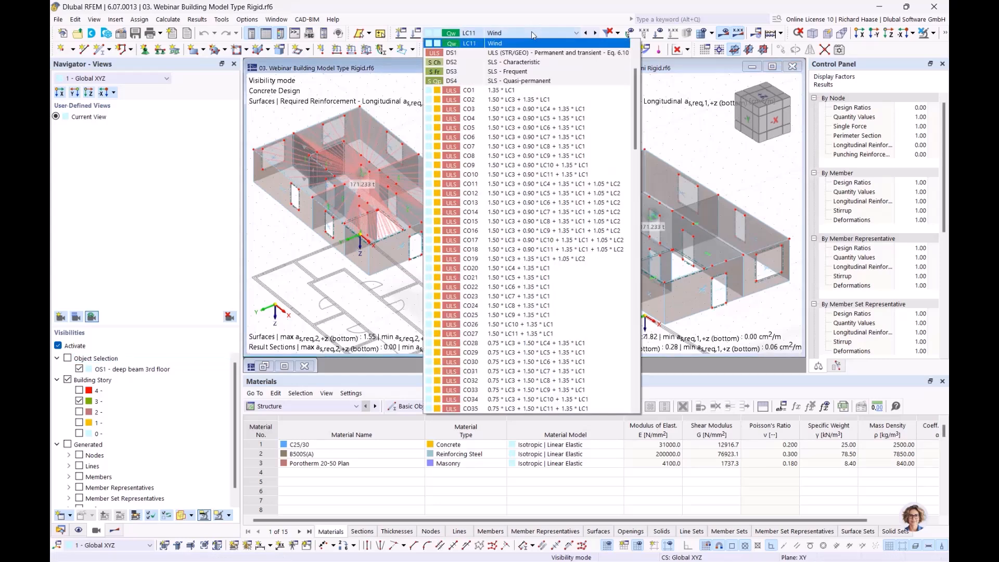
Step: Set load combination CO20 in both the rigid and semi-rigid models
{"action": "left_click", "coordinate": [532, 268]}
{"action": "left_click", "coordinate": [676, 142]}
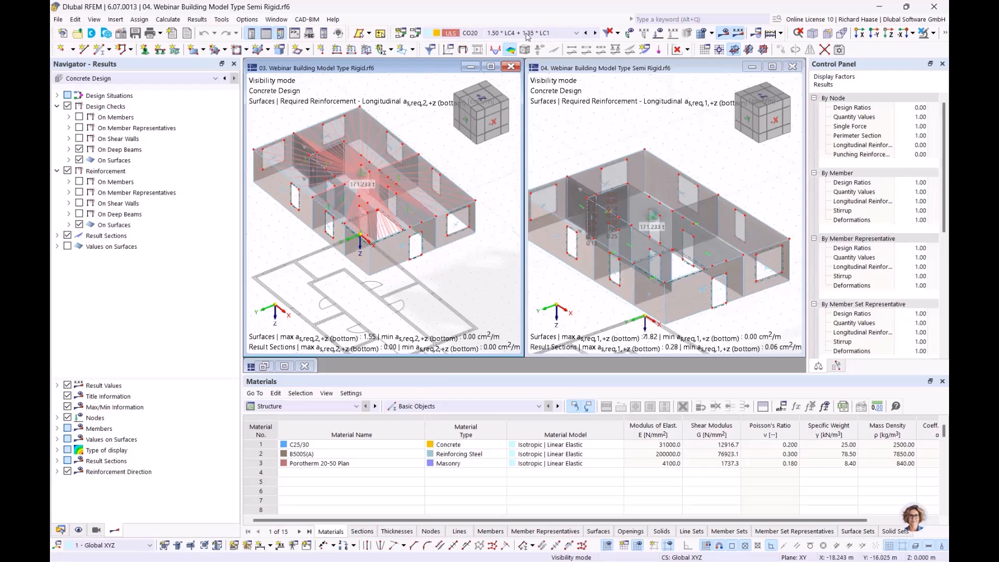
{"action": "left_click", "coordinate": [528, 33]}
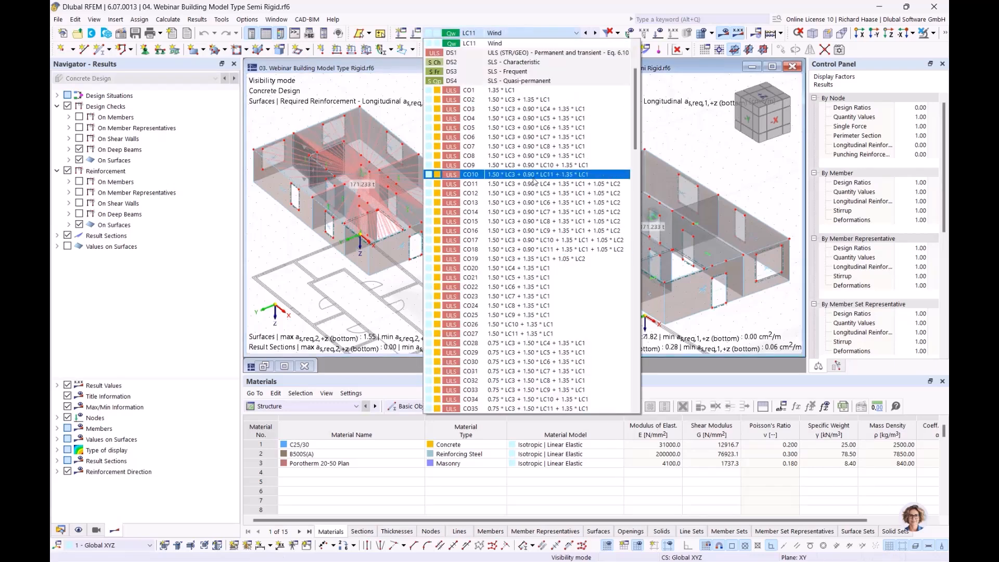
{"action": "left_click", "coordinate": [521, 268]}
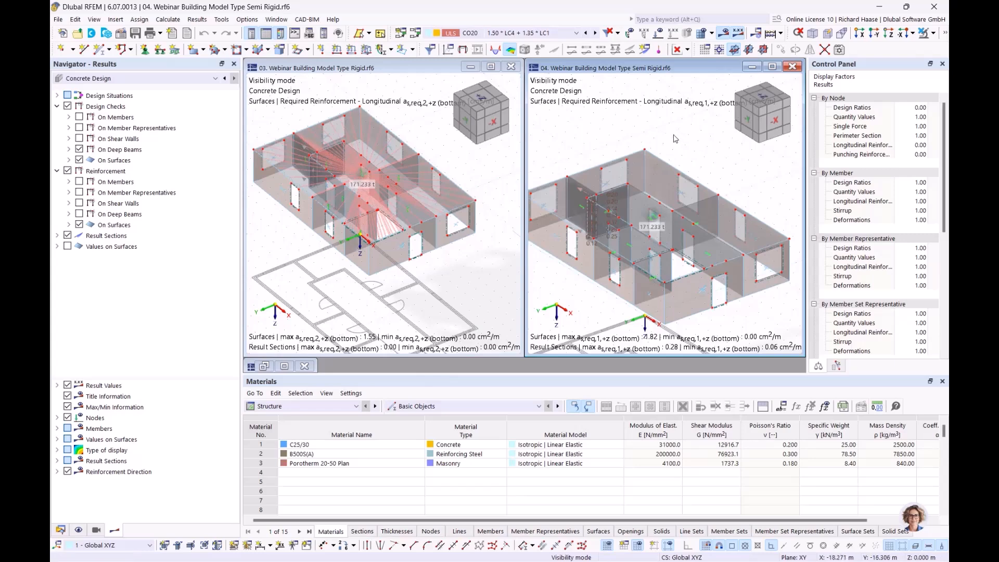
{"action": "scroll", "coordinate": [675, 139], "scroll_direction": "down", "scroll_amount": 1}
{"action": "middle_click_drag", "start_coordinate": [675, 139], "coordinate": [671, 167], "text": "ctrl"}
{"action": "scroll", "coordinate": [671, 167], "scroll_direction": "down", "scroll_amount": 1}
Step: Show the rigid model's mx from Static Analysis, Analysis of building stories, Floors local 2D calculation
{"action": "left_click", "coordinate": [421, 181]}
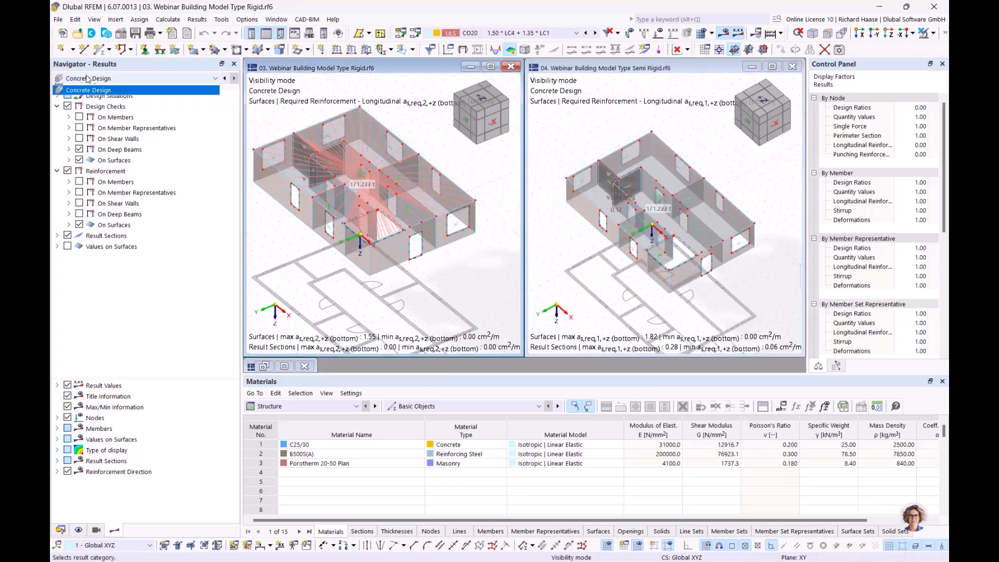
{"action": "left_click", "coordinate": [80, 87]}
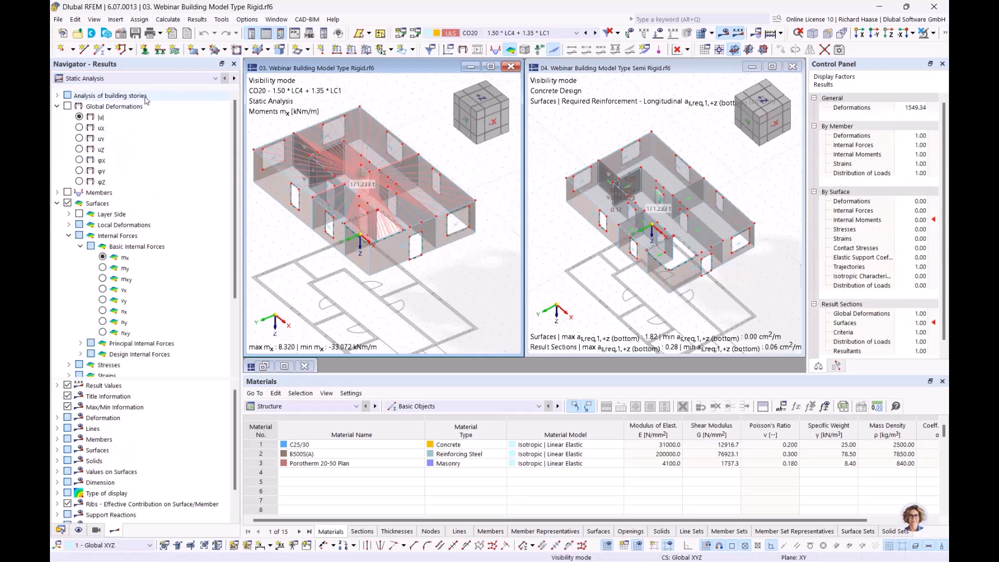
{"action": "left_click", "coordinate": [91, 98]}
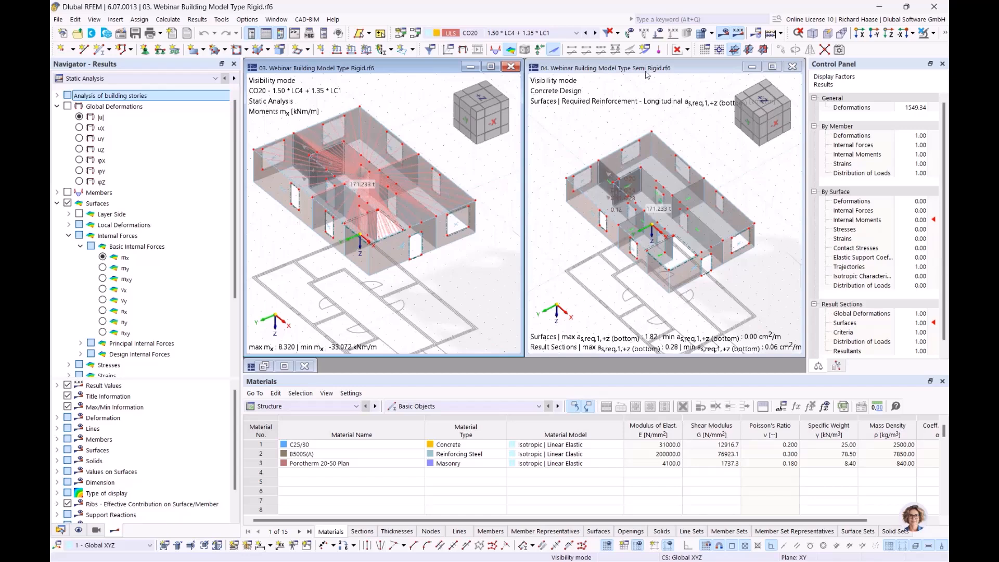
{"action": "left_click", "coordinate": [57, 95]}
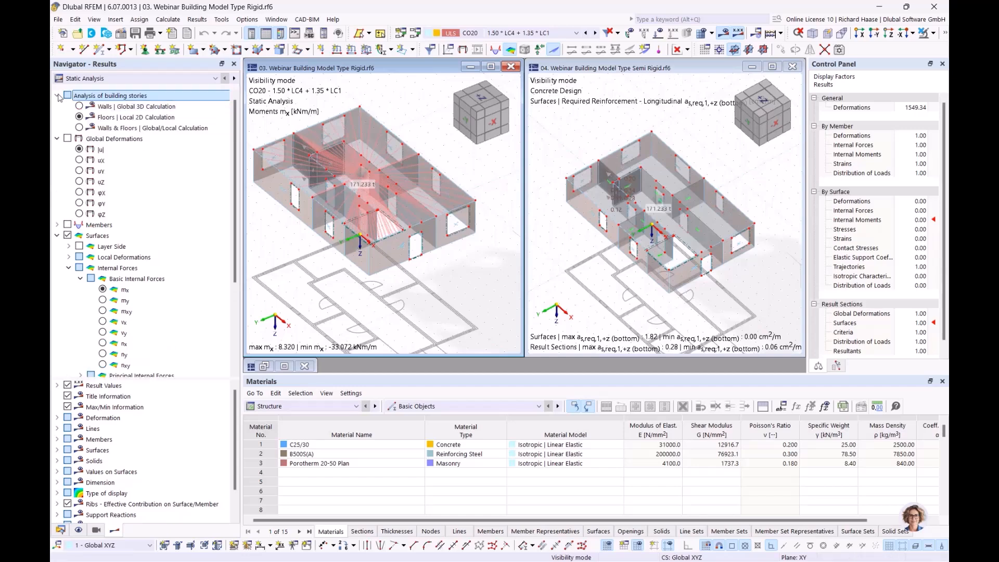
{"action": "left_click", "coordinate": [80, 118]}
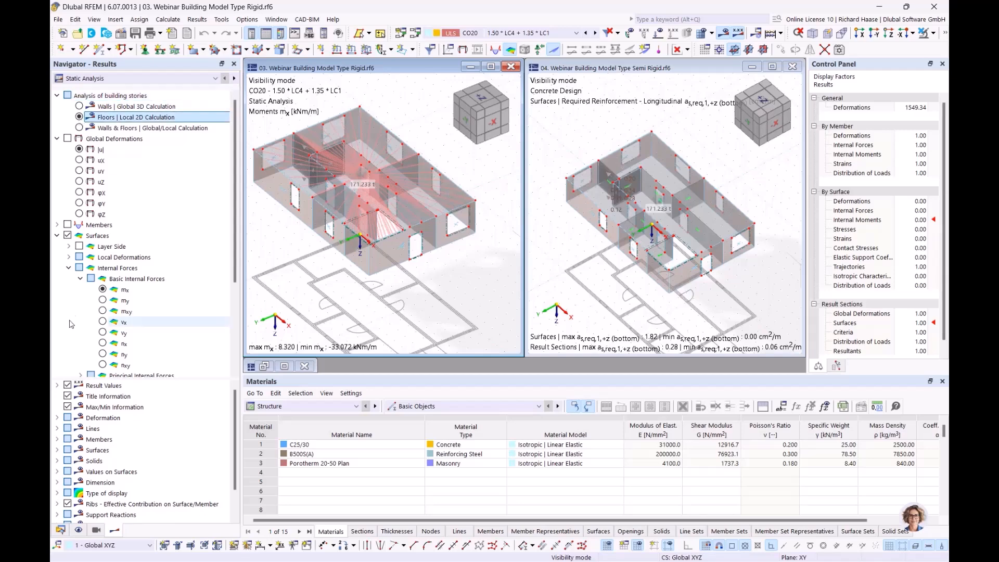
{"action": "left_click", "coordinate": [104, 291]}
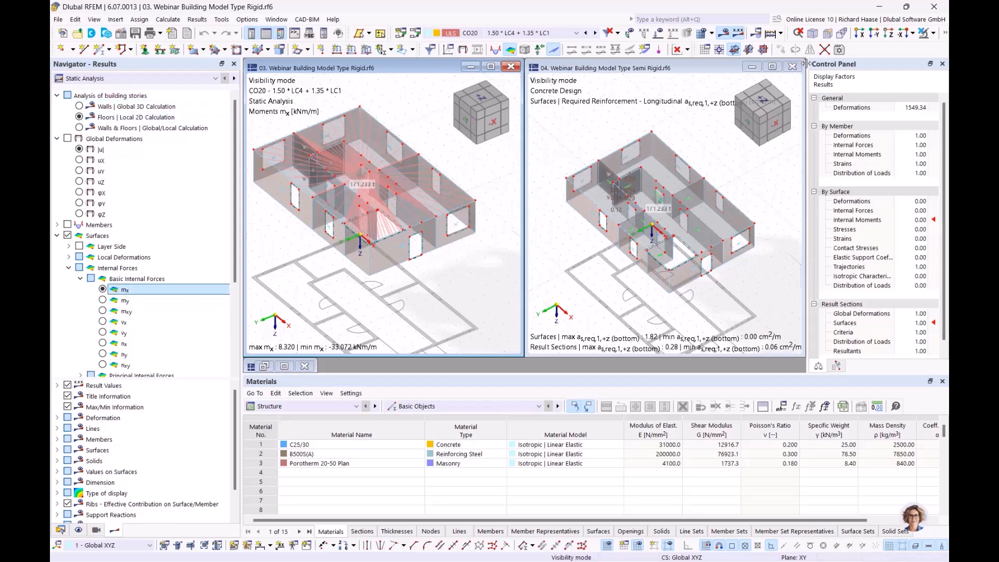
{"action": "left_click", "coordinate": [689, 50]}
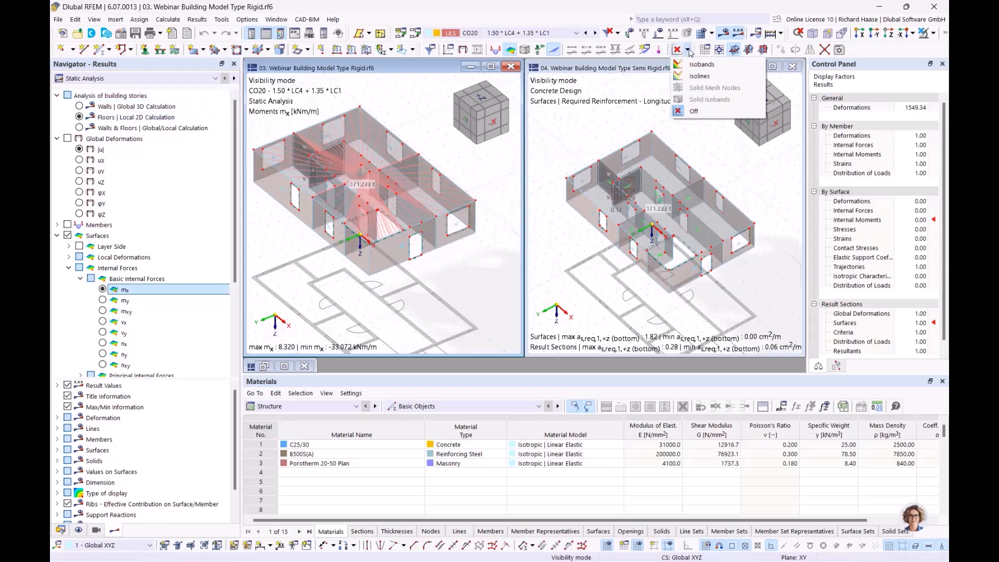
Step: Display mx as coloured isobands in both model windows
{"action": "left_click", "coordinate": [692, 66]}
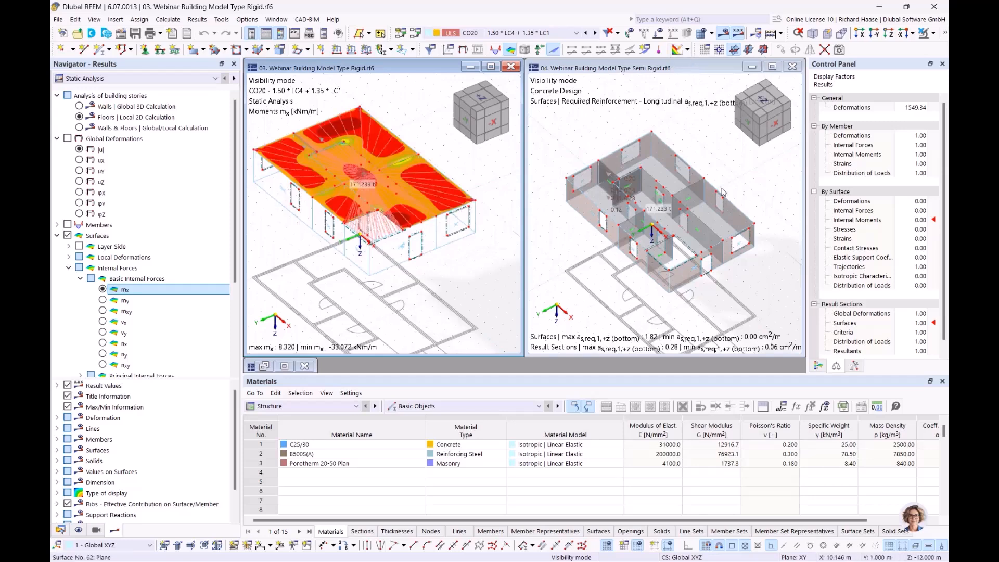
{"action": "left_click", "coordinate": [687, 68]}
{"action": "left_click", "coordinate": [688, 51]}
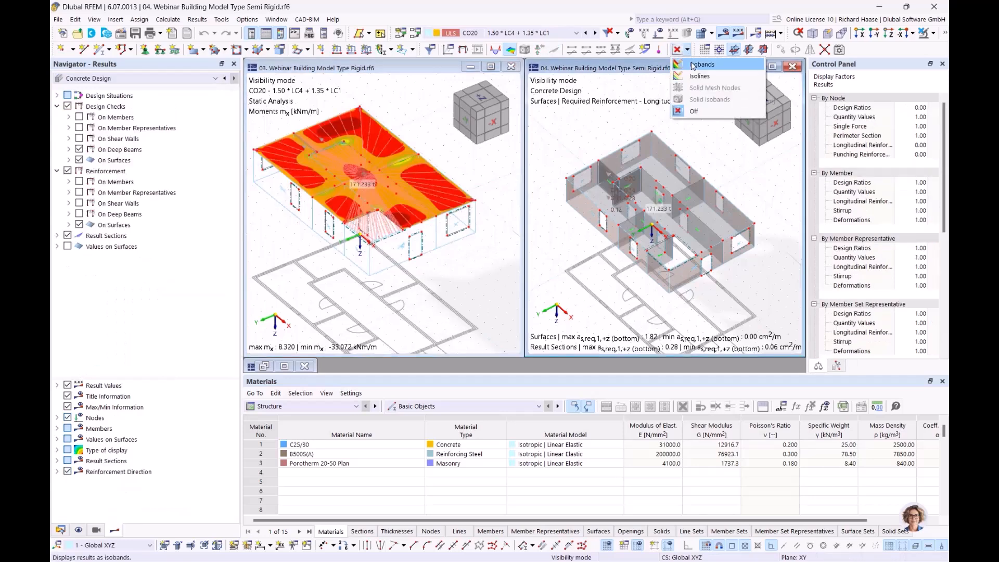
{"action": "left_click", "coordinate": [693, 66]}
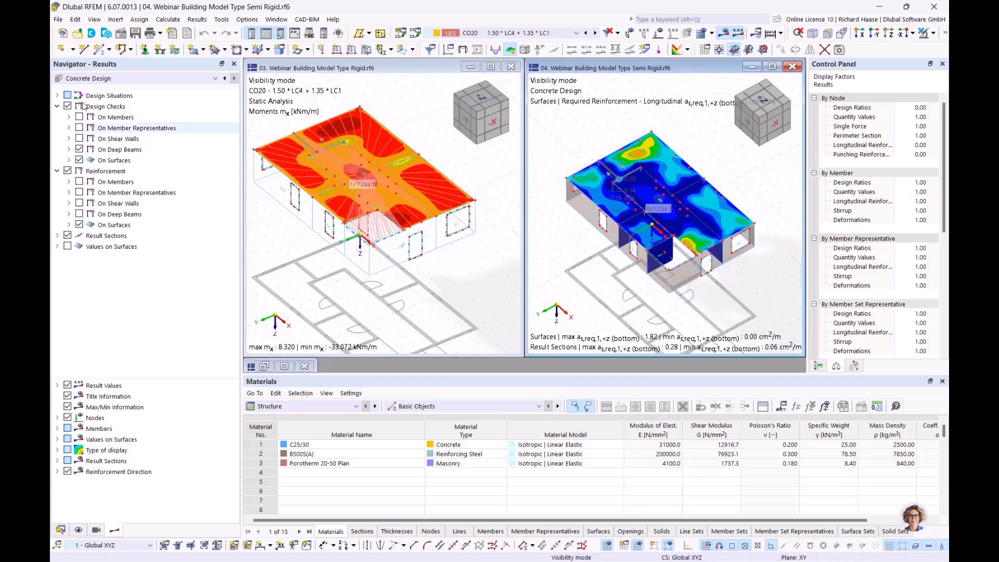
Step: Switch the semi-rigid results to Static Analysis and rotate both views slightly
{"action": "left_click", "coordinate": [87, 78]}
{"action": "left_click", "coordinate": [87, 88]}
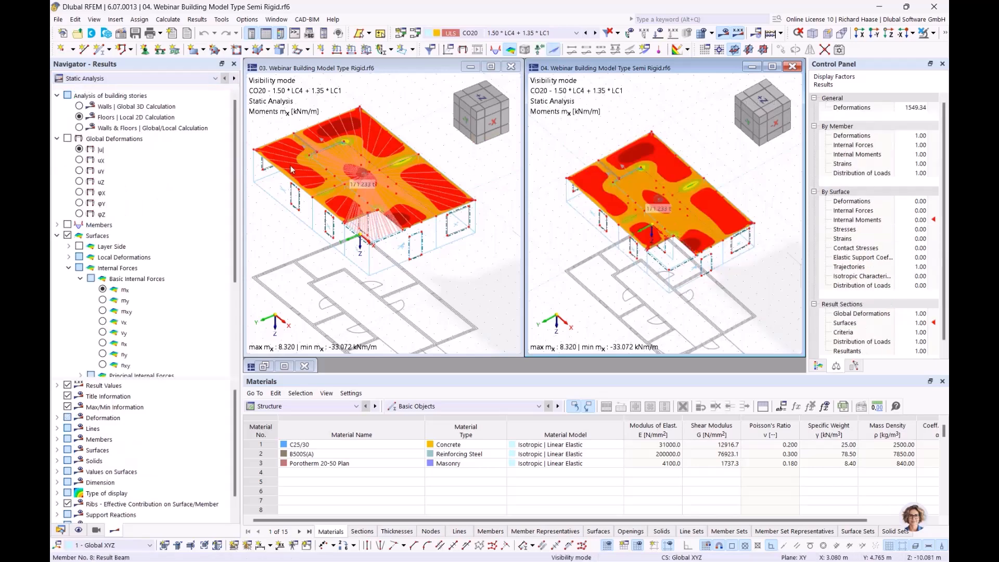
{"action": "left_click", "coordinate": [477, 294]}
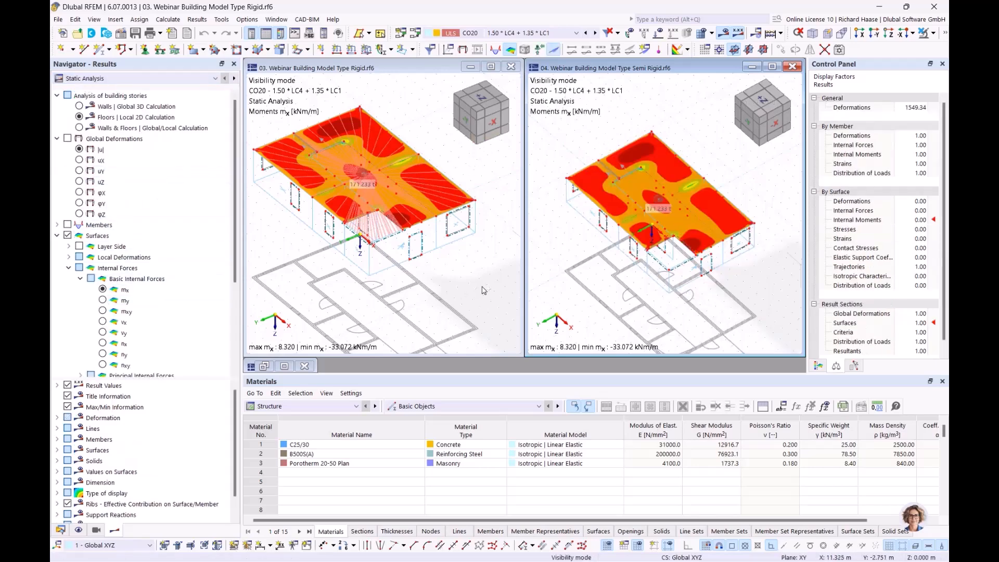
{"action": "middle_click_drag", "start_coordinate": [421, 147], "coordinate": [432, 133], "text": "ctrl"}
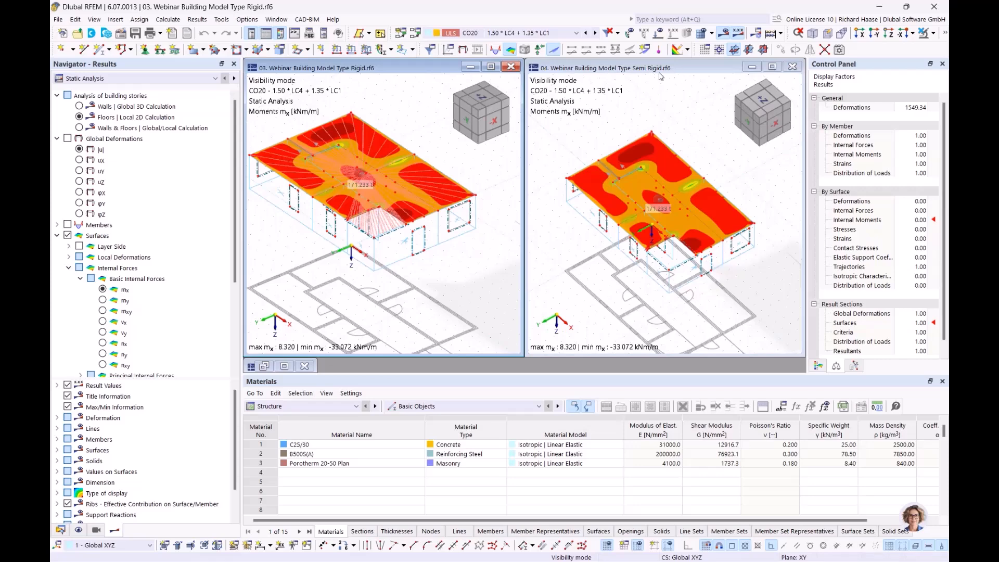
{"action": "left_click", "coordinate": [609, 298]}
{"action": "middle_click_drag", "start_coordinate": [581, 154], "coordinate": [591, 145], "text": "ctrl"}
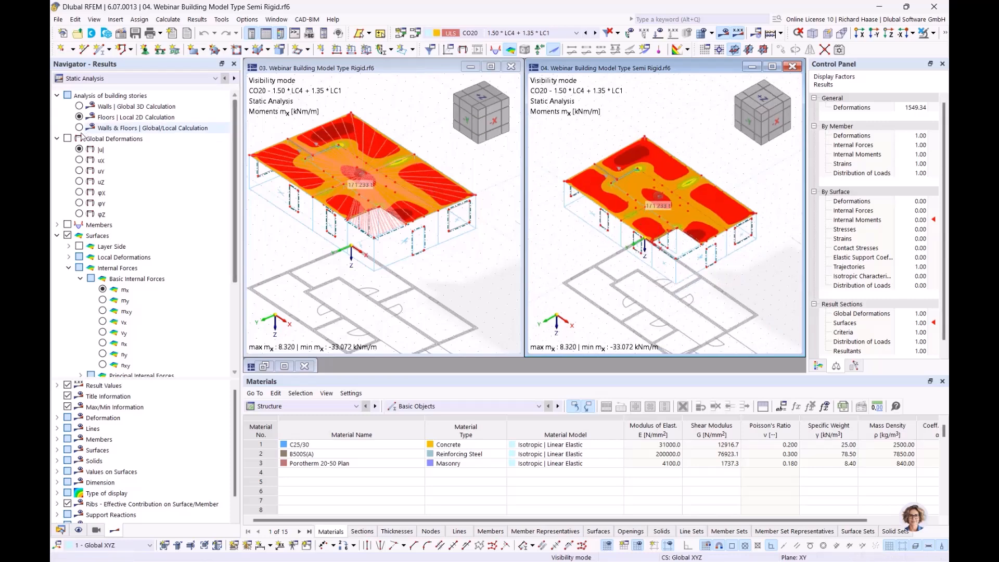
Step: Show global displacements |u| in both the semi-rigid and rigid models
{"action": "left_click", "coordinate": [79, 150]}
{"action": "left_click", "coordinate": [419, 249]}
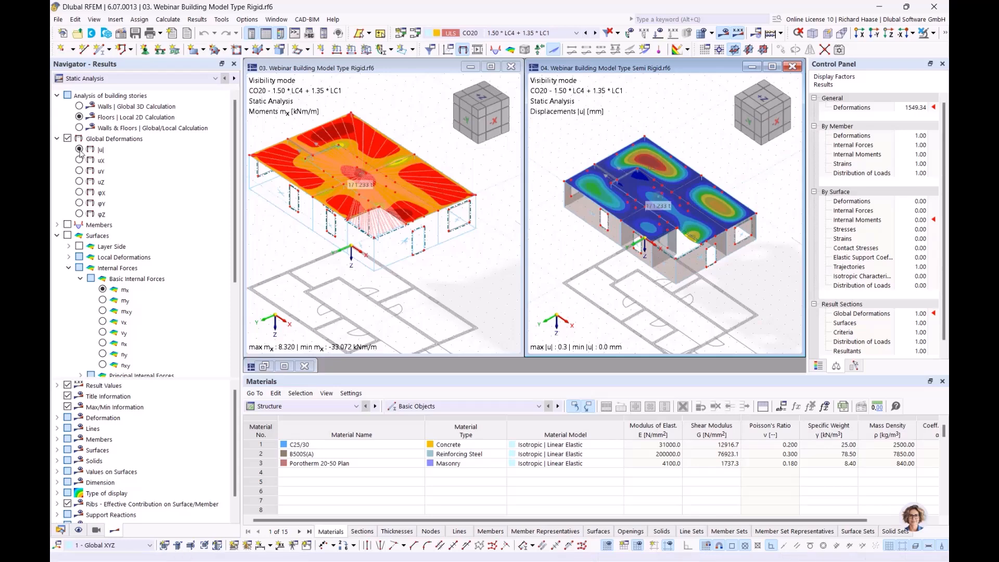
{"action": "left_click", "coordinate": [67, 140]}
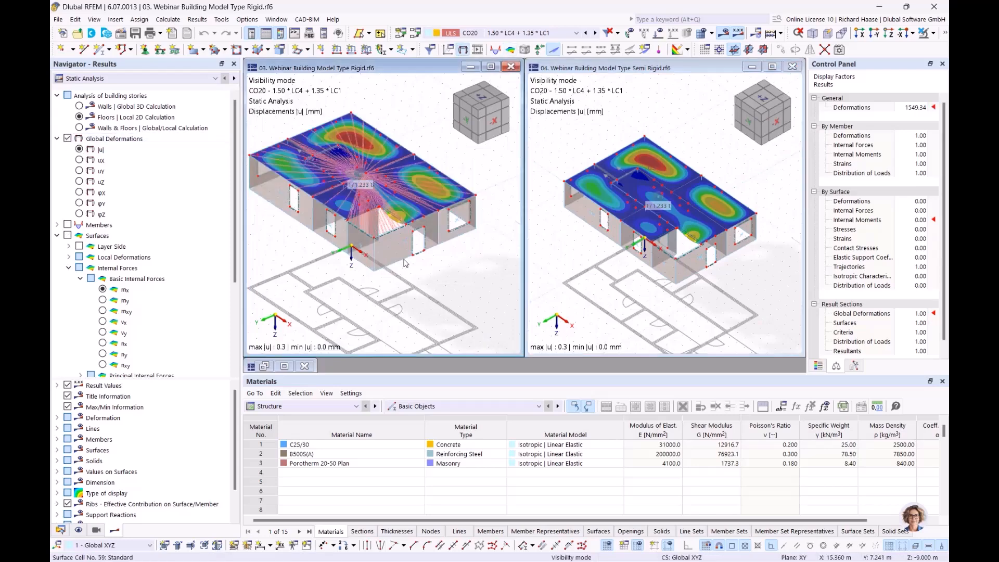
{"action": "middle_click_drag", "start_coordinate": [434, 278], "coordinate": [427, 294]}
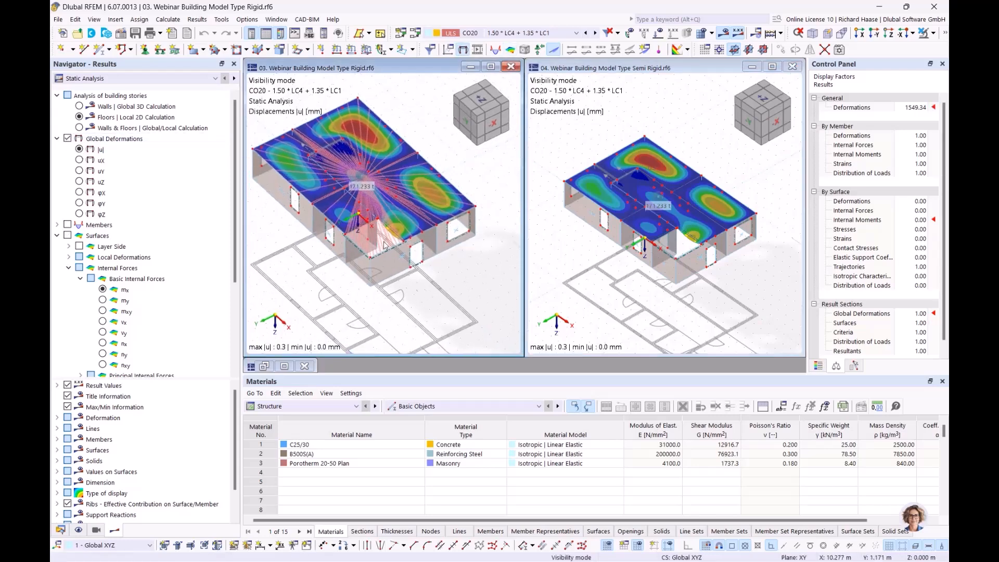
Step: Switch the rigid model's displacements to the Walls | Global 3D Calculation
{"action": "left_click", "coordinate": [149, 120]}
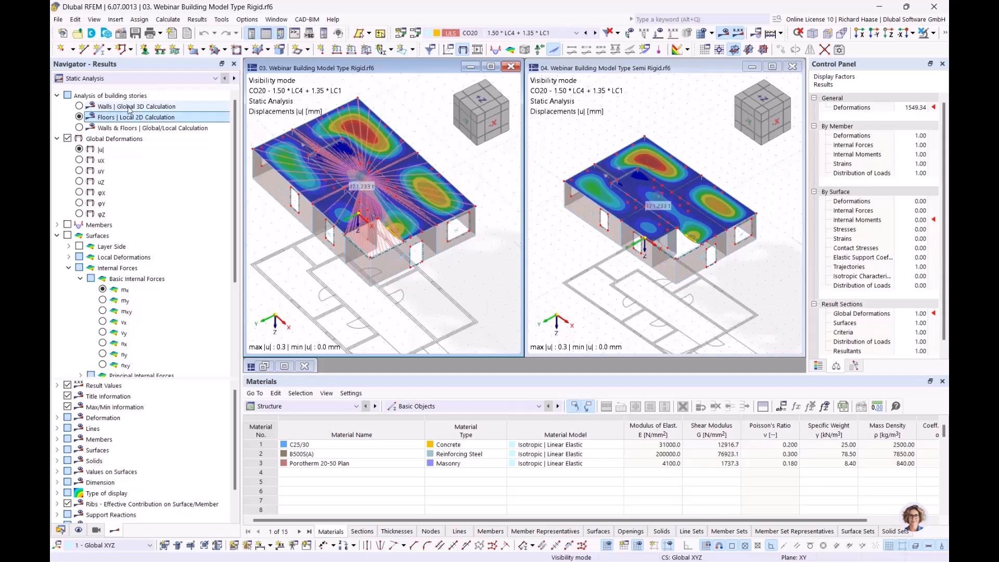
{"action": "left_click", "coordinate": [125, 107]}
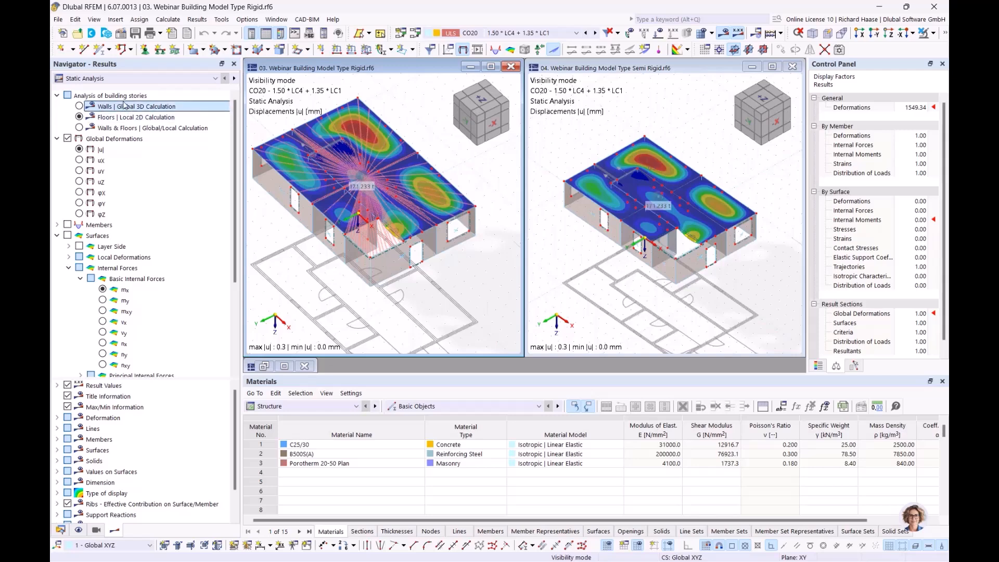
{"action": "left_click", "coordinate": [79, 106]}
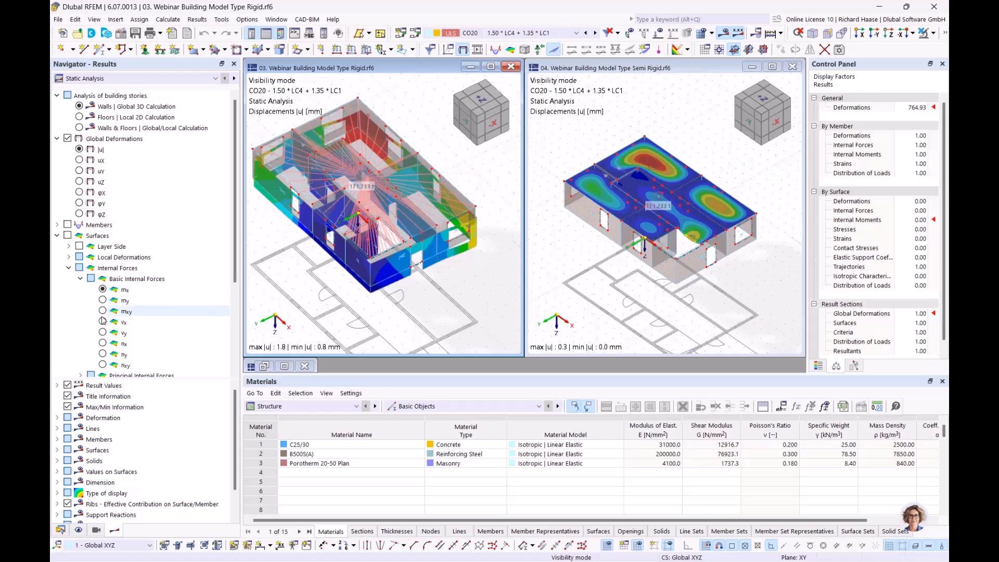
Step: Show wall axial forces nx in both the rigid and semi-rigid models
{"action": "left_click", "coordinate": [102, 344]}
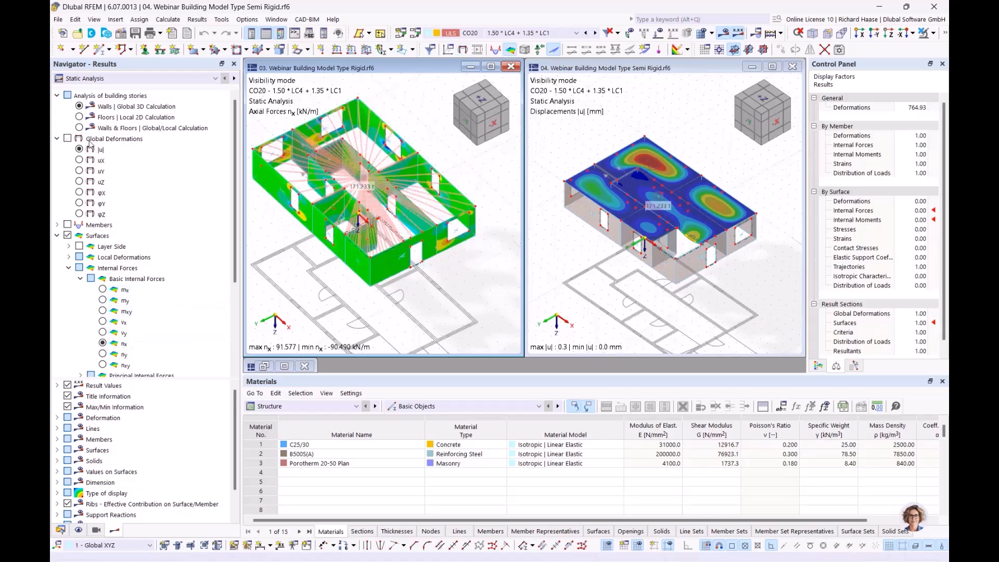
{"action": "left_click", "coordinate": [80, 107]}
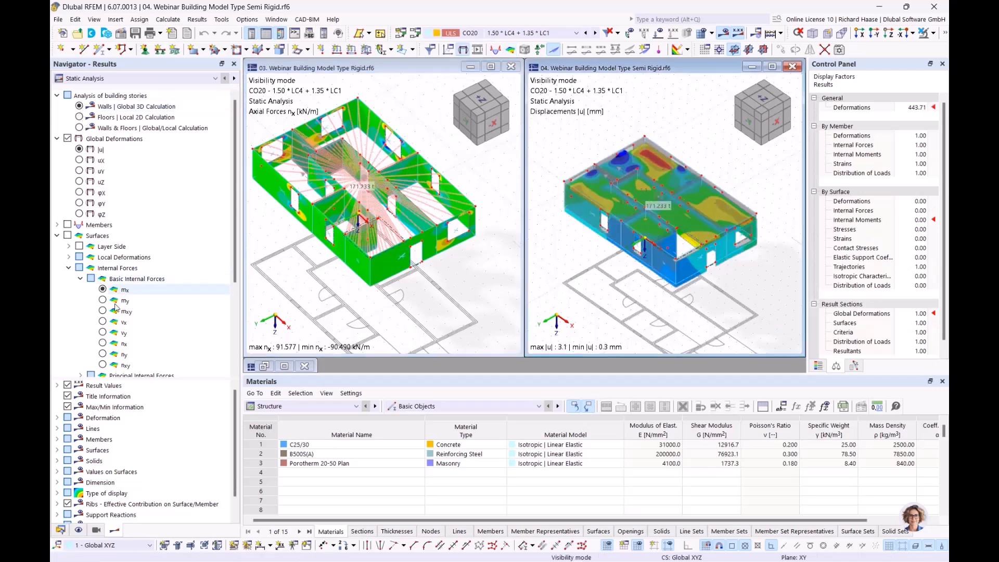
{"action": "left_click", "coordinate": [102, 343]}
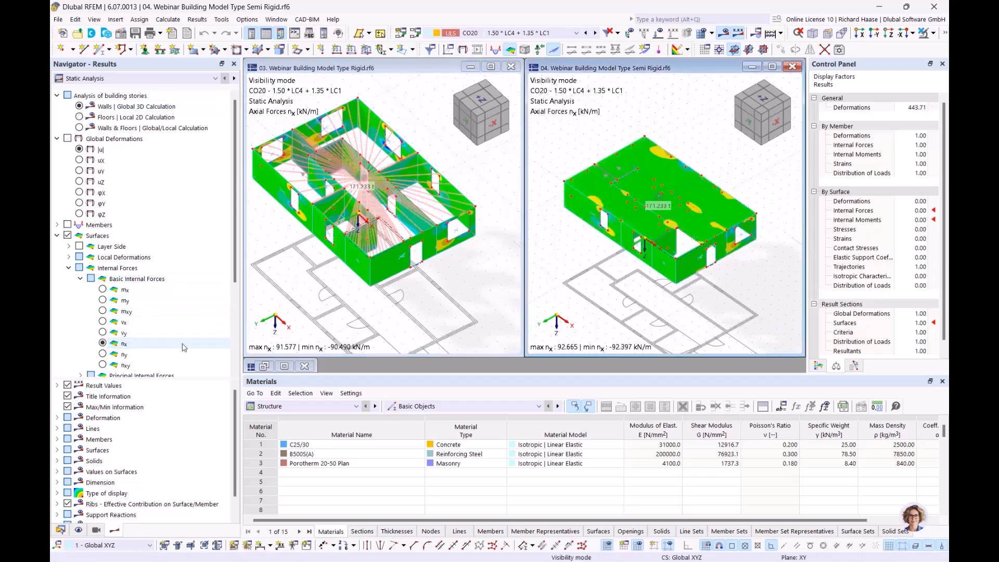
Step: Pan, zoom and tilt both views to frame the nx results (about ±91 vs ±92 kN/m)
{"action": "left_click", "coordinate": [514, 254]}
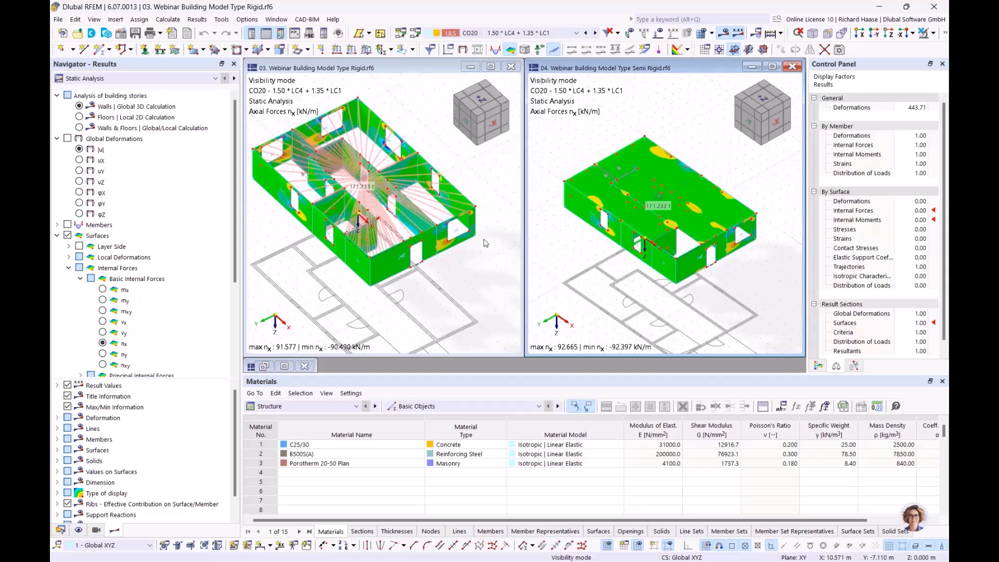
{"action": "middle_click_drag", "start_coordinate": [405, 316], "coordinate": [448, 319]}
{"action": "scroll", "coordinate": [428, 233], "scroll_direction": "up", "scroll_amount": 5}
{"action": "middle_click_drag", "start_coordinate": [333, 244], "coordinate": [392, 243]}
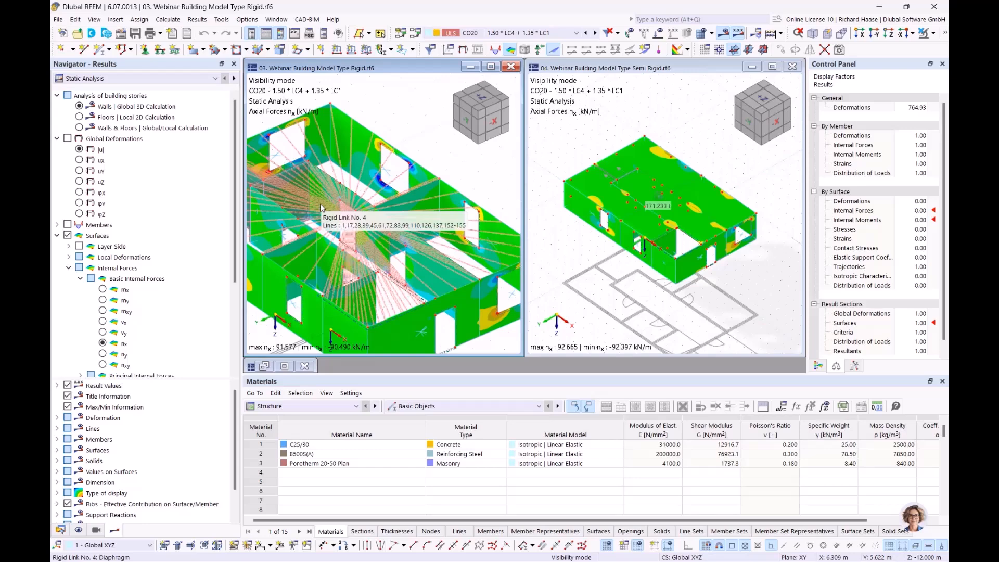
{"action": "middle_click_drag", "start_coordinate": [390, 183], "coordinate": [444, 182]}
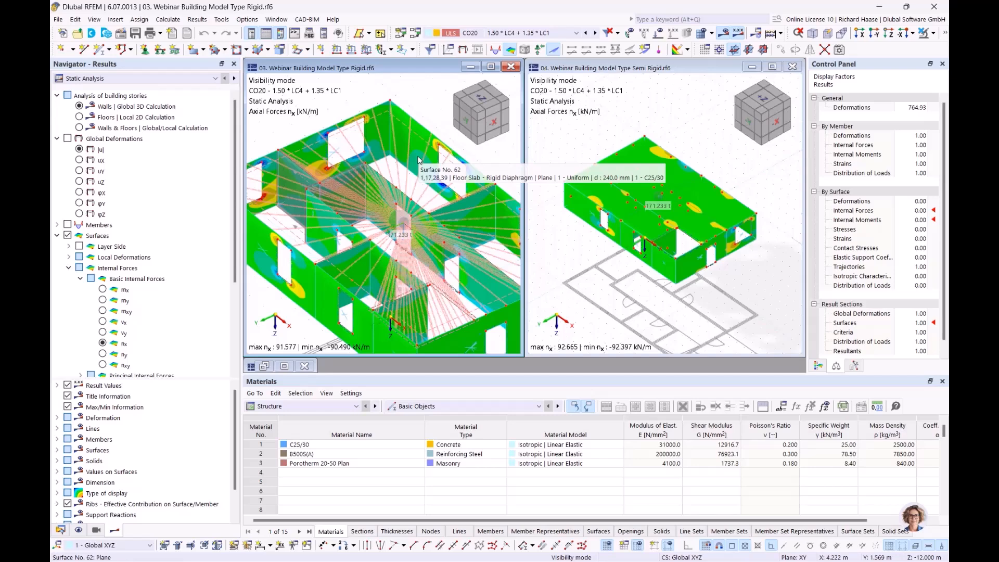
{"action": "middle_click_drag", "start_coordinate": [416, 167], "coordinate": [389, 151]}
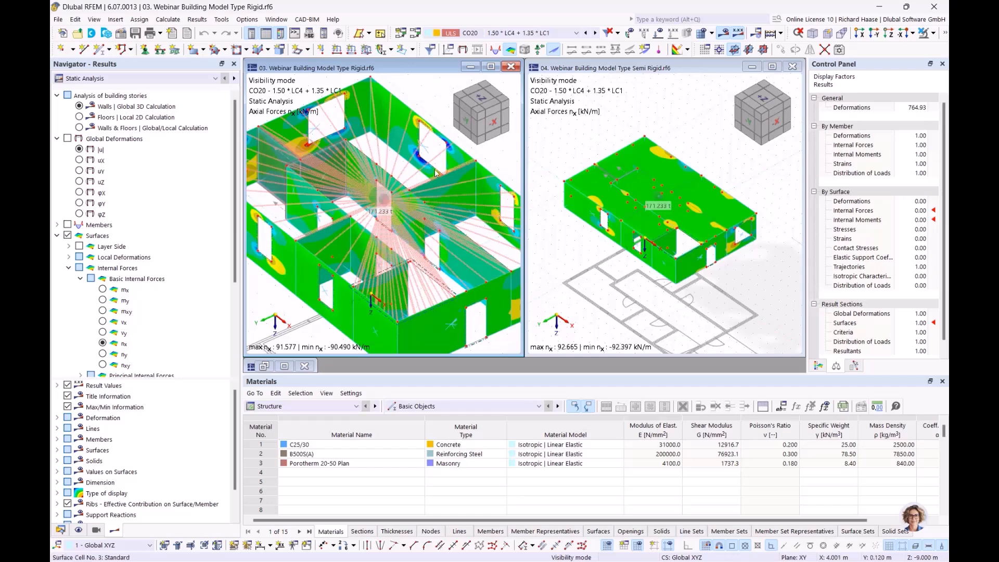
{"action": "scroll", "coordinate": [670, 191], "scroll_direction": "up", "scroll_amount": 2}
{"action": "scroll", "coordinate": [670, 192], "scroll_direction": "up", "scroll_amount": 1}
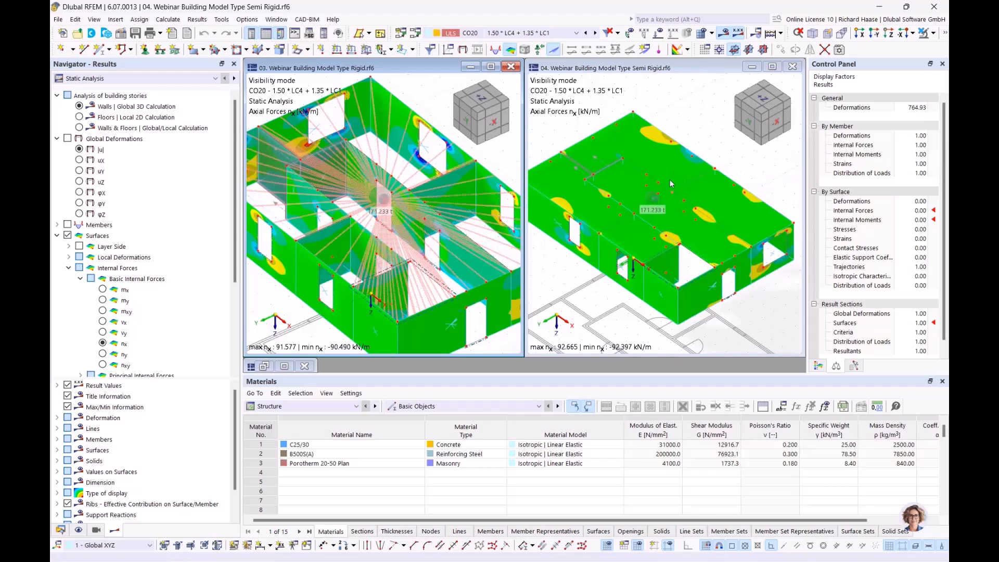
{"action": "middle_click_drag", "start_coordinate": [649, 203], "coordinate": [653, 196], "text": "ctrl"}
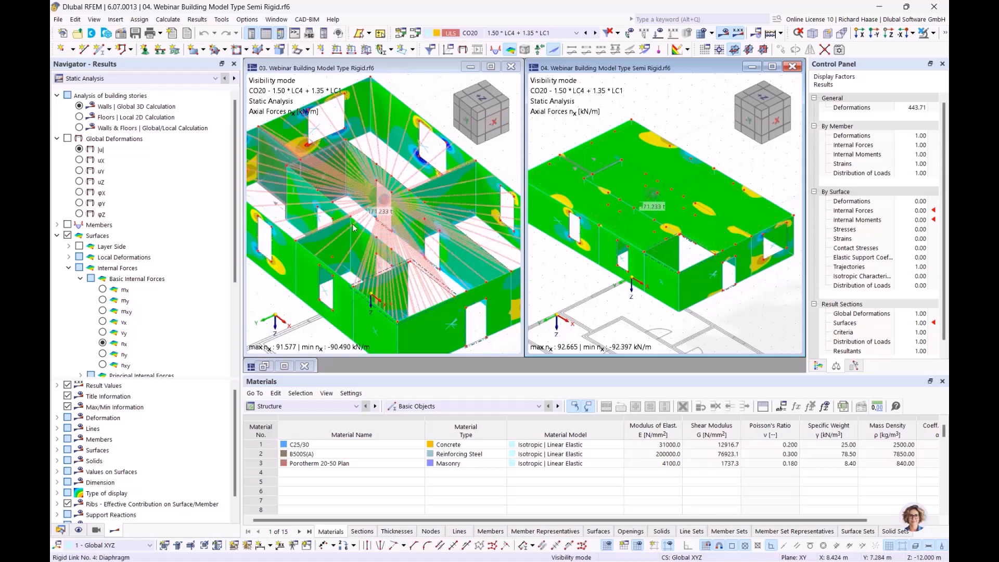
Step: Show global displacements |u| in both models and bring the whole rigid building into view
{"action": "left_click", "coordinate": [79, 149]}
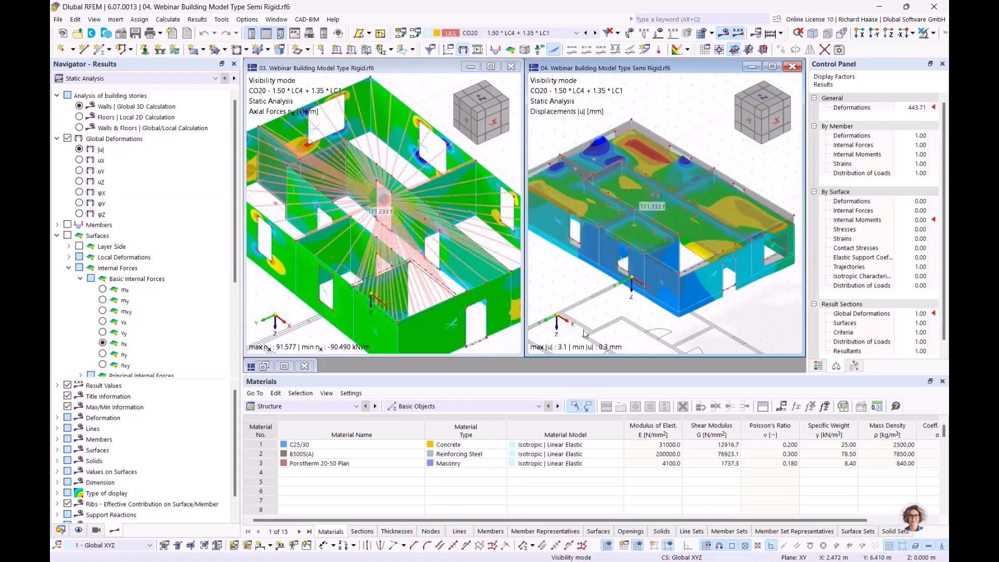
{"action": "left_click", "coordinate": [280, 312]}
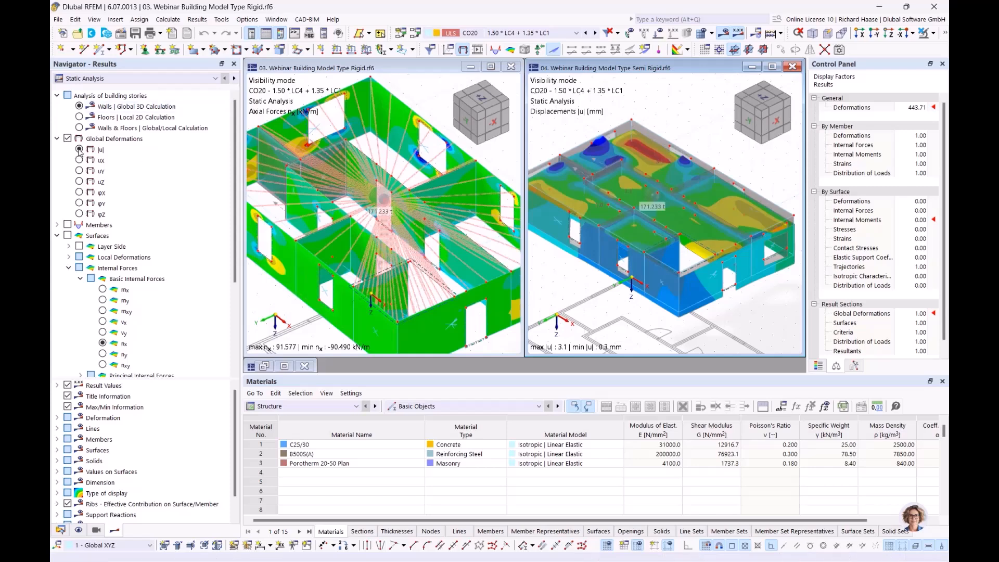
{"action": "left_click", "coordinate": [79, 149]}
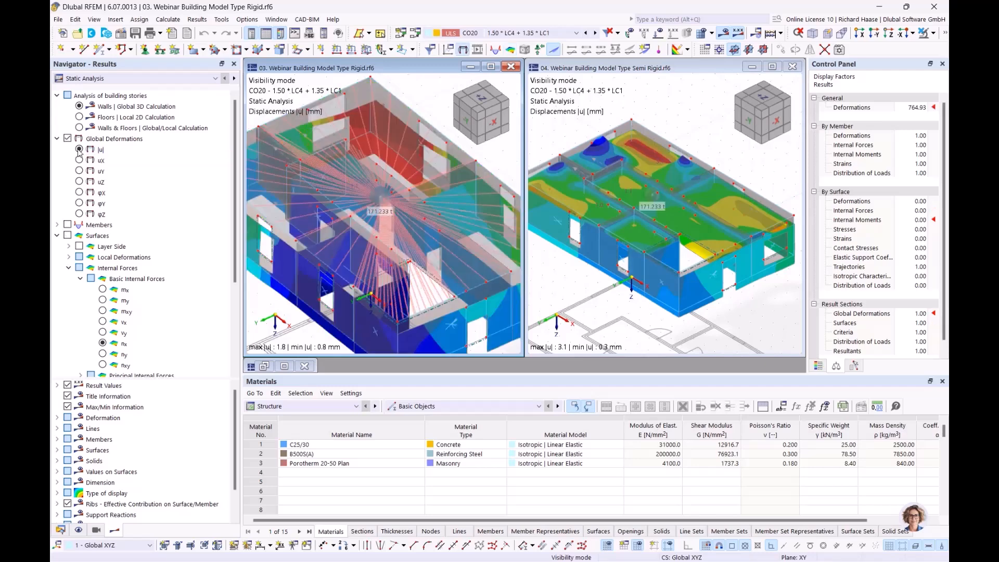
{"action": "scroll", "coordinate": [464, 298], "scroll_direction": "down", "scroll_amount": 3}
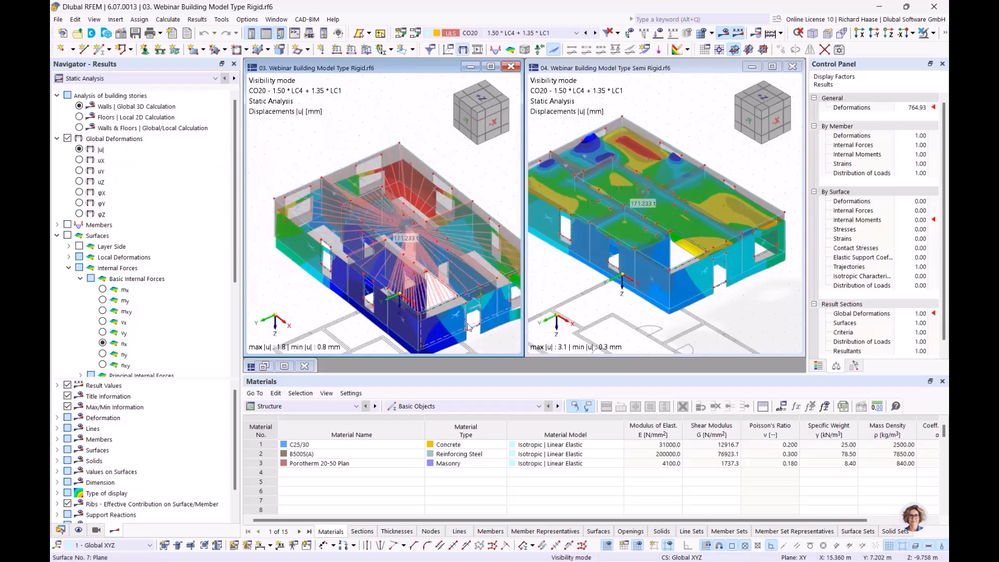
{"action": "middle_click_drag", "start_coordinate": [498, 336], "coordinate": [431, 315]}
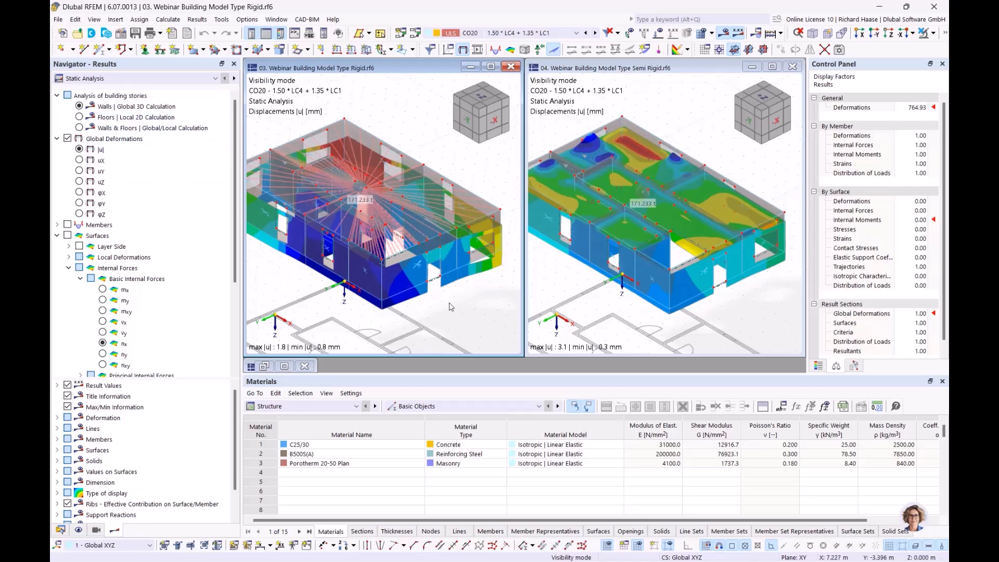
Step: Label result values on the rigid model's surfaces, peaking at 1.8 mm
{"action": "scroll", "coordinate": [124, 412], "scroll_direction": "down", "scroll_amount": 1}
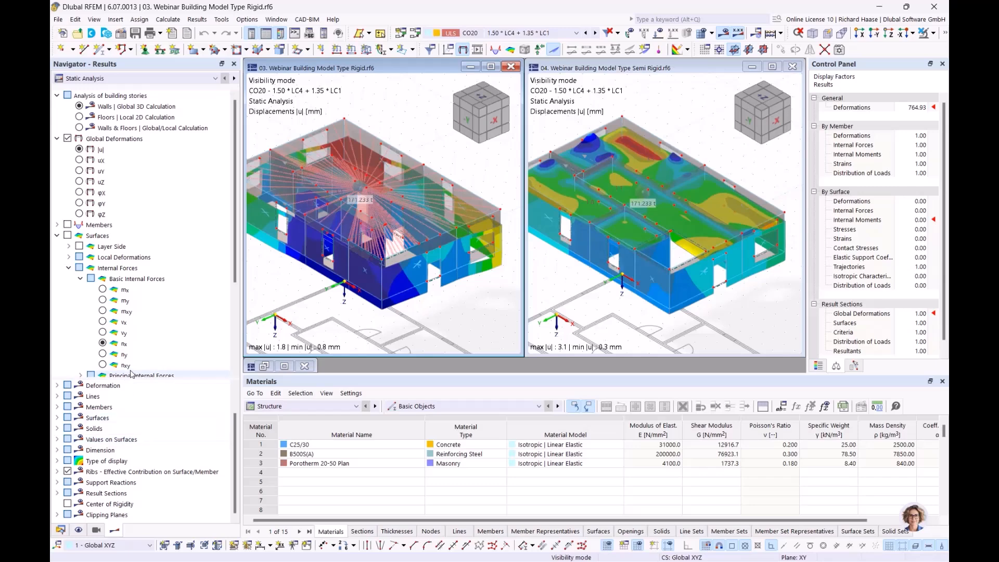
{"action": "scroll", "coordinate": [69, 359], "scroll_direction": "down", "scroll_amount": 4}
{"action": "left_click", "coordinate": [67, 354]}
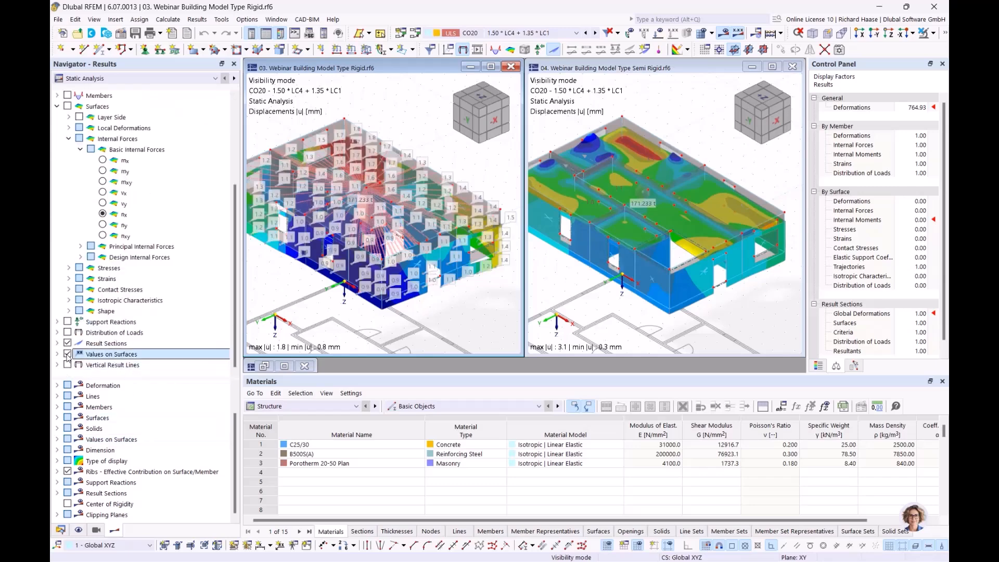
{"action": "scroll", "coordinate": [157, 137], "scroll_direction": "up", "scroll_amount": 4}
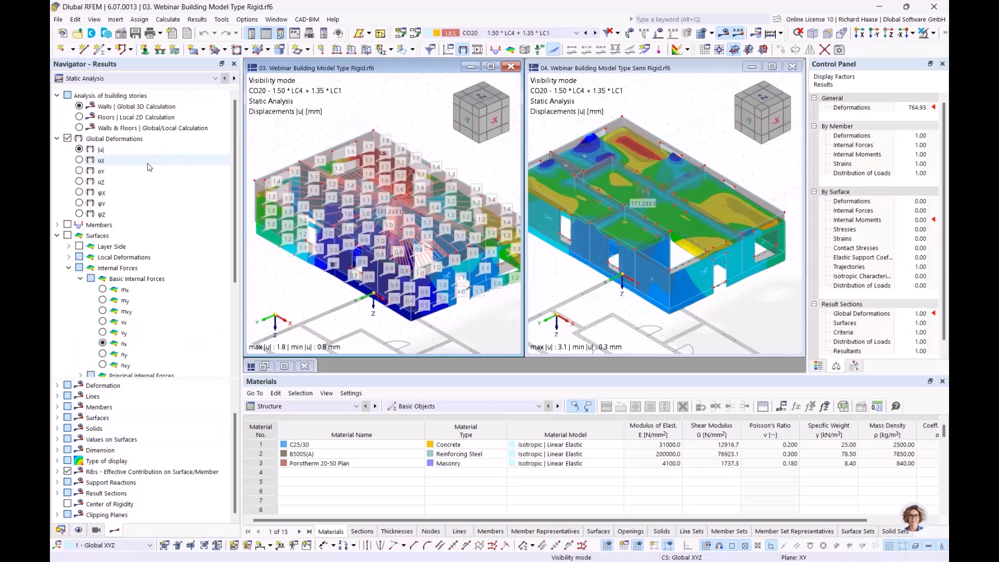
{"action": "left_click", "coordinate": [80, 107]}
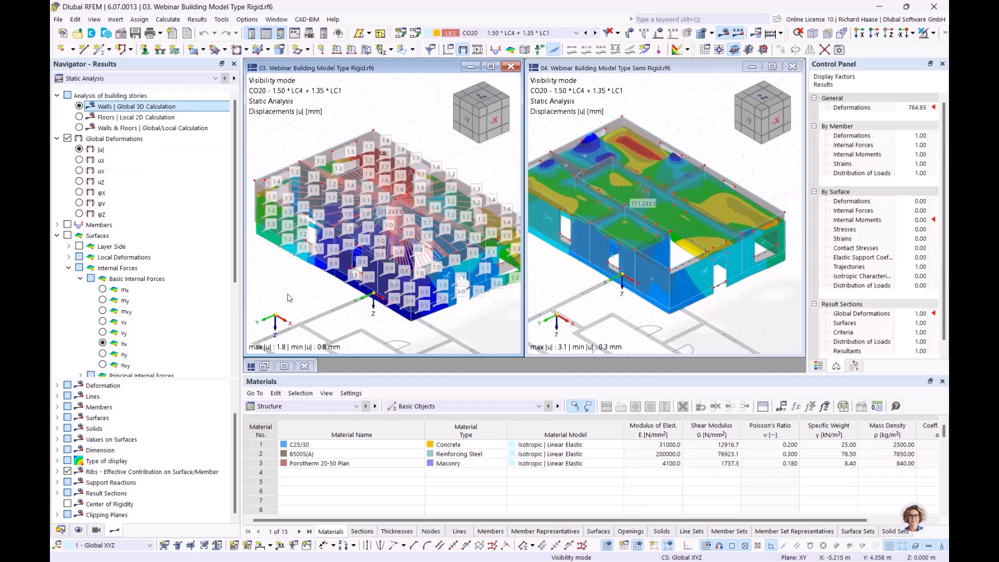
Step: Maximize the Rigid model showing mx from the Floors | Local 2D Calculation (8.320 to −33.072 kNm/m)
{"action": "left_click", "coordinate": [103, 291]}
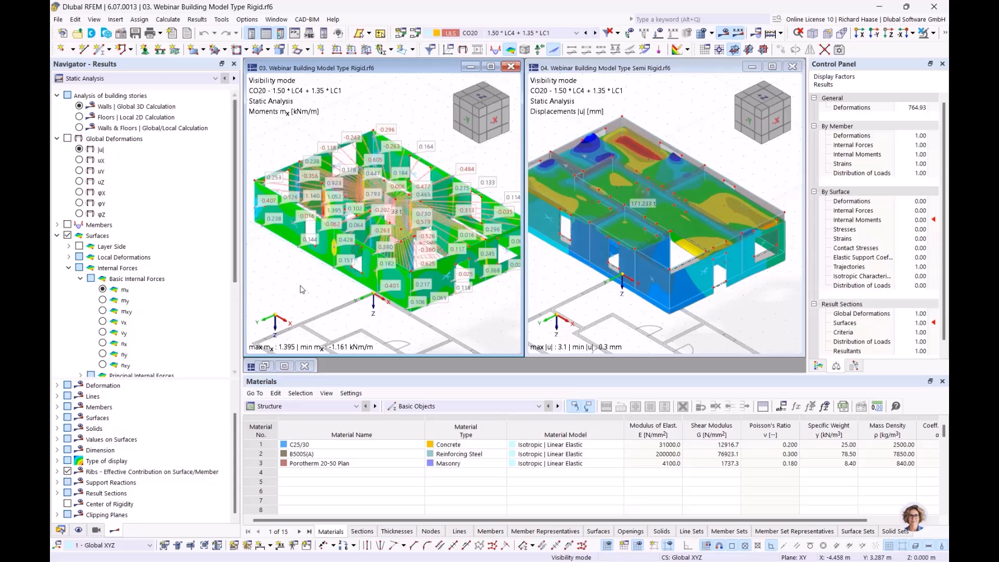
{"action": "middle_click_drag", "start_coordinate": [341, 290], "coordinate": [324, 298]}
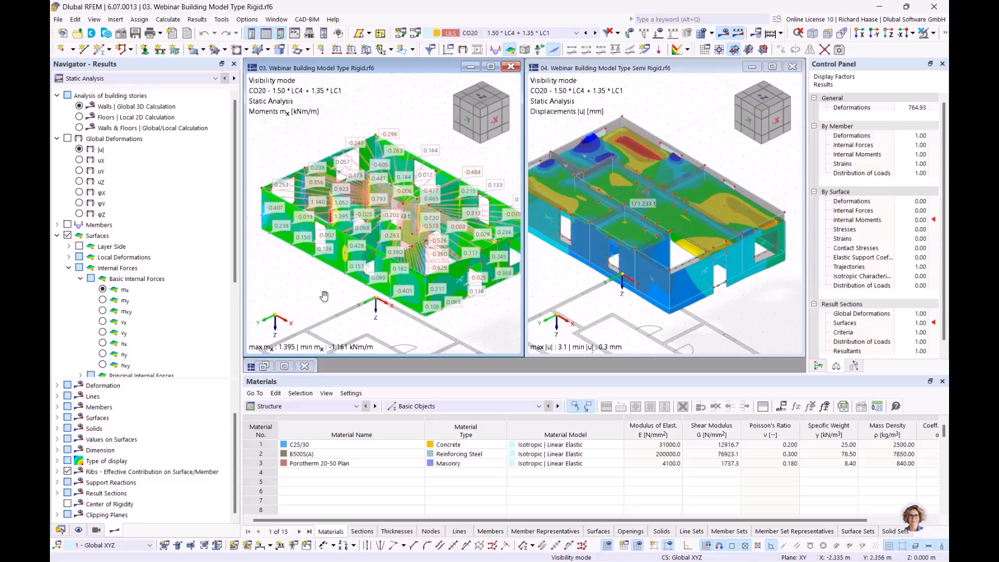
{"action": "left_click", "coordinate": [491, 66]}
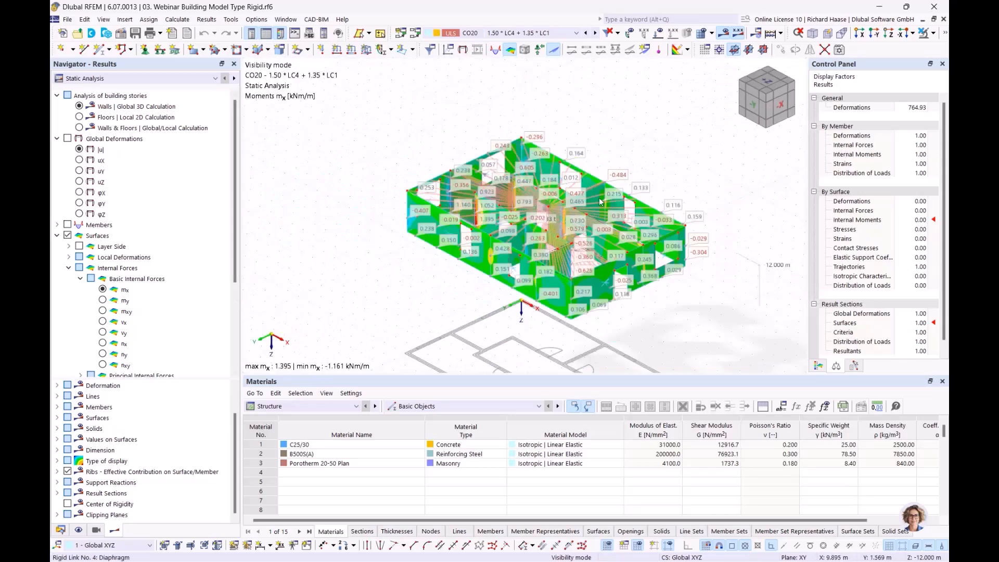
{"action": "scroll", "coordinate": [601, 199], "scroll_direction": "down", "scroll_amount": 2}
{"action": "middle_click_drag", "start_coordinate": [552, 155], "coordinate": [599, 165]}
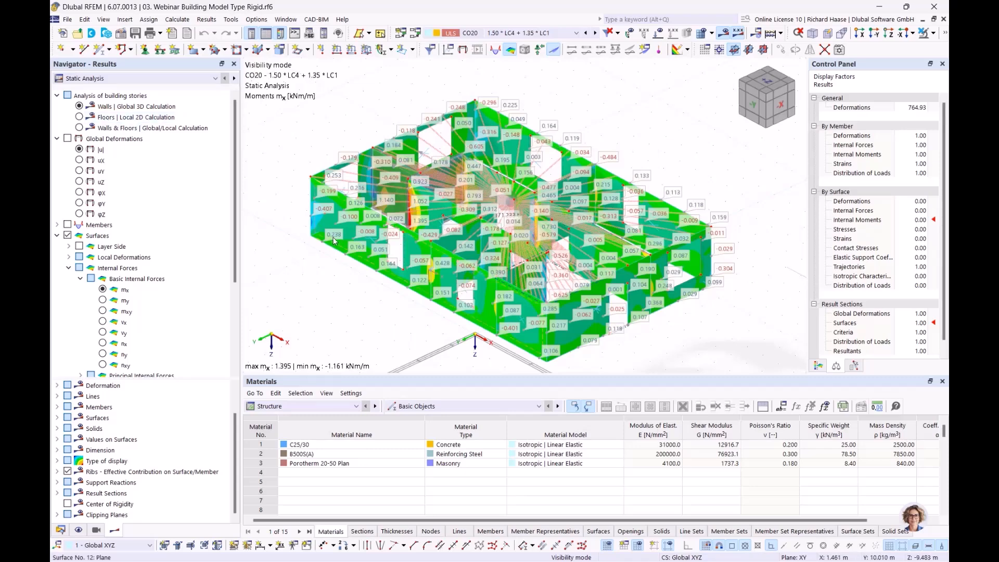
{"action": "mouse_move", "coordinate": [333, 241]}
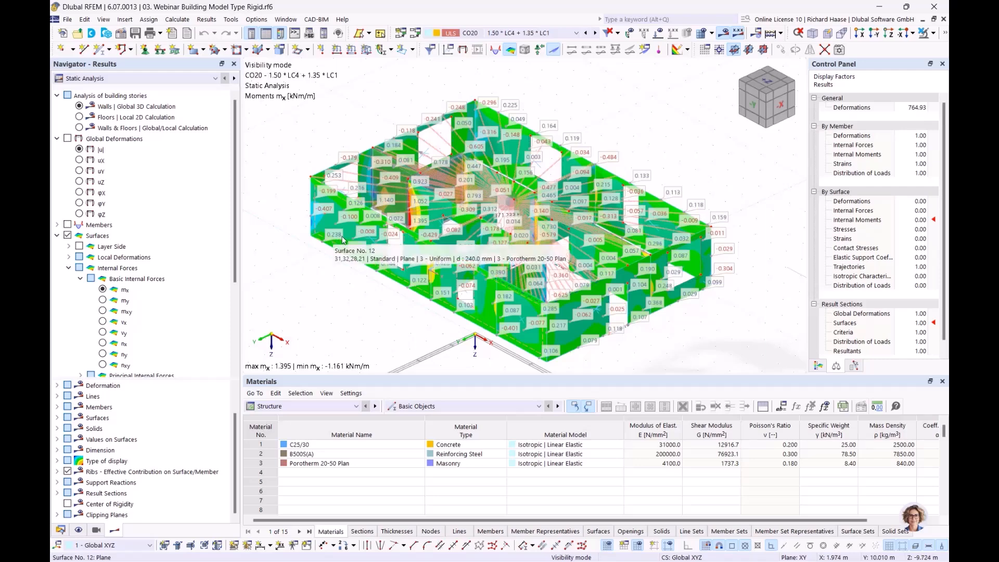
{"action": "left_click", "coordinate": [79, 117]}
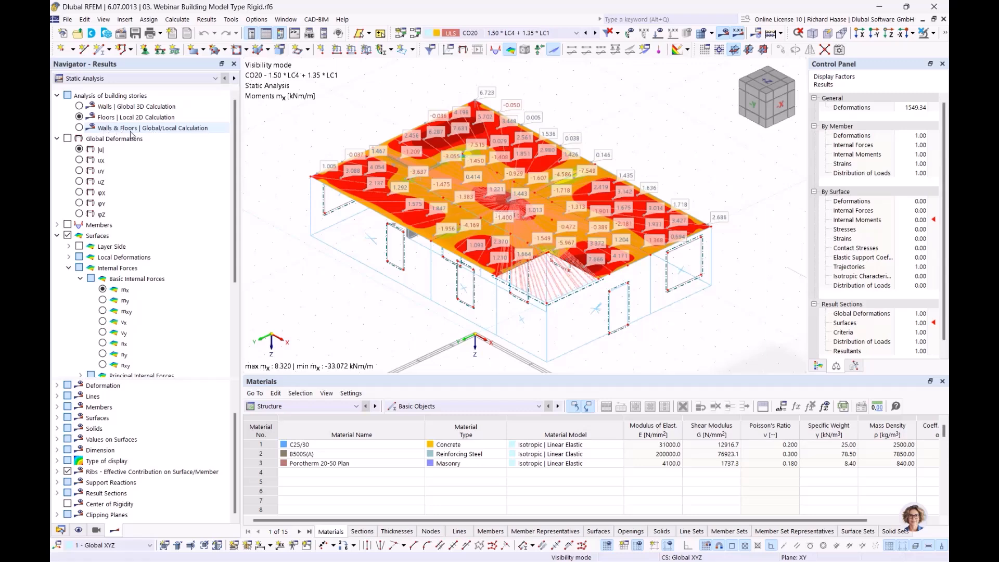
Step: Flip the rigid model's CO20 mx between walls-only and floors-only results, ending on combined walls & floors (8.320 to −33.072 kNm/m)
{"action": "left_click", "coordinate": [130, 117]}
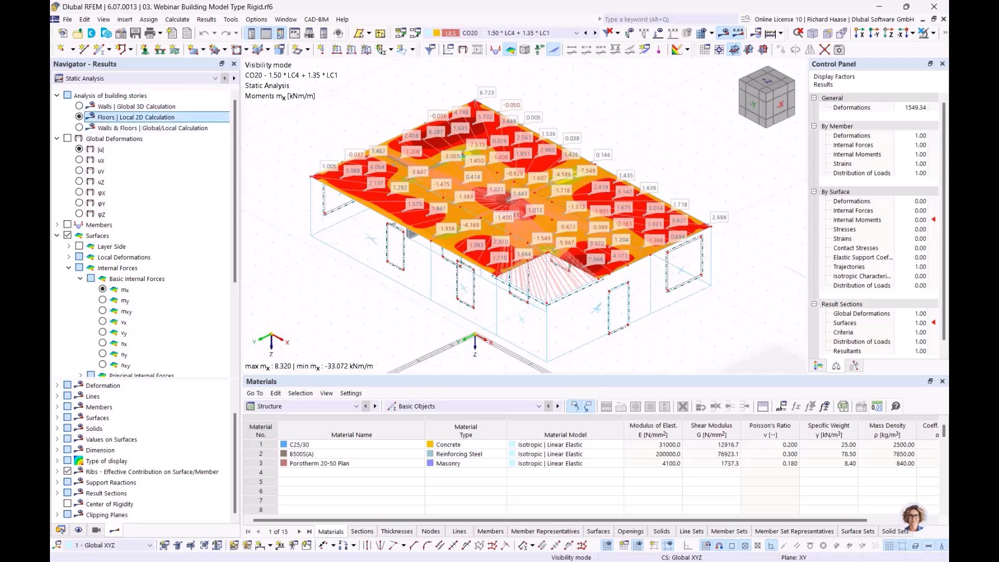
{"action": "left_click", "coordinate": [79, 128]}
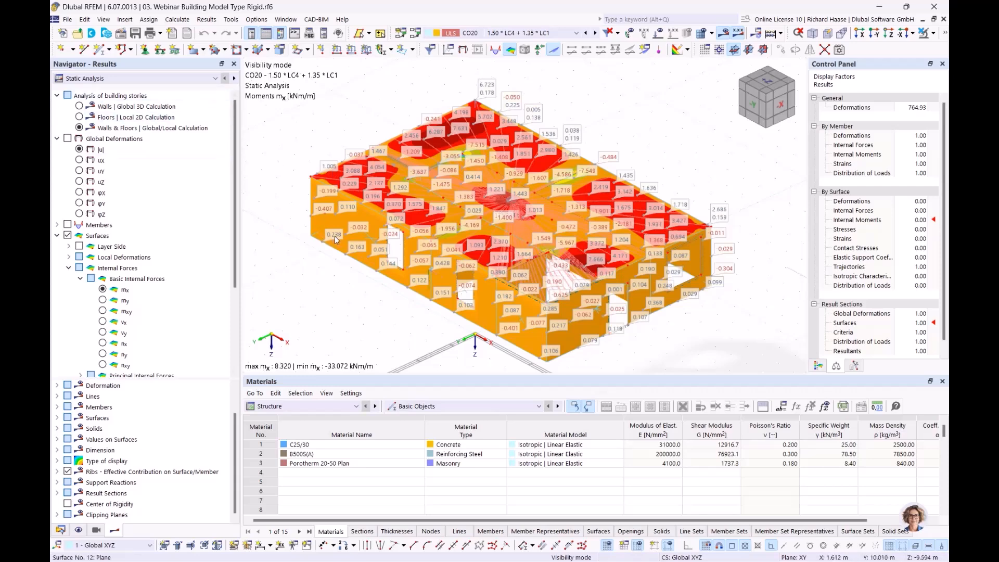
{"action": "left_click", "coordinate": [79, 106]}
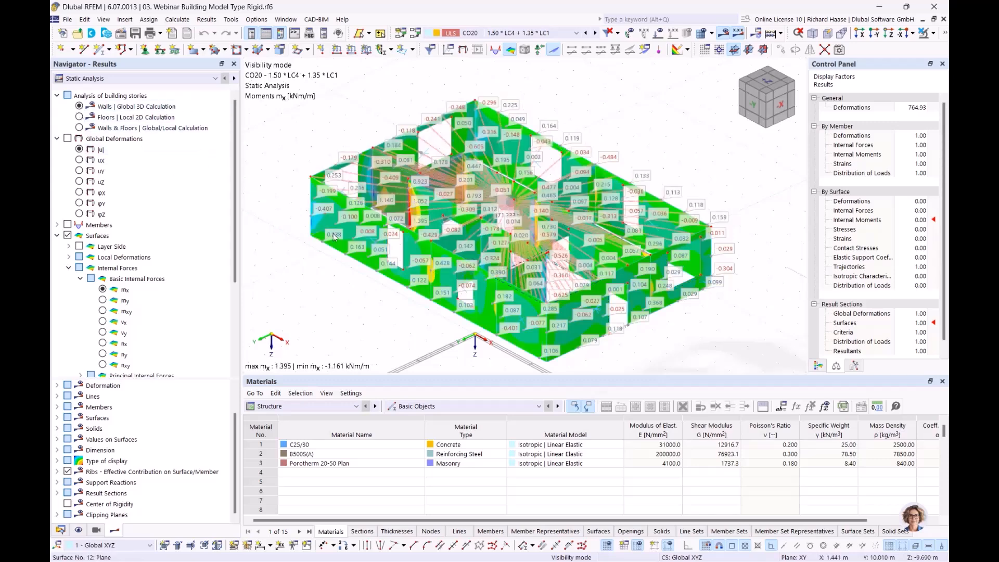
{"action": "left_click", "coordinate": [79, 116]}
{"action": "left_click", "coordinate": [79, 106]}
{"action": "left_click", "coordinate": [79, 116]}
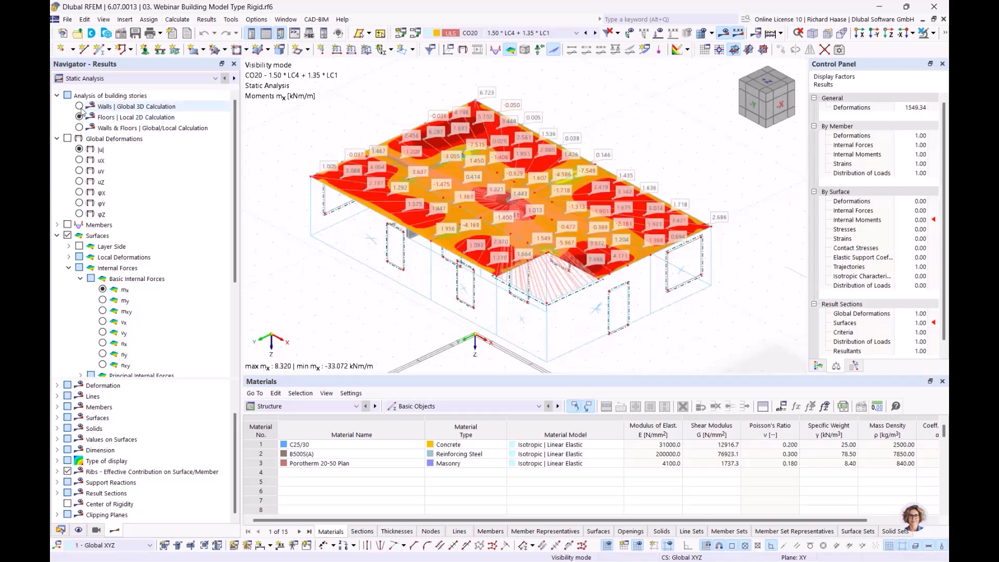
{"action": "left_click", "coordinate": [80, 107]}
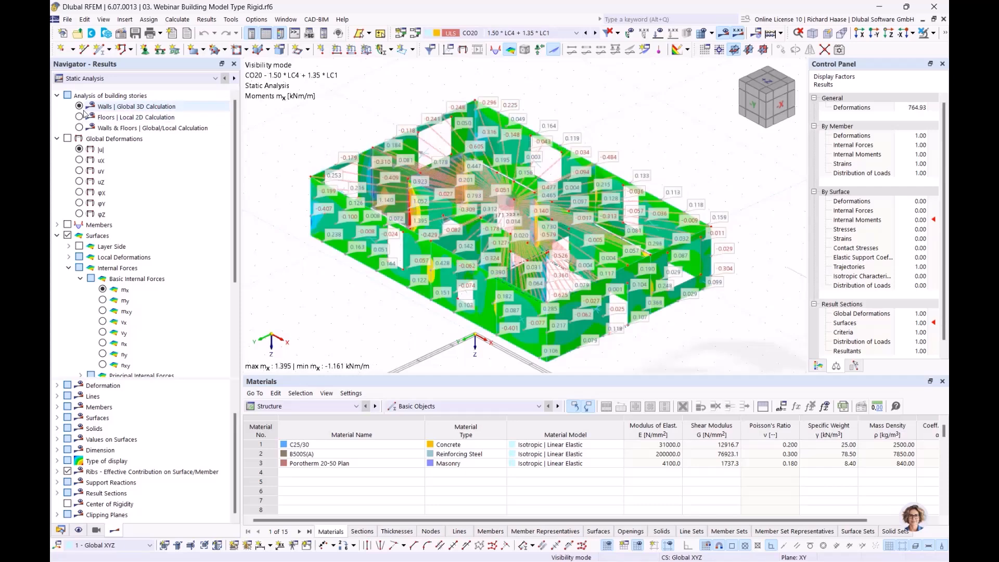
{"action": "left_click", "coordinate": [80, 117]}
{"action": "left_click", "coordinate": [80, 128]}
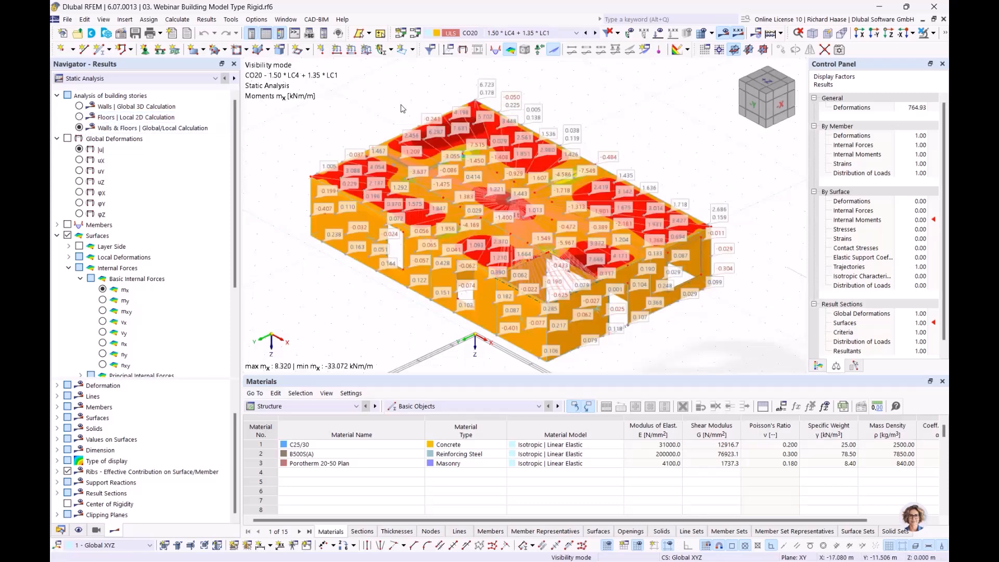
{"action": "left_click", "coordinate": [288, 20]}
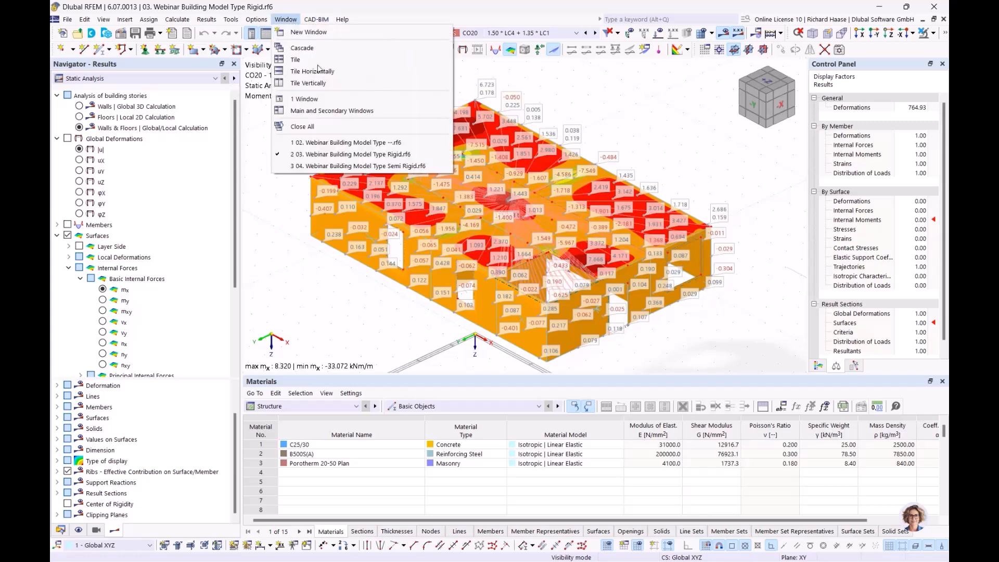
Step: In 04 Semi Rigid.rf6, show walls-only mx moments labelled with Values on Surfaces
{"action": "left_click", "coordinate": [349, 167]}
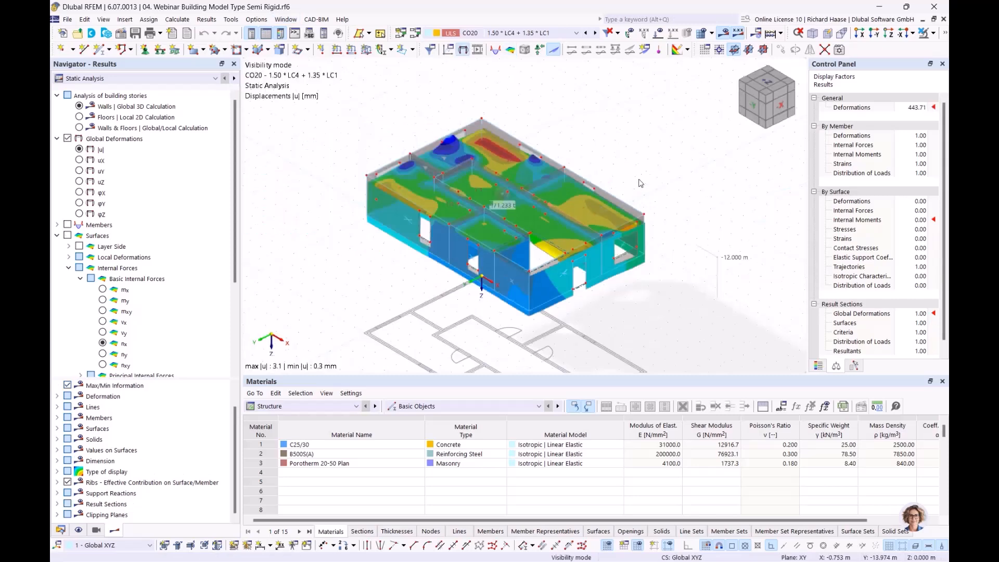
{"action": "key", "text": "Up"}
{"action": "key", "text": "Up"}
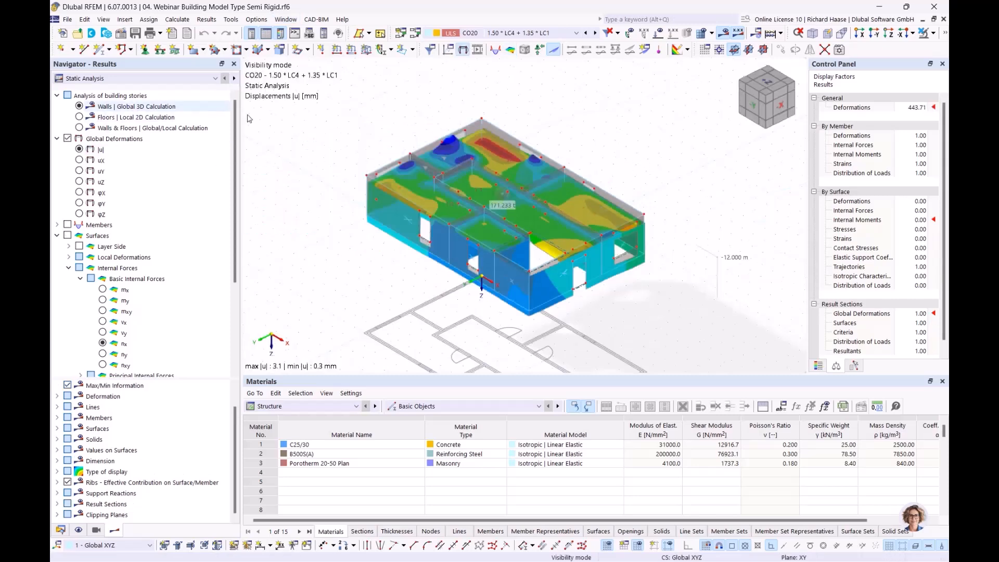
{"action": "left_click", "coordinate": [102, 290]}
{"action": "middle_click_drag", "start_coordinate": [404, 263], "coordinate": [385, 261]}
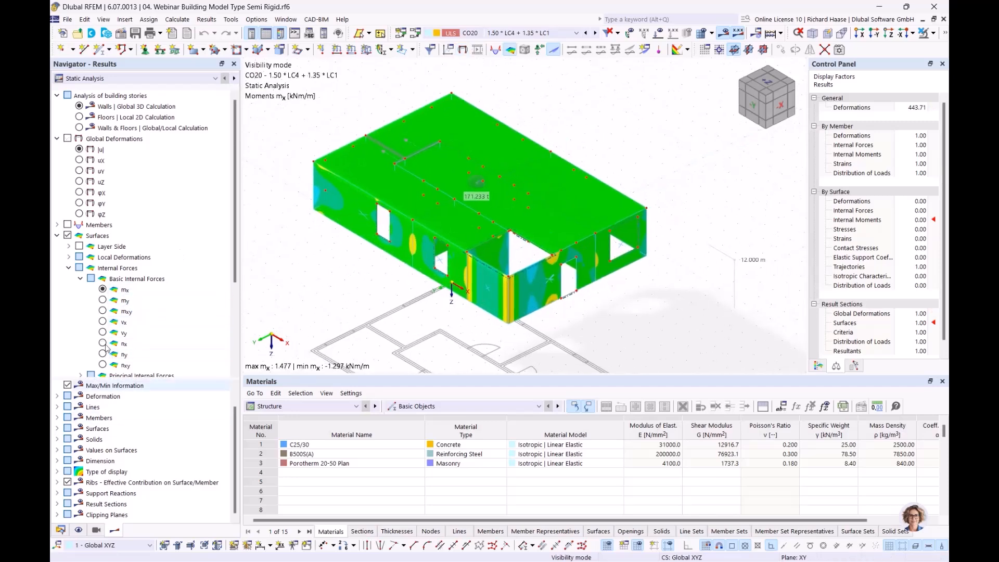
{"action": "scroll", "coordinate": [70, 354], "scroll_direction": "down", "scroll_amount": 4}
{"action": "left_click", "coordinate": [67, 353]}
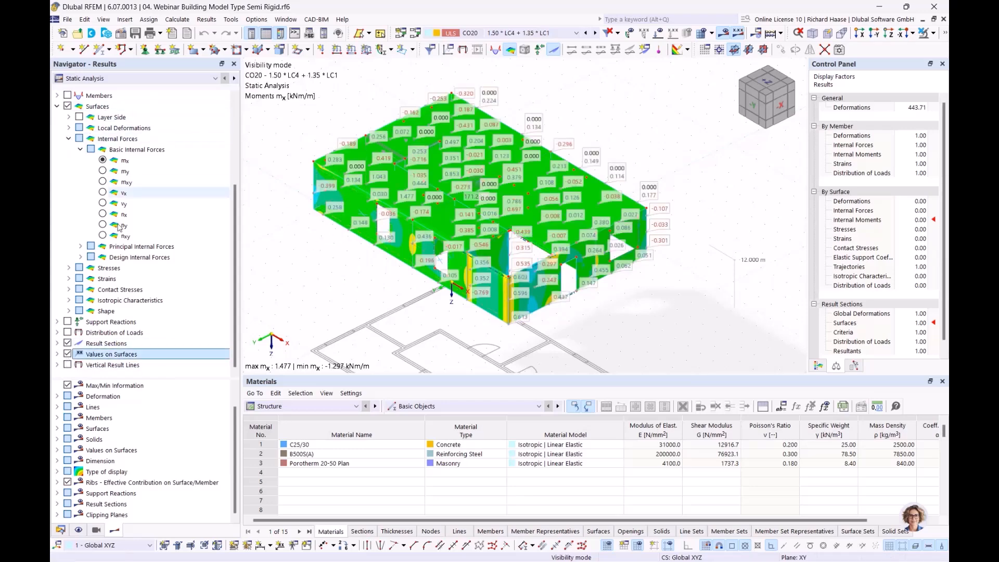
{"action": "scroll", "coordinate": [80, 130], "scroll_direction": "up", "scroll_amount": 4}
Step: Compare the story calculations, then show combined walls-and-floors global displacements |u| (0.3 to 3.2 mm)
{"action": "left_click", "coordinate": [80, 118]}
{"action": "left_click", "coordinate": [79, 128]}
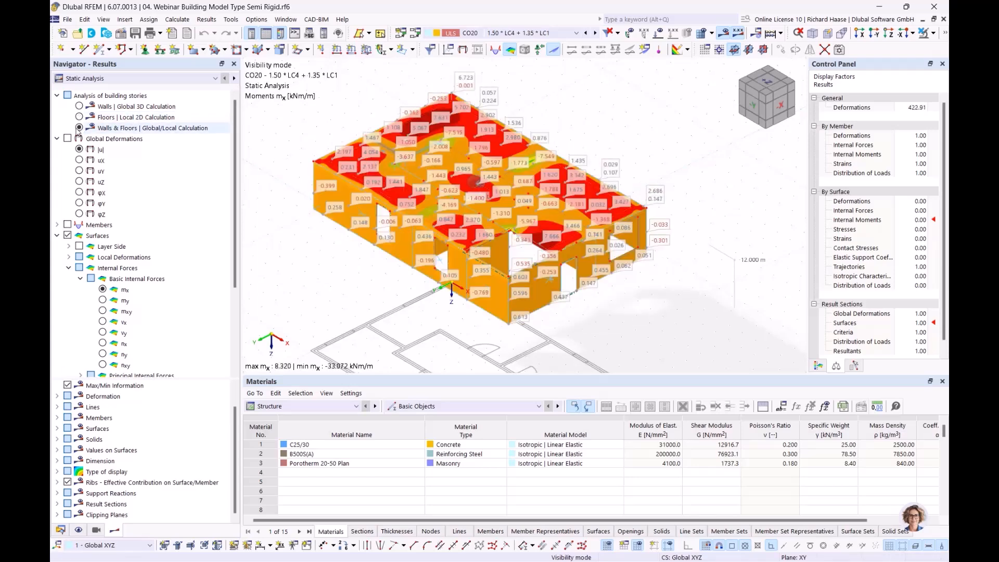
{"action": "left_click", "coordinate": [79, 107]}
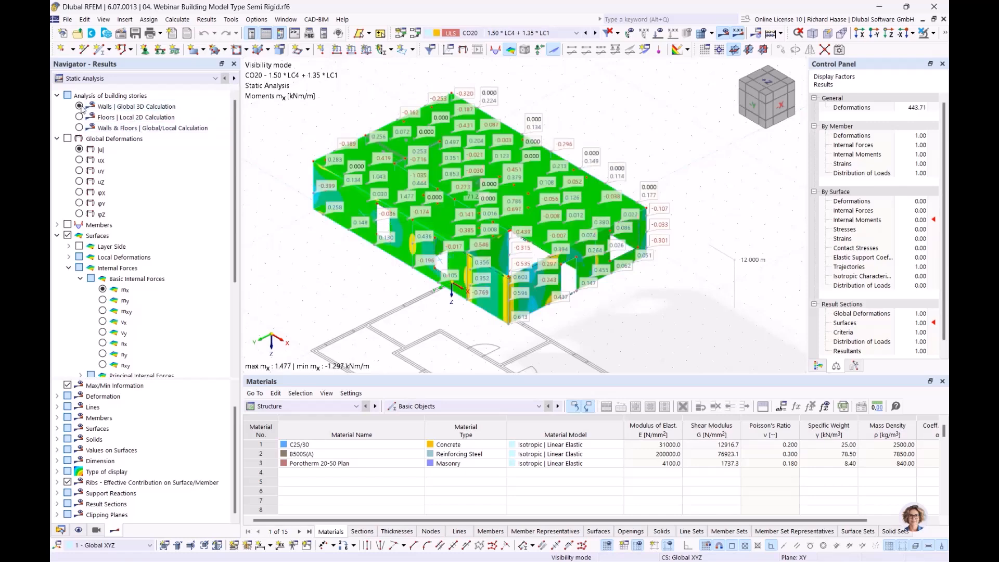
{"action": "key", "text": "Down"}
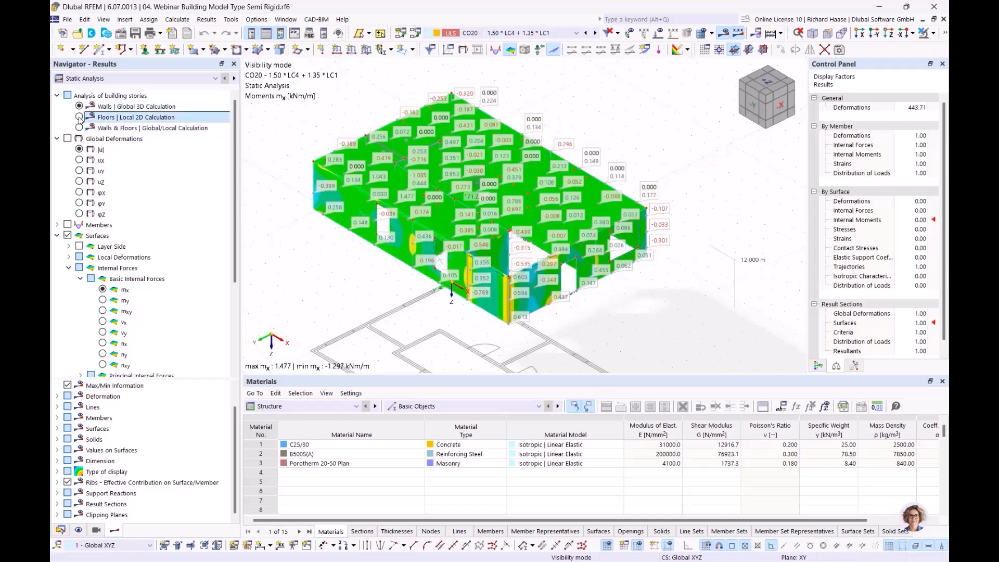
{"action": "key", "text": "Down"}
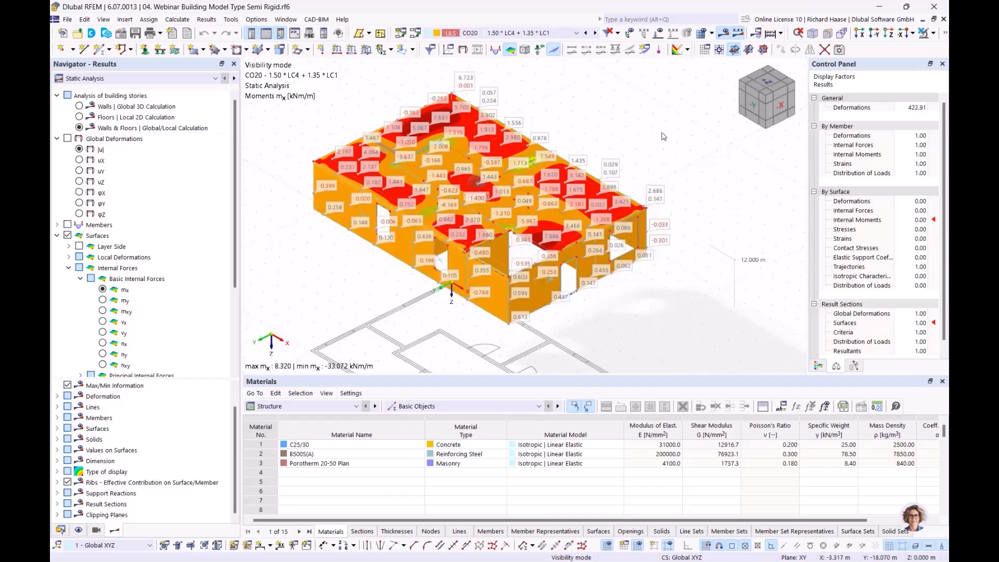
{"action": "middle_click_drag", "start_coordinate": [661, 131], "coordinate": [661, 138]}
{"action": "left_click", "coordinate": [80, 150]}
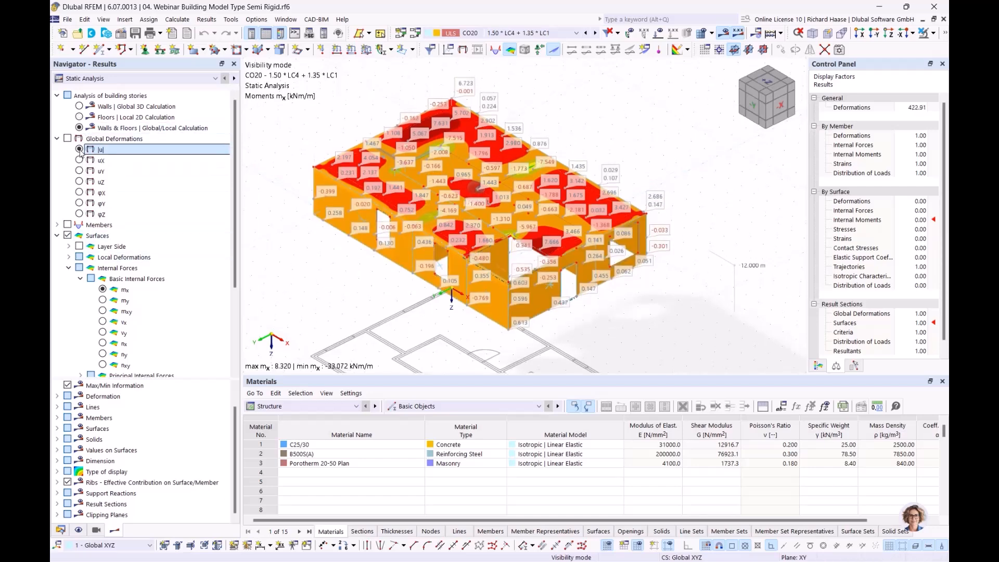
{"action": "middle_click_drag", "start_coordinate": [334, 296], "coordinate": [345, 304]}
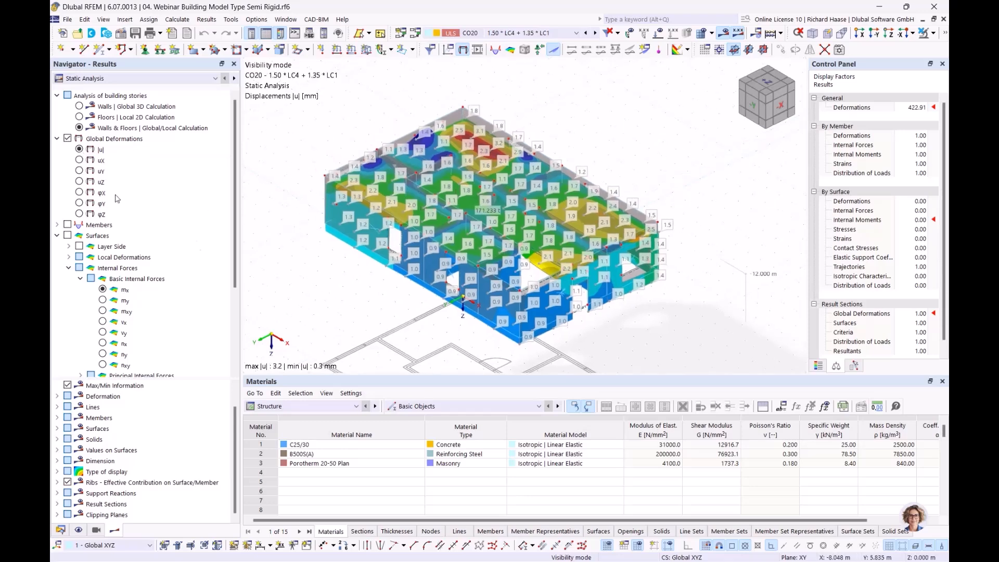
Step: Compare the semi-rigid |u| for walls-only, floors-only and combined walls & floors calculations (peak 3.2 mm)
{"action": "left_click", "coordinate": [80, 106]}
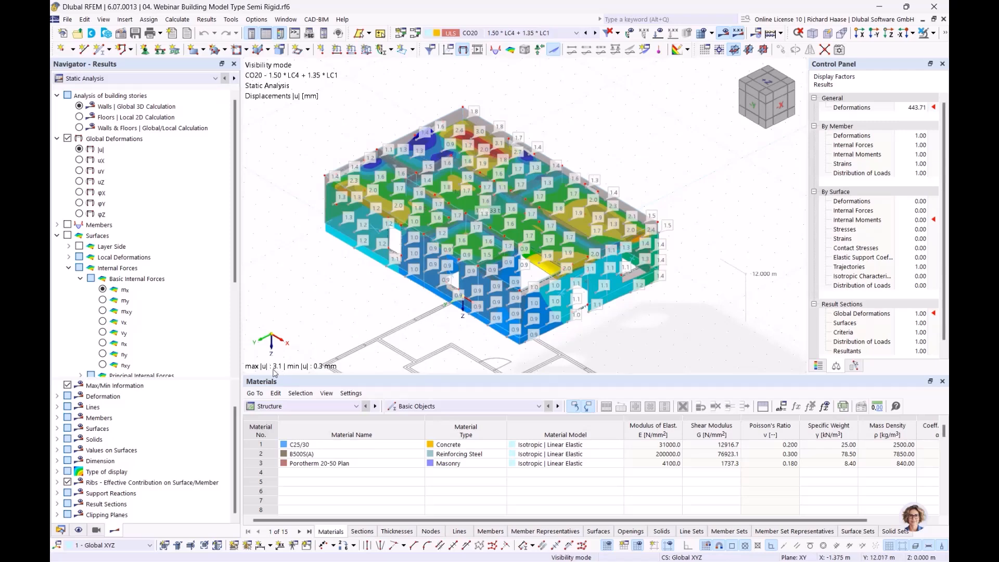
{"action": "left_click", "coordinate": [79, 117]}
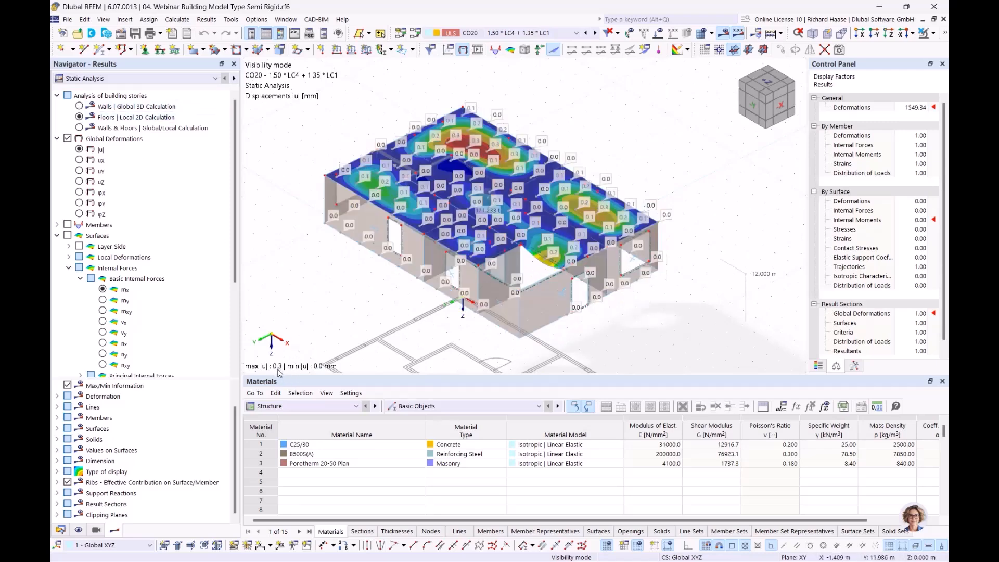
{"action": "left_click", "coordinate": [79, 128]}
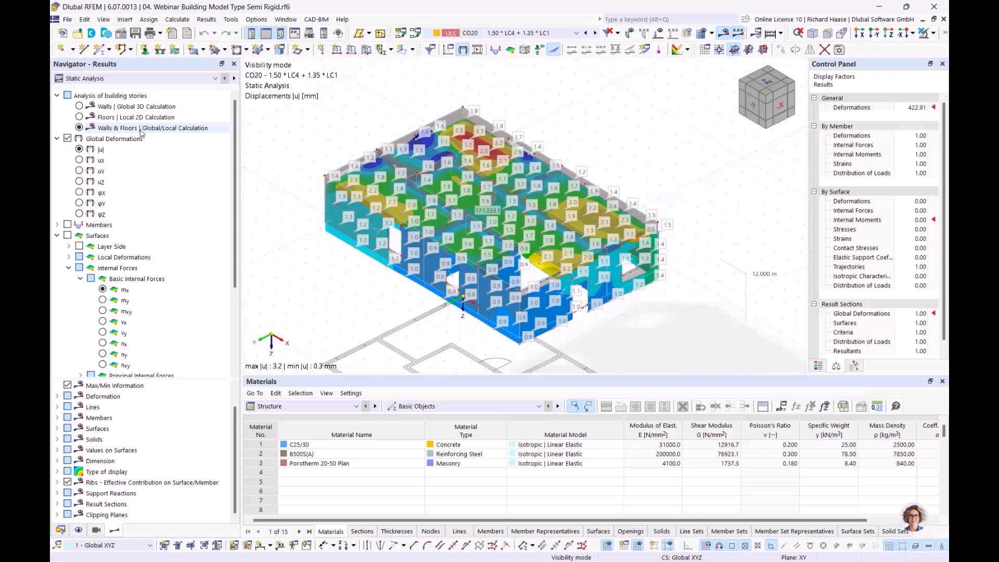
{"action": "left_click", "coordinate": [285, 20]}
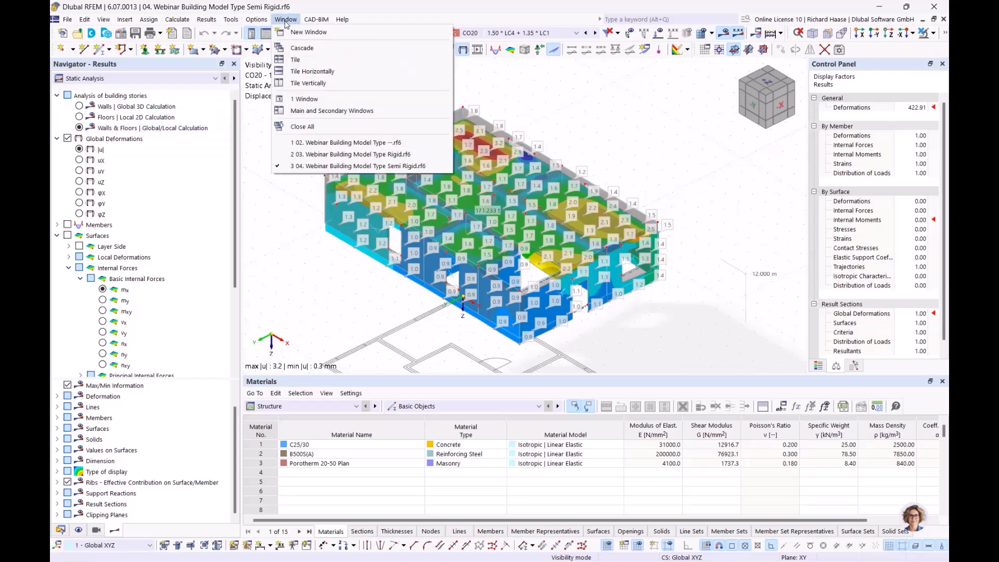
Step: In 03 Rigid.rf6, show global displacements |u| and compare walls, floors and combined calculations
{"action": "left_click", "coordinate": [343, 154]}
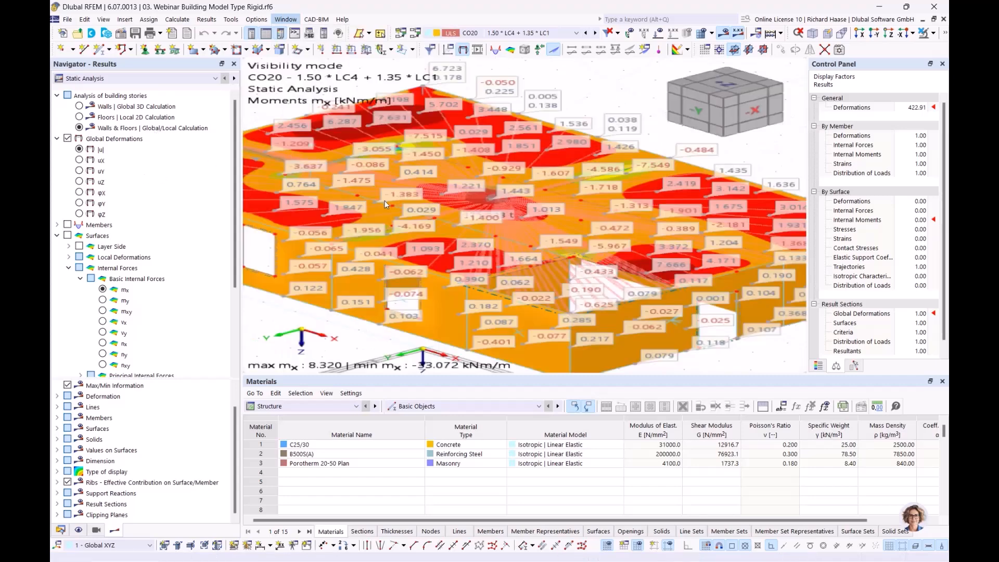
{"action": "left_click", "coordinate": [78, 150]}
{"action": "left_click", "coordinate": [79, 106]}
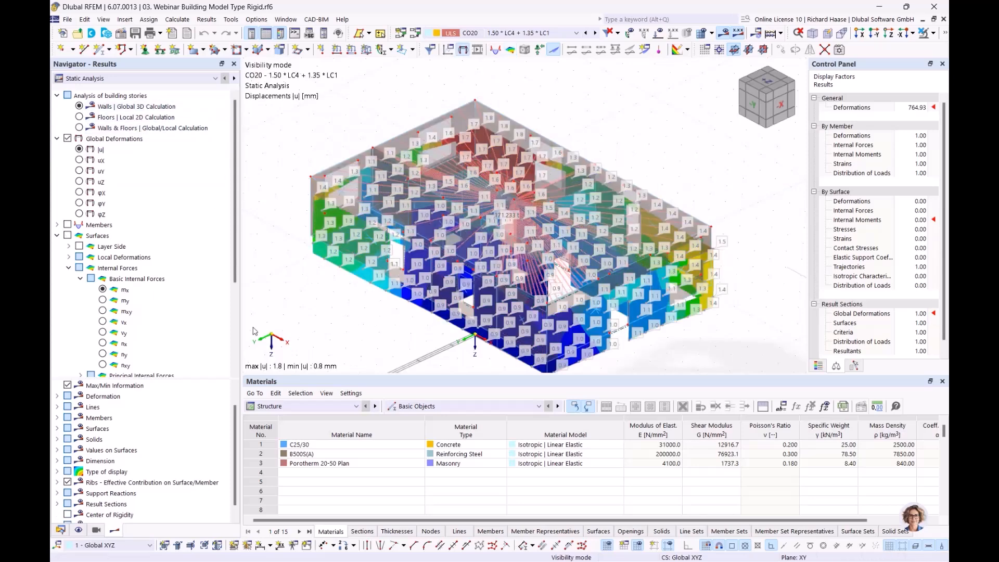
{"action": "left_click", "coordinate": [79, 117]}
{"action": "left_click", "coordinate": [117, 129]}
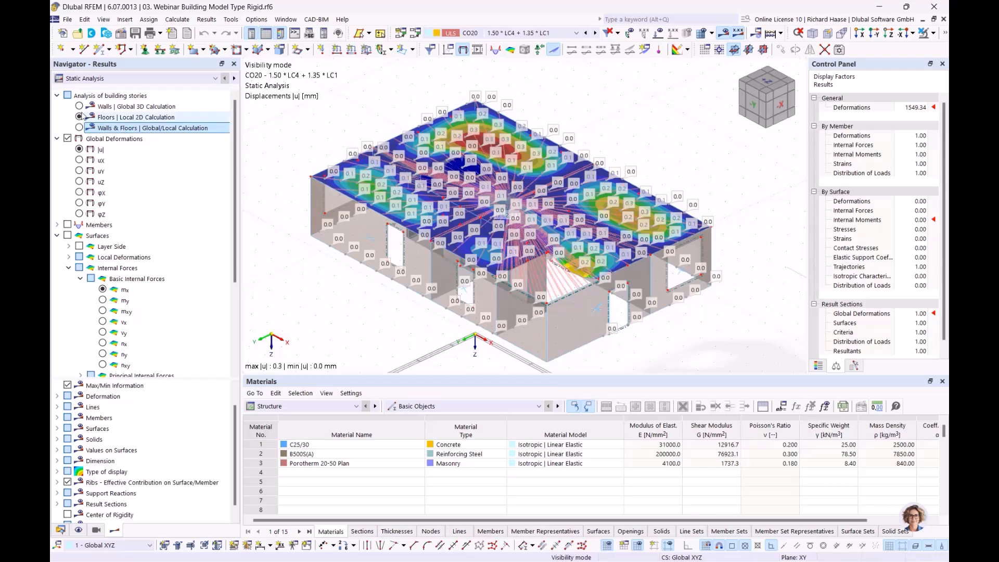
{"action": "left_click", "coordinate": [103, 118]}
{"action": "left_click", "coordinate": [117, 128]}
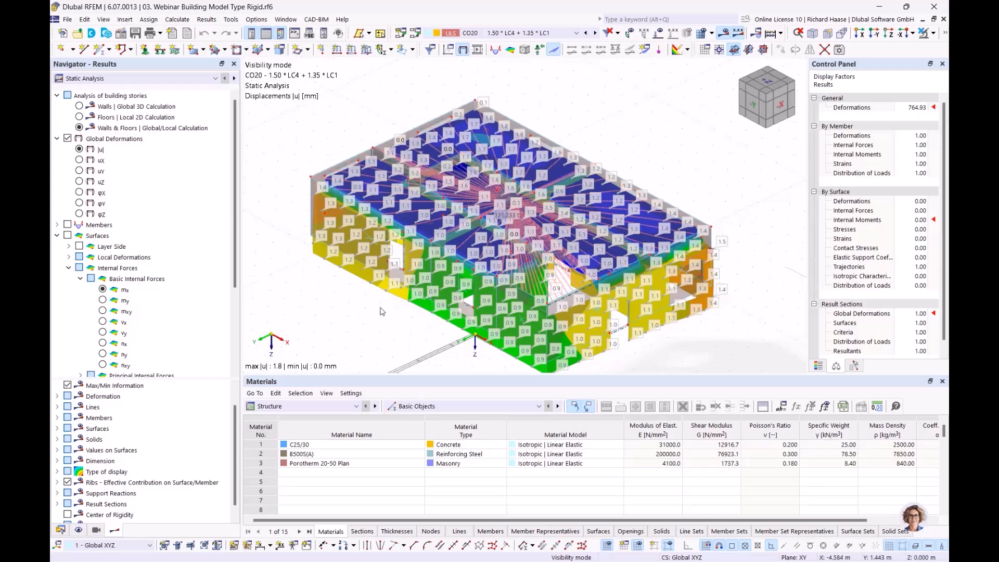
Step: Turn off Values on Surfaces and advance to slide 7, 'Shear walls and deep beams'
{"action": "scroll", "coordinate": [73, 354], "scroll_direction": "down", "scroll_amount": 4}
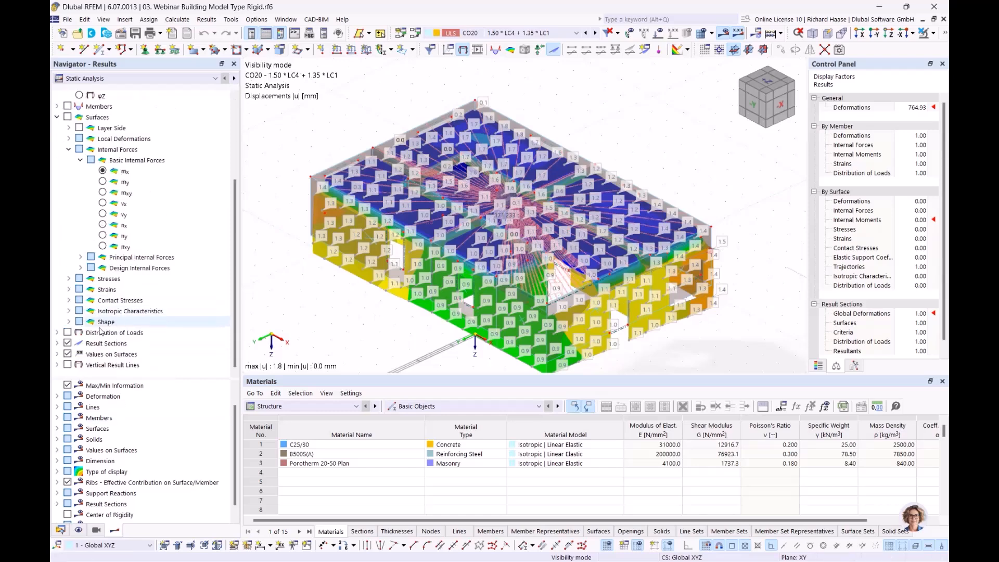
{"action": "left_click", "coordinate": [67, 355]}
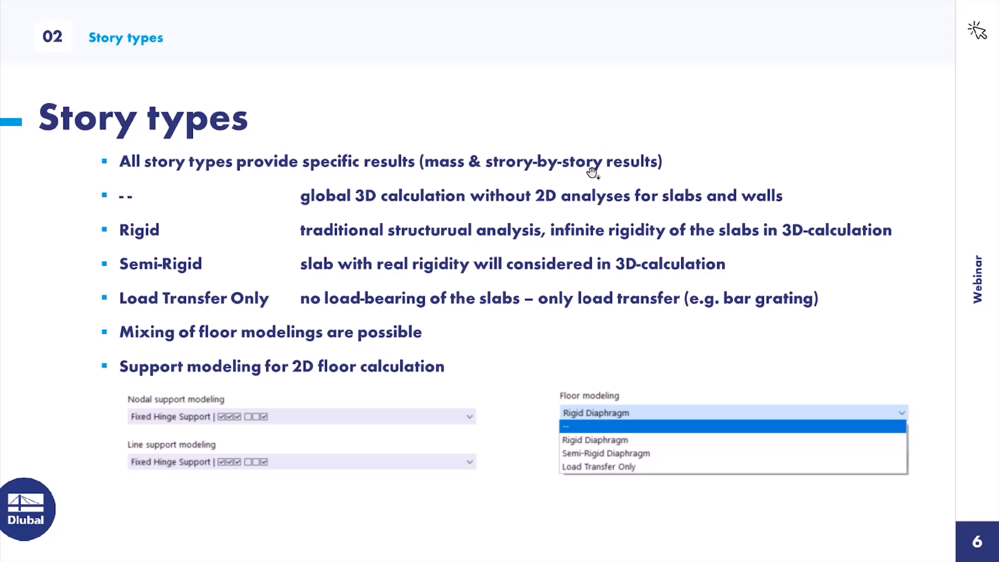
{"action": "left_click", "coordinate": [594, 173]}
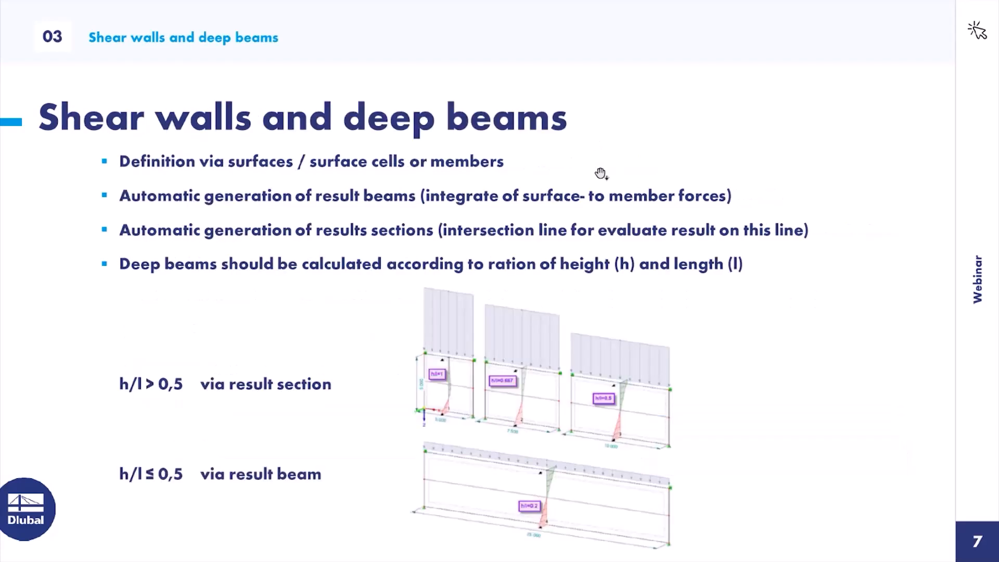
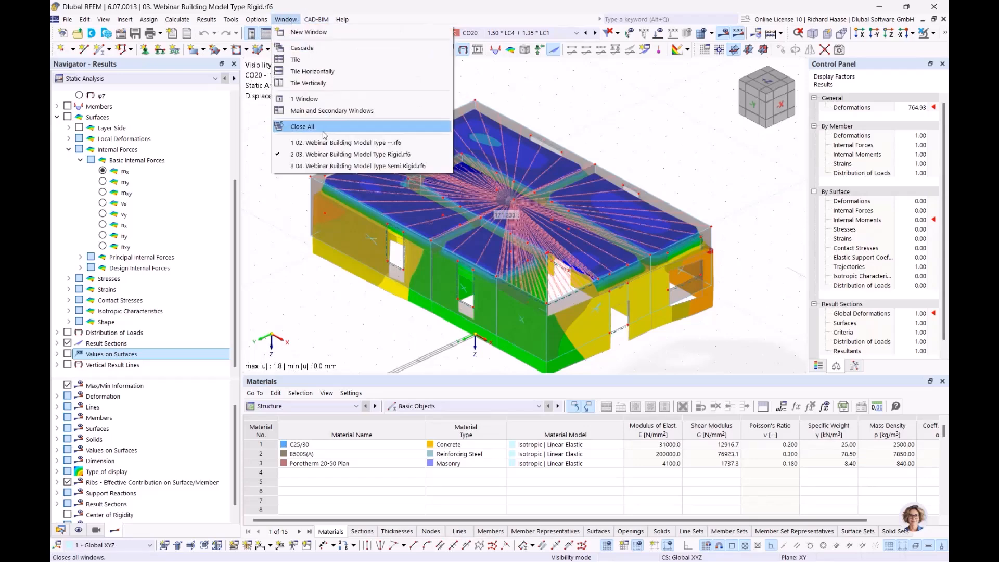
Step: In the 02. Webinar Building Model Type model, list its single shear wall (Z 0.000 to -15.000 m) in the Data tree
{"action": "left_click", "coordinate": [312, 143]}
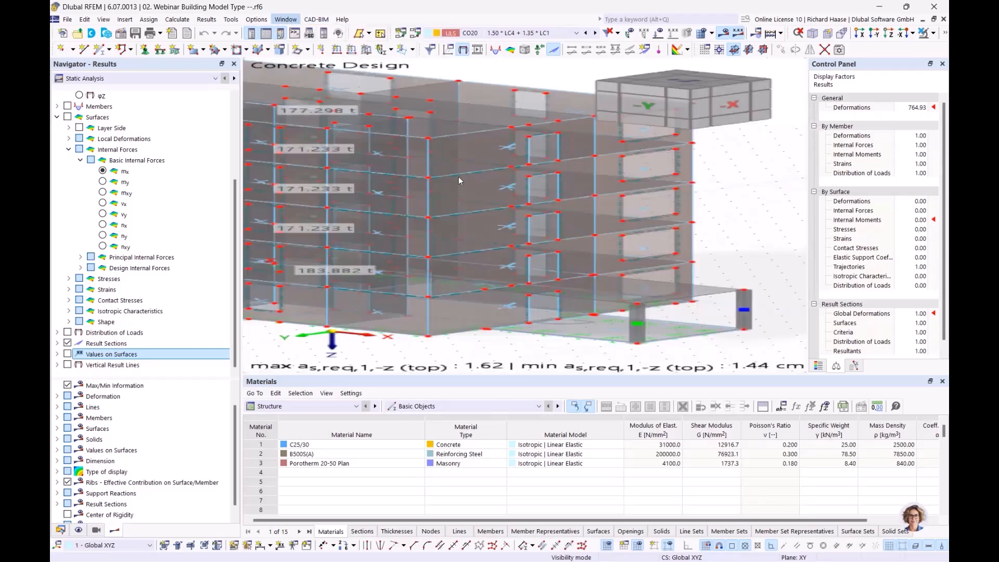
{"action": "middle_click_drag", "start_coordinate": [598, 182], "coordinate": [587, 201]}
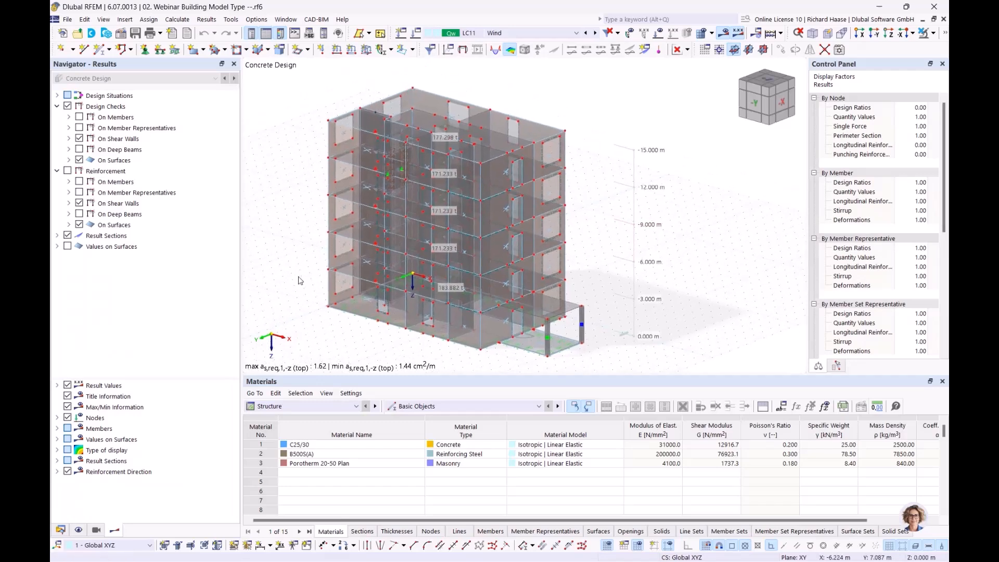
{"action": "left_click", "coordinate": [60, 530]}
{"action": "scroll", "coordinate": [209, 329], "scroll_direction": "down", "scroll_amount": 5}
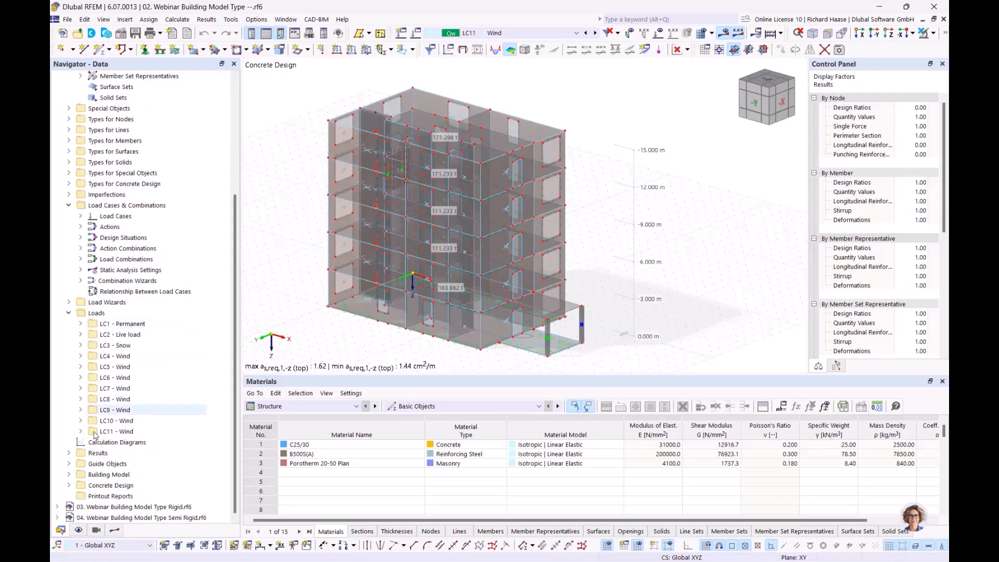
{"action": "left_click", "coordinate": [69, 474]}
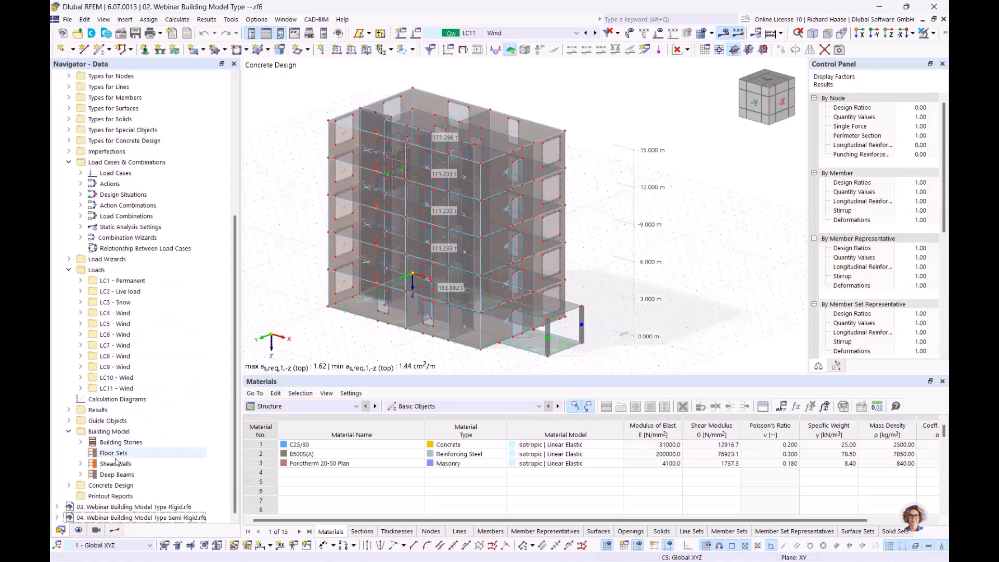
{"action": "left_click", "coordinate": [88, 464]}
{"action": "left_click", "coordinate": [78, 464]}
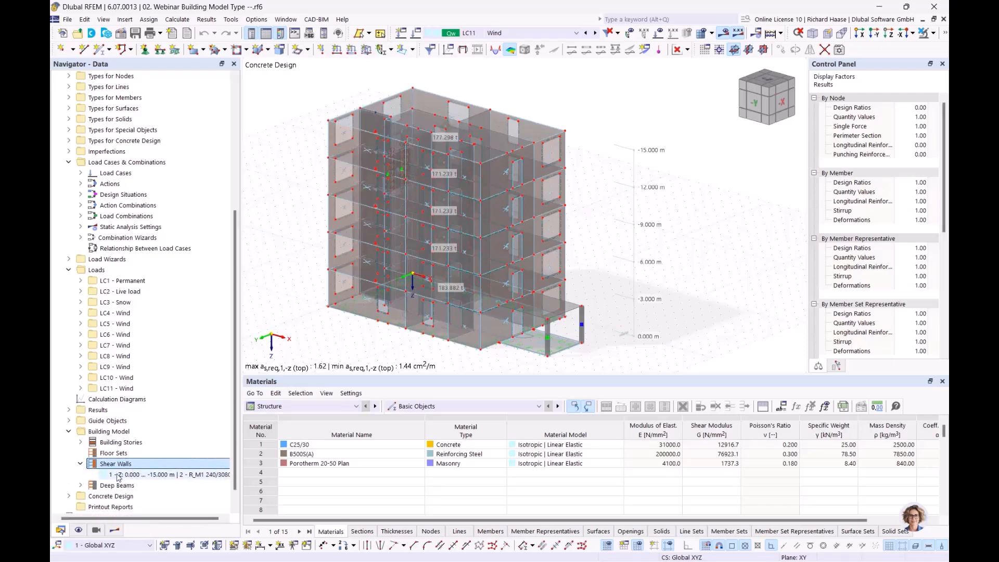
Step: Select the 0 to -15 m shear wall and review its properties, keeping assignable objects as surfaces and cells
{"action": "right_click", "coordinate": [154, 464]}
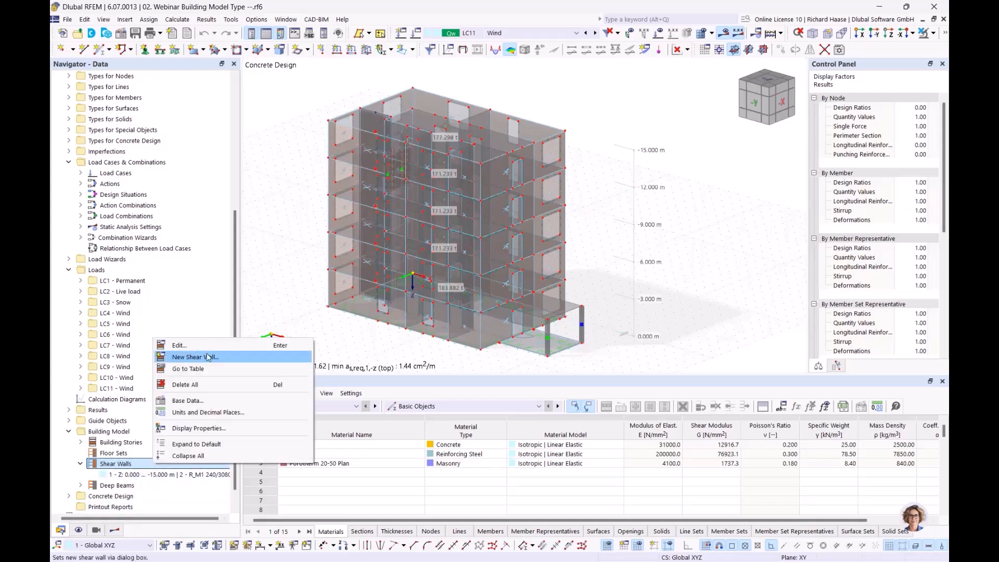
{"action": "left_click", "coordinate": [135, 476]}
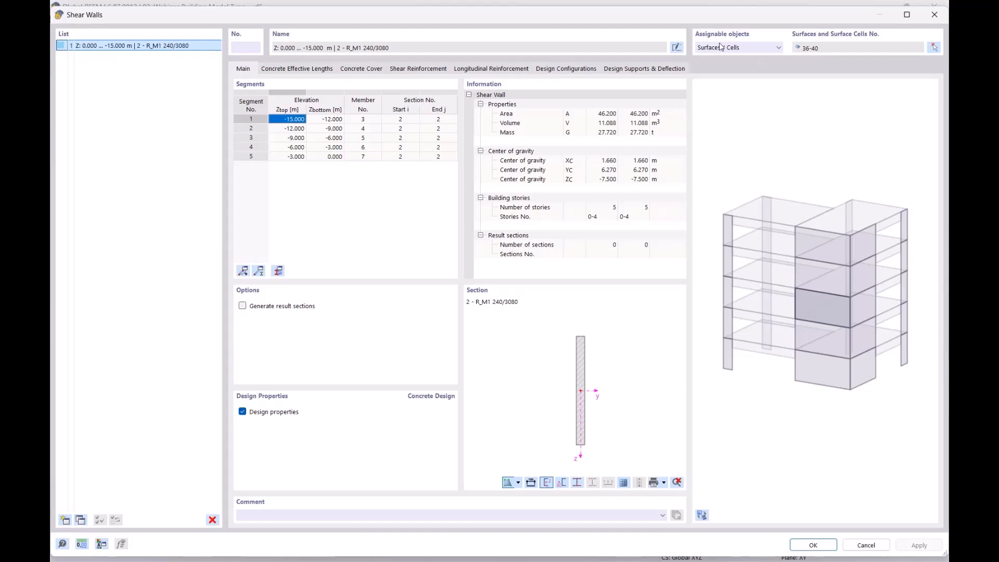
{"action": "double_click", "coordinate": [715, 15]}
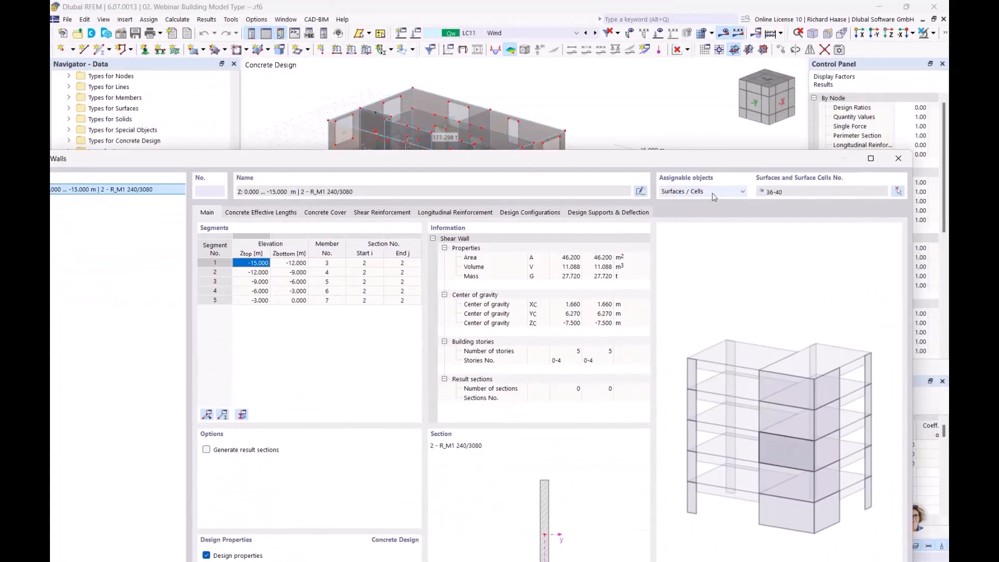
{"action": "left_click", "coordinate": [714, 193]}
{"action": "left_click", "coordinate": [712, 192]}
{"action": "left_click_drag", "start_coordinate": [750, 159], "coordinate": [775, 49]}
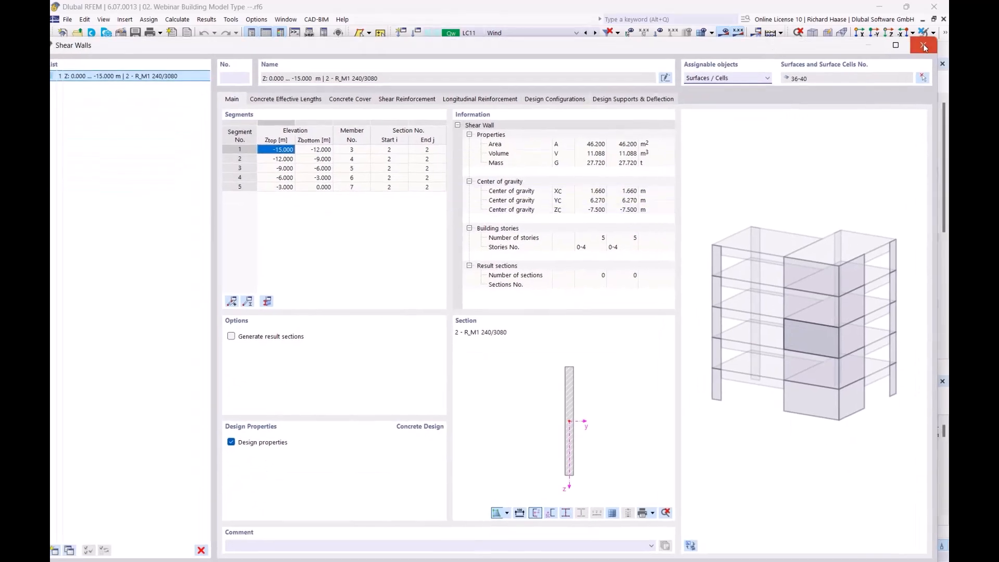
{"action": "left_click", "coordinate": [924, 46]}
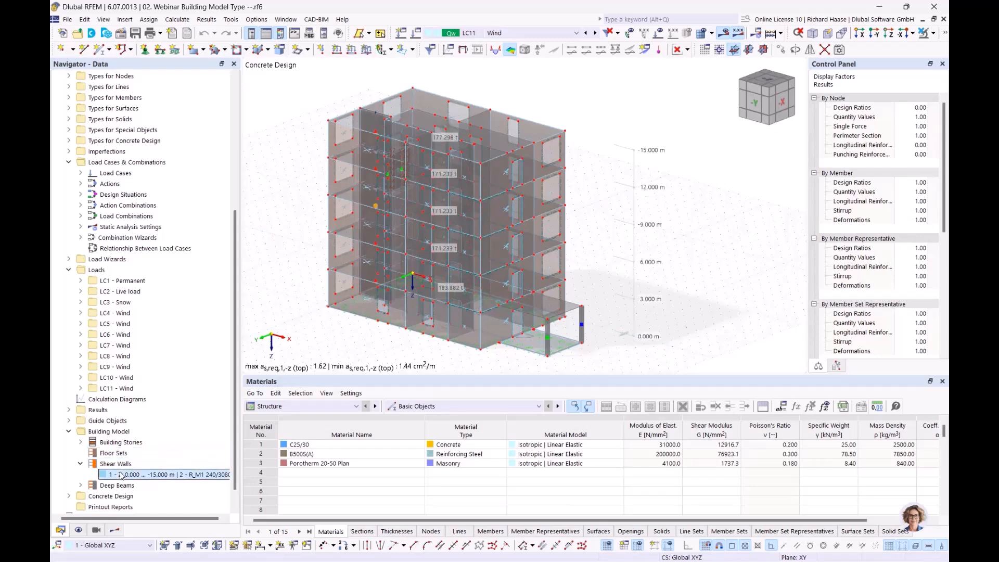
Step: Show only the selected shear wall via visibility by selected and related objects
{"action": "left_click", "coordinate": [933, 33]}
{"action": "left_click", "coordinate": [917, 52]}
{"action": "middle_click_drag", "start_coordinate": [463, 177], "coordinate": [497, 185], "text": "ctrl"}
{"action": "scroll", "coordinate": [489, 236], "scroll_direction": "up", "scroll_amount": 1}
{"action": "middle_click_drag", "start_coordinate": [423, 228], "coordinate": [460, 235]}
{"action": "scroll", "coordinate": [490, 236], "scroll_direction": "up", "scroll_amount": 1}
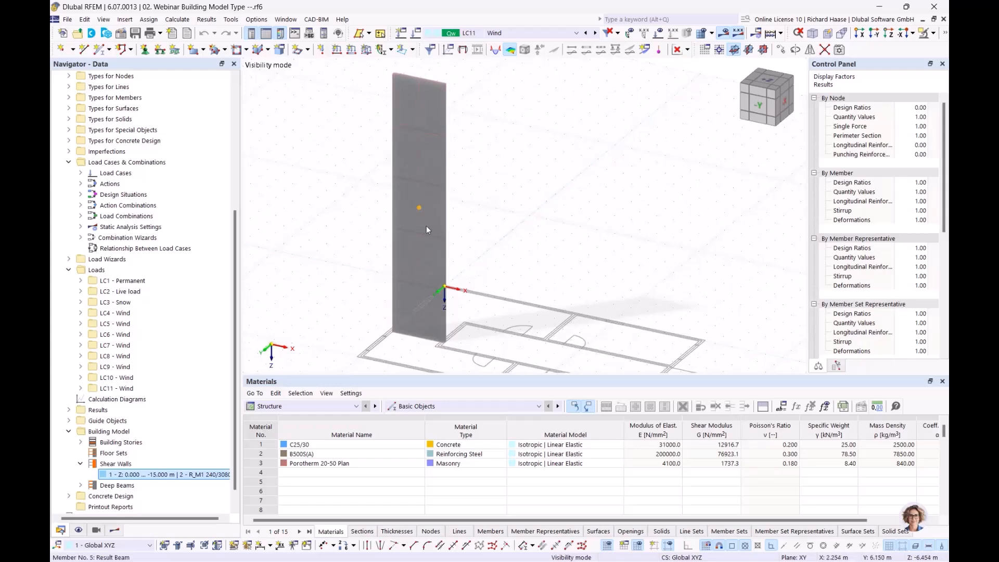
Step: Open the Shear Walls dialog listing five segments on members 3–7 with section 2 - R_M1 240/3080
{"action": "double_click", "coordinate": [164, 474]}
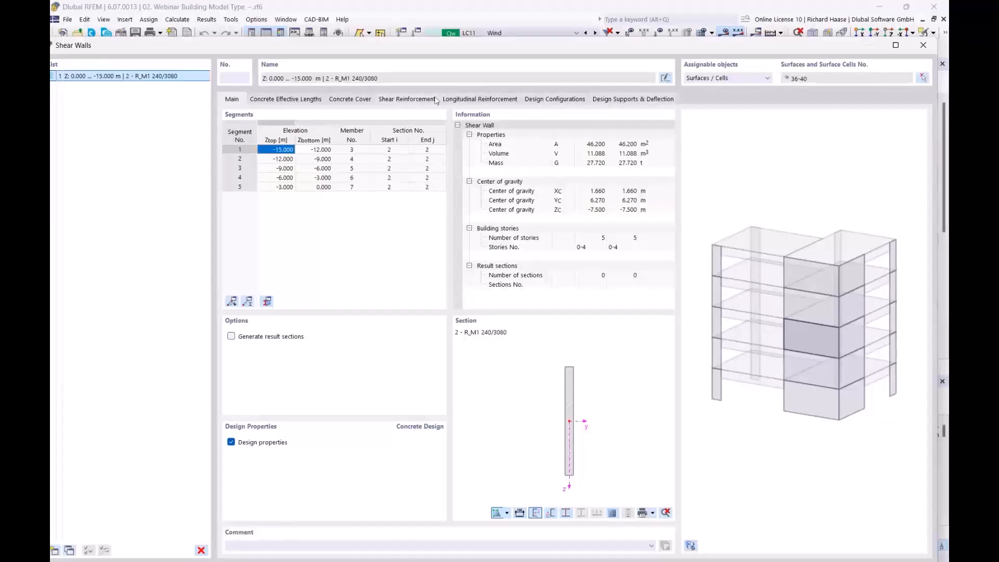
Step: Show the wall's longitudinal reinforcement, 21 Ø10 bars per layer, in the 3D preview
{"action": "left_click", "coordinate": [471, 100]}
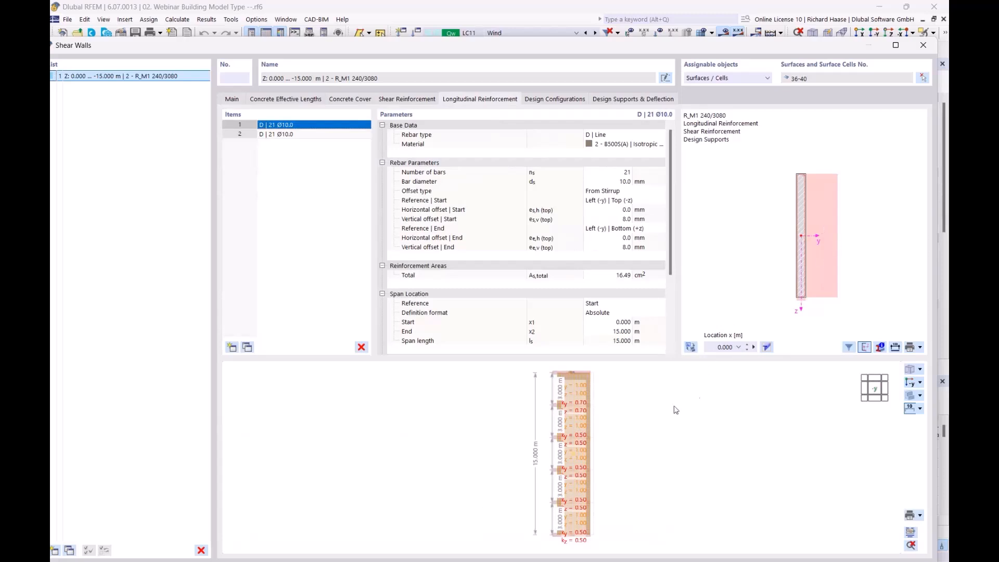
{"action": "scroll", "coordinate": [626, 427], "scroll_direction": "up", "scroll_amount": 2}
{"action": "middle_click_drag", "start_coordinate": [627, 427], "coordinate": [527, 446], "text": "ctrl"}
{"action": "scroll", "coordinate": [547, 423], "scroll_direction": "up", "scroll_amount": 6}
{"action": "scroll", "coordinate": [597, 431], "scroll_direction": "down", "scroll_amount": 4}
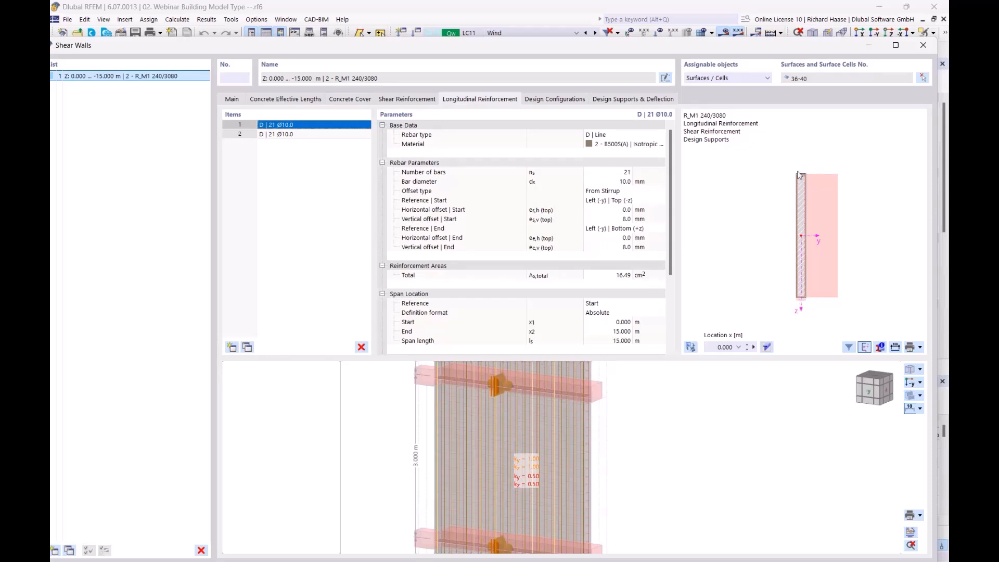
{"action": "scroll", "coordinate": [810, 198], "scroll_direction": "up", "scroll_amount": 2}
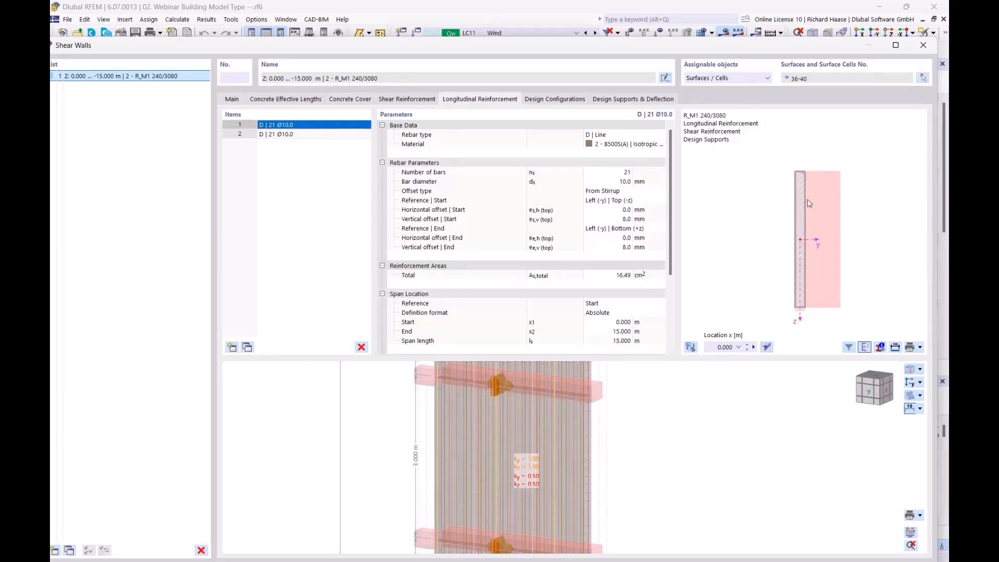
Step: Inspect the bar layout in the wall cross-section preview, then close the Shear Walls dialog
{"action": "middle_click_drag", "start_coordinate": [811, 198], "coordinate": [835, 182]}
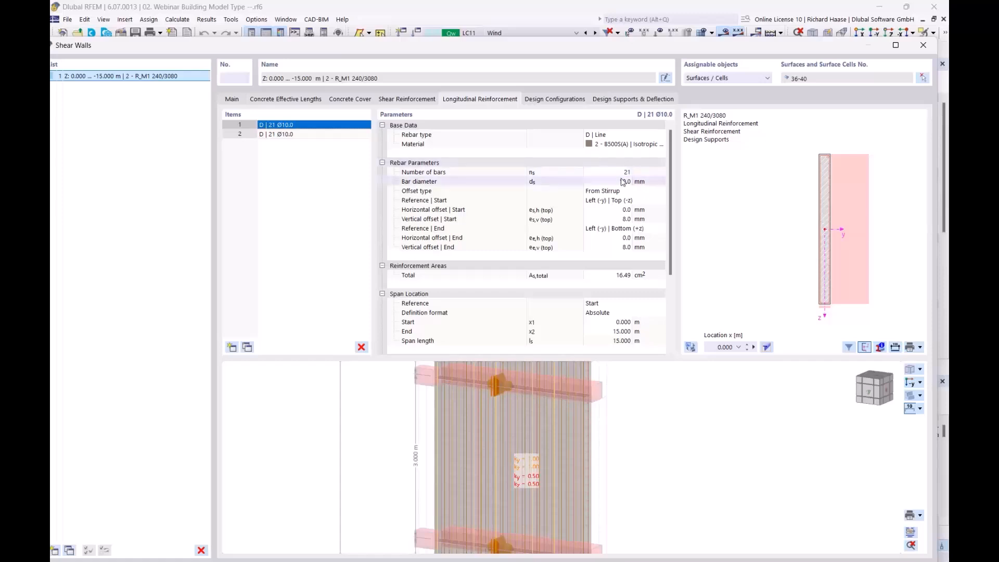
{"action": "scroll", "coordinate": [793, 259], "scroll_direction": "down", "scroll_amount": 2}
{"action": "middle_click_drag", "start_coordinate": [783, 259], "coordinate": [736, 252]}
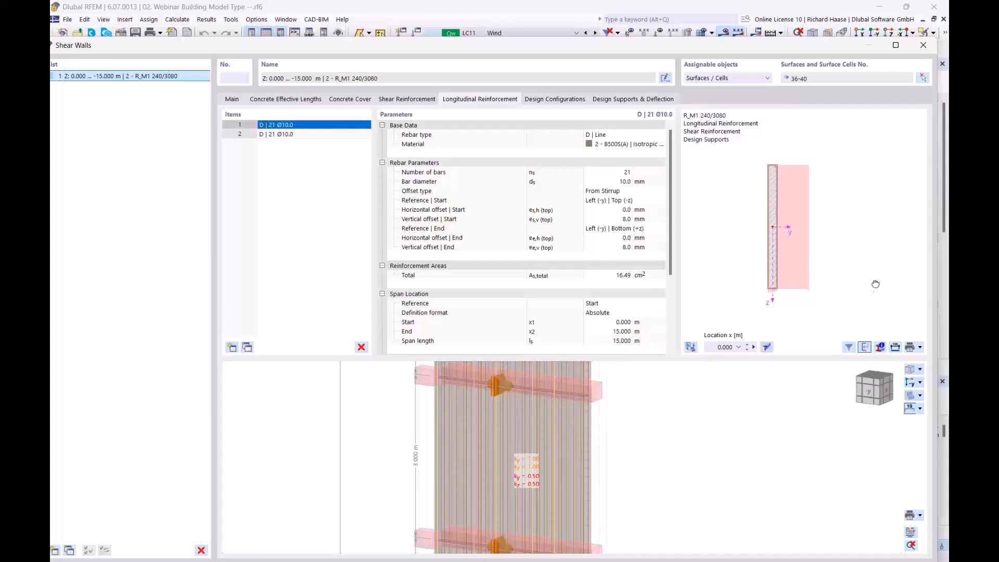
{"action": "middle_click_drag", "start_coordinate": [876, 289], "coordinate": [868, 272]}
{"action": "middle_click_drag", "start_coordinate": [756, 171], "coordinate": [809, 206]}
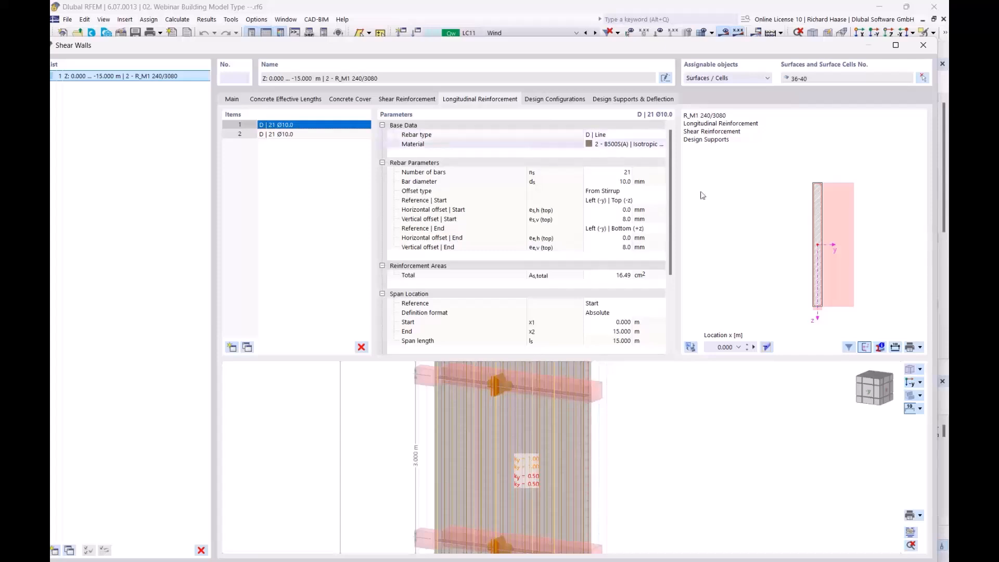
{"action": "middle_click_drag", "start_coordinate": [768, 295], "coordinate": [722, 284]}
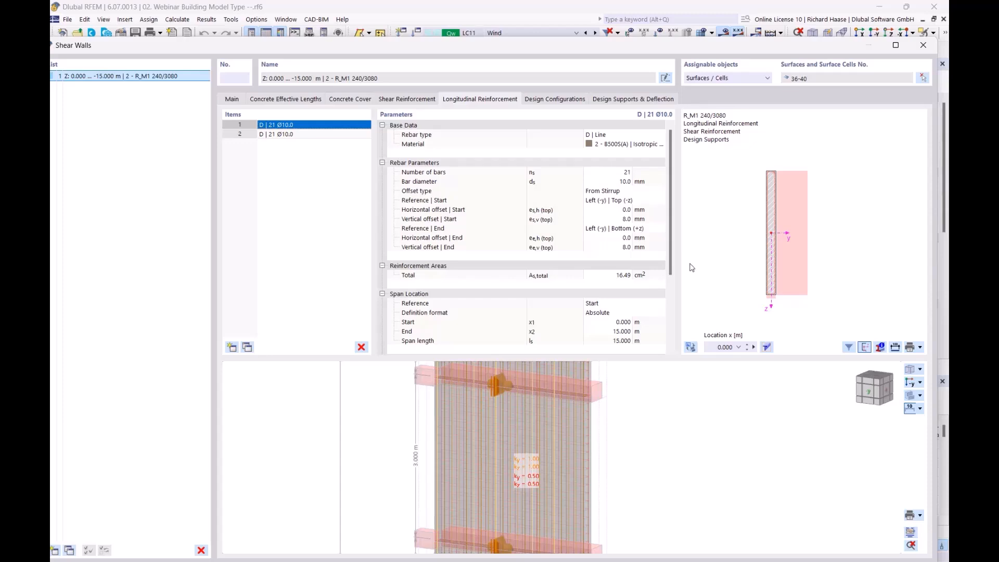
{"action": "left_click", "coordinate": [924, 46]}
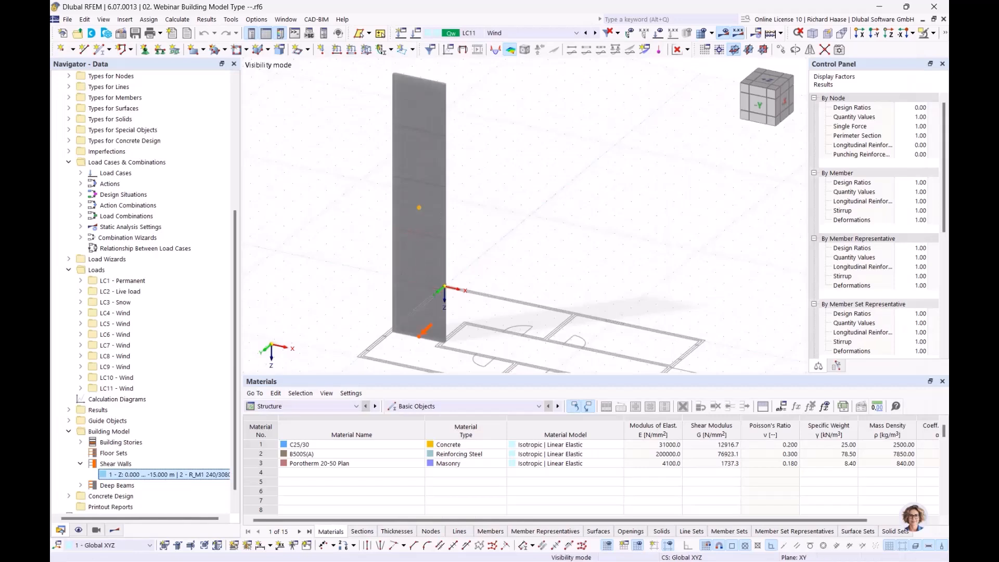
Step: Select Design Checks On Shear Walls and show the Concrete Design Errors & Warnings table (EN 1992 | DIN | 2015-12)
{"action": "mouse_move", "coordinate": [541, 194]}
{"action": "middle_mouse_down"}
{"action": "mouse_move", "coordinate": [519, 167]}
{"action": "mouse_move", "coordinate": [528, 181]}
{"action": "middle_mouse_up"}
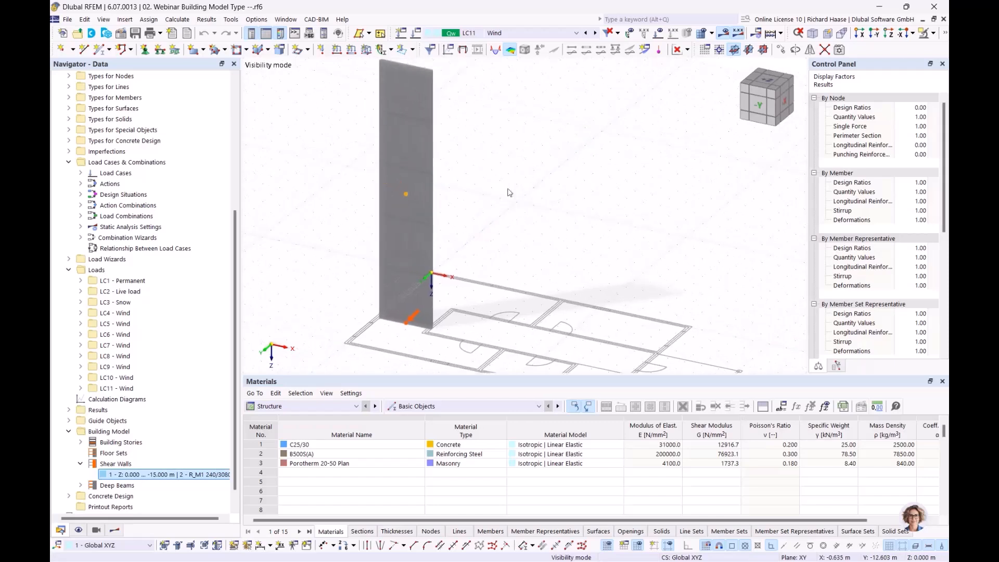
{"action": "left_click", "coordinate": [117, 532]}
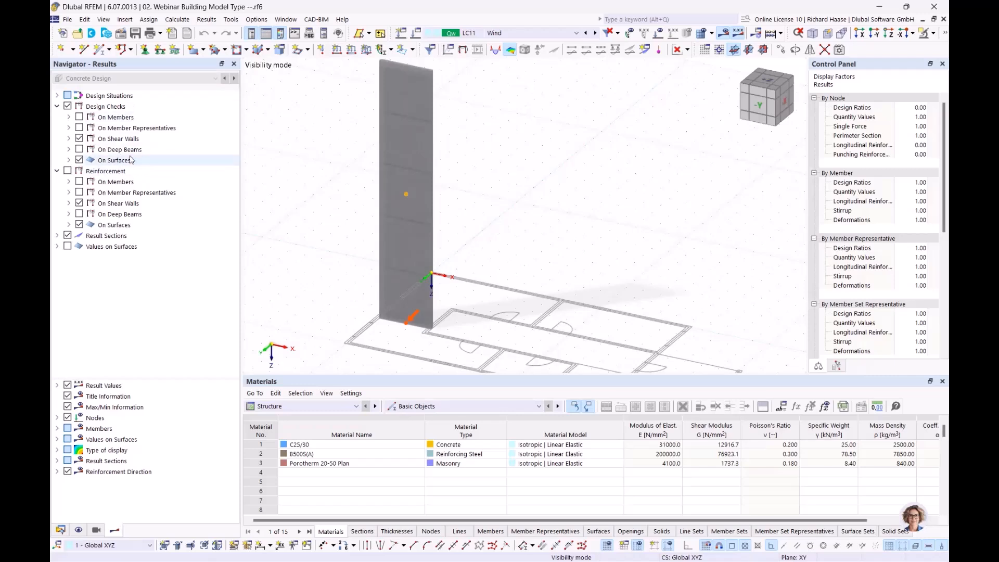
{"action": "left_click", "coordinate": [136, 141]}
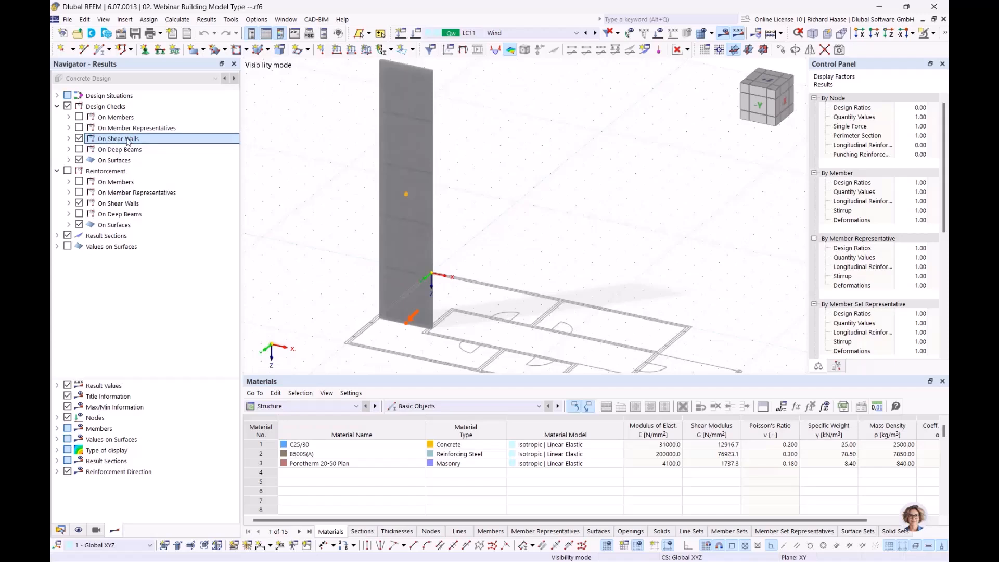
{"action": "left_click", "coordinate": [416, 406]}
{"action": "left_click", "coordinate": [307, 406]}
{"action": "left_click", "coordinate": [291, 482]}
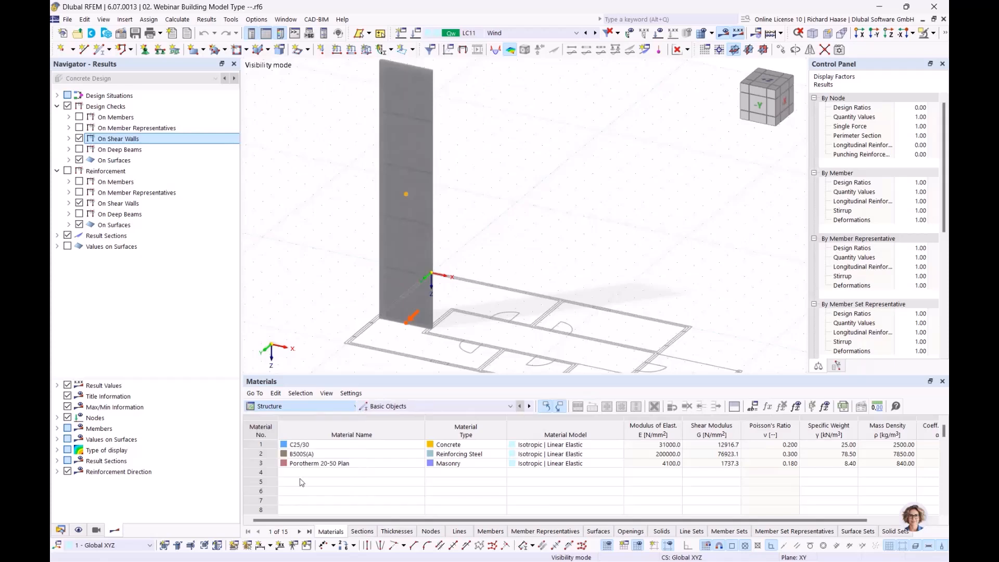
{"action": "left_click", "coordinate": [423, 407]}
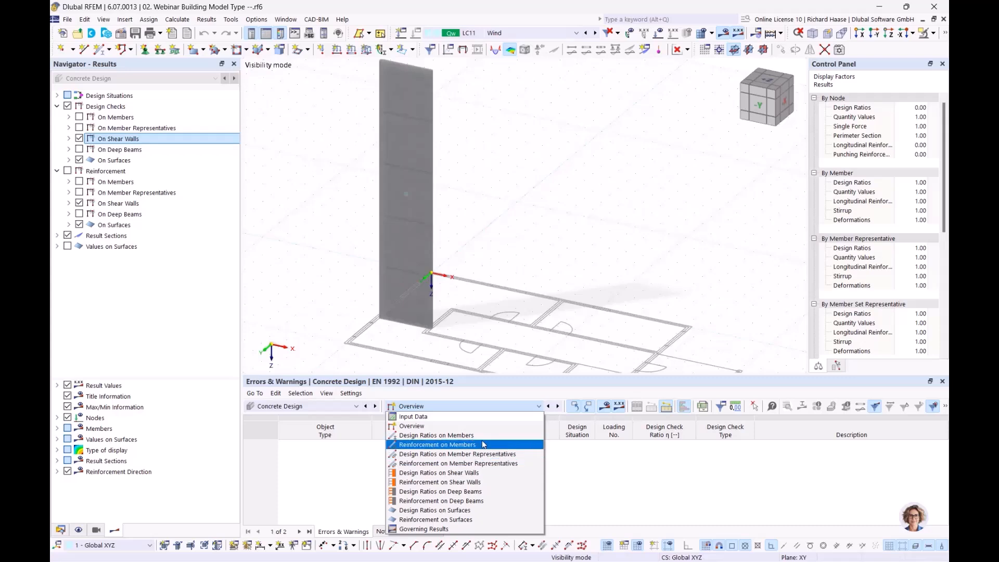
Step: Expand On Shear Walls > Ultimate Limit State down to UL0100 to list NEd, My,Ed and other values
{"action": "left_click", "coordinate": [599, 250]}
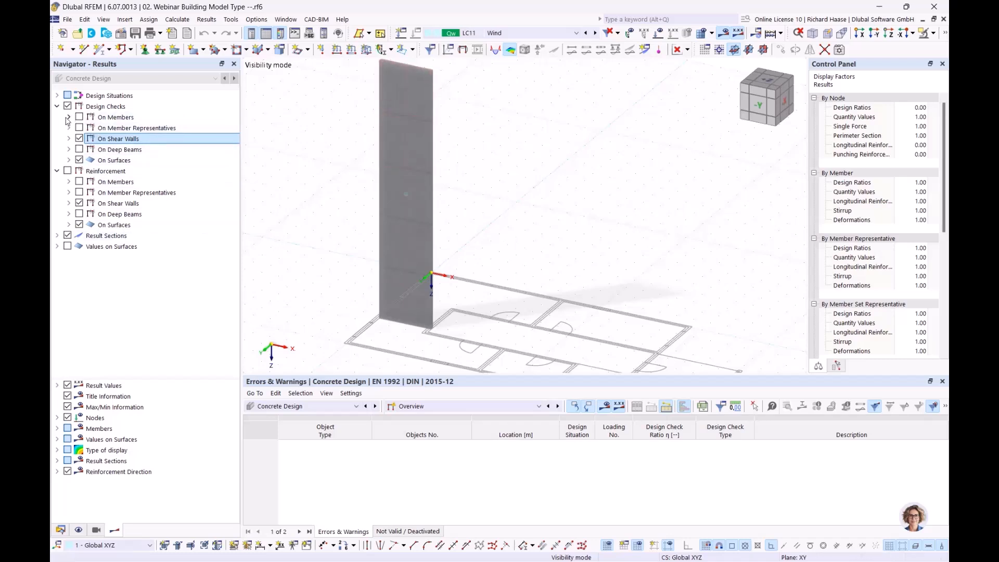
{"action": "left_click", "coordinate": [69, 140]}
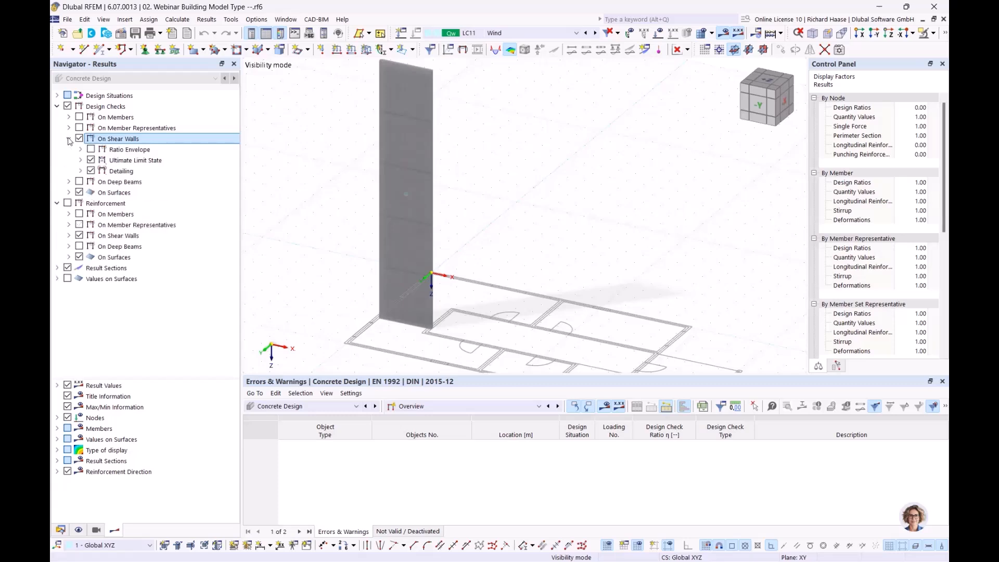
{"action": "left_click", "coordinate": [81, 160]}
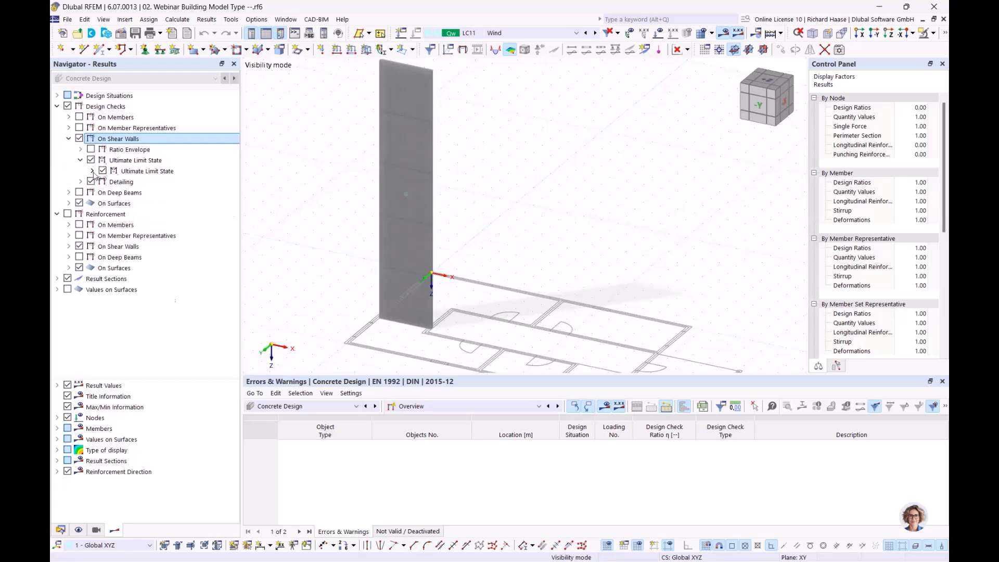
{"action": "left_click", "coordinate": [92, 171]}
{"action": "left_click", "coordinate": [104, 182]}
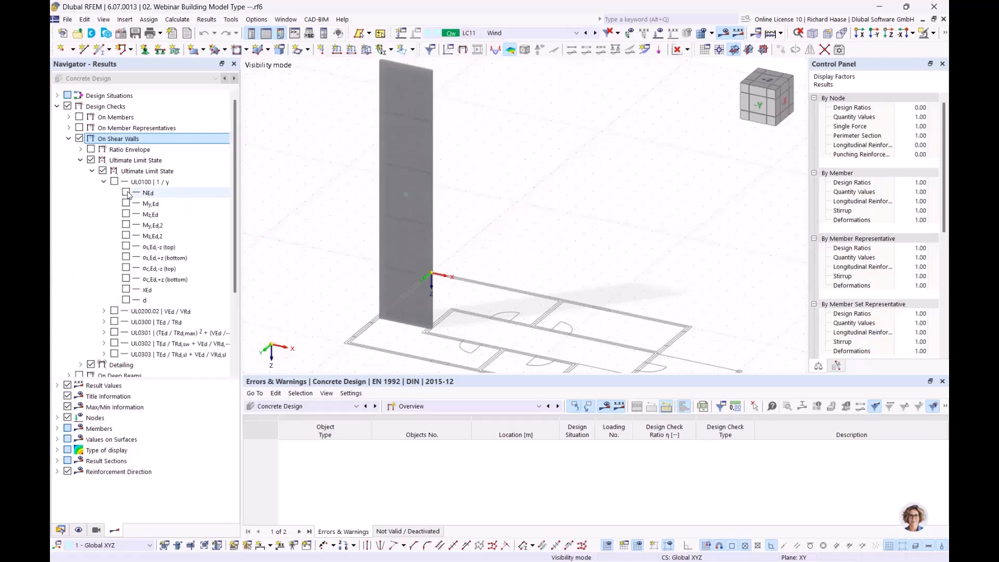
Step: Display the NEd axial force diagram on the shear wall
{"action": "left_click", "coordinate": [127, 193]}
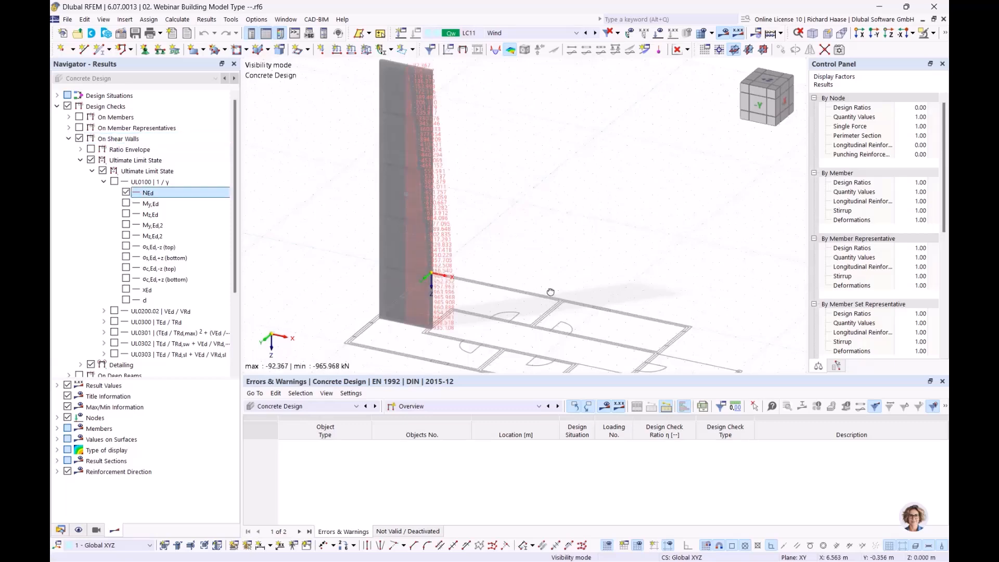
{"action": "middle_click_drag", "start_coordinate": [569, 300], "coordinate": [571, 283]}
{"action": "scroll", "coordinate": [514, 181], "scroll_direction": "up", "scroll_amount": 1}
{"action": "scroll", "coordinate": [514, 180], "scroll_direction": "down", "scroll_amount": 1}
{"action": "middle_click_drag", "start_coordinate": [515, 185], "coordinate": [508, 169]}
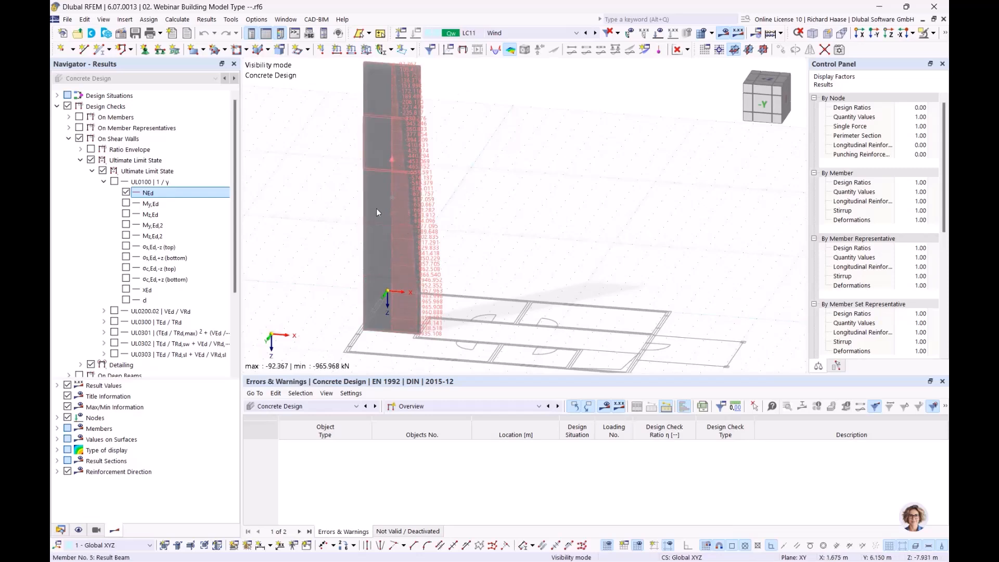
Step: Swap to the My,Ed bending moment diagram, then hide it and return to the Data tree
{"action": "left_click", "coordinate": [126, 193]}
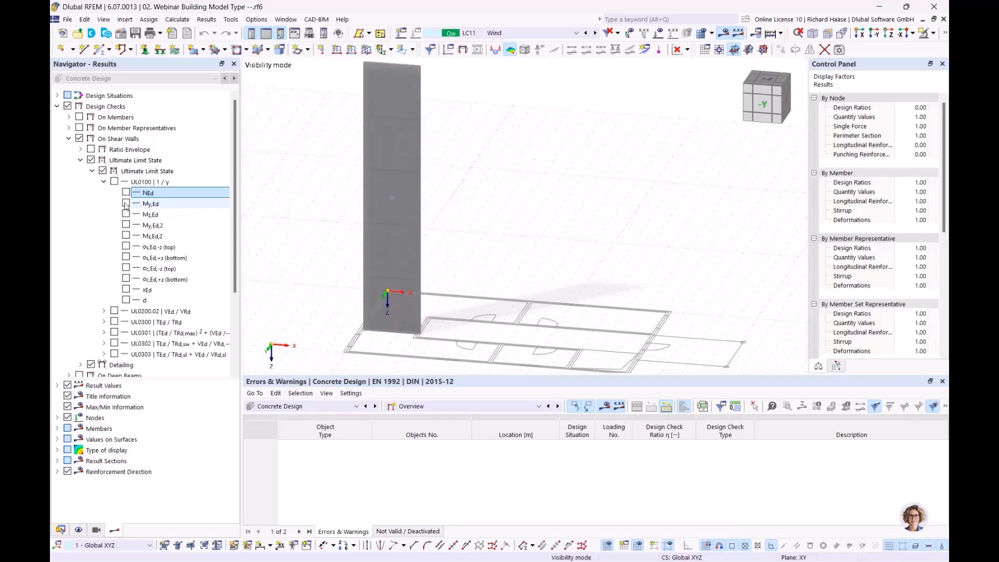
{"action": "left_click", "coordinate": [126, 202]}
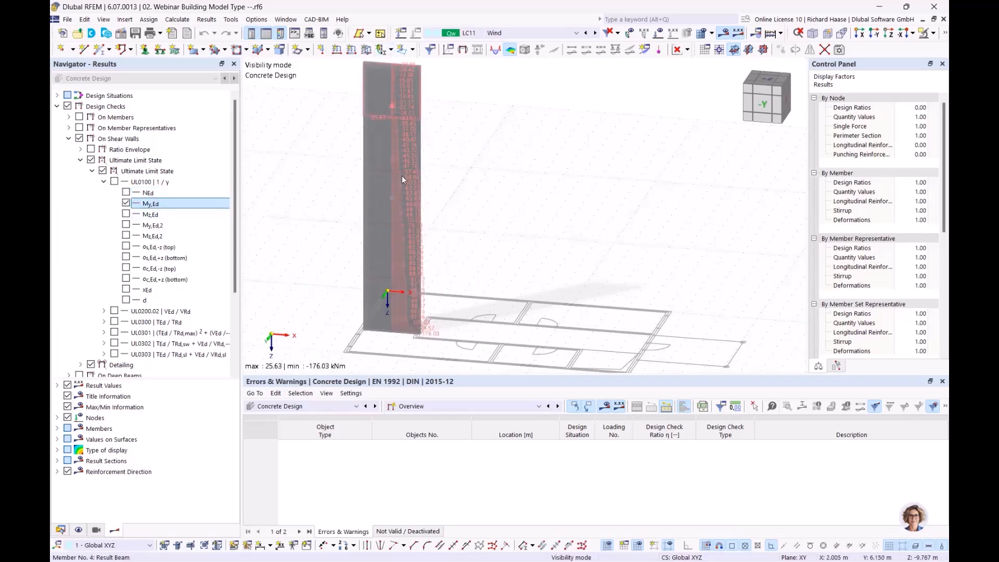
{"action": "scroll", "coordinate": [450, 334], "scroll_direction": "up", "scroll_amount": 1}
{"action": "scroll", "coordinate": [449, 333], "scroll_direction": "up", "scroll_amount": 3}
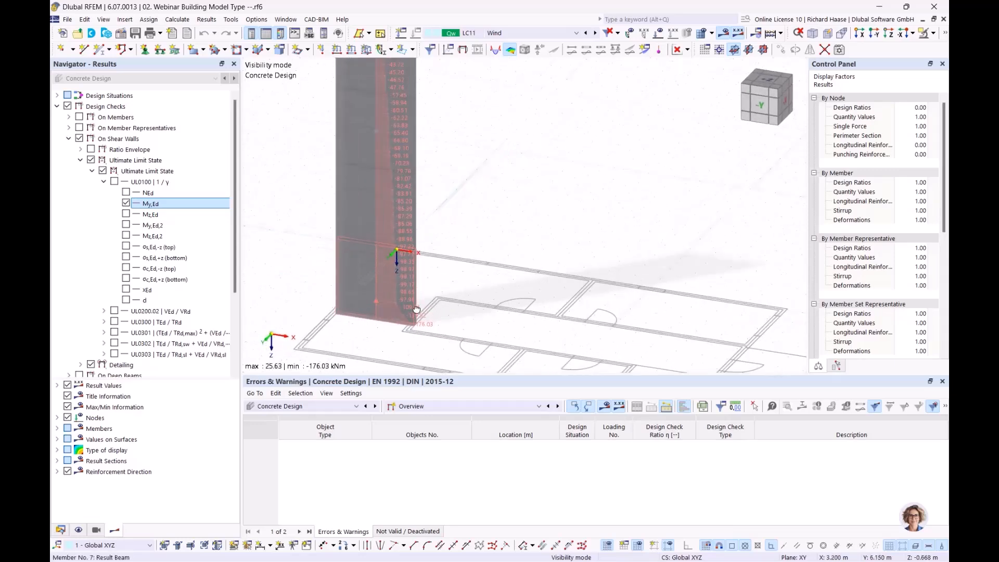
{"action": "middle_click_drag", "start_coordinate": [471, 279], "coordinate": [471, 283], "text": "ctrl"}
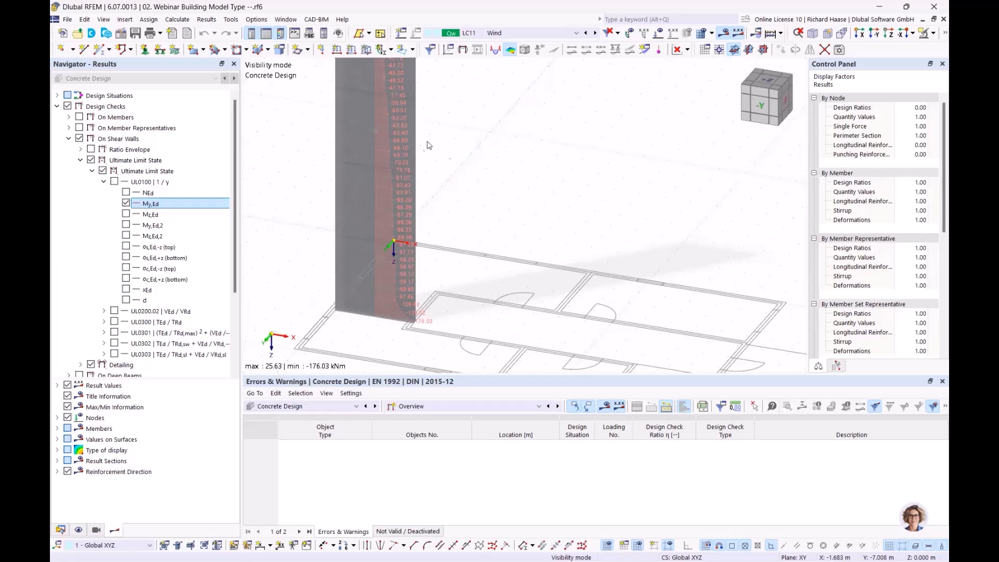
{"action": "scroll", "coordinate": [467, 195], "scroll_direction": "down", "scroll_amount": 2}
{"action": "middle_click_drag", "start_coordinate": [467, 200], "coordinate": [453, 263]}
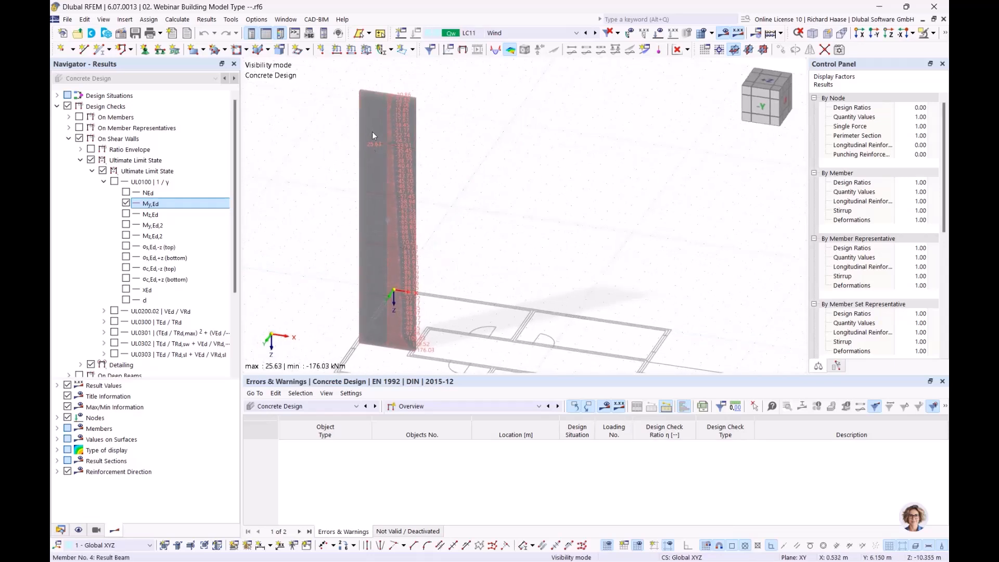
{"action": "left_click", "coordinate": [126, 203]}
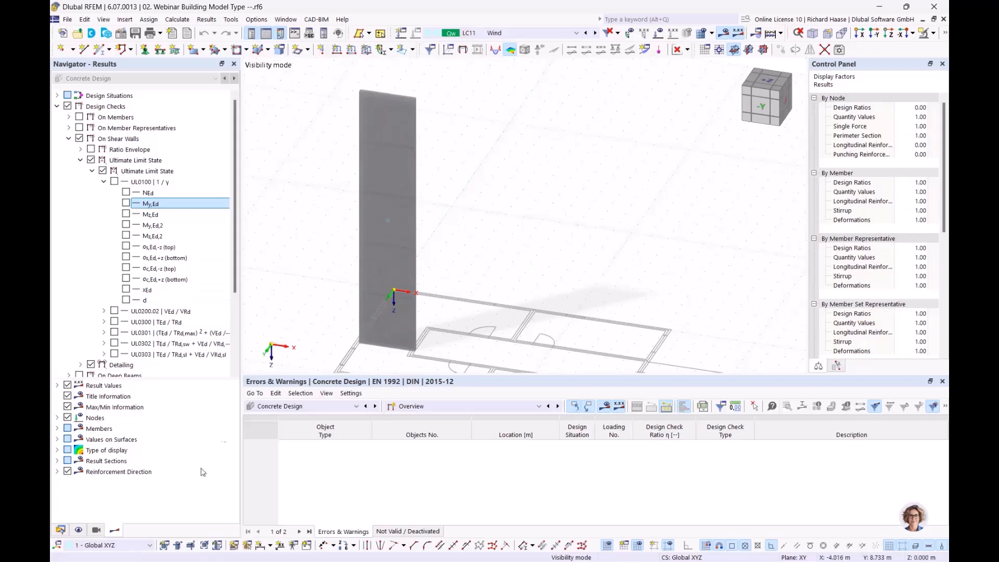
{"action": "left_click", "coordinate": [61, 530]}
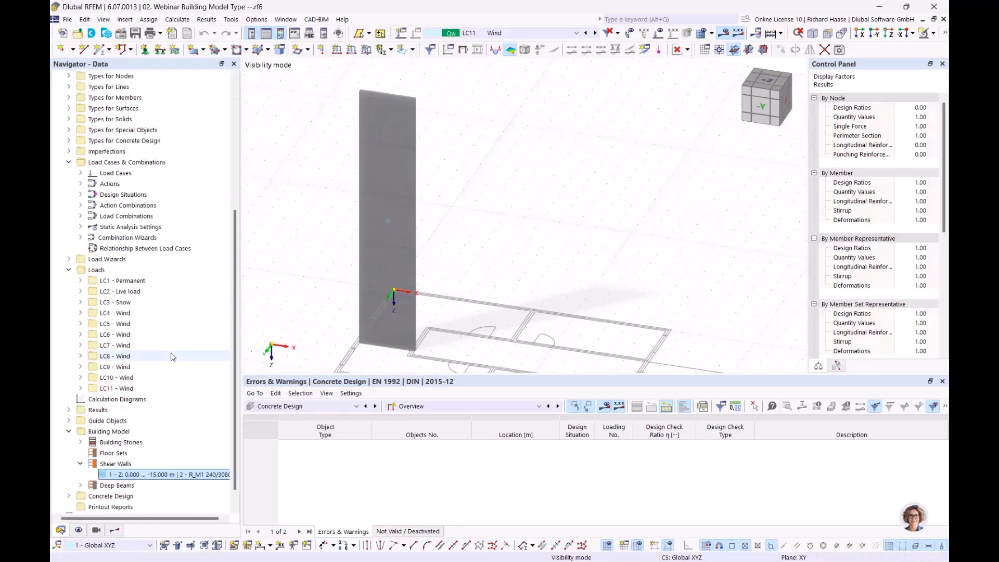
Step: Expand Deep Beams and review the deep beam's properties dialog before closing it
{"action": "scroll", "coordinate": [96, 460], "scroll_direction": "down", "scroll_amount": 1}
{"action": "left_click", "coordinate": [81, 464]}
{"action": "scroll", "coordinate": [104, 465], "scroll_direction": "down", "scroll_amount": 1}
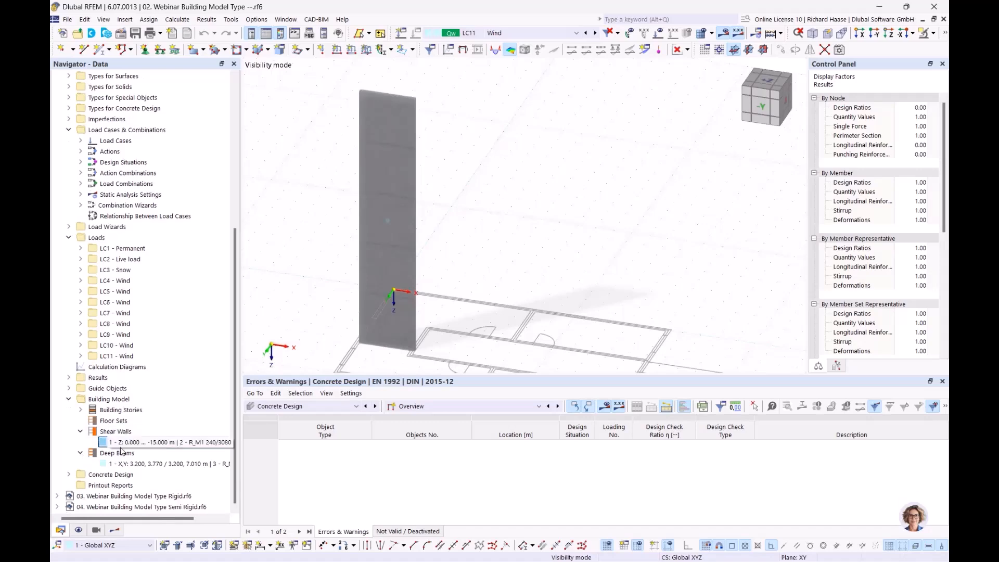
{"action": "left_click", "coordinate": [136, 464]}
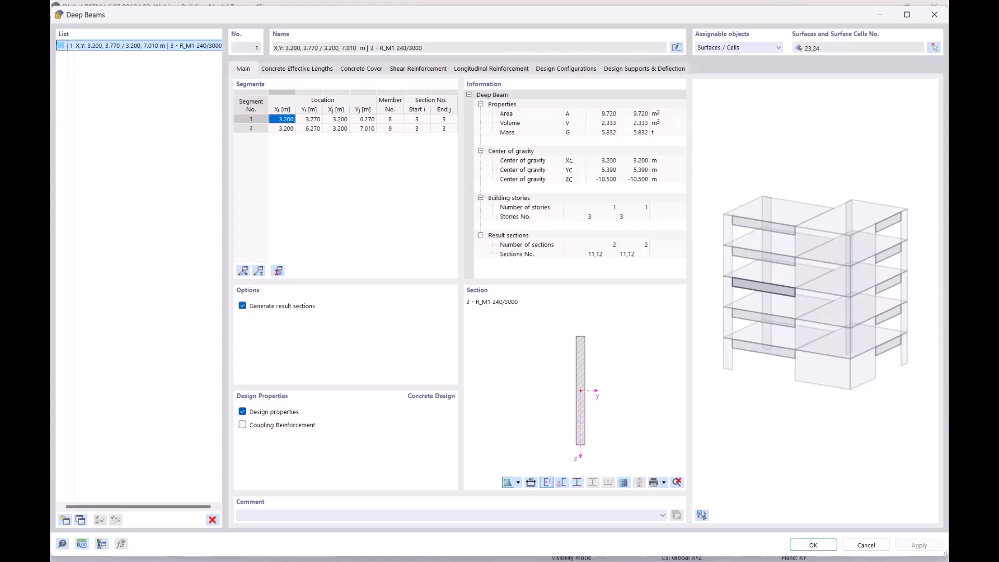
{"action": "left_click", "coordinate": [934, 14]}
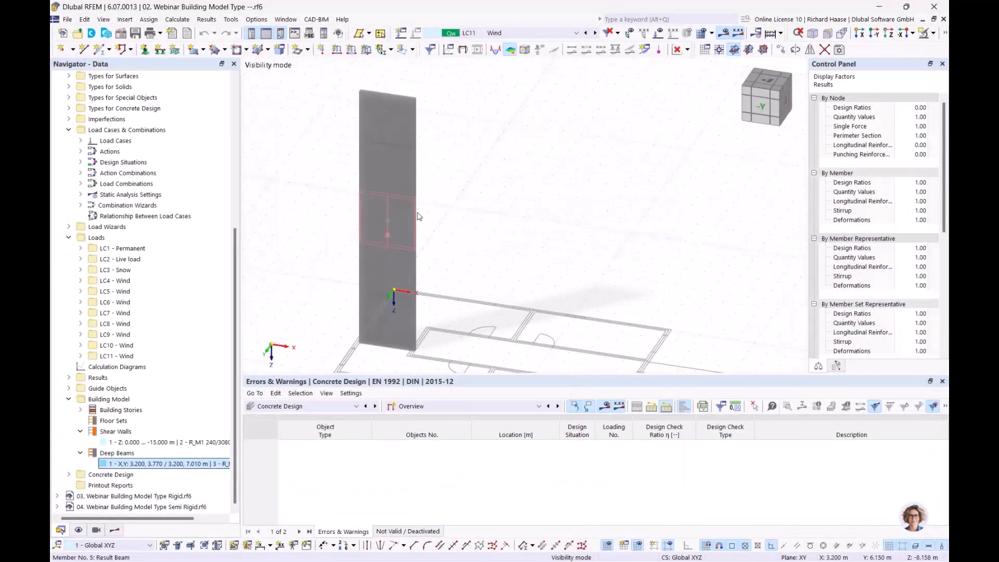
Step: Activate the 'deep beam 3rd floor' view to isolate surface 32 with 1.44–1.62 cm²/m top reinforcement
{"action": "left_click", "coordinate": [165, 443]}
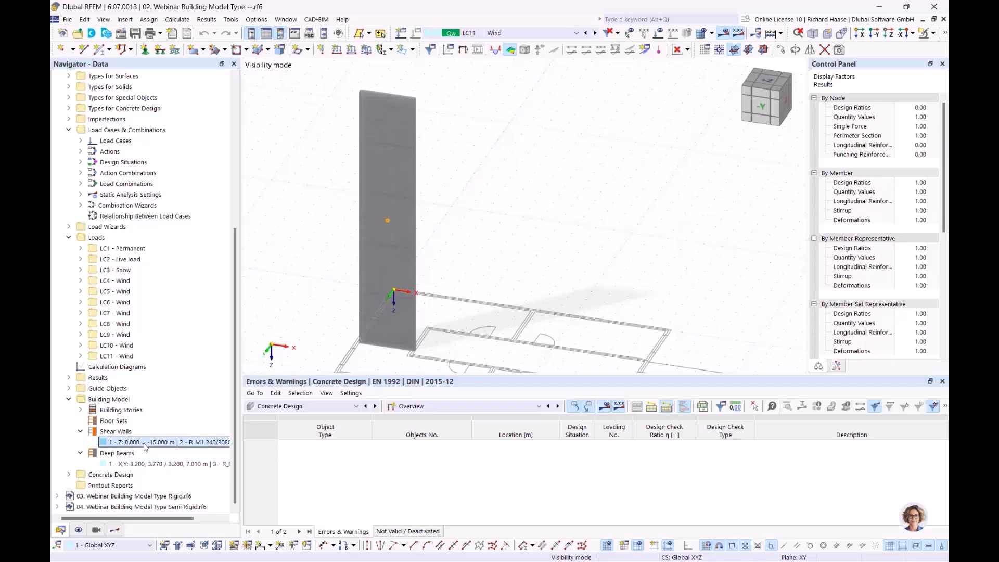
{"action": "left_click", "coordinate": [96, 531]}
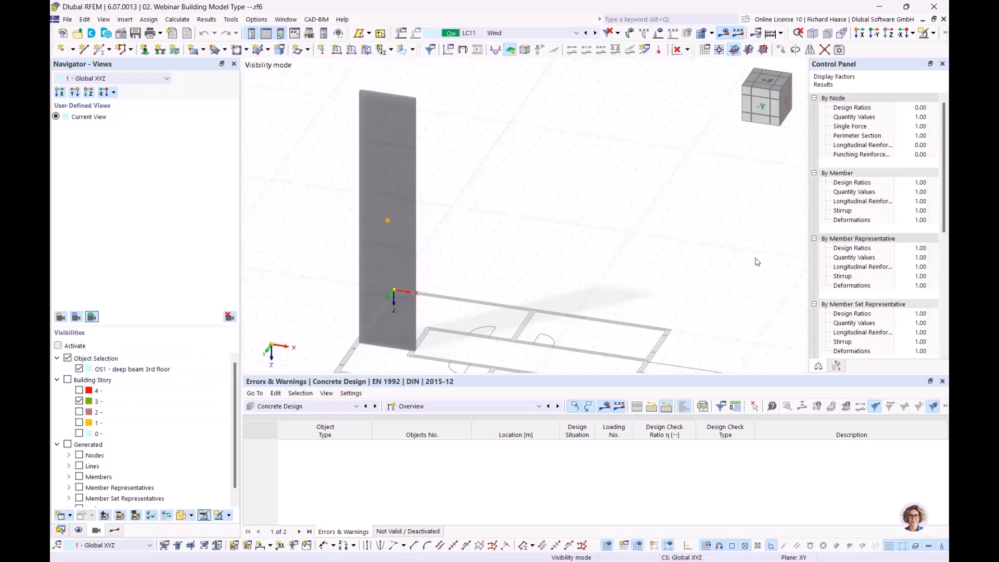
{"action": "middle_click_drag", "start_coordinate": [544, 222], "coordinate": [464, 228], "text": "ctrl"}
{"action": "scroll", "coordinate": [478, 156], "scroll_direction": "up", "scroll_amount": 5}
{"action": "middle_click_drag", "start_coordinate": [524, 149], "coordinate": [533, 225]}
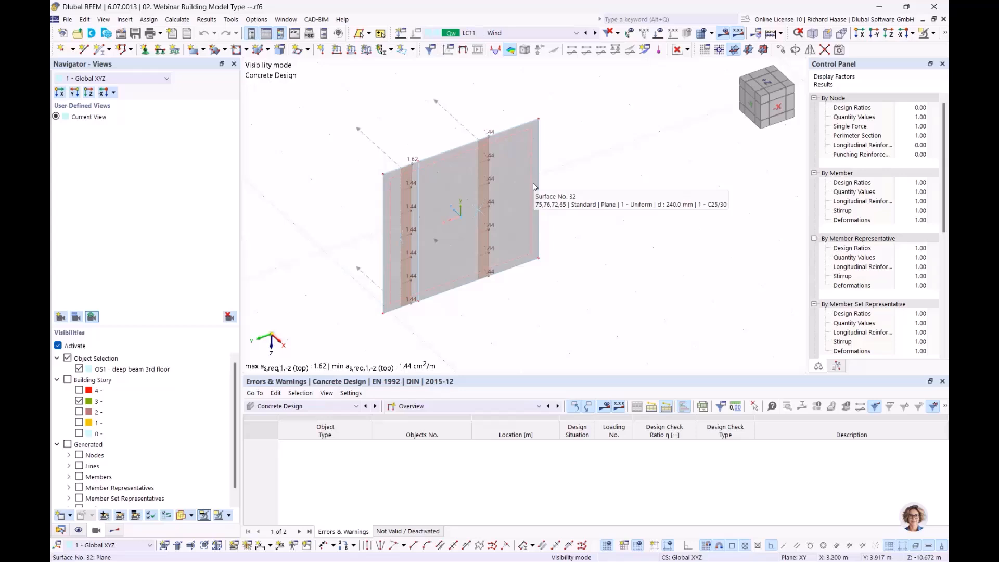
{"action": "middle_click_drag", "start_coordinate": [585, 168], "coordinate": [589, 175], "text": "ctrl"}
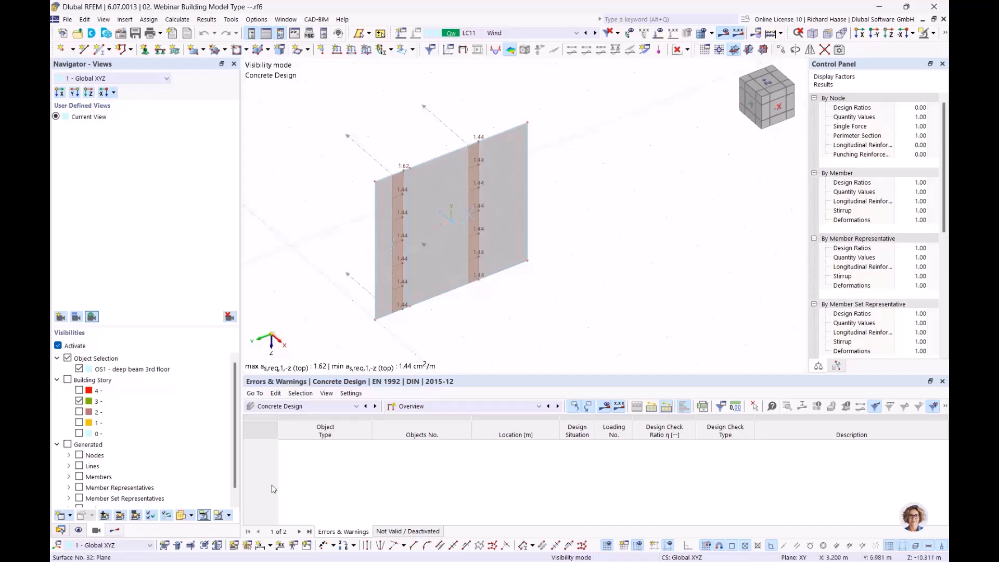
Step: Turn on Reinforcement results in the Results tree and hide the shear wall reinforcement
{"action": "left_click", "coordinate": [114, 529]}
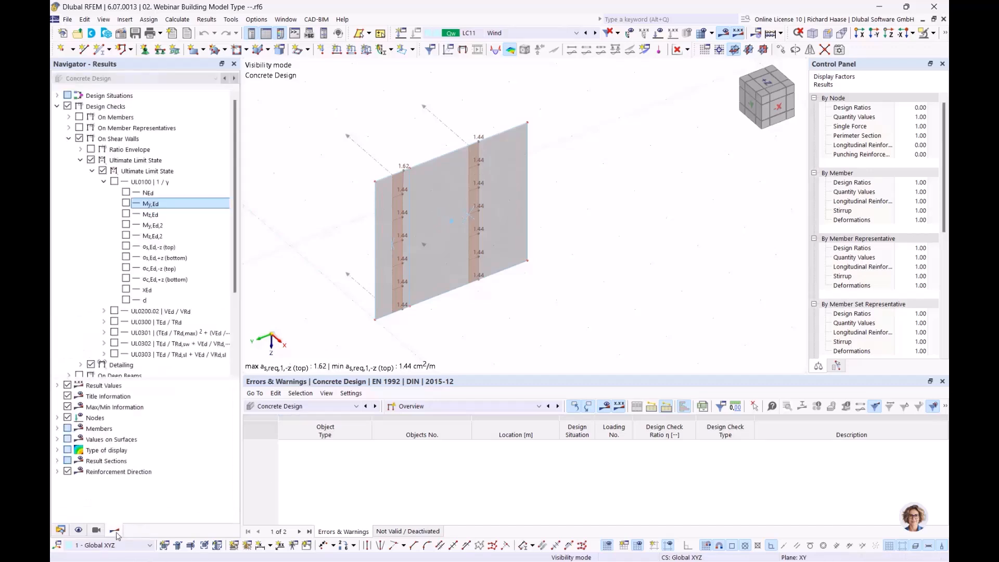
{"action": "left_click", "coordinate": [68, 139]}
{"action": "left_click", "coordinate": [68, 171]}
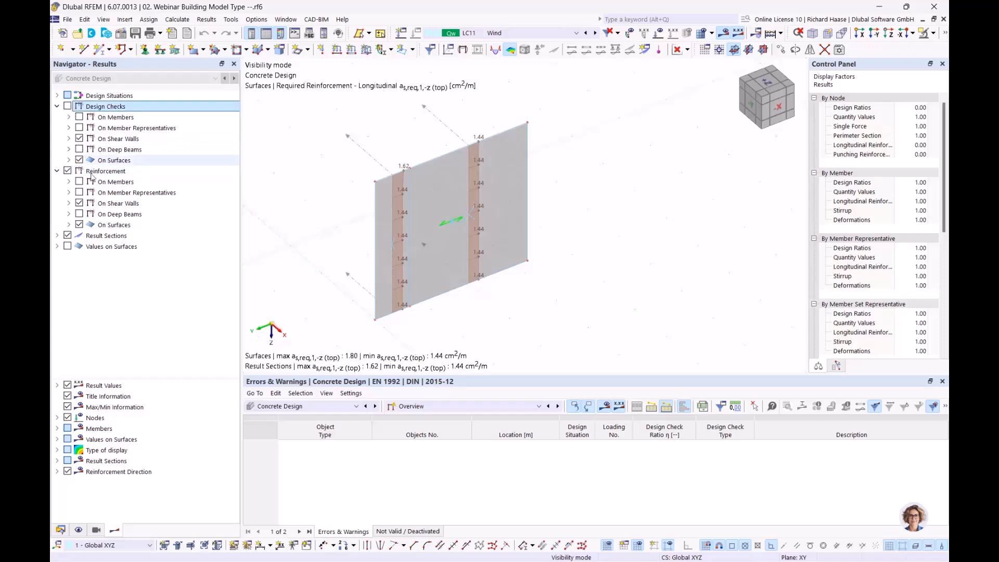
{"action": "left_click", "coordinate": [79, 203]}
{"action": "left_click", "coordinate": [69, 214]}
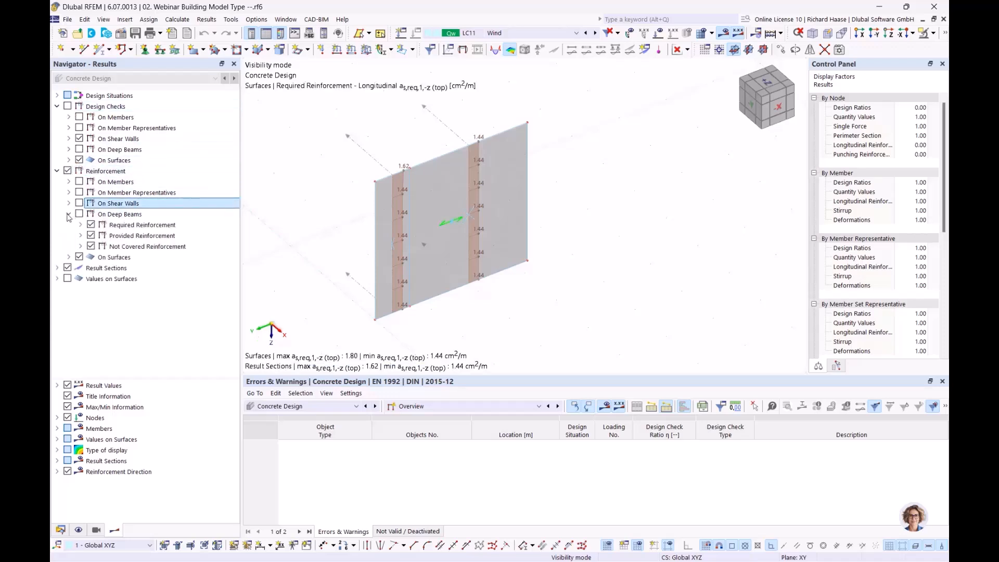
{"action": "left_click", "coordinate": [92, 235]}
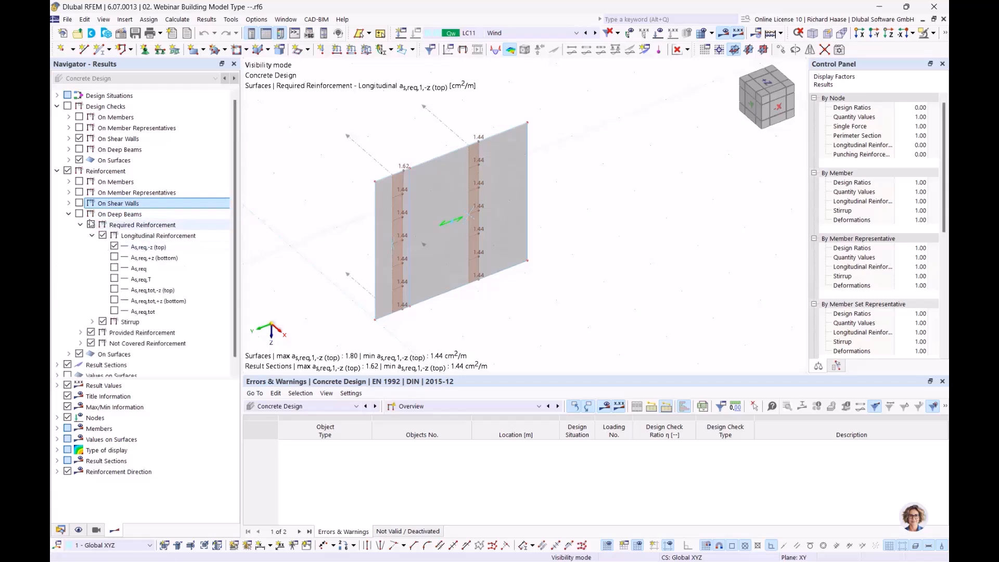
{"action": "left_click", "coordinate": [70, 214]}
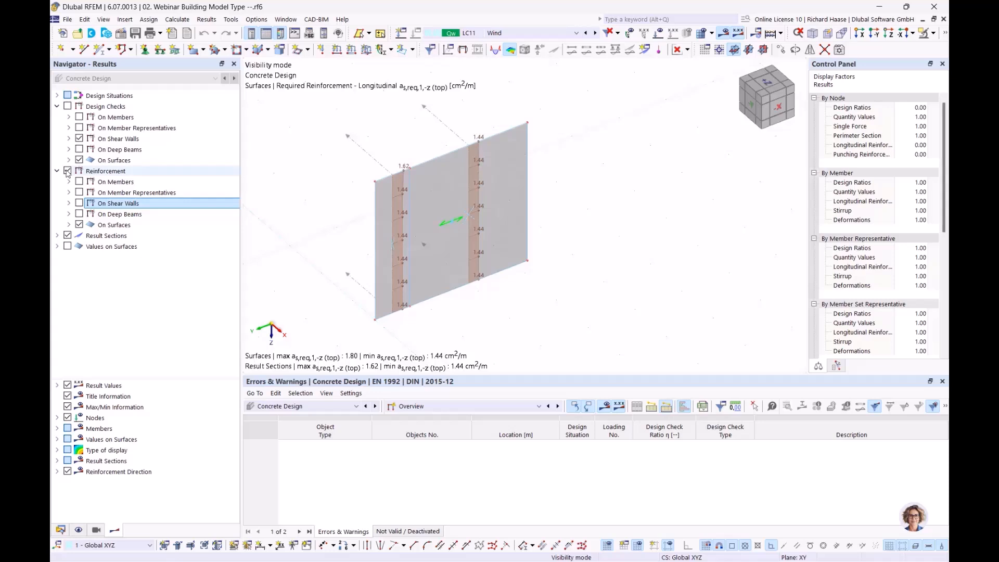
Step: Show required longitudinal surface reinforcement as,req,1,+z, as,req,2,-z, then as,req,2,+z (1.80 cm²/m)
{"action": "left_click", "coordinate": [68, 225]}
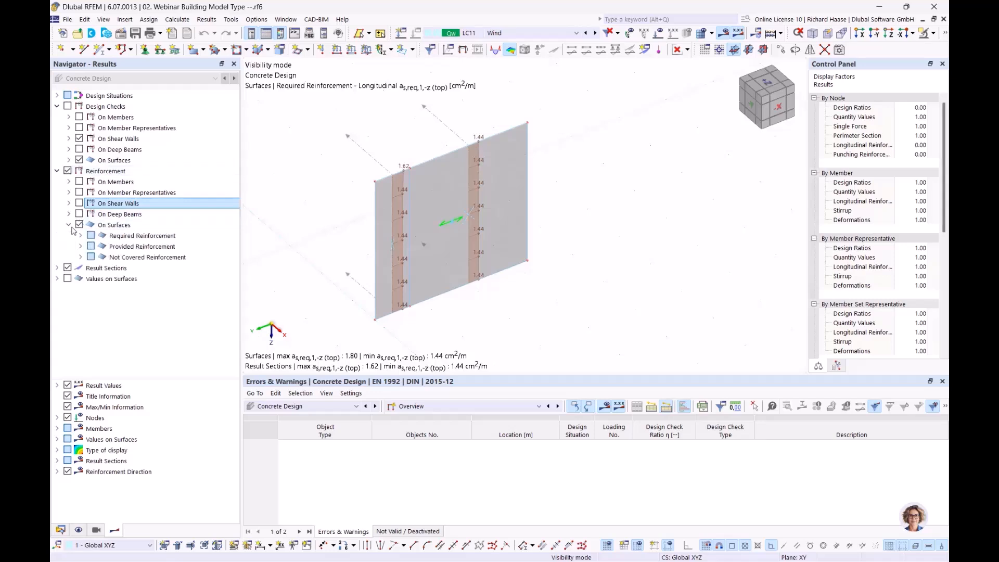
{"action": "left_click", "coordinate": [81, 236]}
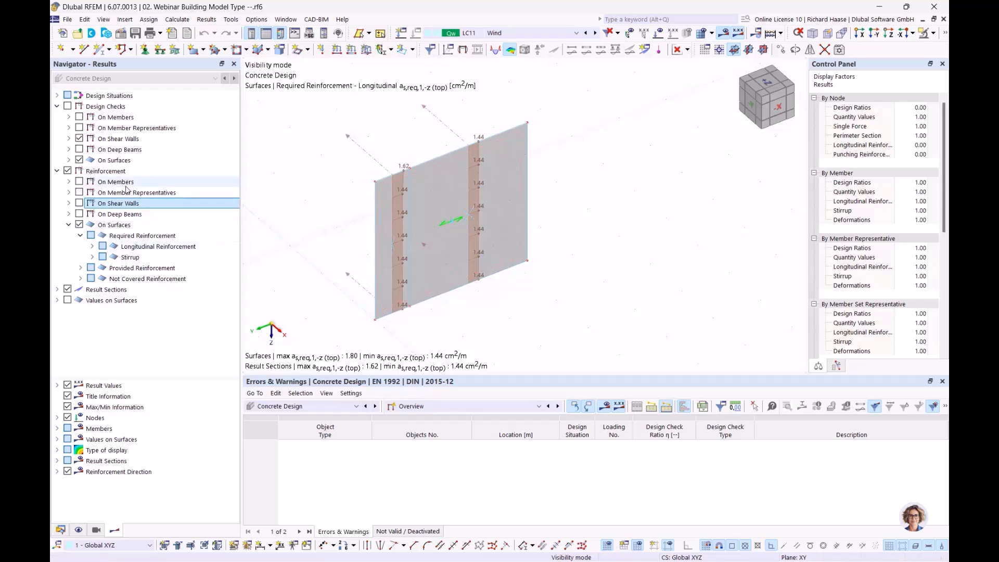
{"action": "left_click", "coordinate": [132, 215]}
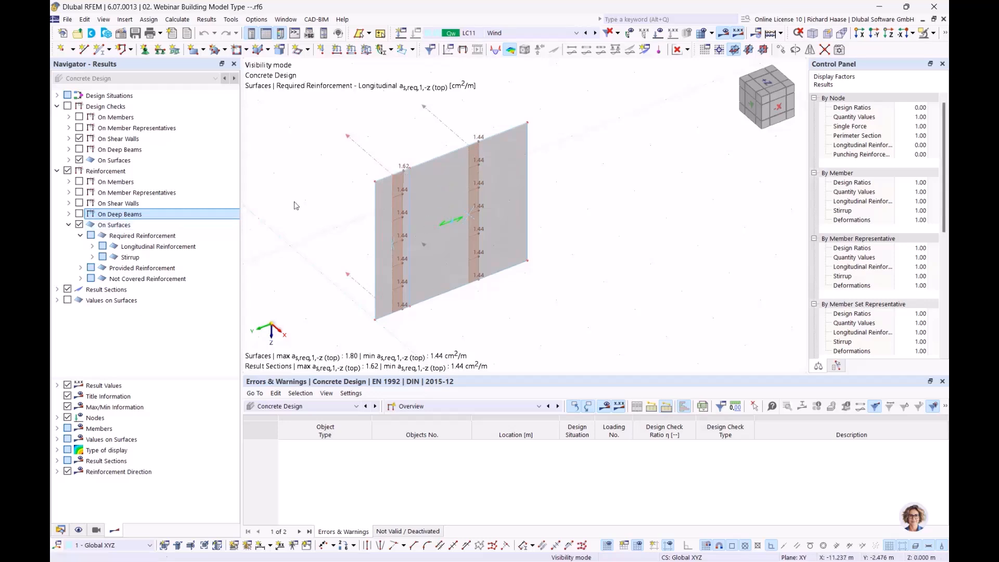
{"action": "left_click", "coordinate": [92, 247]}
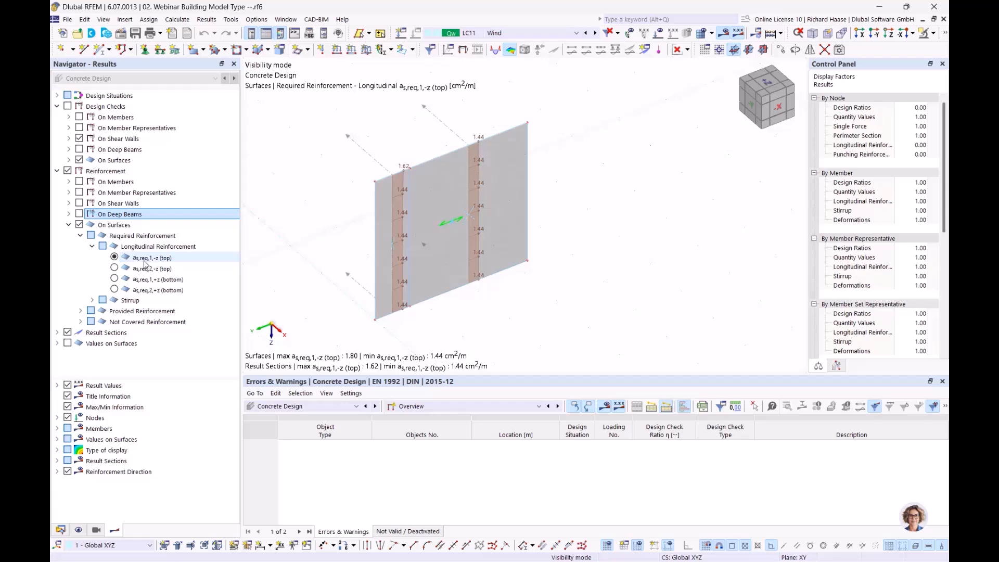
{"action": "left_click", "coordinate": [114, 279]}
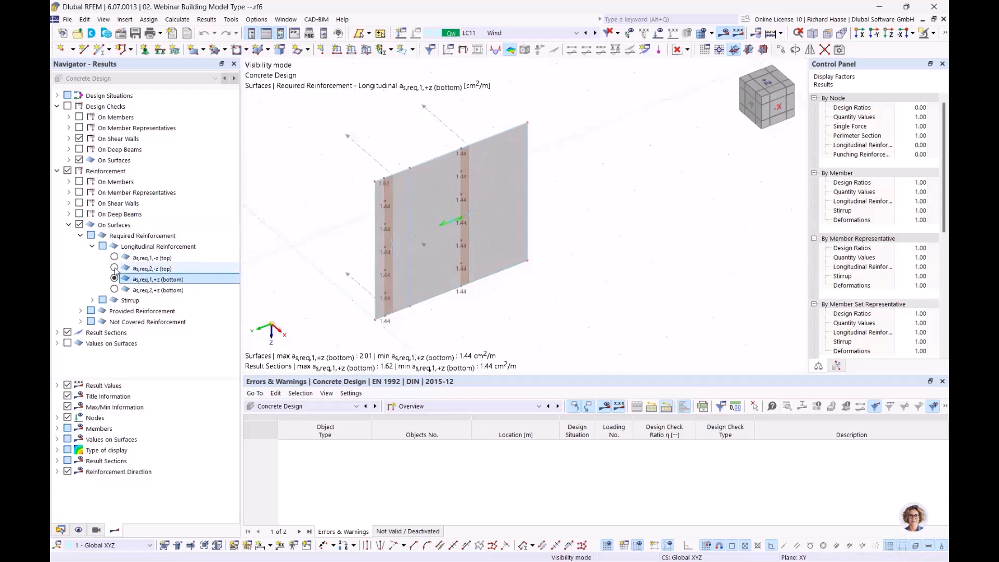
{"action": "left_click", "coordinate": [115, 268]}
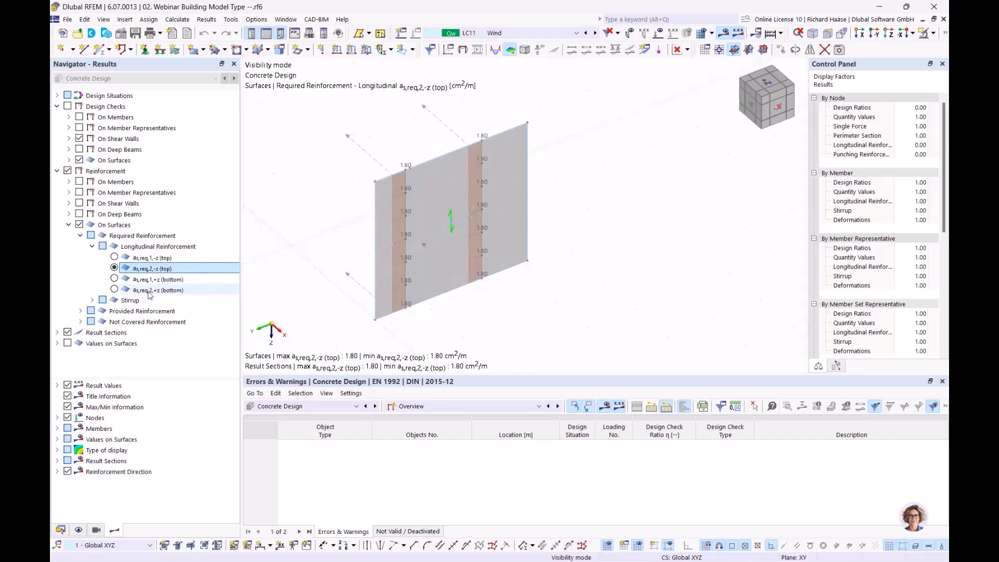
{"action": "left_click", "coordinate": [115, 290]}
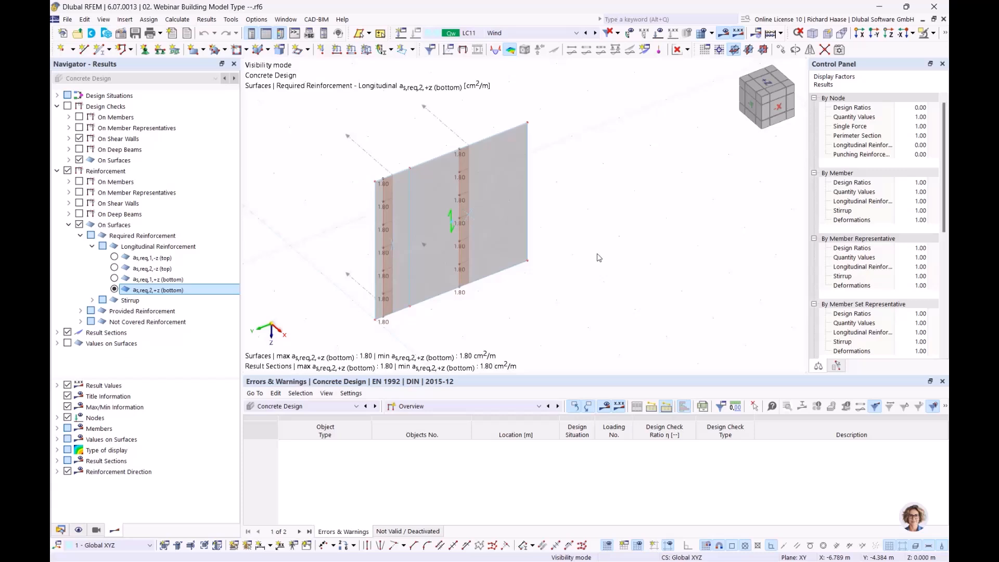
Step: Clear all result diagrams, including section No. 11 and the ratio envelope
{"action": "right_click", "coordinate": [457, 136]}
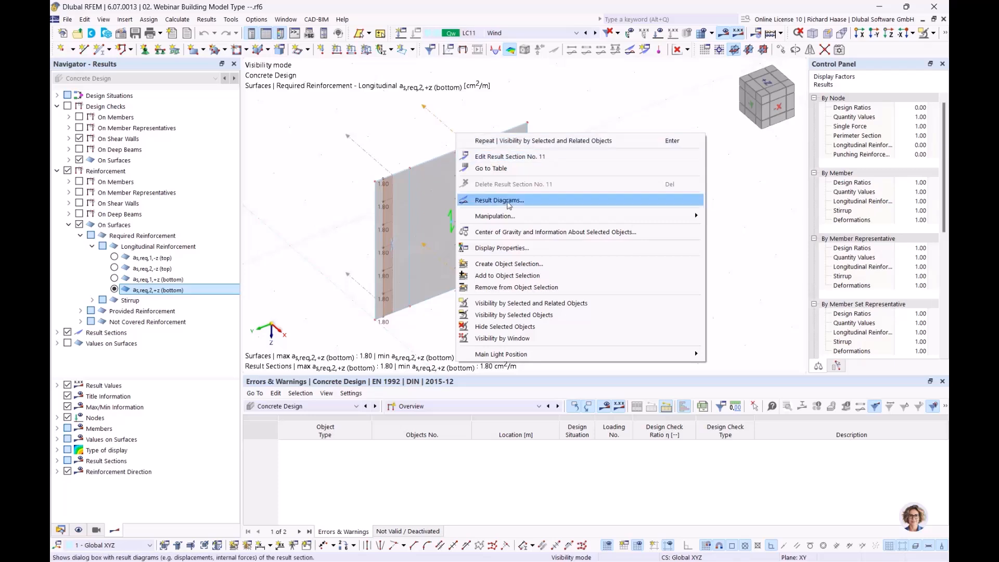
{"action": "left_click", "coordinate": [509, 203]}
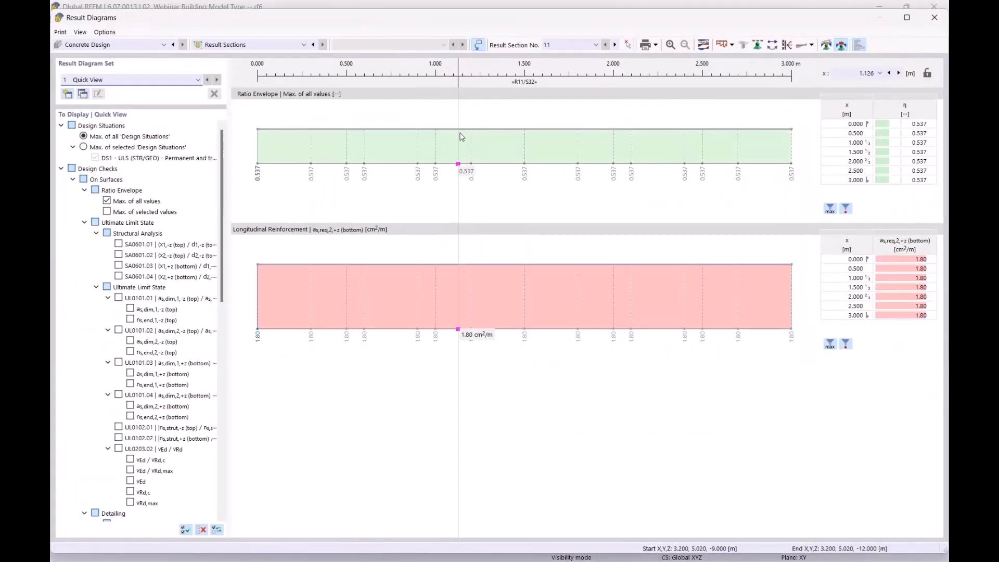
{"action": "right_click", "coordinate": [384, 141]}
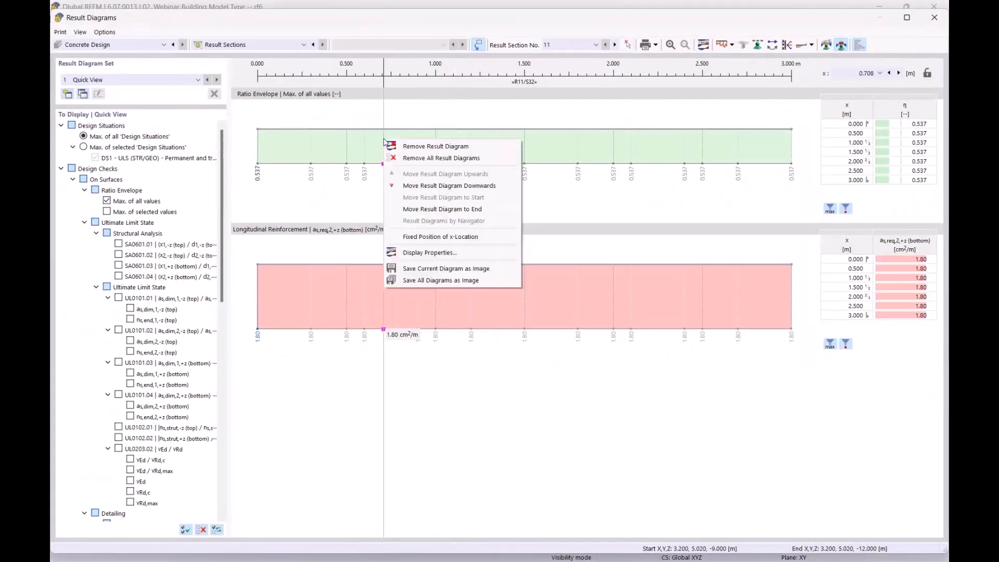
{"action": "left_click", "coordinate": [441, 158]}
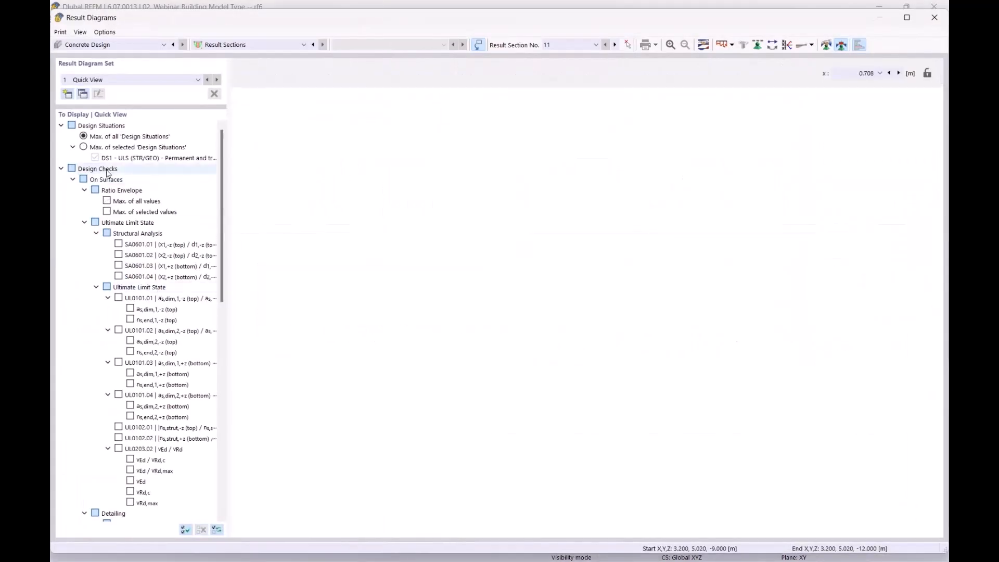
Step: Show as,req,1,-z and as,req,1,+z diagrams (1.44 cm²/m) and open the Smooth Ranges settings
{"action": "left_click", "coordinate": [62, 169]}
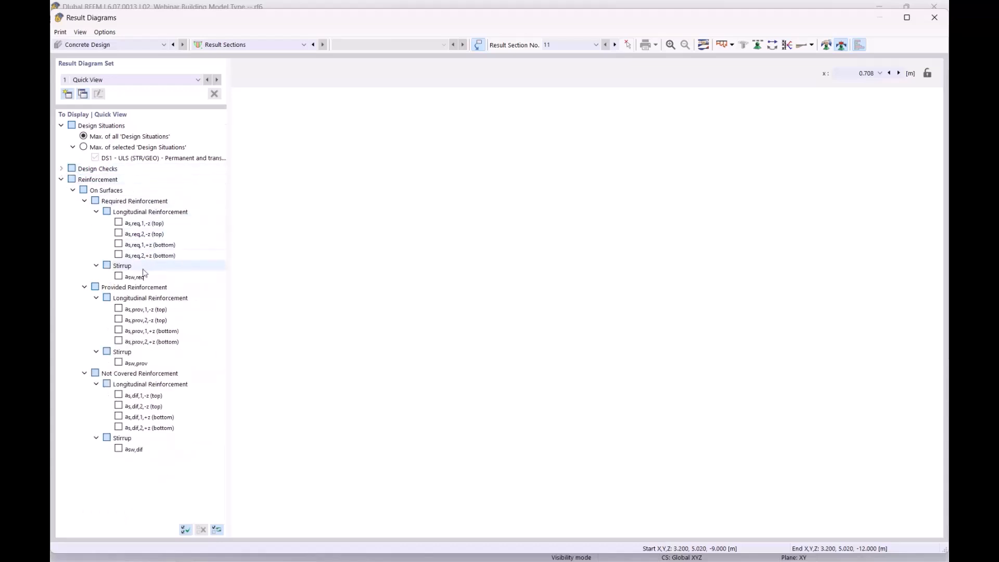
{"action": "left_click", "coordinate": [118, 223]}
{"action": "left_click", "coordinate": [119, 244]}
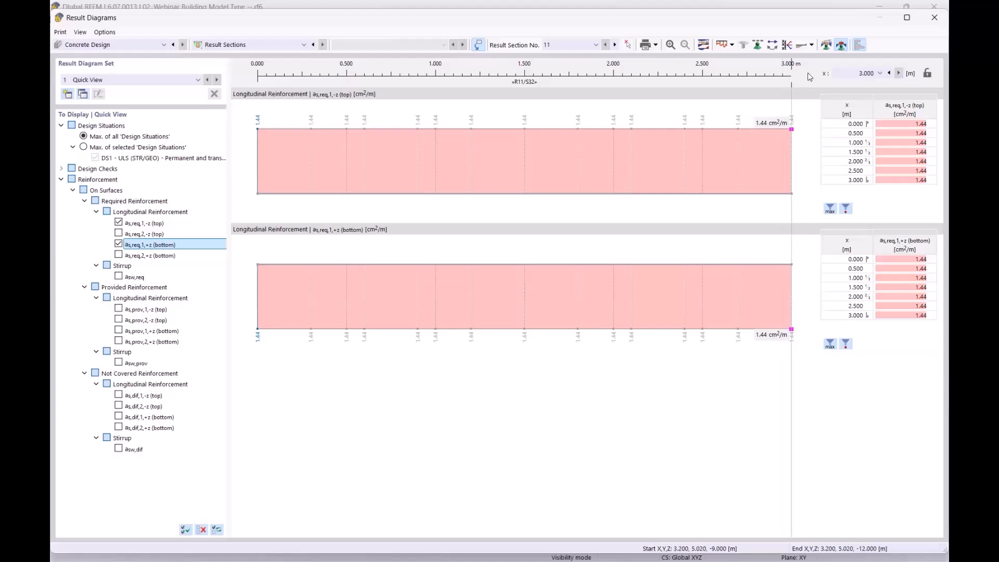
{"action": "left_click", "coordinate": [826, 45]}
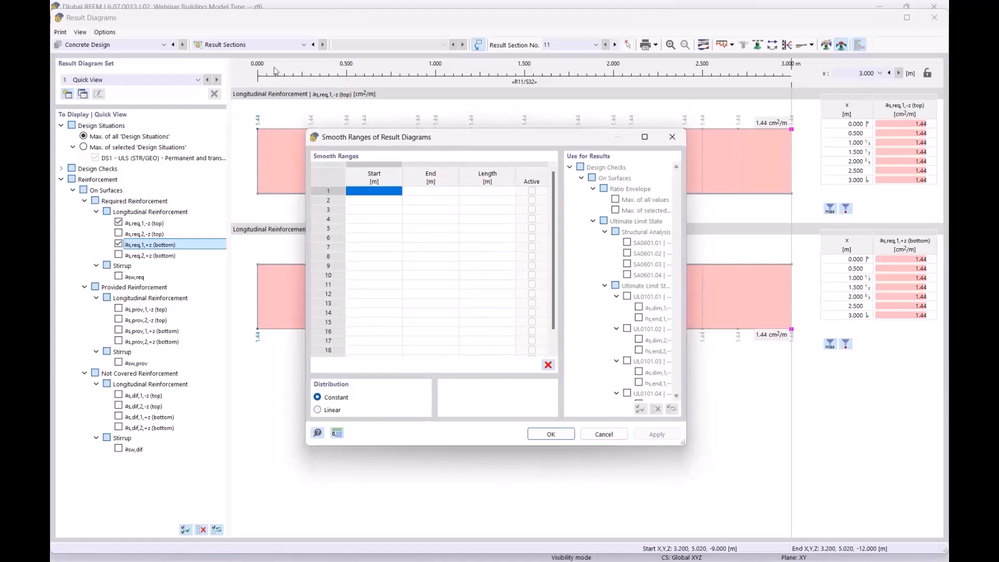
Step: Enter one active smooth range from 0.000 to 3.000 m and apply it to both diagrams
{"action": "left_click", "coordinate": [371, 192]}
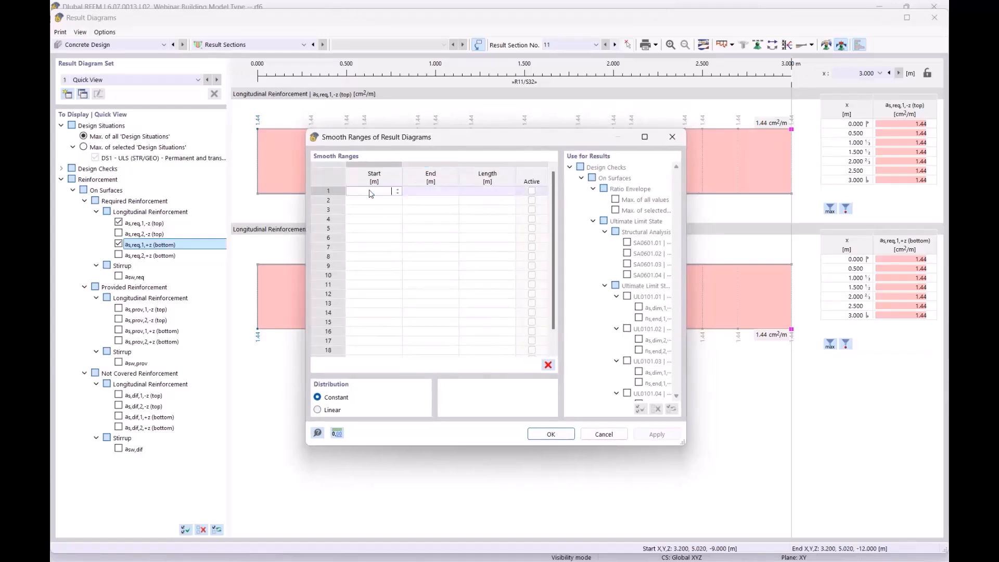
{"action": "key", "text": "Tab"}
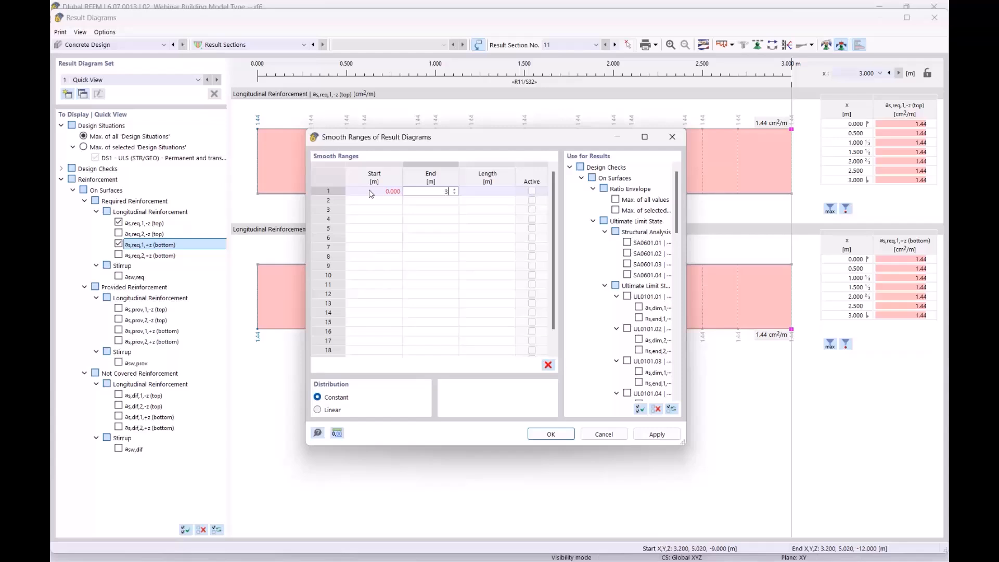
{"action": "left_click", "coordinate": [551, 434]}
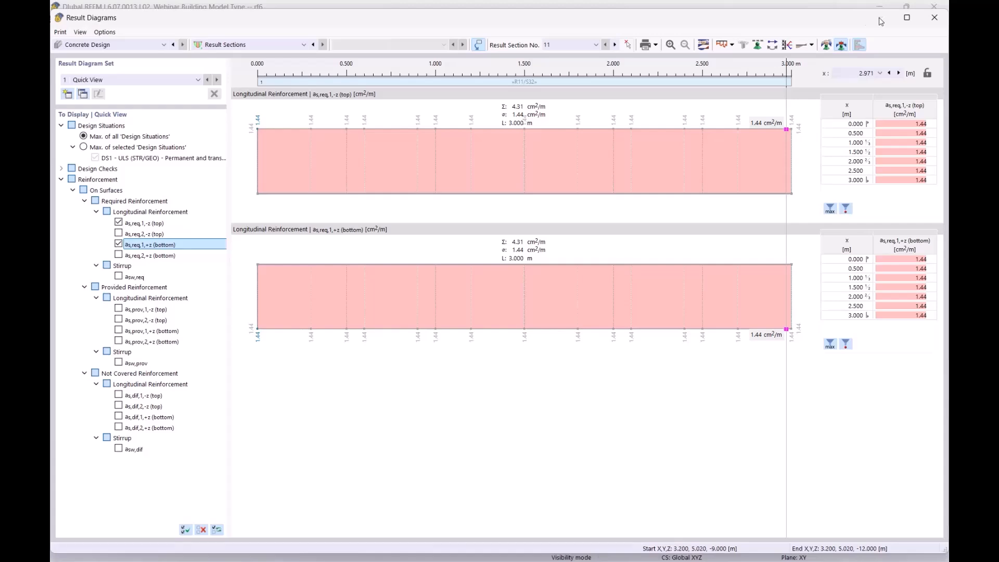
Step: Replace the as,req,1 diagrams with the as,req,2,-z (top) and as,req,2,+z (bottom) diagrams
{"action": "left_click_drag", "start_coordinate": [818, 20], "coordinate": [774, 350]}
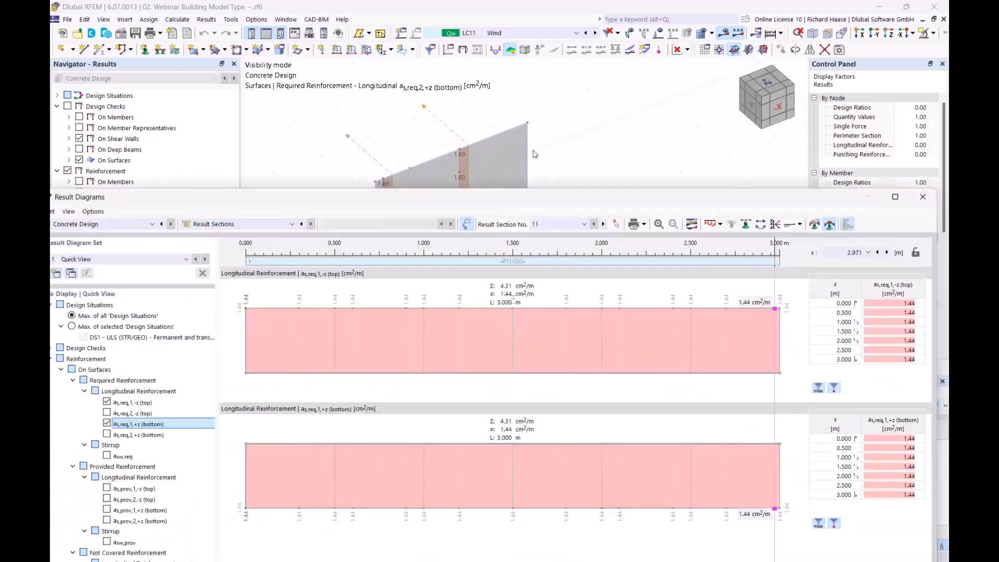
{"action": "left_click_drag", "start_coordinate": [533, 151], "coordinate": [546, 83]}
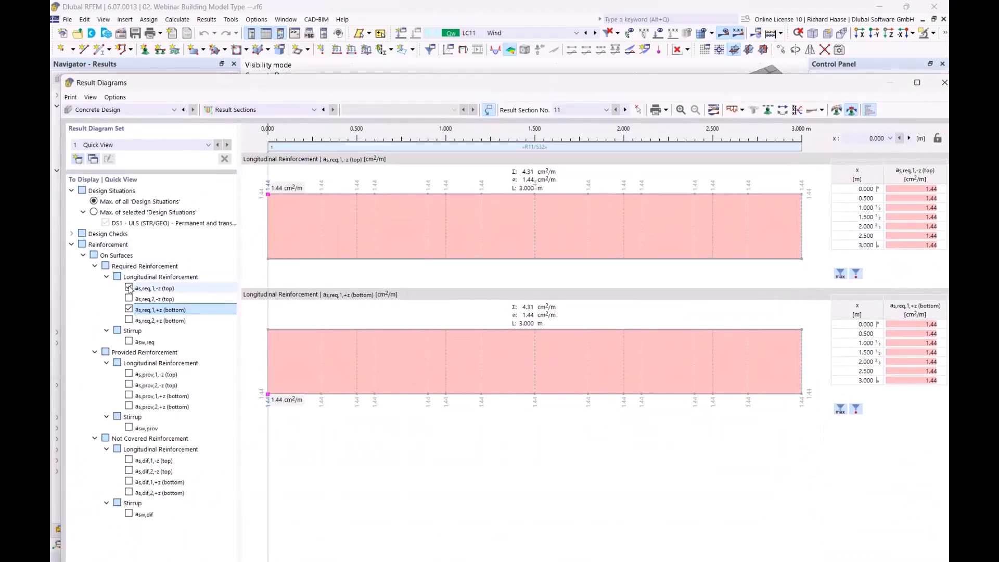
{"action": "left_click", "coordinate": [129, 288]}
{"action": "left_click", "coordinate": [129, 309]}
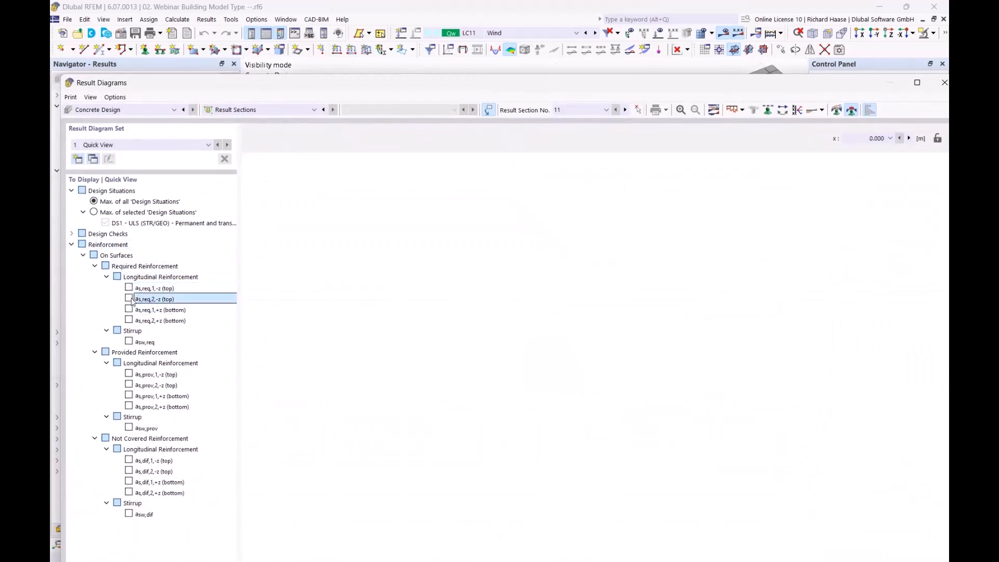
{"action": "left_click", "coordinate": [128, 298]}
{"action": "left_click", "coordinate": [129, 321]}
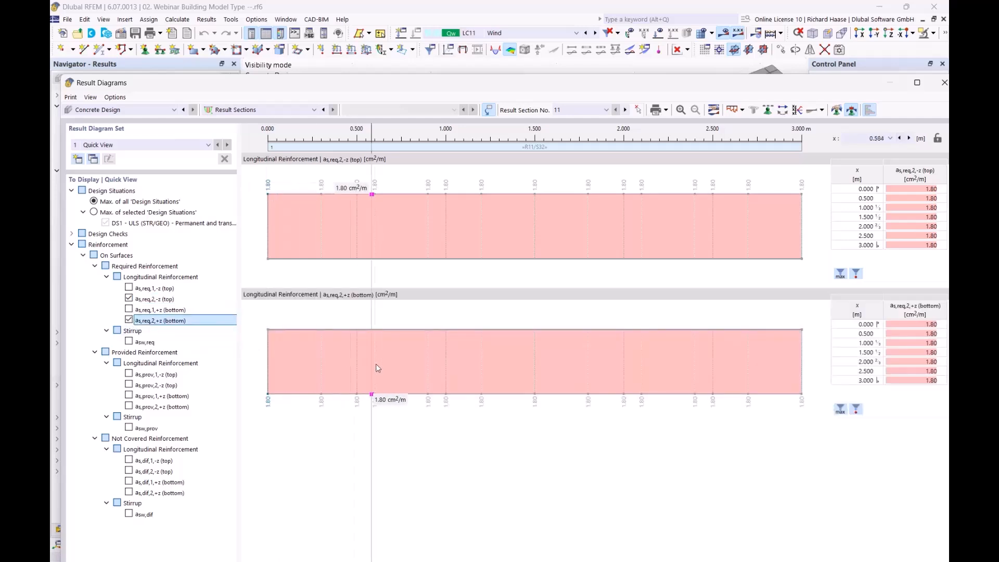
{"action": "left_click", "coordinate": [166, 299]}
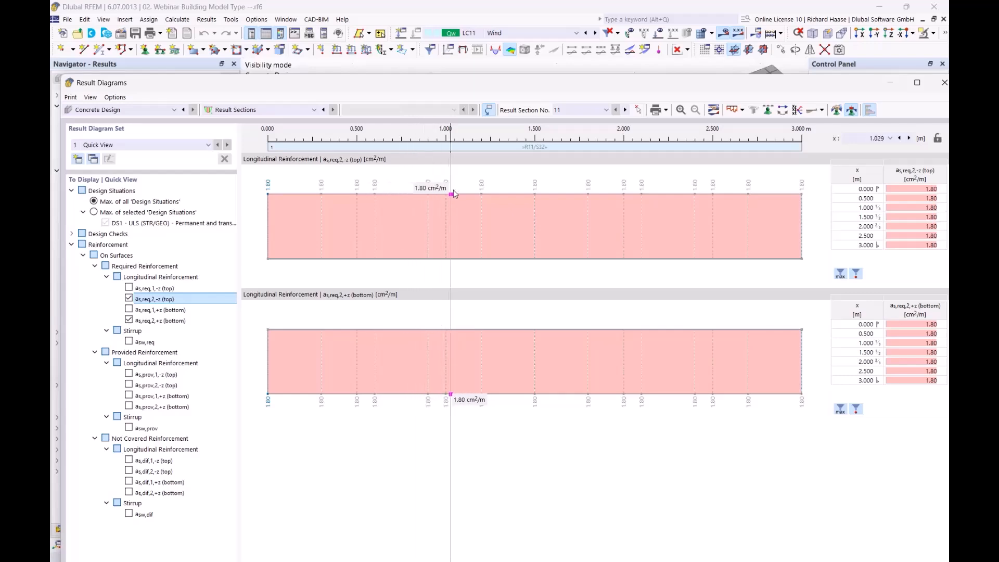
Step: Close the result diagrams and cancel visibility mode to restore the full building
{"action": "left_click_drag", "start_coordinate": [627, 82], "coordinate": [569, 375]}
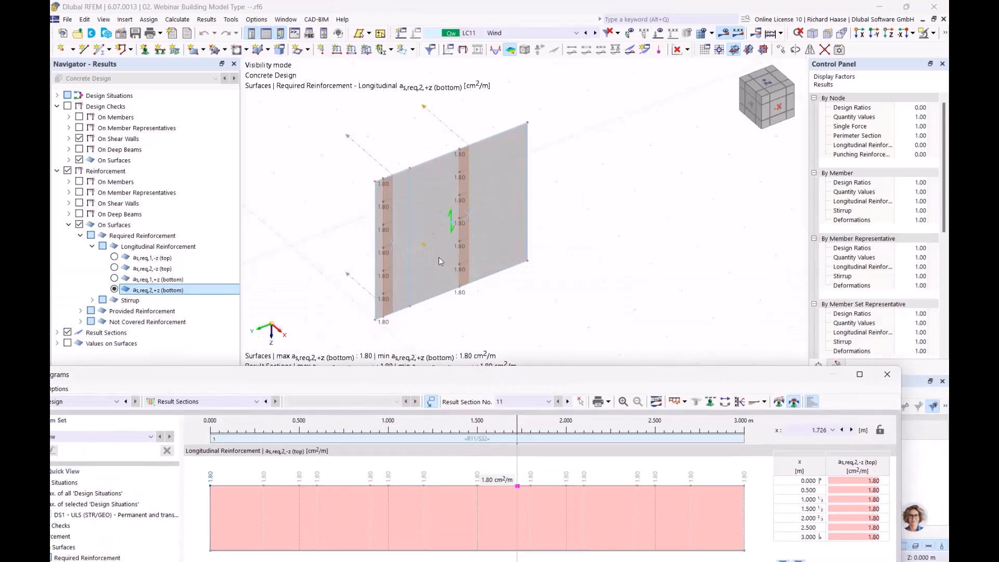
{"action": "left_click_drag", "start_coordinate": [640, 378], "coordinate": [593, 109]}
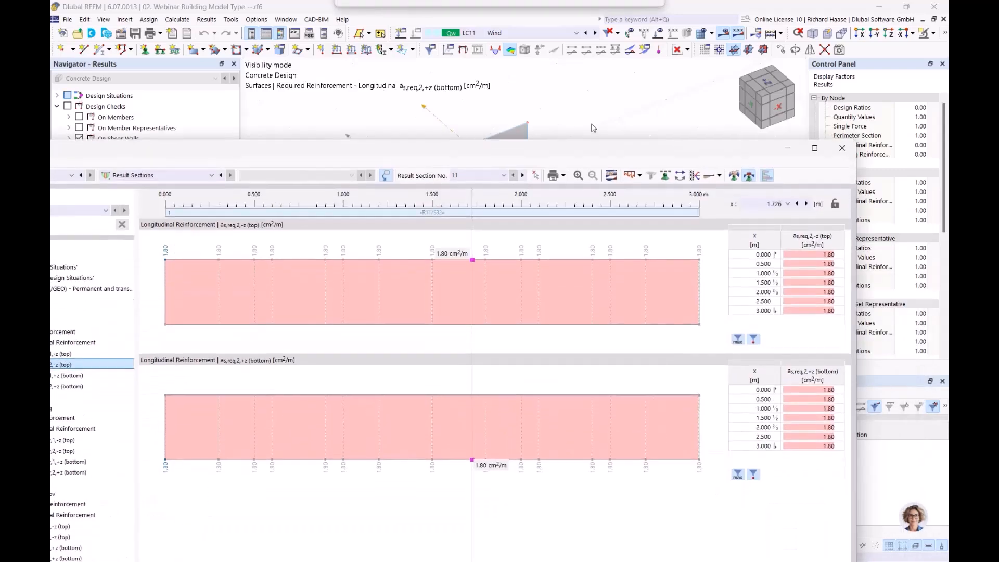
{"action": "left_click", "coordinate": [841, 106]}
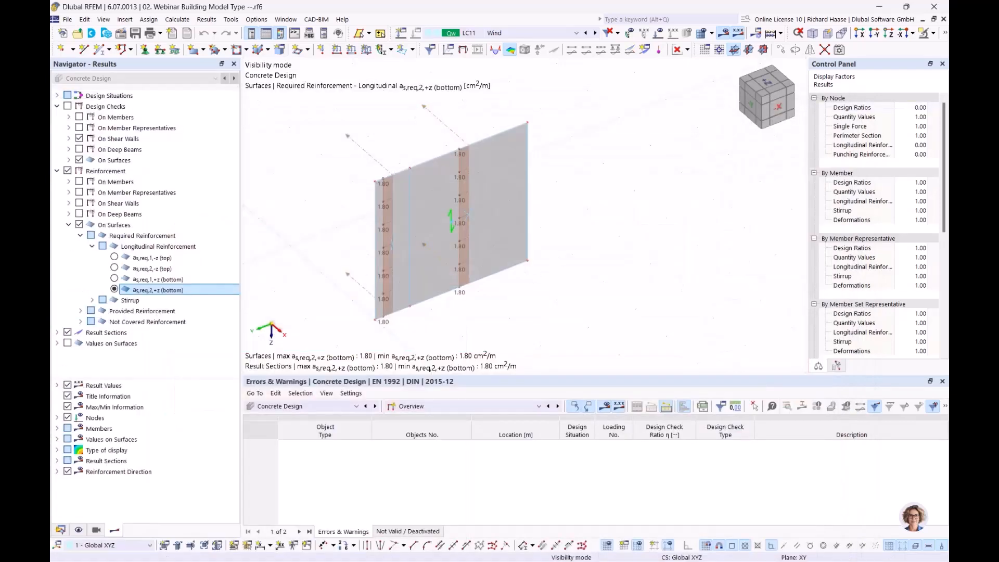
{"action": "middle_click_drag", "start_coordinate": [590, 300], "coordinate": [569, 286]}
{"action": "scroll", "coordinate": [569, 286], "scroll_direction": "down", "scroll_amount": 2}
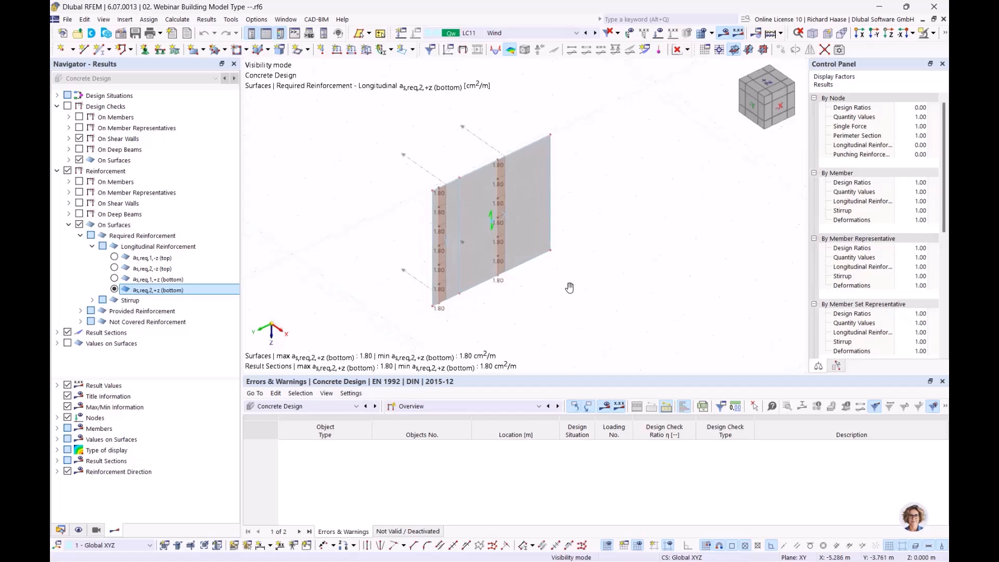
{"action": "left_click", "coordinate": [936, 37]}
{"action": "left_click", "coordinate": [841, 130]}
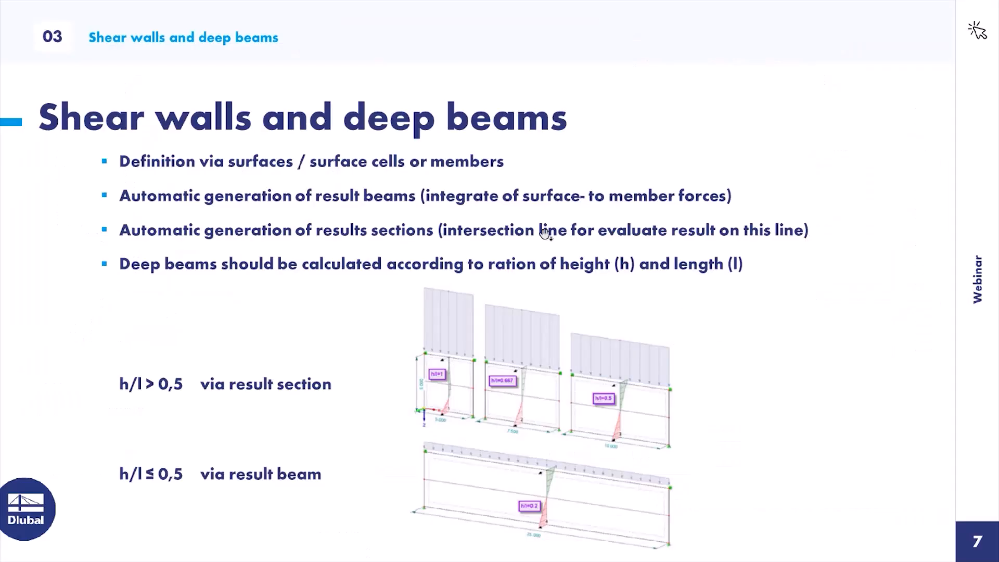
Step: Advance the webinar presentation past the 'Shear walls and deep beams' slide
{"action": "left_click", "coordinate": [538, 220]}
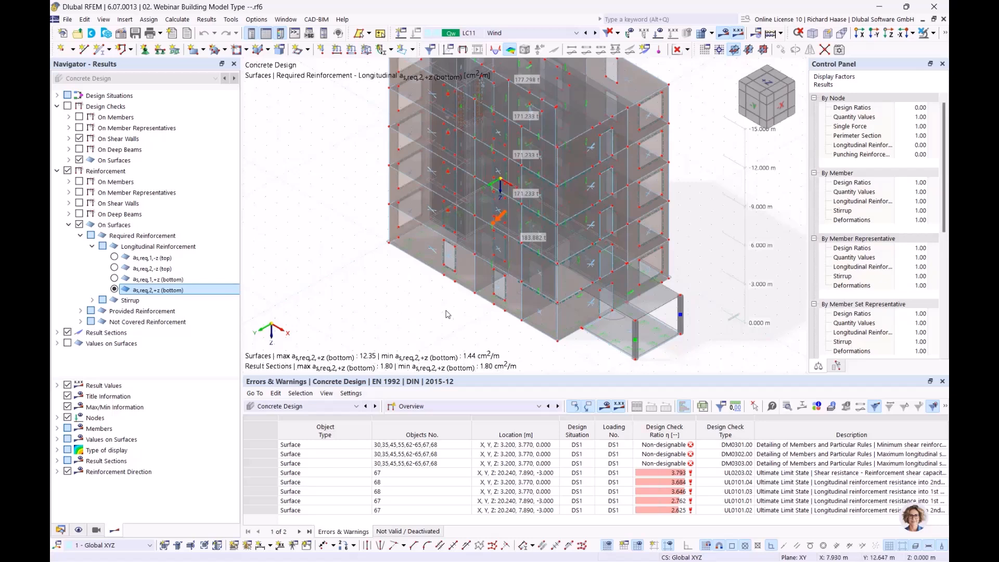
Step: Switch the table to the Static Analysis Summary for DS1, with 3.2 mm maximum displacement
{"action": "left_click", "coordinate": [298, 407]}
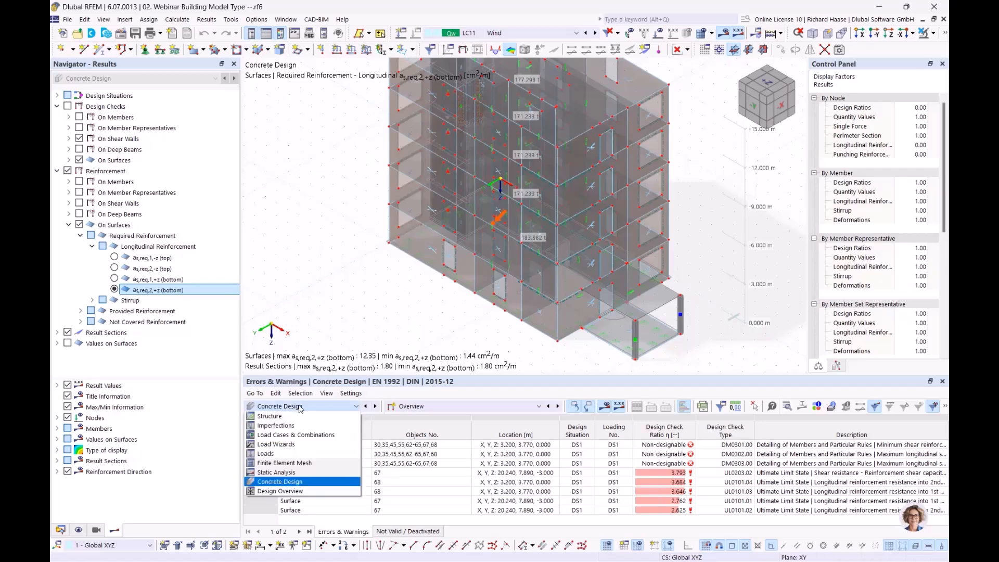
{"action": "left_click", "coordinate": [304, 474]}
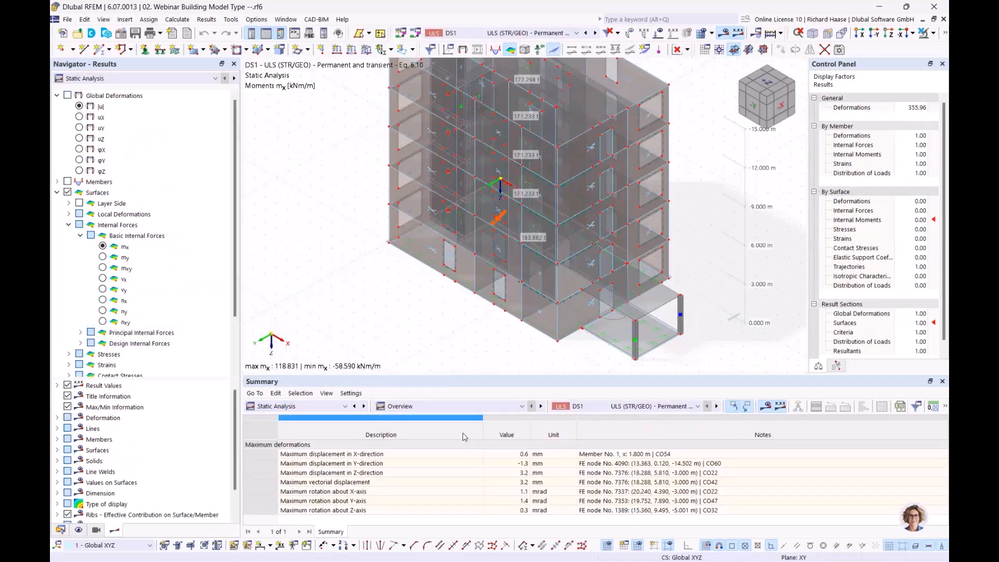
{"action": "left_click", "coordinate": [454, 405]}
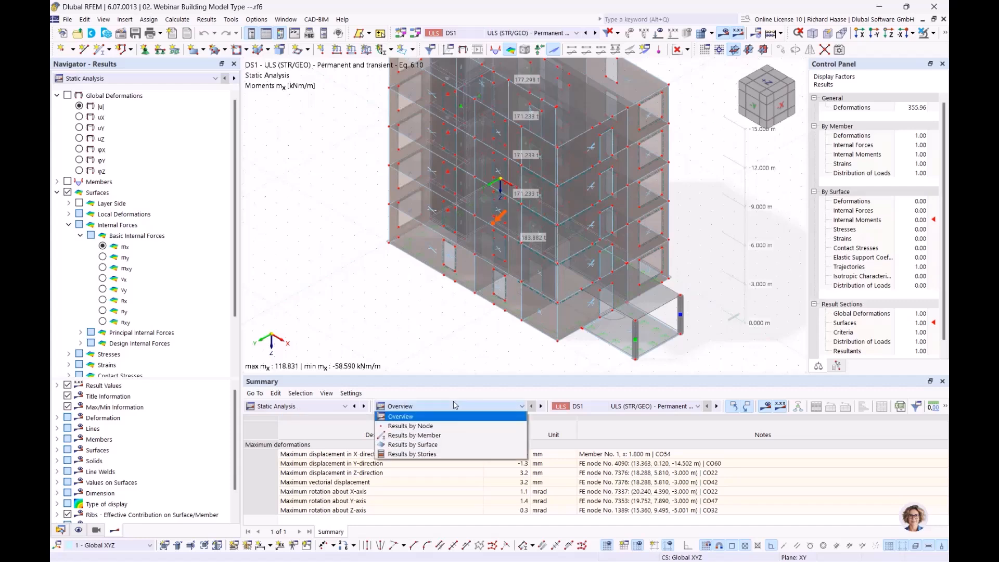
Step: Show Stories Centers of Mass and Rigidity, enlarge the table, and locate the top story's mass
{"action": "left_click", "coordinate": [428, 455]}
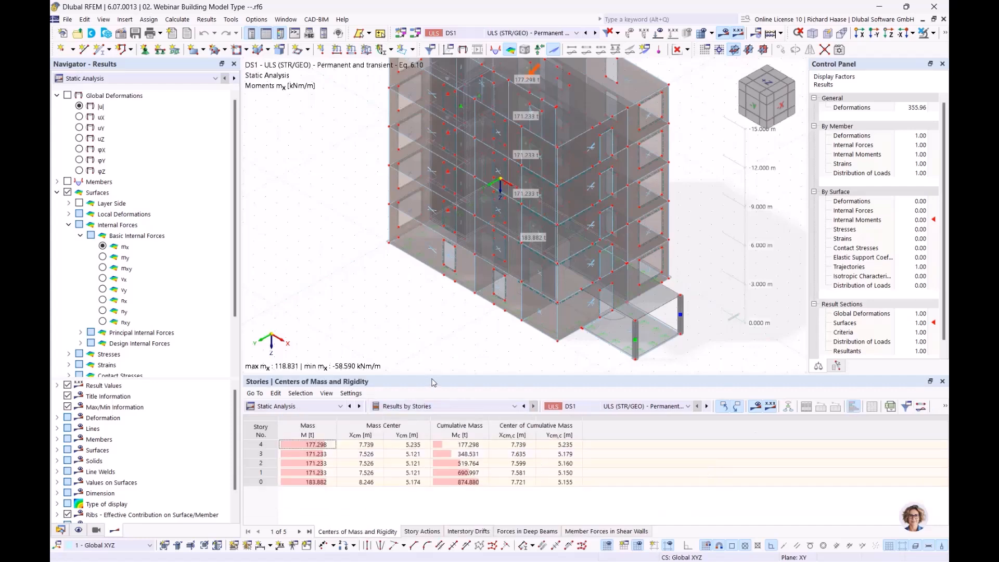
{"action": "left_click_drag", "start_coordinate": [438, 375], "coordinate": [451, 355]}
{"action": "middle_click_drag", "start_coordinate": [487, 320], "coordinate": [394, 349]}
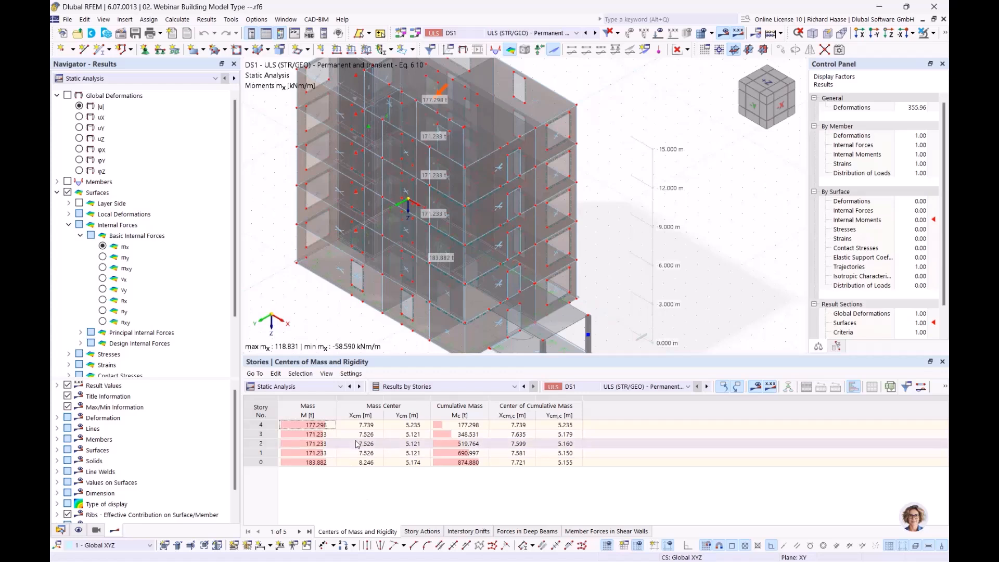
{"action": "left_click", "coordinate": [327, 428]}
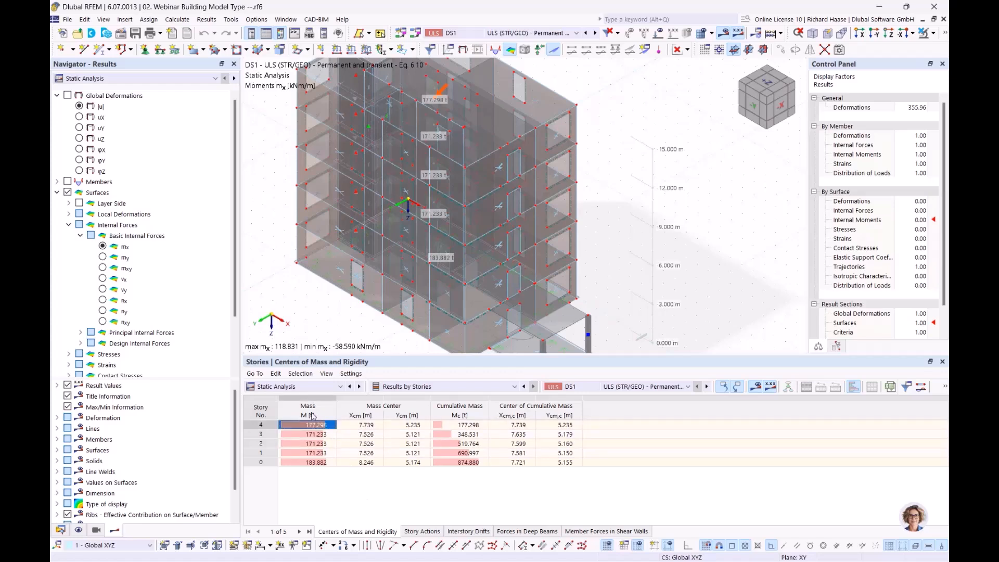
{"action": "middle_click_drag", "start_coordinate": [543, 232], "coordinate": [468, 310], "text": "ctrl"}
Step: Check each lower story's mass down to the 183.882 t ground storey and its base slab
{"action": "left_click", "coordinate": [320, 435]}
{"action": "left_click", "coordinate": [320, 444]}
{"action": "left_click", "coordinate": [320, 453]}
{"action": "key", "text": "Up"}
{"action": "key", "text": "Up"}
{"action": "key", "text": "Up"}
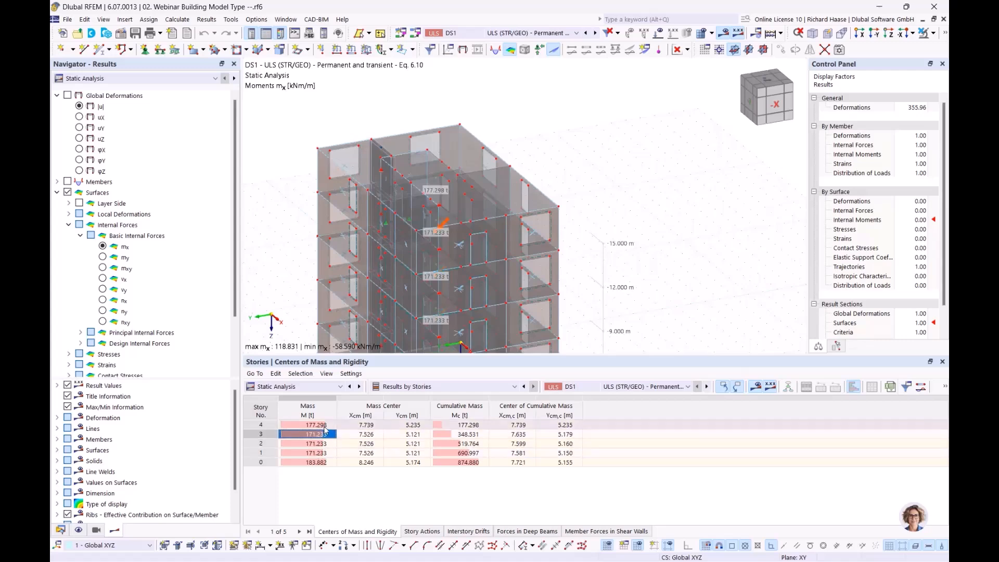
{"action": "left_click", "coordinate": [315, 462]}
{"action": "mouse_move", "coordinate": [464, 330]}
{"action": "middle_mouse_down"}
{"action": "mouse_move", "coordinate": [561, 169]}
{"action": "mouse_move", "coordinate": [592, 173]}
{"action": "middle_mouse_up"}
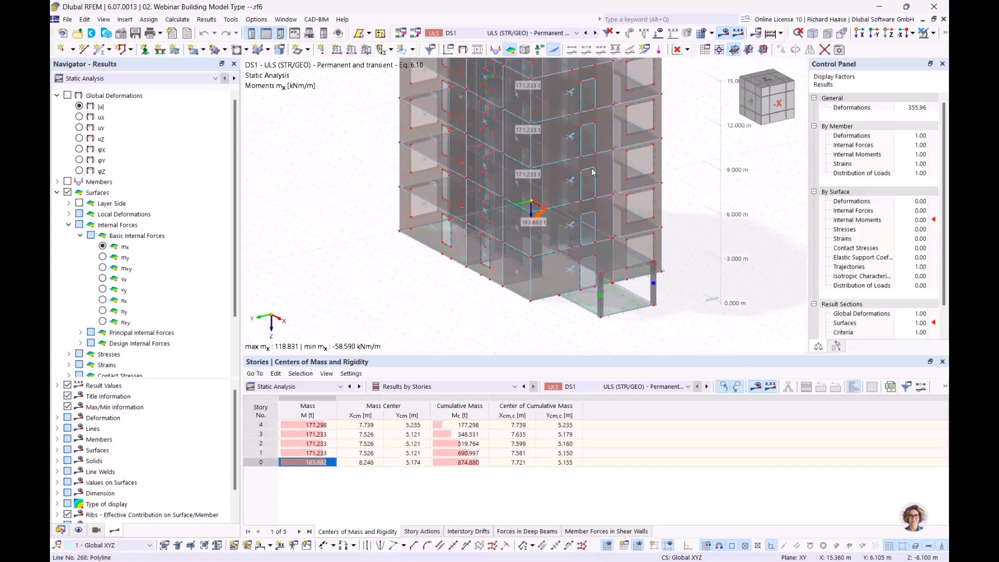
{"action": "left_click", "coordinate": [613, 302]}
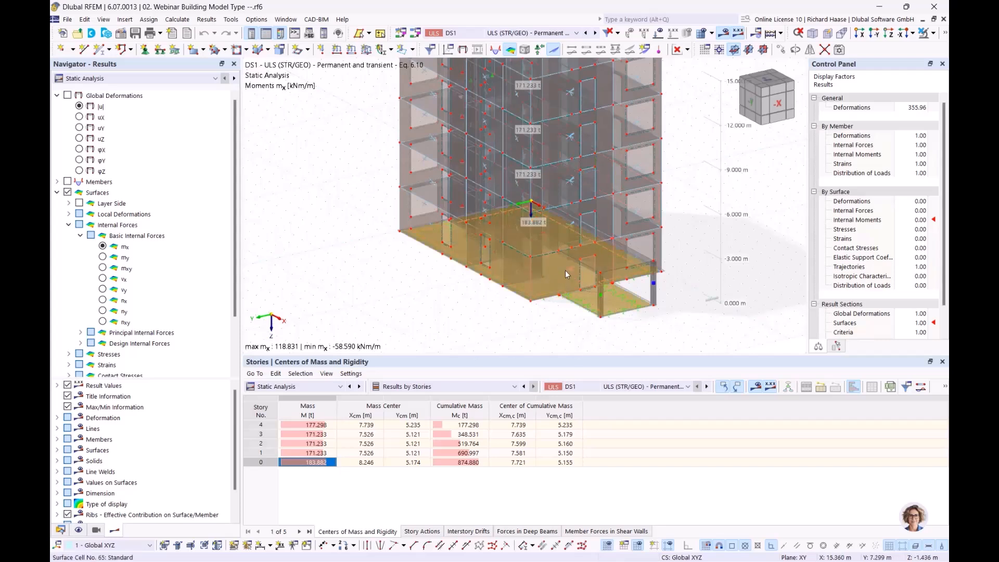
{"action": "mouse_move", "coordinate": [566, 271]}
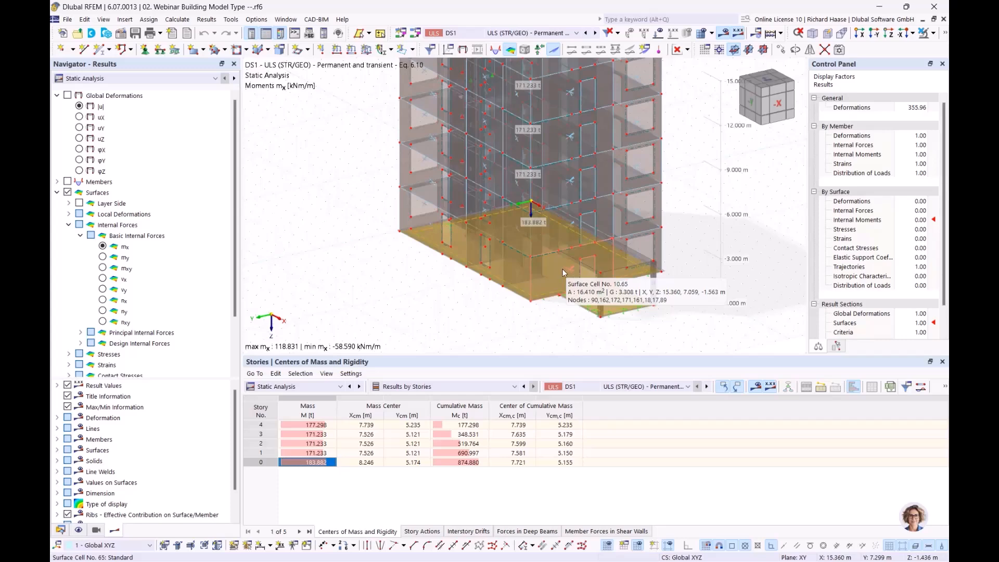
{"action": "middle_click_drag", "start_coordinate": [416, 341], "coordinate": [332, 416]}
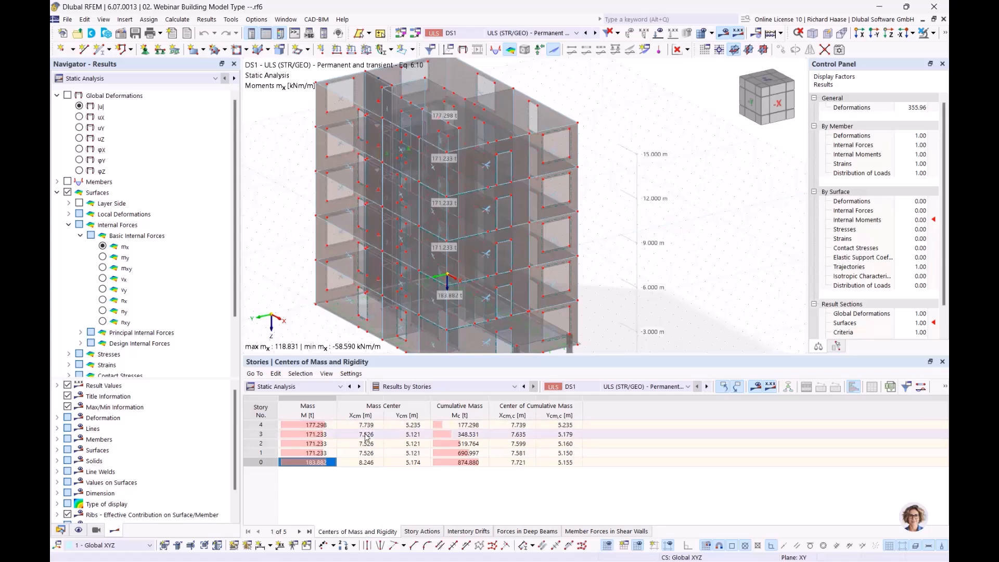
{"action": "left_click", "coordinate": [401, 436]}
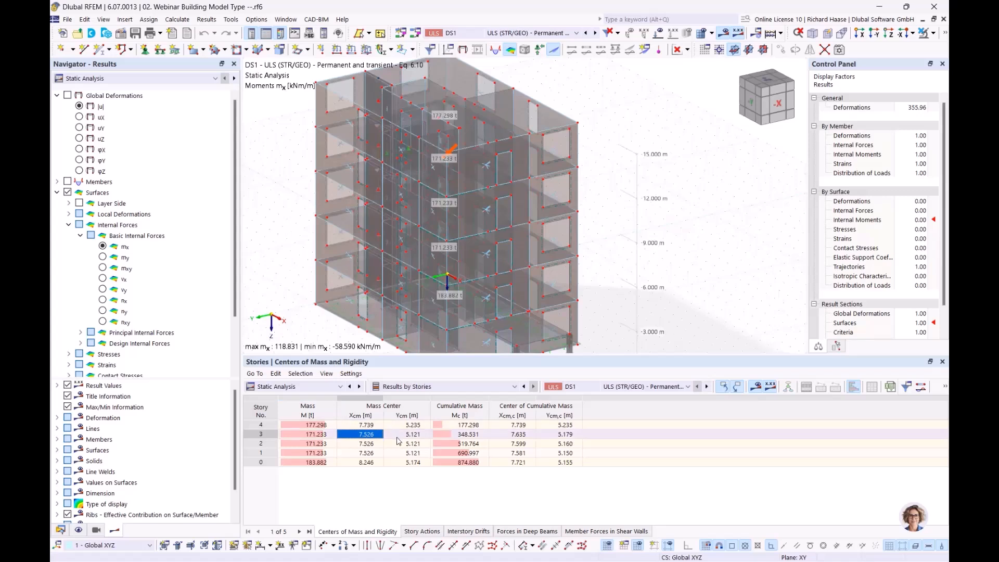
{"action": "left_click", "coordinate": [407, 443]}
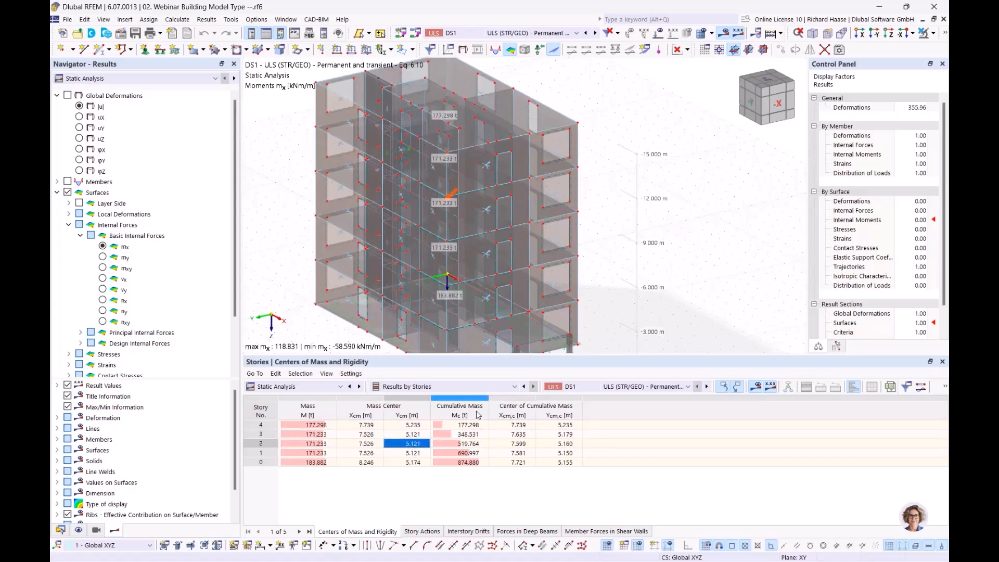
{"action": "left_click", "coordinate": [469, 425]}
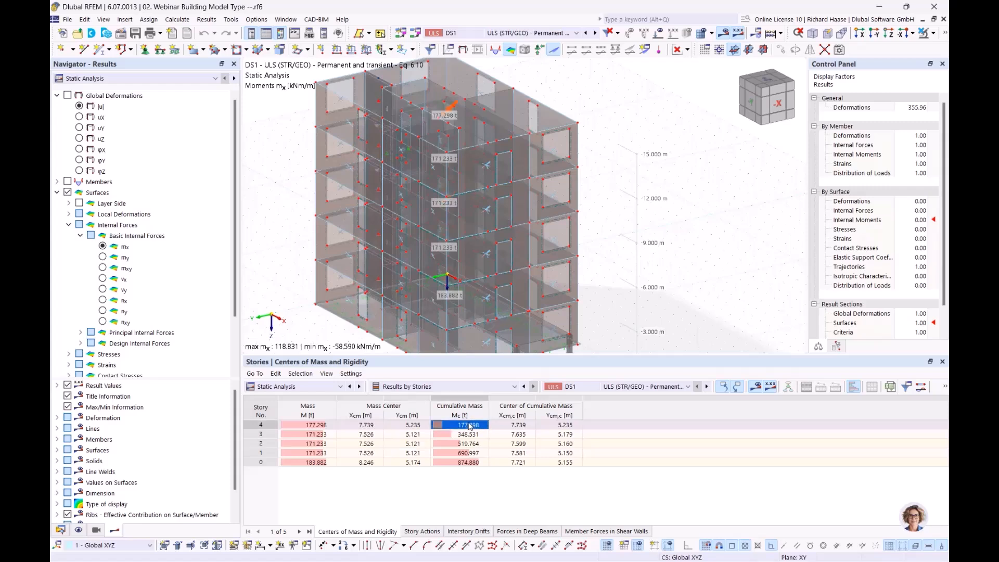
{"action": "left_click", "coordinate": [313, 425]}
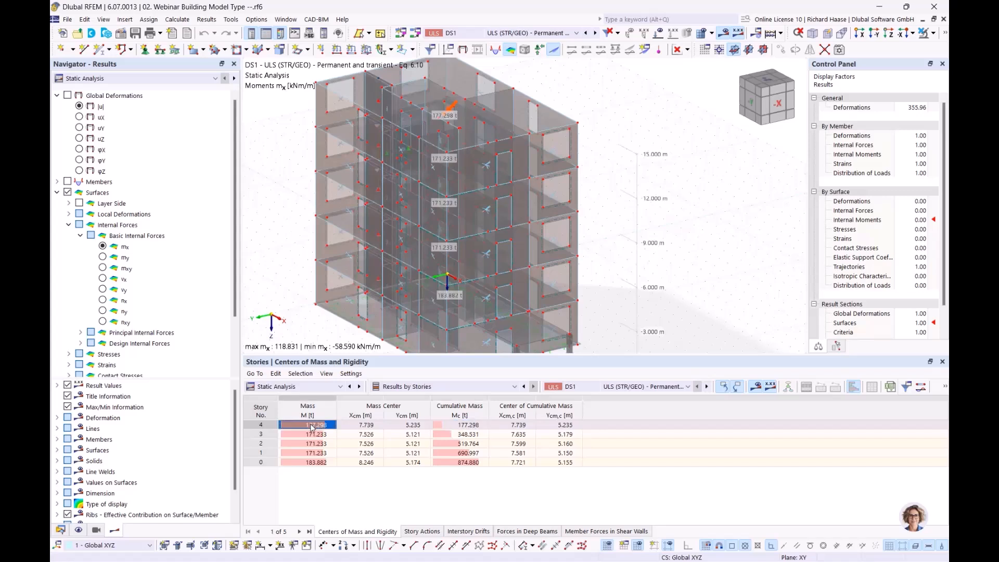
{"action": "left_click", "coordinate": [371, 427]}
{"action": "left_click", "coordinate": [398, 427]}
{"action": "left_click", "coordinate": [475, 426]}
{"action": "left_click", "coordinate": [508, 427]}
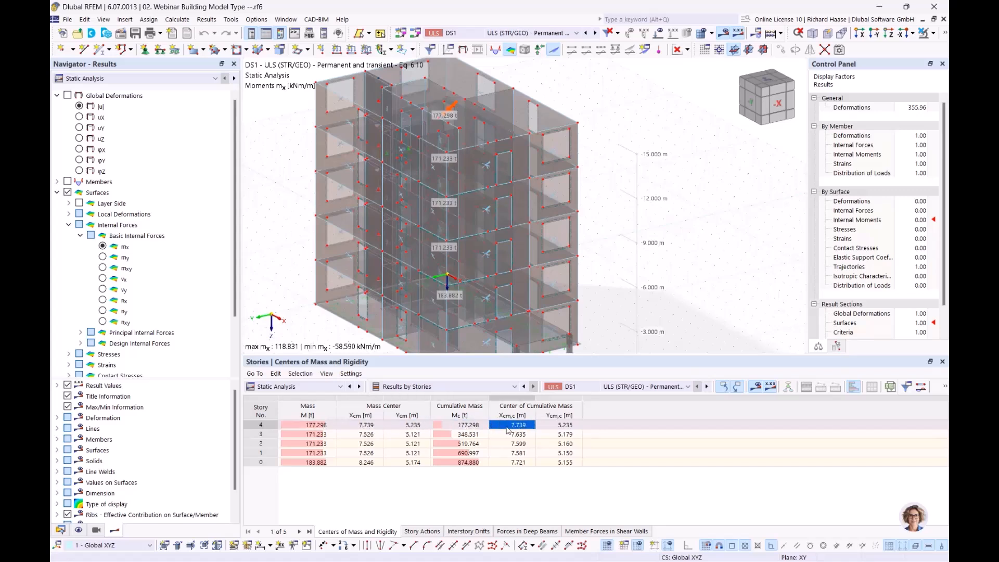
{"action": "left_click", "coordinate": [565, 426]}
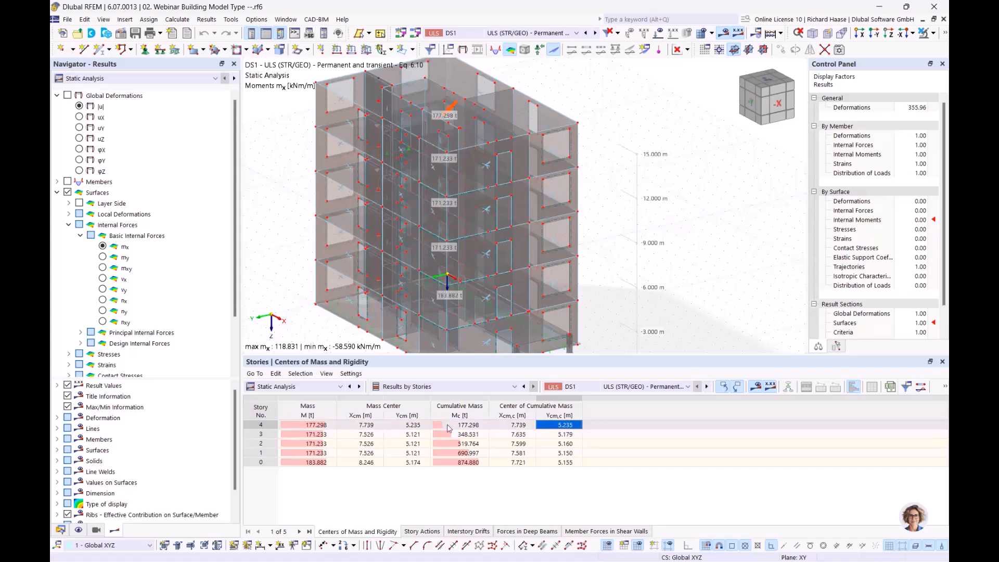
{"action": "left_click", "coordinate": [476, 435]}
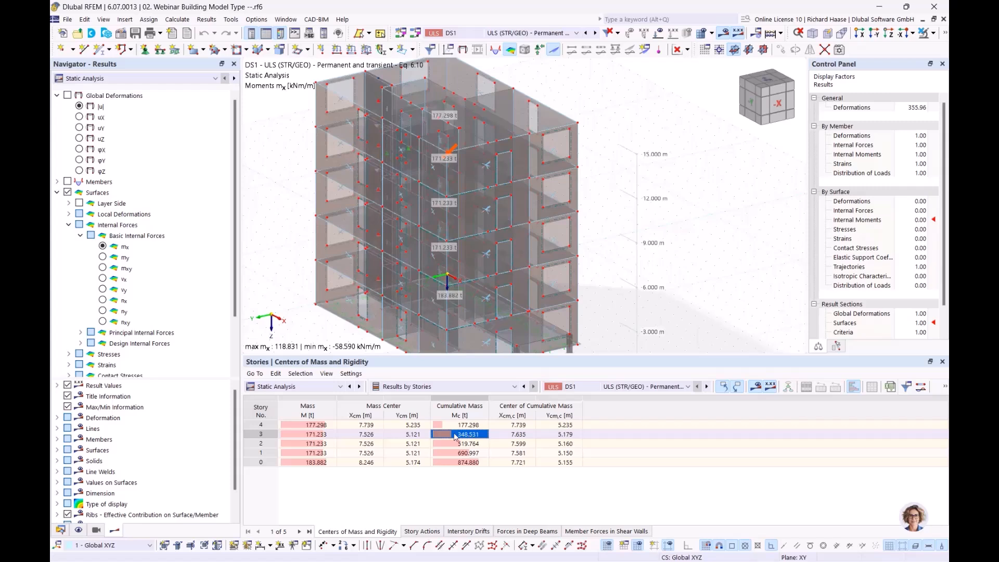
{"action": "left_click", "coordinate": [315, 436]}
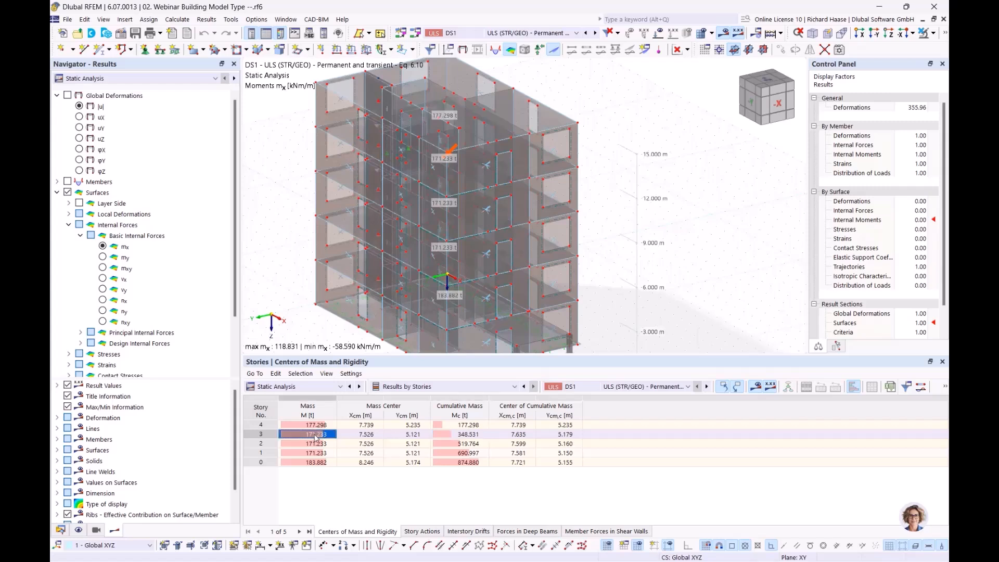
{"action": "left_click", "coordinate": [320, 426]}
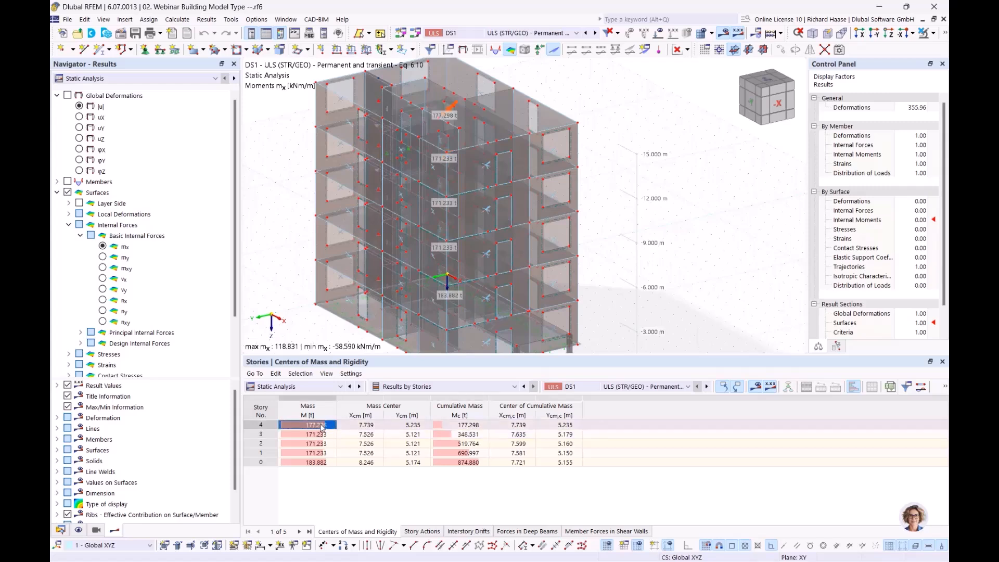
{"action": "left_click", "coordinate": [470, 443]}
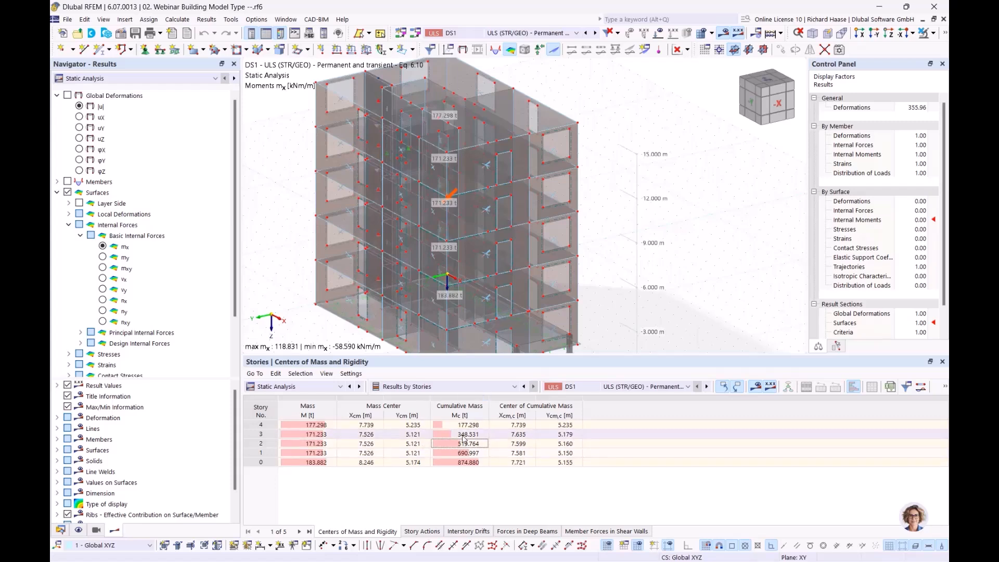
Step: Show the Story Actions results and zoom in on the building model
{"action": "left_click", "coordinate": [430, 532]}
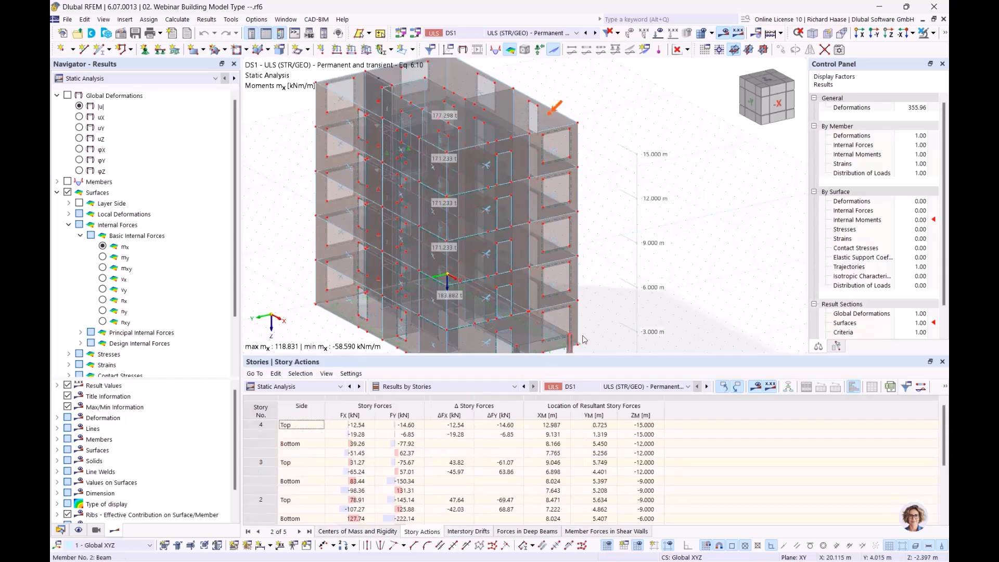
{"action": "middle_click_drag", "start_coordinate": [572, 231], "coordinate": [584, 236]}
{"action": "scroll", "coordinate": [571, 230], "scroll_direction": "up", "scroll_amount": 1}
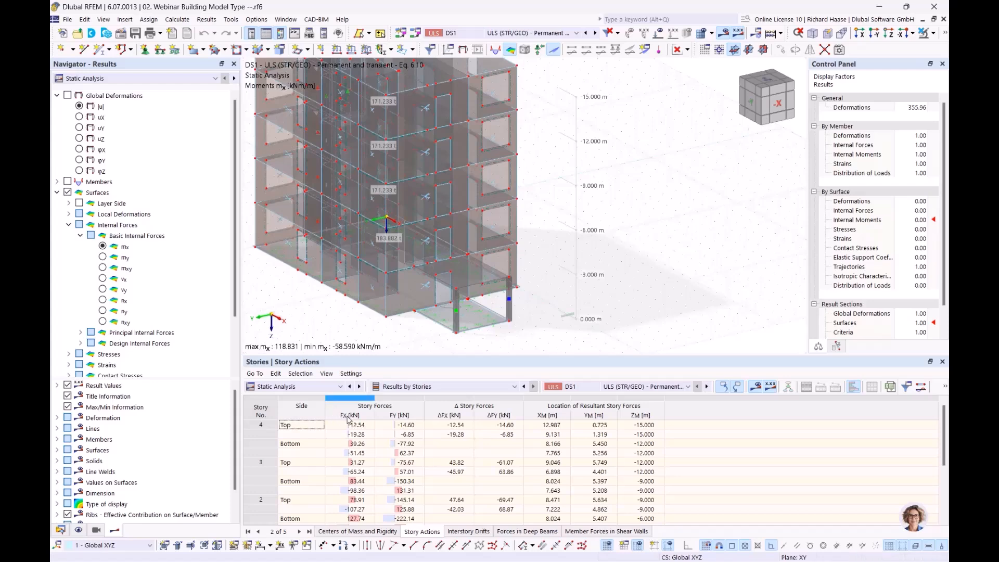
{"action": "middle_click_drag", "start_coordinate": [335, 309], "coordinate": [390, 307]}
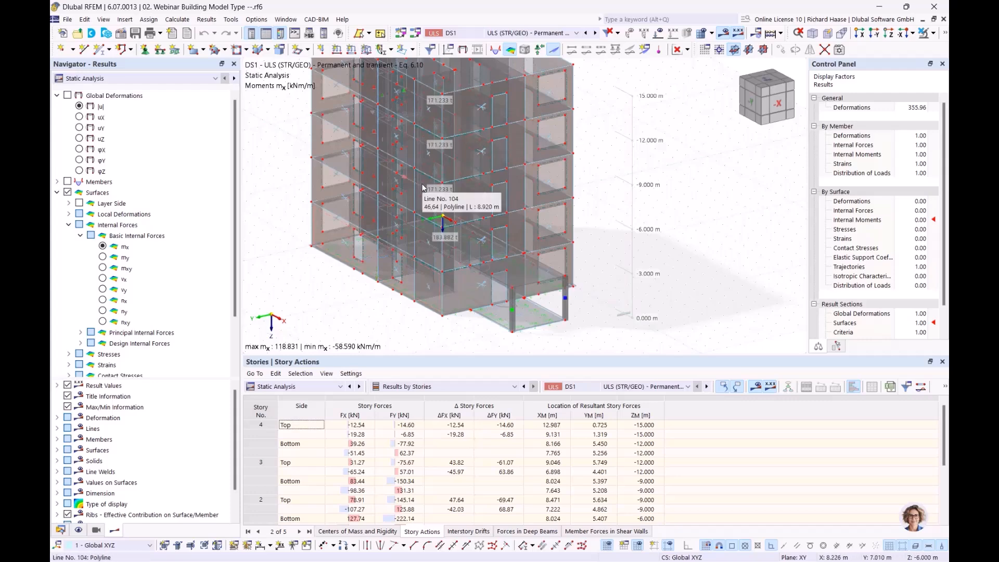
Step: Inspect story 4's top FX, FY and ΔFX story forces, e.g. Fx −12.54 kN
{"action": "left_click", "coordinate": [365, 427]}
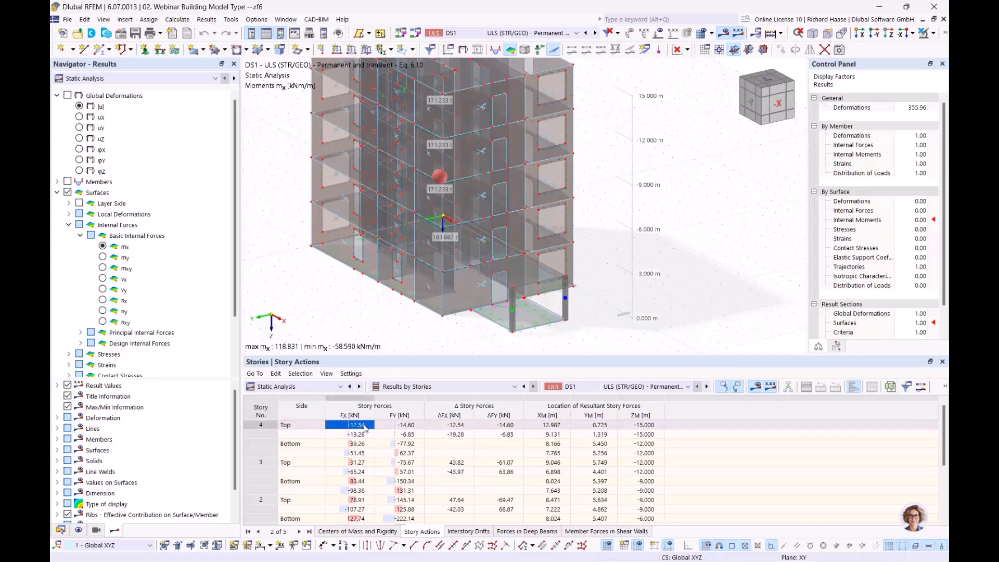
{"action": "left_click", "coordinate": [409, 426]}
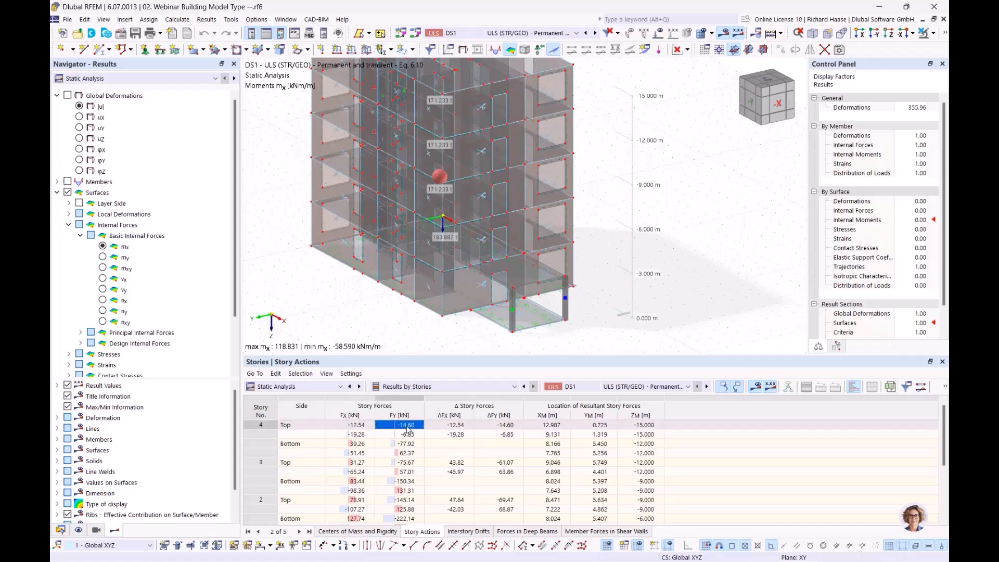
{"action": "left_click", "coordinate": [301, 429]}
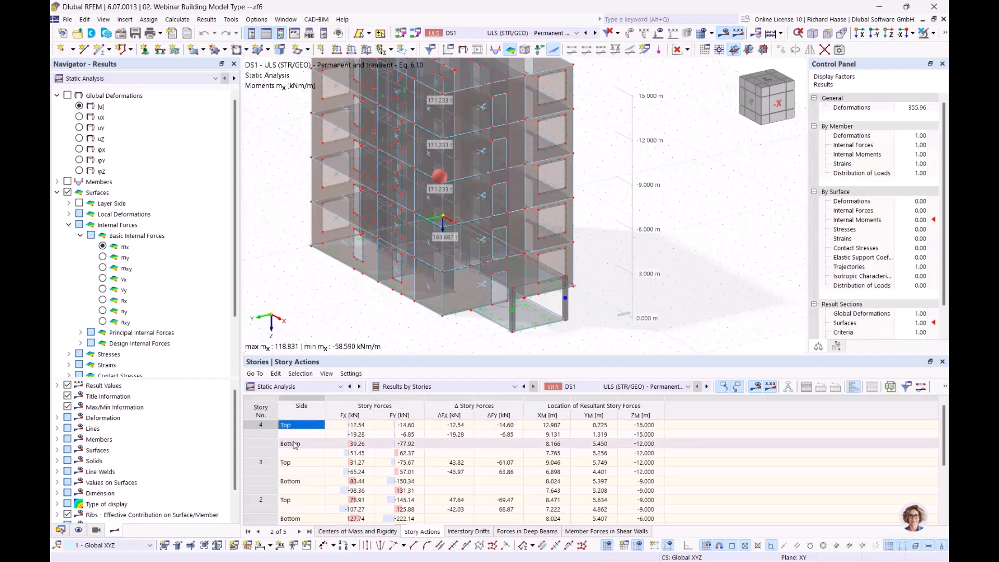
{"action": "left_click", "coordinate": [460, 432]}
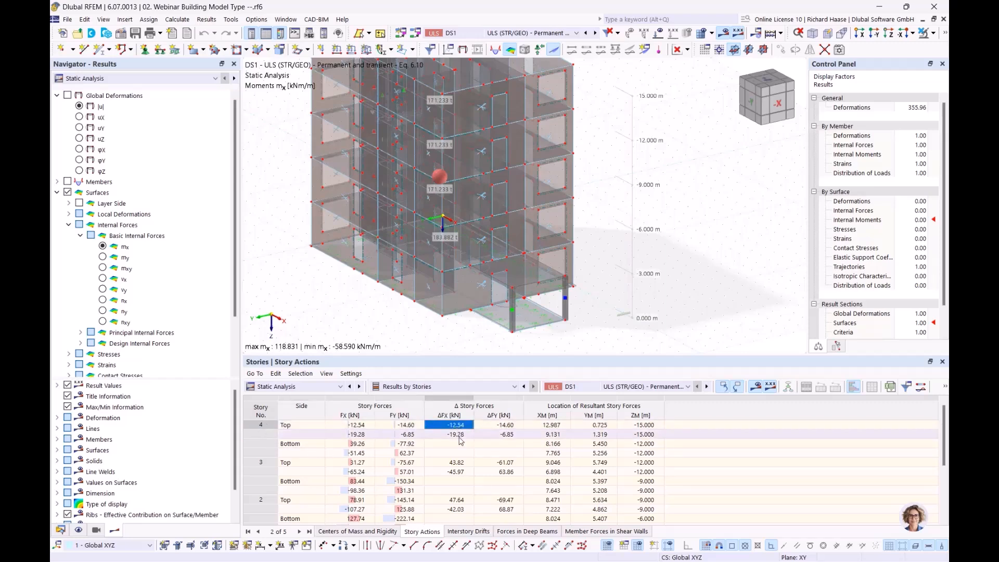
{"action": "left_click", "coordinate": [459, 426]}
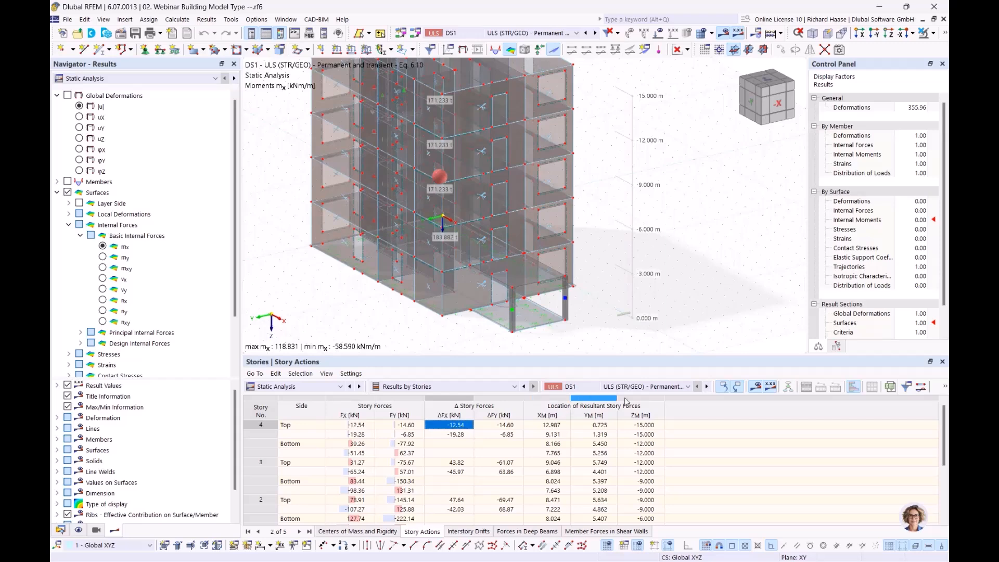
{"action": "scroll", "coordinate": [616, 428], "scroll_direction": "down", "scroll_amount": 3}
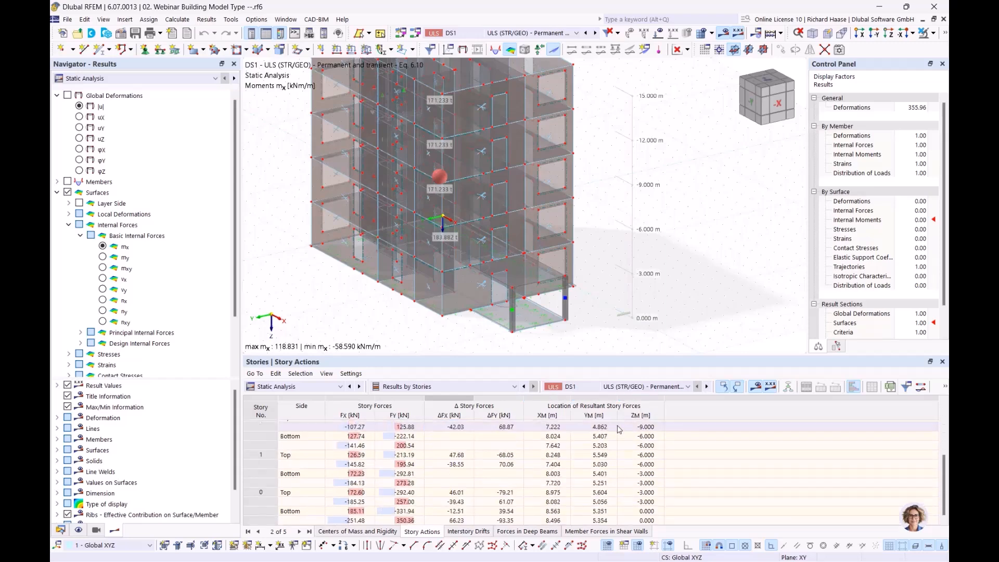
Step: Show the Interstory Drifts table and inspect story 4's ΔuY drift value
{"action": "left_click", "coordinate": [472, 532]}
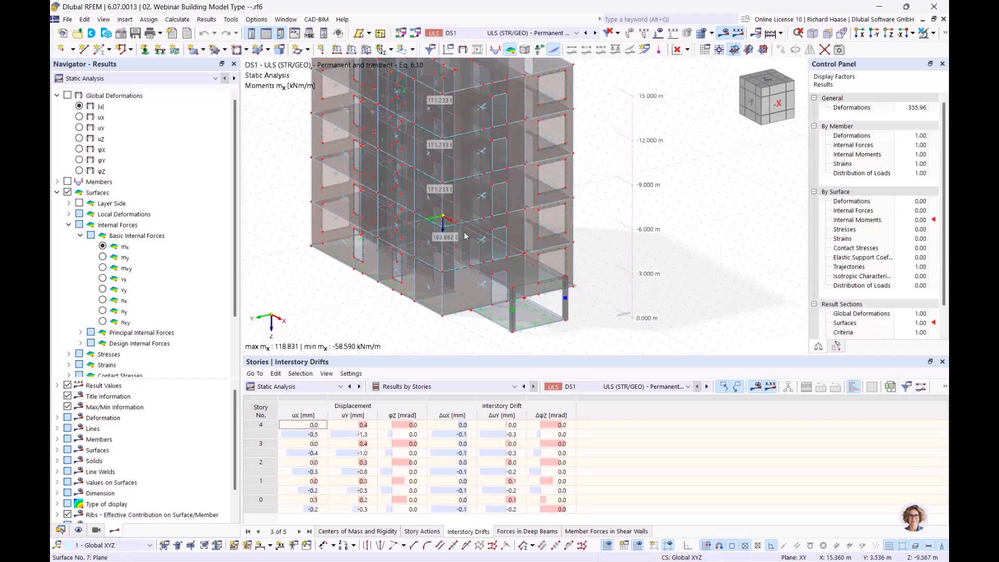
{"action": "middle_click_drag", "start_coordinate": [616, 257], "coordinate": [628, 285]}
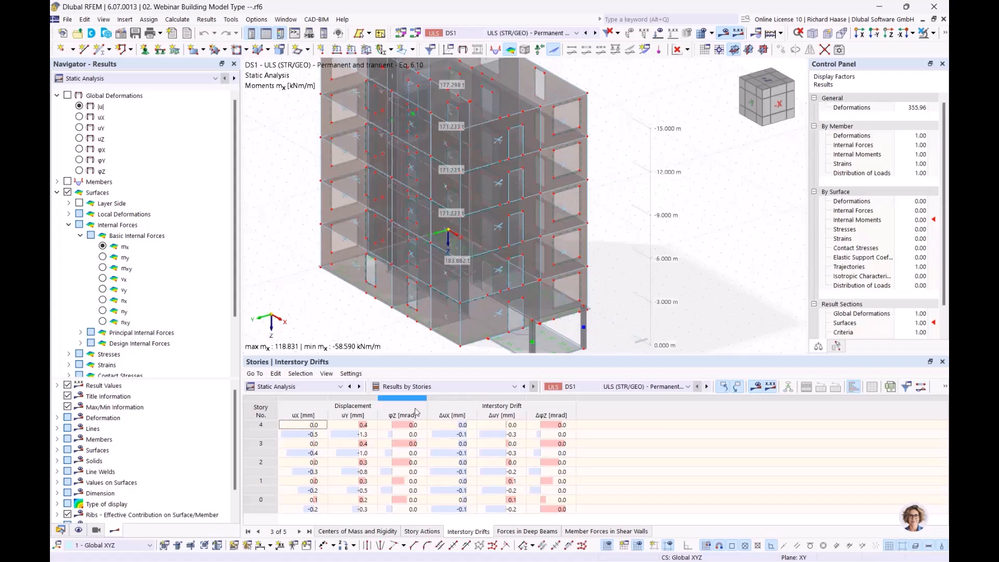
{"action": "left_click", "coordinate": [513, 426]}
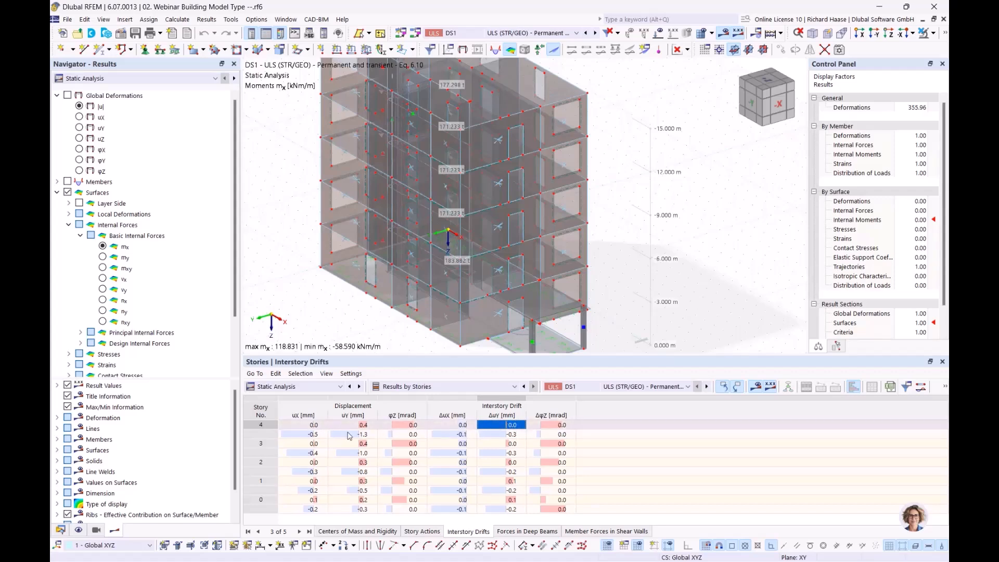
Step: Show story 3's Forces in Deep Beams, e.g. section 11 My −72.61 kNm, with the deep beam highlighted
{"action": "left_click", "coordinate": [541, 532]}
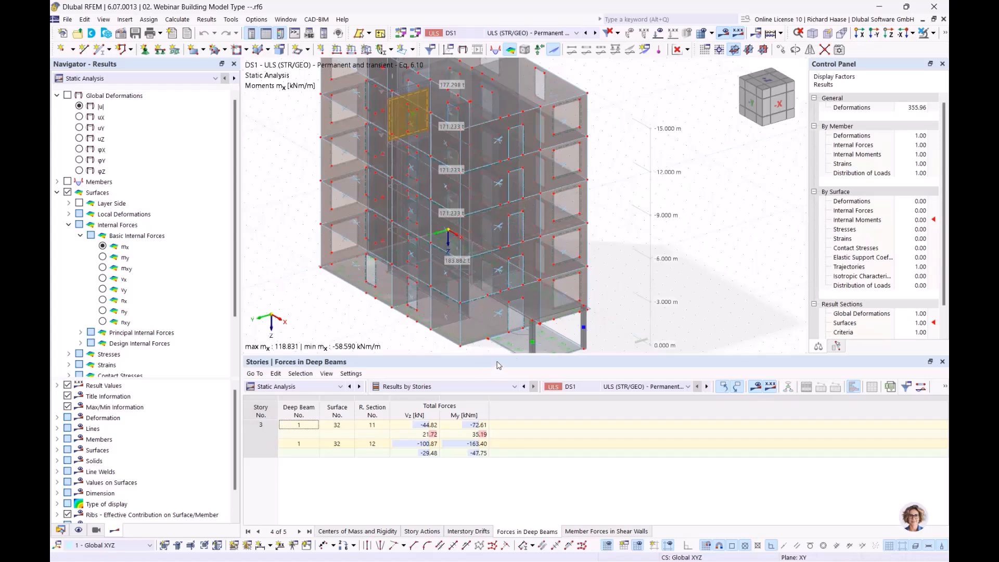
{"action": "middle_click_drag", "start_coordinate": [588, 187], "coordinate": [646, 229]}
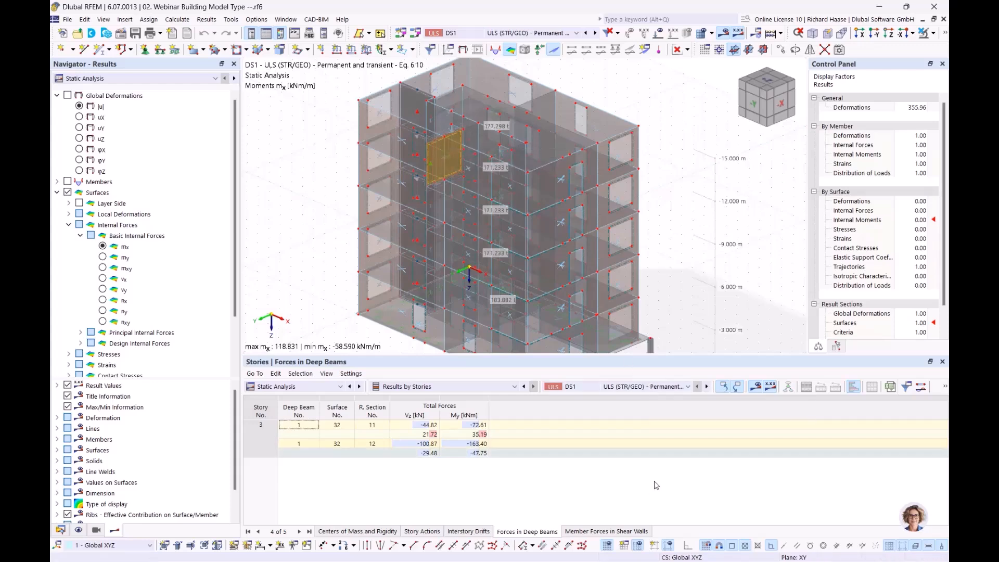
{"action": "left_click", "coordinate": [607, 532]}
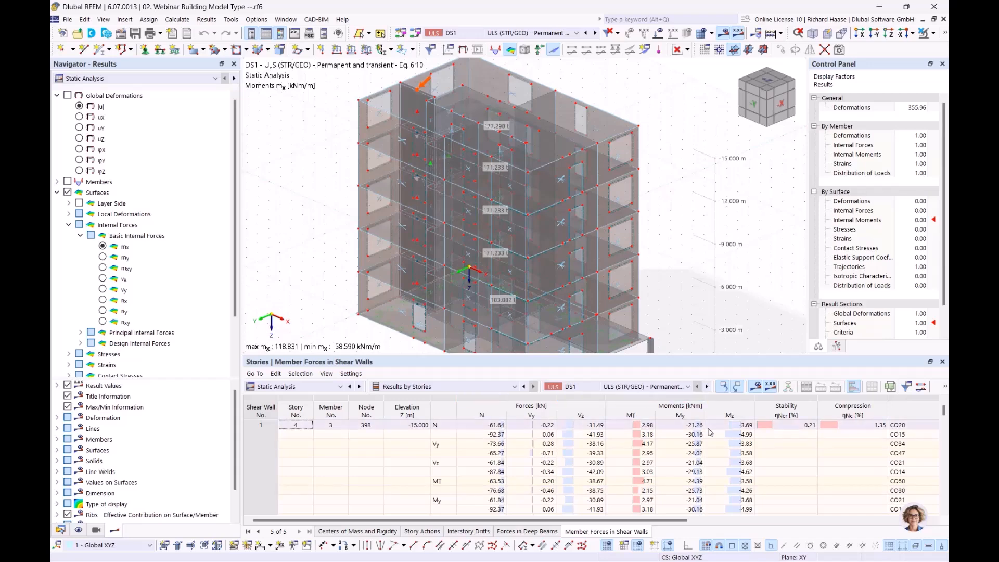
Step: Review shear wall normal forces story by story, down to story 2's N −545.51 kN at node 399
{"action": "scroll", "coordinate": [796, 424], "scroll_direction": "down", "scroll_amount": 1}
{"action": "scroll", "coordinate": [547, 433], "scroll_direction": "down", "scroll_amount": 5}
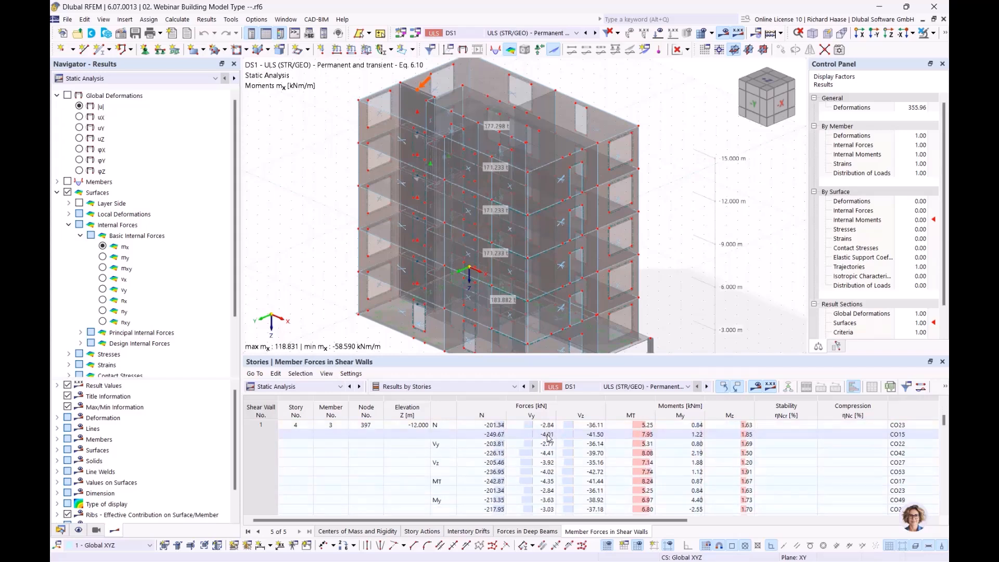
{"action": "scroll", "coordinate": [301, 464], "scroll_direction": "up", "scroll_amount": 5}
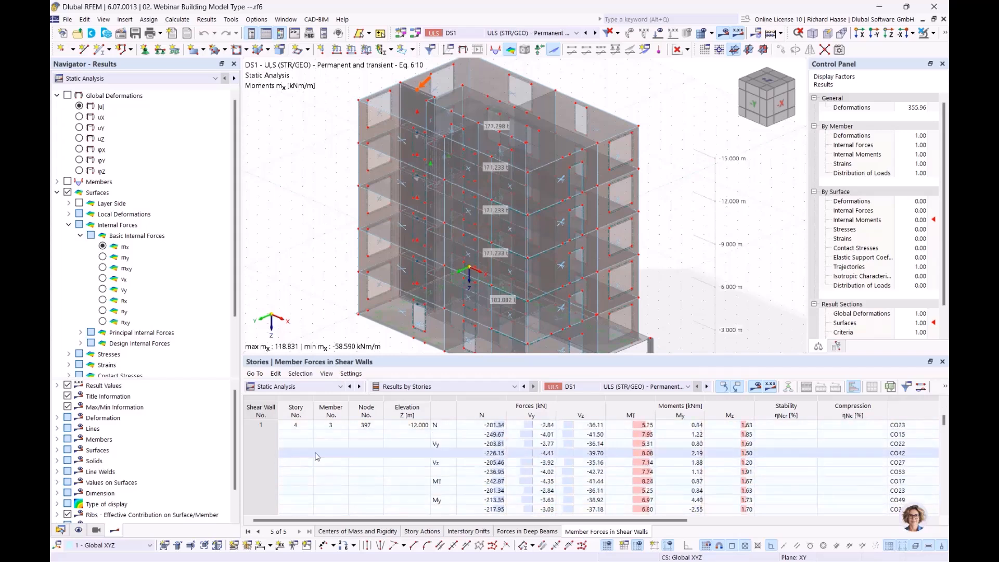
{"action": "scroll", "coordinate": [364, 466], "scroll_direction": "down", "scroll_amount": 4}
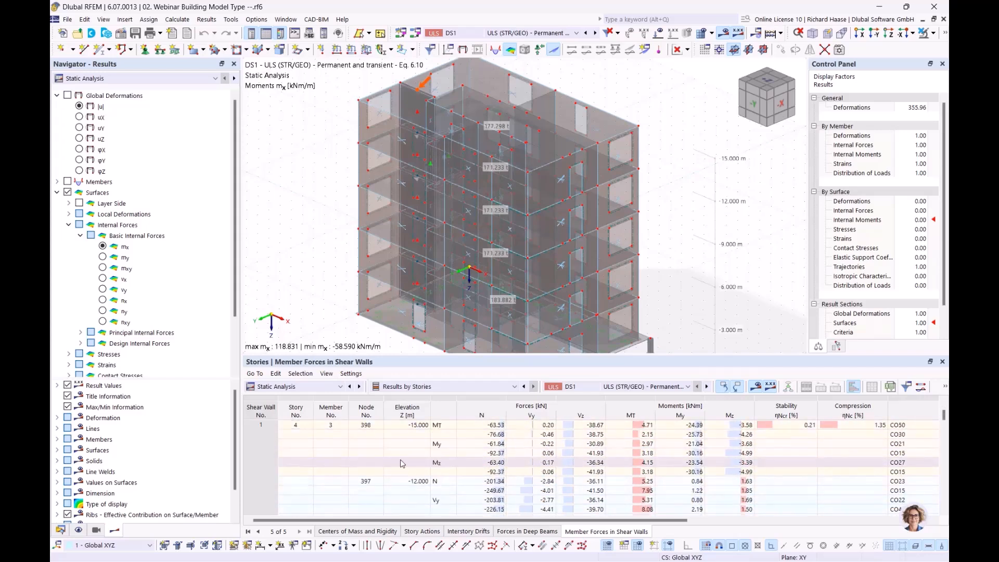
{"action": "scroll", "coordinate": [502, 455], "scroll_direction": "down", "scroll_amount": 8}
{"action": "scroll", "coordinate": [499, 460], "scroll_direction": "up", "scroll_amount": 5}
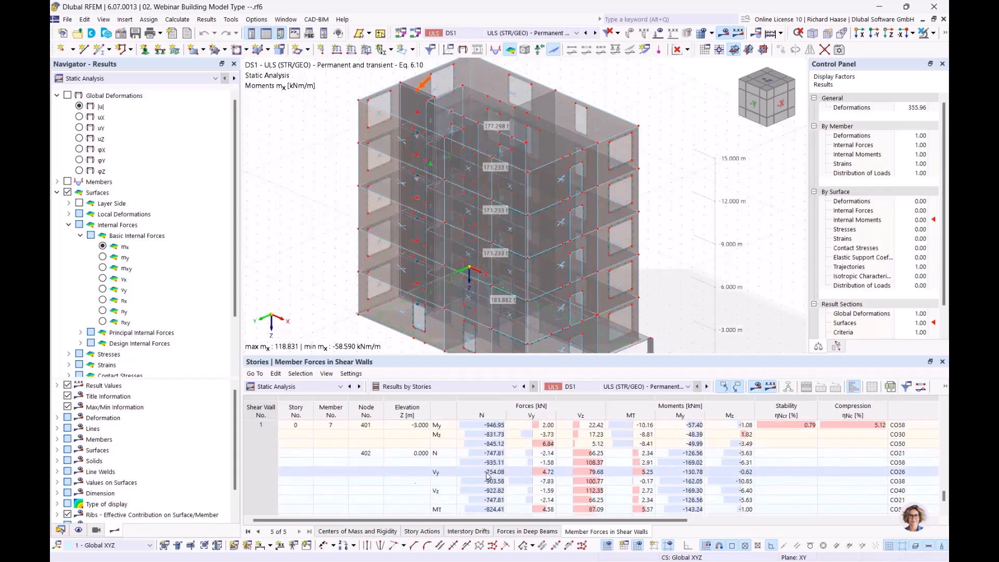
{"action": "scroll", "coordinate": [489, 445], "scroll_direction": "up", "scroll_amount": 6}
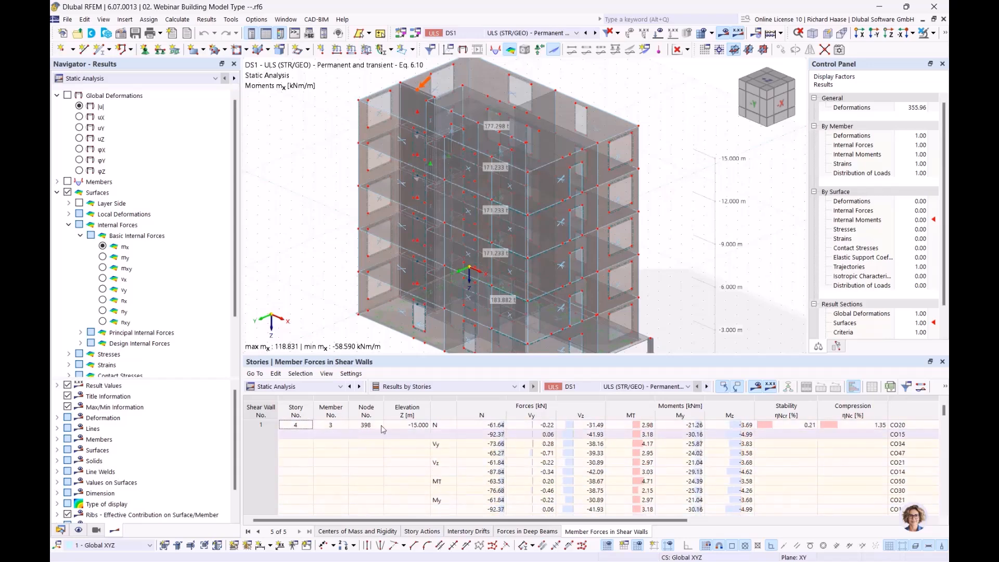
{"action": "left_click", "coordinate": [497, 426]}
{"action": "scroll", "coordinate": [500, 455], "scroll_direction": "down", "scroll_amount": 4}
{"action": "left_click", "coordinate": [495, 452]}
{"action": "scroll", "coordinate": [497, 454], "scroll_direction": "down", "scroll_amount": 4}
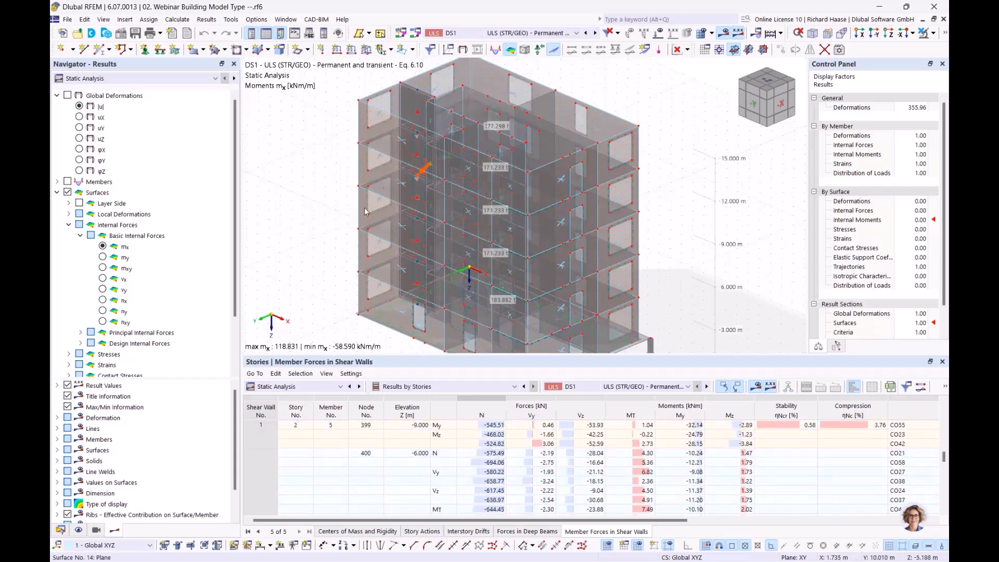